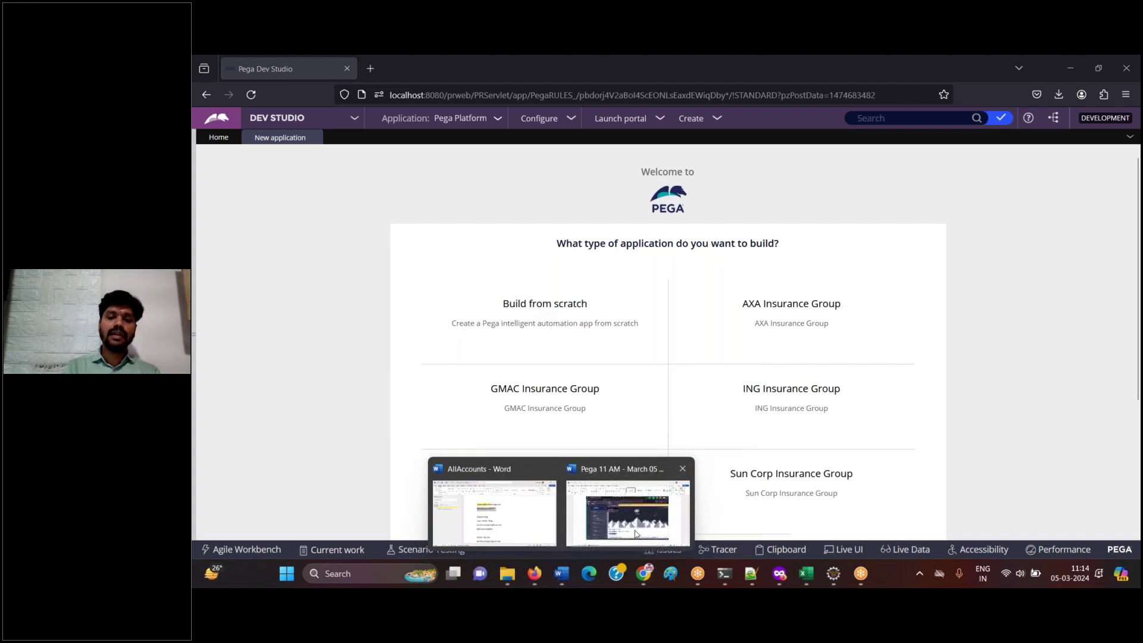
# - Caption the Word screenshot 'Click on Build from scratch' and save the document
pyautogui.scroll(-5, 661, 357)
pyautogui.write('Click')
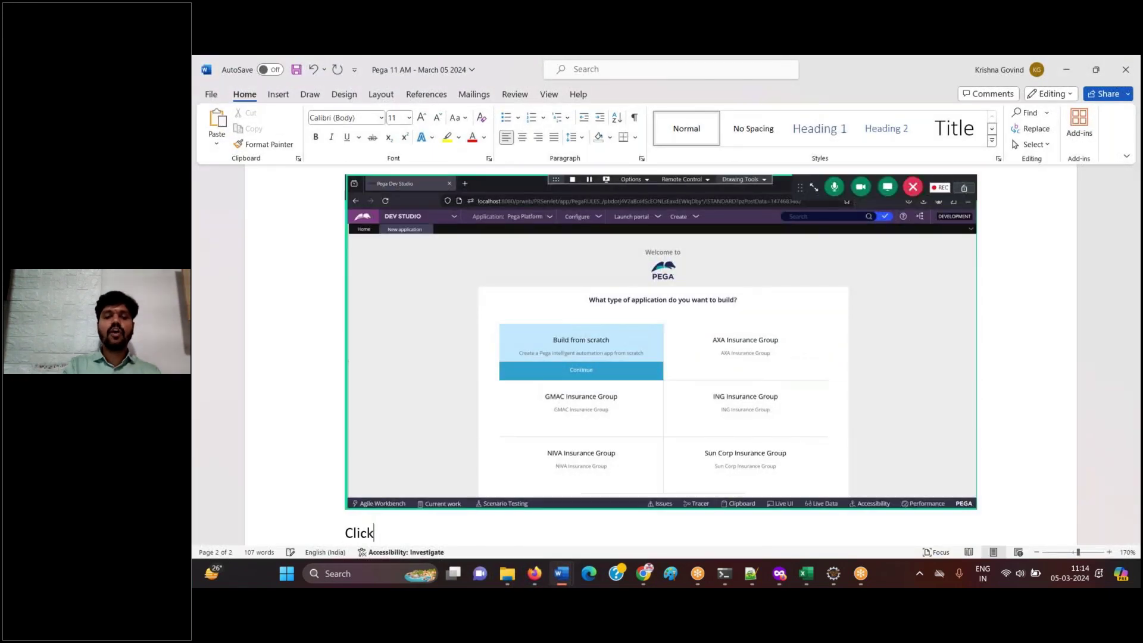
pyautogui.write(' on Build f')
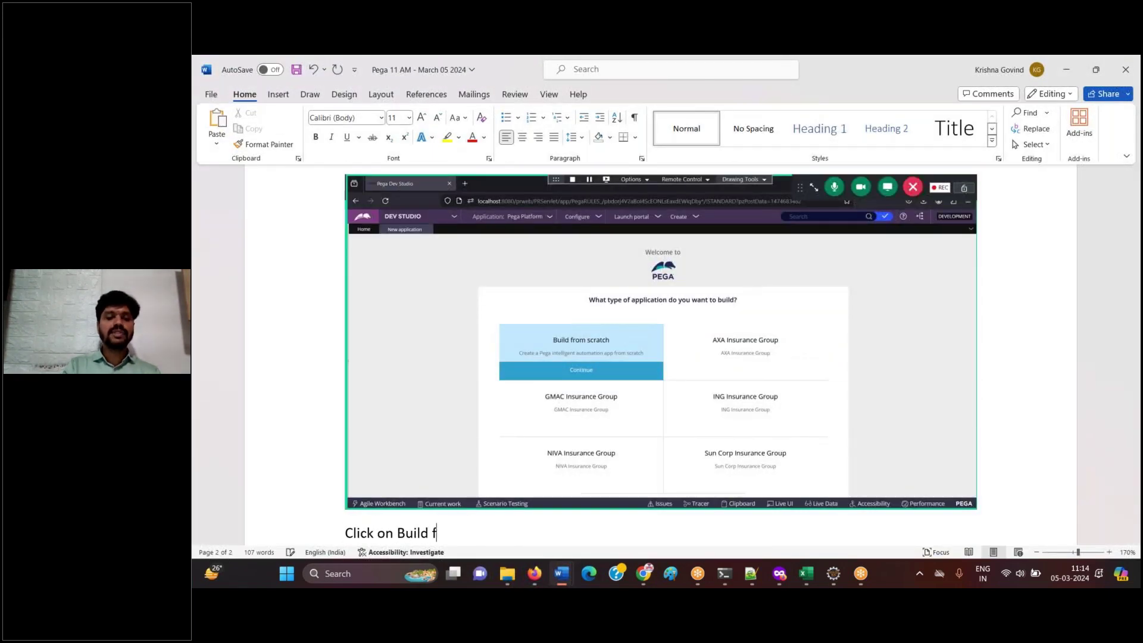
pyautogui.write('rom scratch')
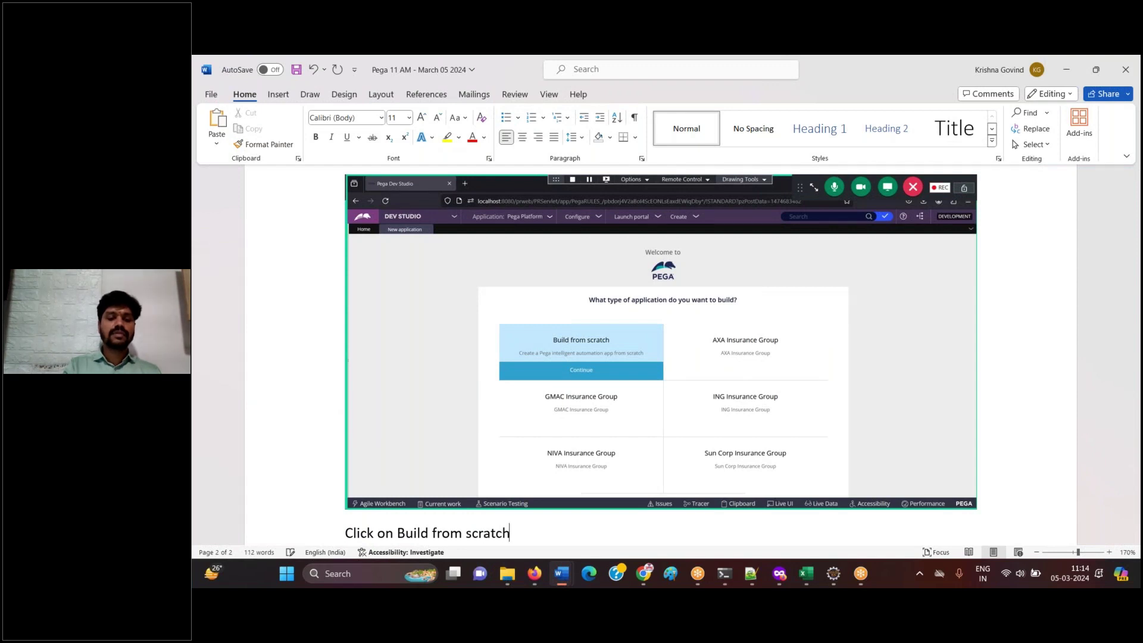
pyautogui.press('Return')
pyautogui.hotkey('ctrl', 's')
# - Choose Build from scratch in Pega and paste the experience-choice page screenshot into Word
pyautogui.click(534, 575)
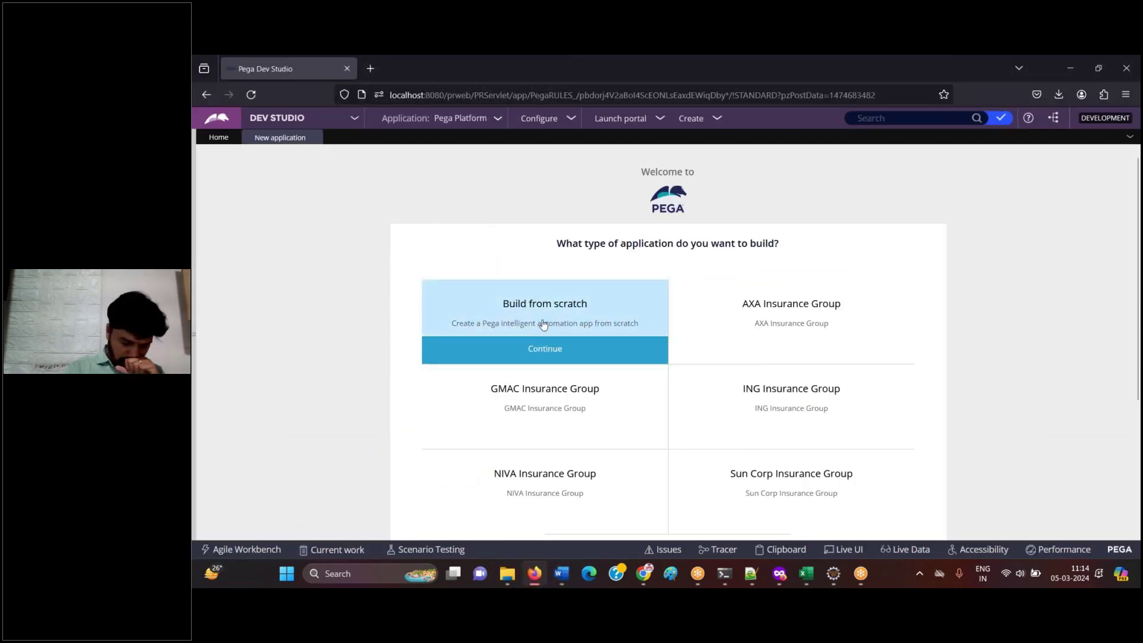
pyautogui.click(543, 348)
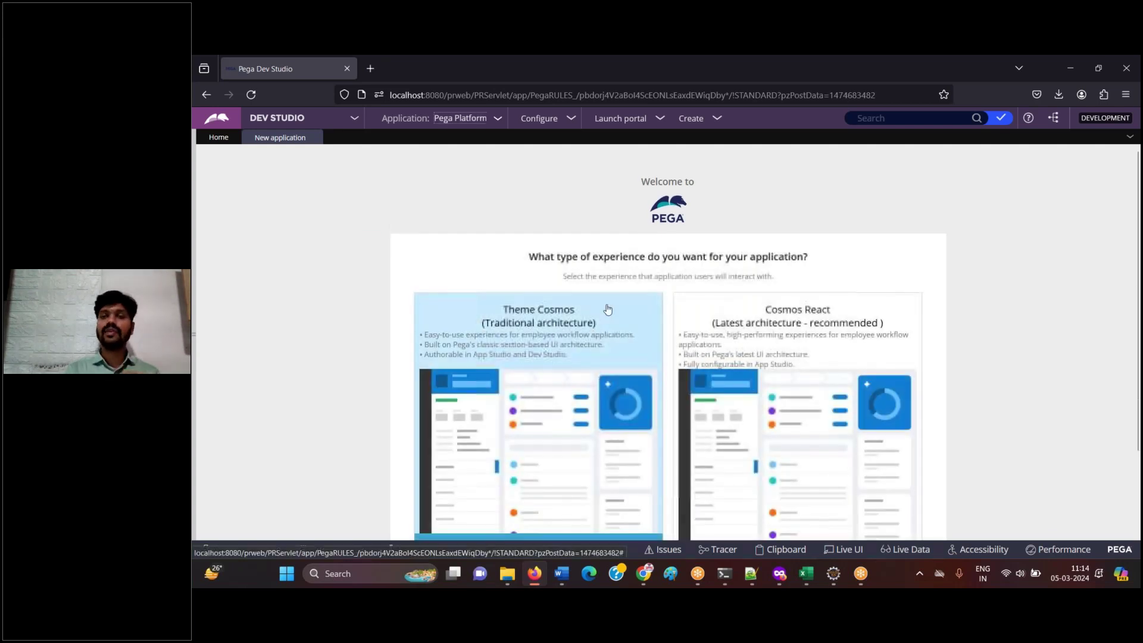
pyautogui.scroll(-3, 880, 217)
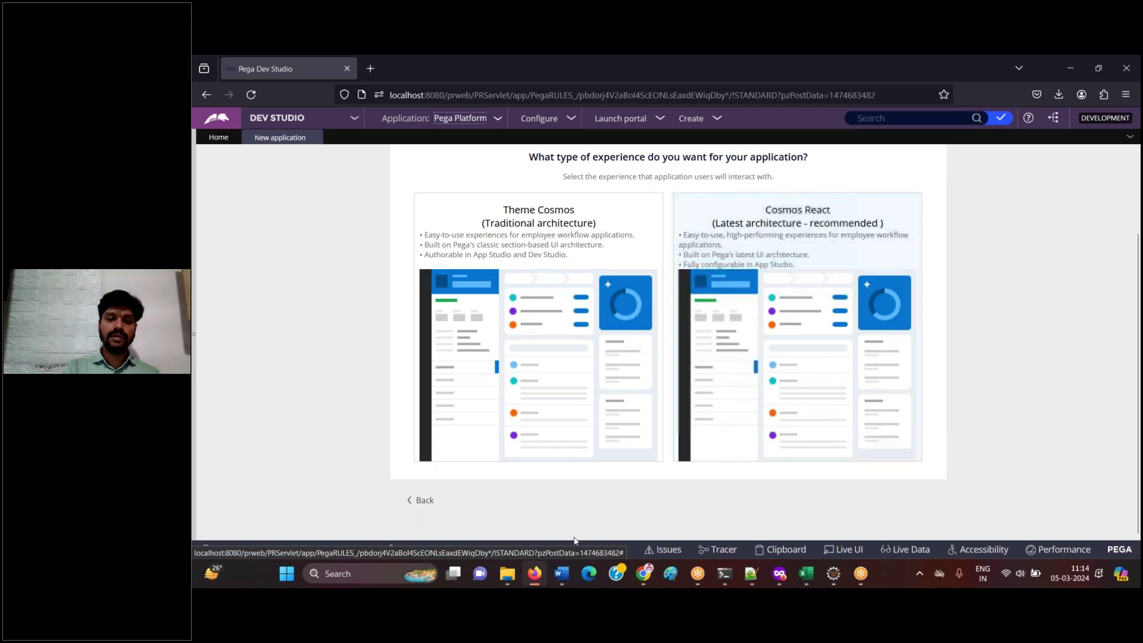
pyautogui.click(534, 573)
pyautogui.hotkey('ctrl', 'v')
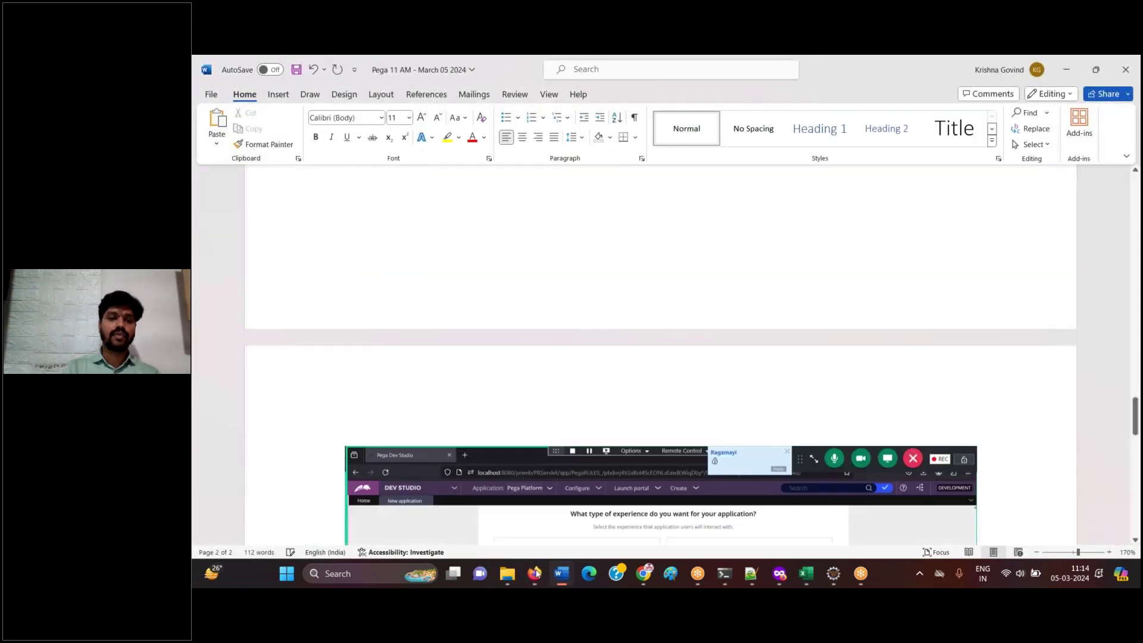
# - Bring the Pega experience choice page back in front of Word
pyautogui.click(534, 573)
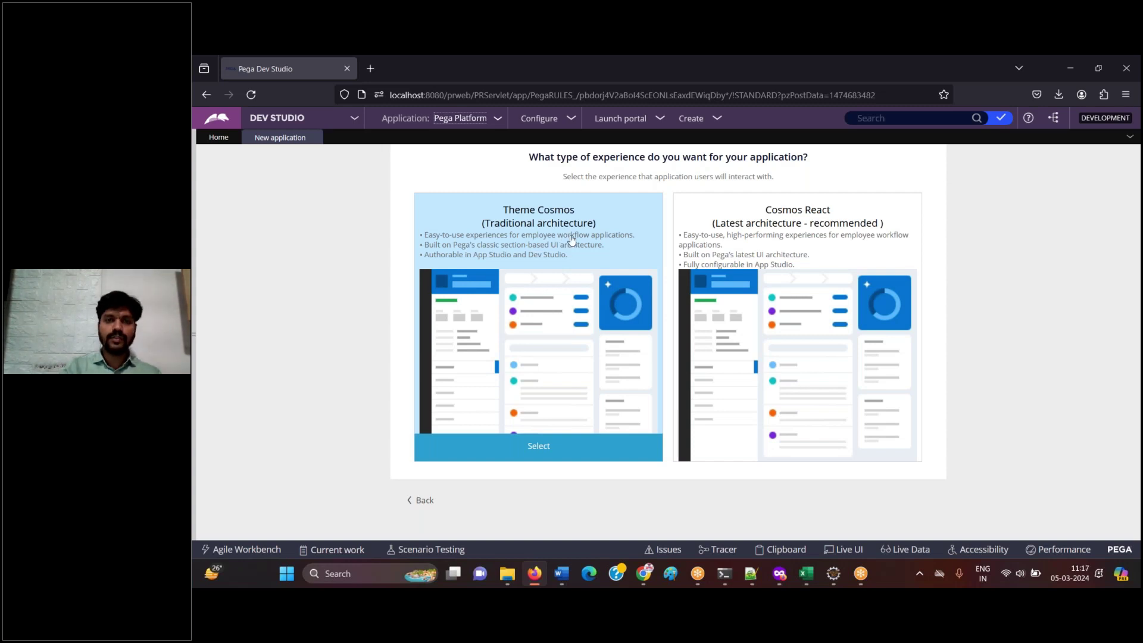
# - Log the screenshot with note 'Click on Theme Cosmos' in Word, then select Theme Cosmos in Pega
pyautogui.moveTo(562, 573)
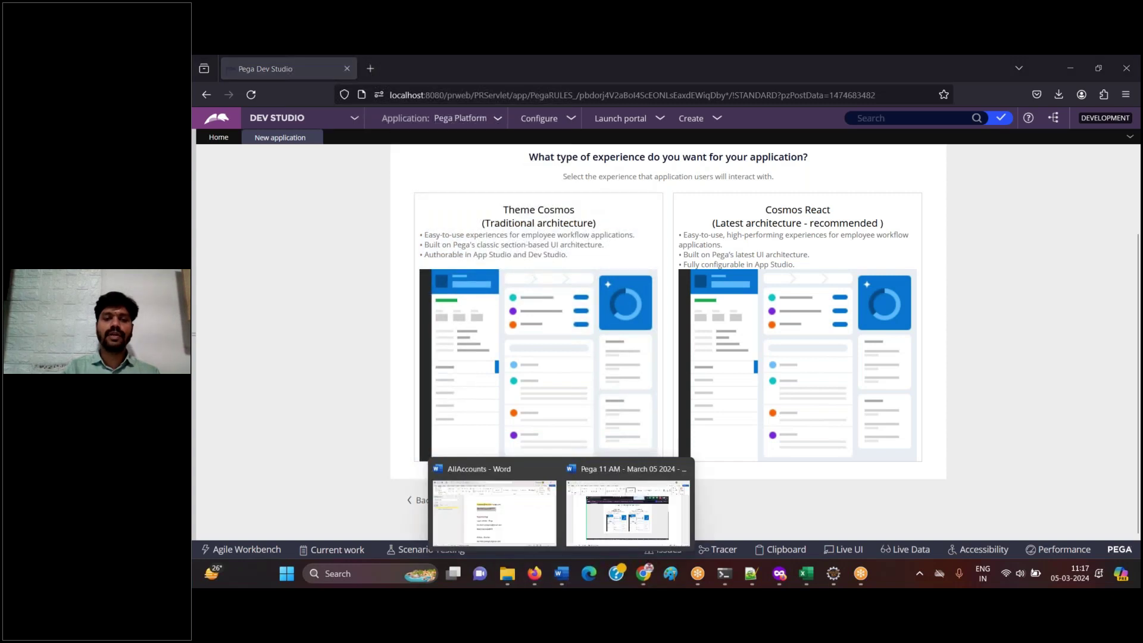
pyautogui.click(534, 577)
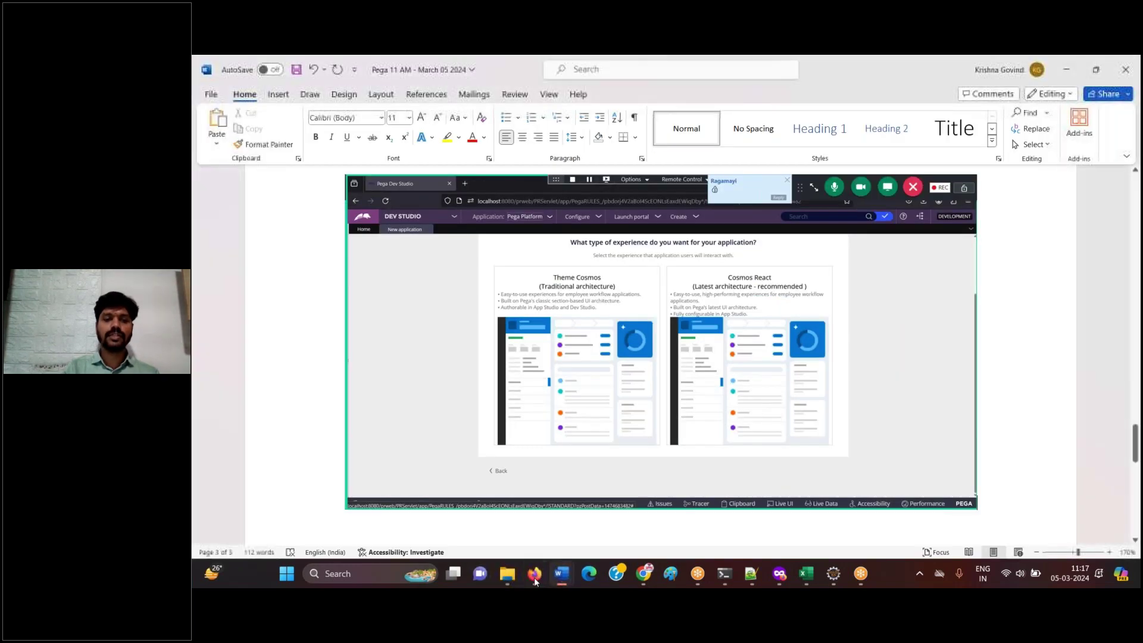
pyautogui.hotkey('ctrl', 'v')
pyautogui.press('Return')
pyautogui.write('Click on ')
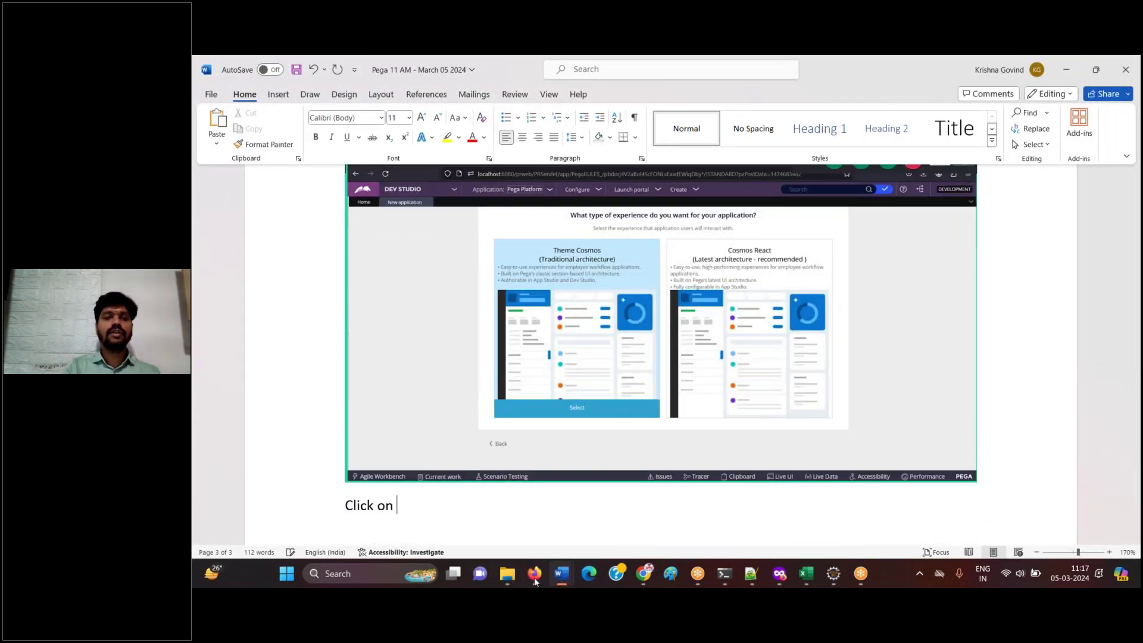
pyautogui.write('Theme ')
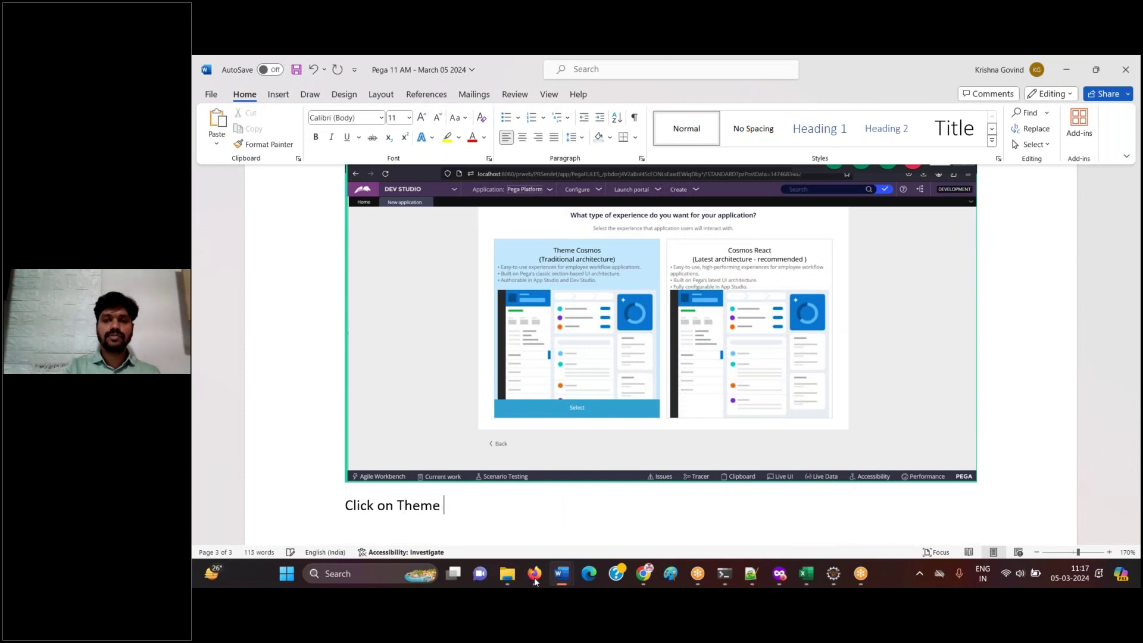
pyautogui.write('Cosmos')
pyautogui.press('Return')
pyautogui.hotkey('ctrl', 's')
pyautogui.click(534, 575)
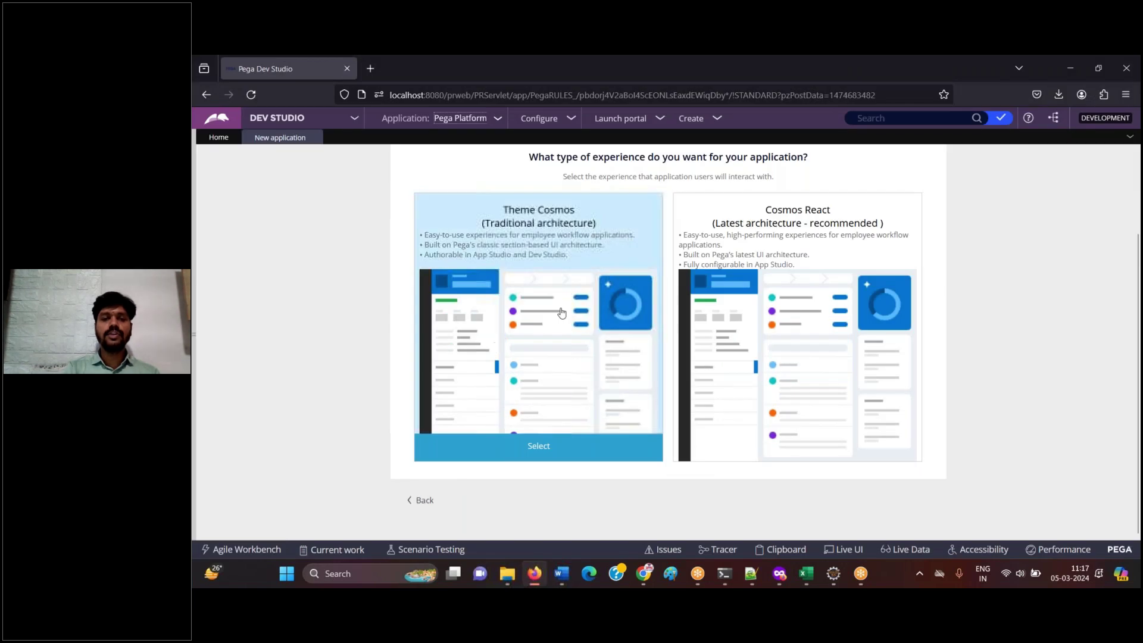
pyautogui.click(540, 453)
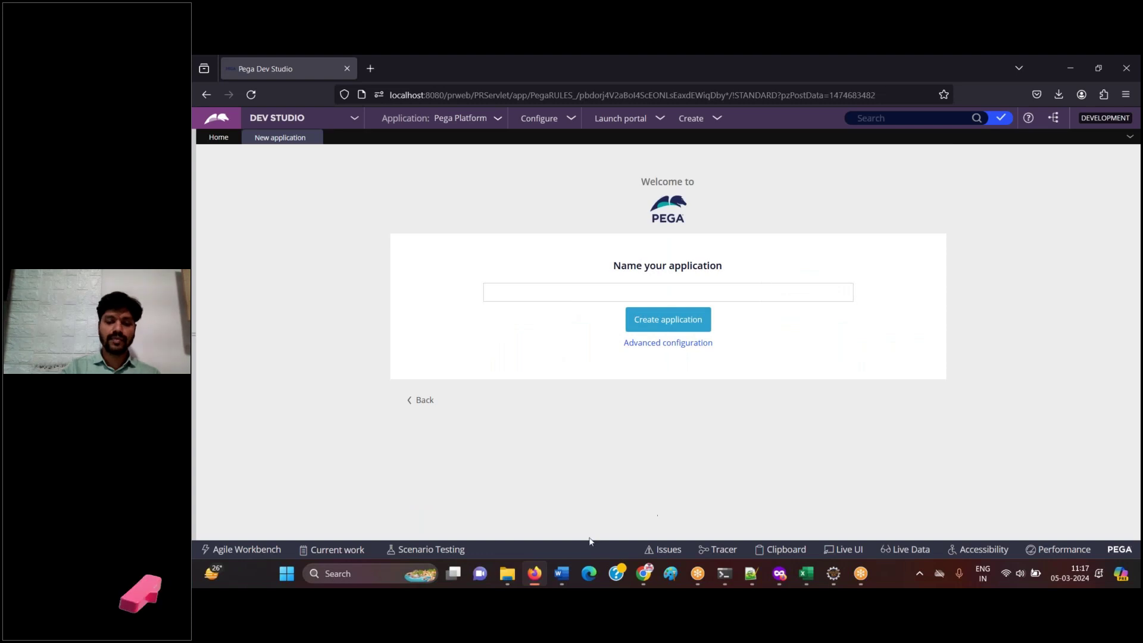
# - Enter 'IIFL Insurance Group' as the new application's name
pyautogui.click(535, 573)
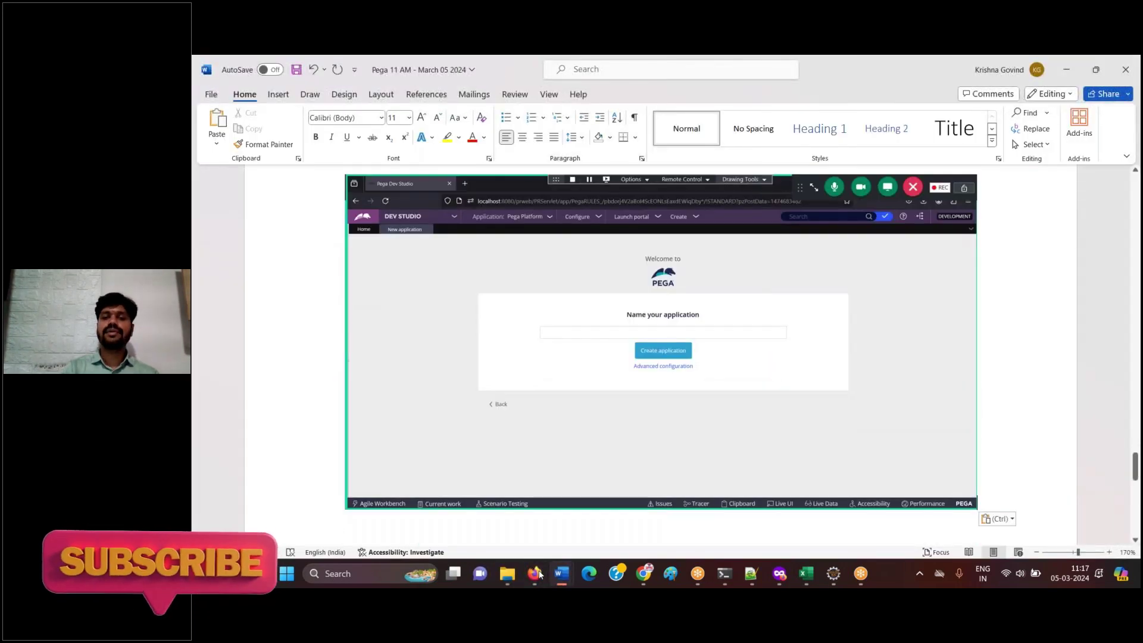
pyautogui.click(535, 573)
pyautogui.click(593, 294)
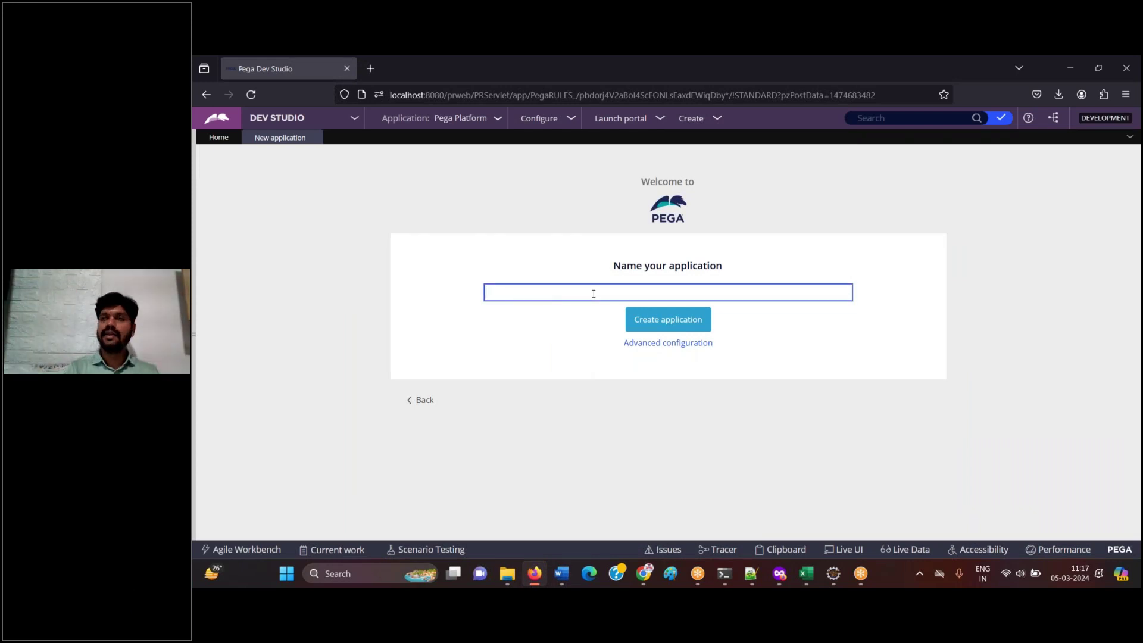
pyautogui.write('IIT')
pyautogui.press('BackSpace')
pyautogui.write('FL ')
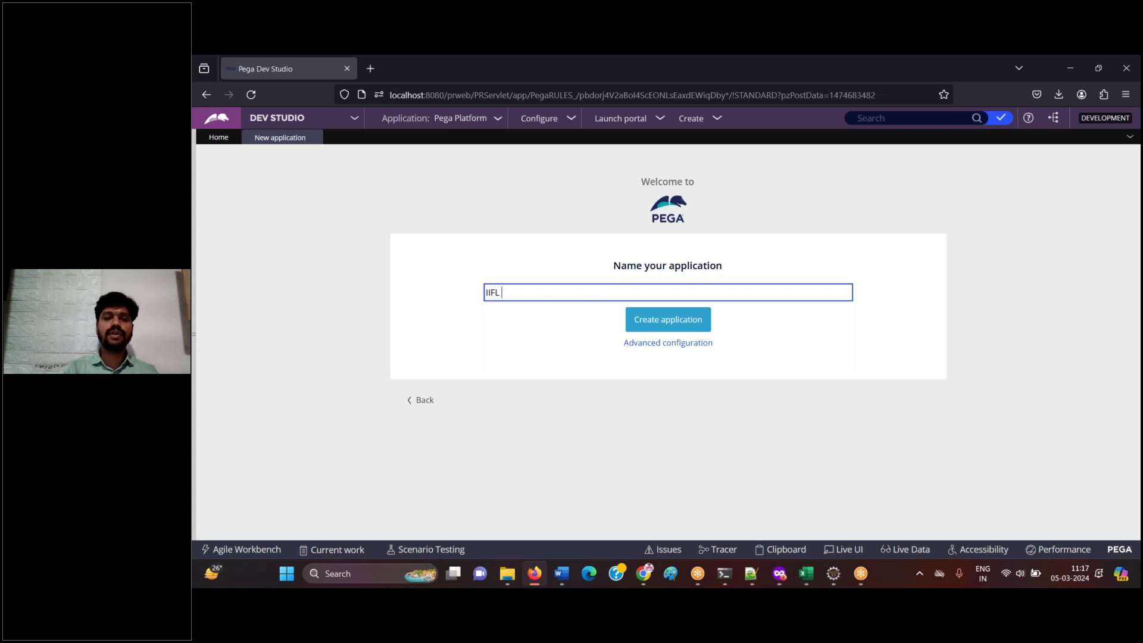
pyautogui.write('Invest')
pyautogui.hotkey('ctrl', 'a')
pyautogui.press('BackSpace')
pyautogui.write('IIF')
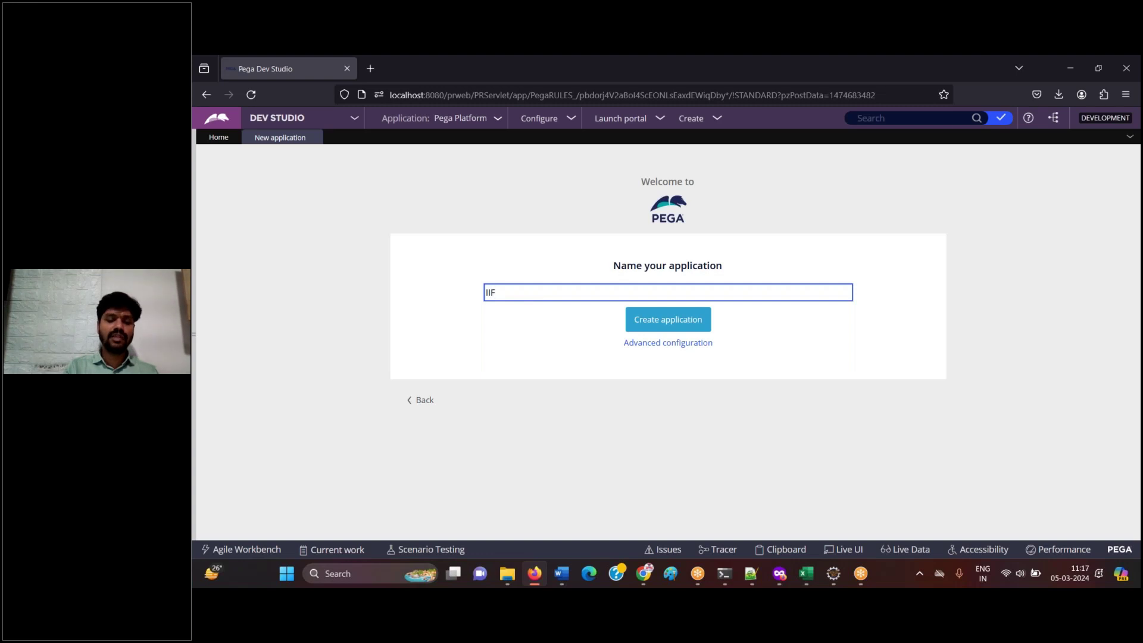
pyautogui.write('L Insurance Group')
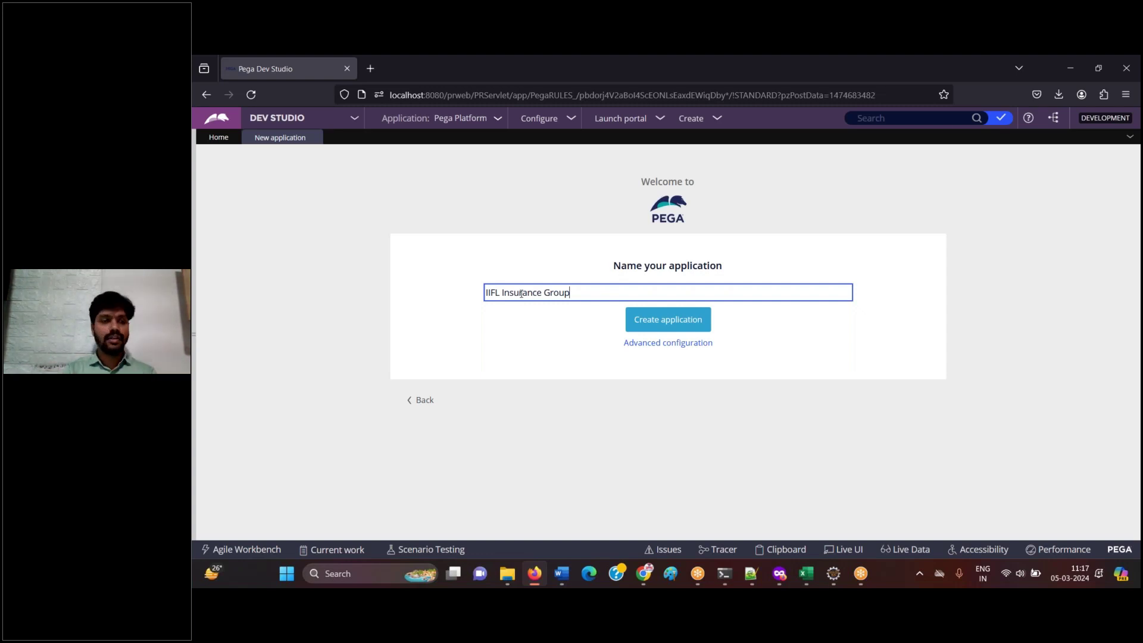
pyautogui.moveTo(515, 292); pyautogui.dragTo(454, 294)
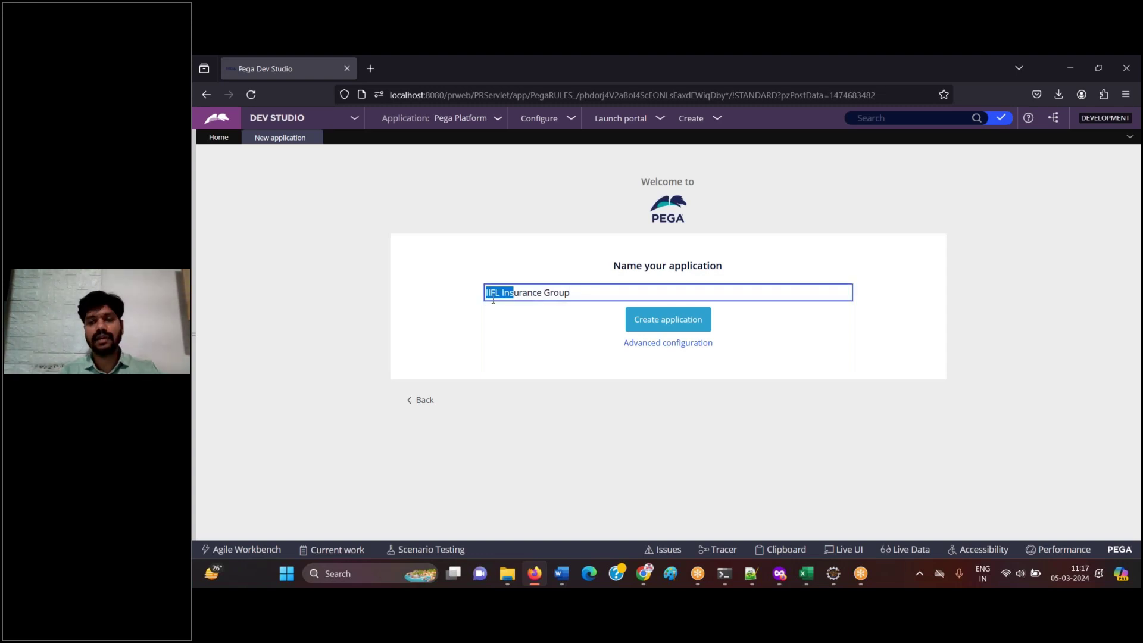
pyautogui.click(533, 337)
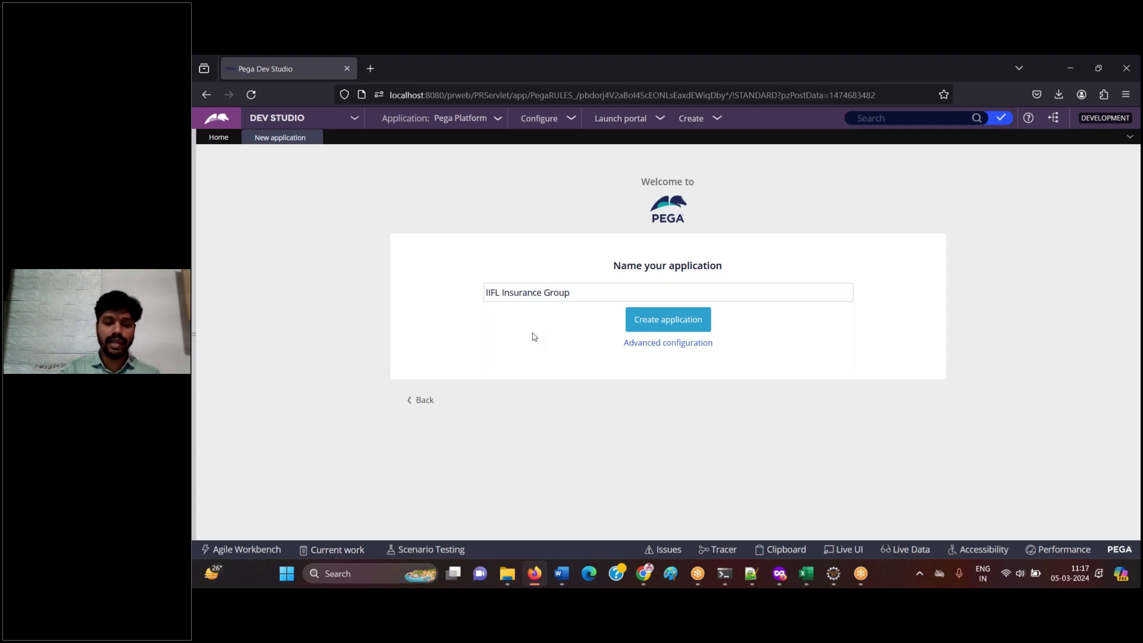
pyautogui.click(528, 576)
# - Paste the naming-page screenshot into Word with the note 'Click on advanced configuration'
pyautogui.hotkey('ctrl', 'v')
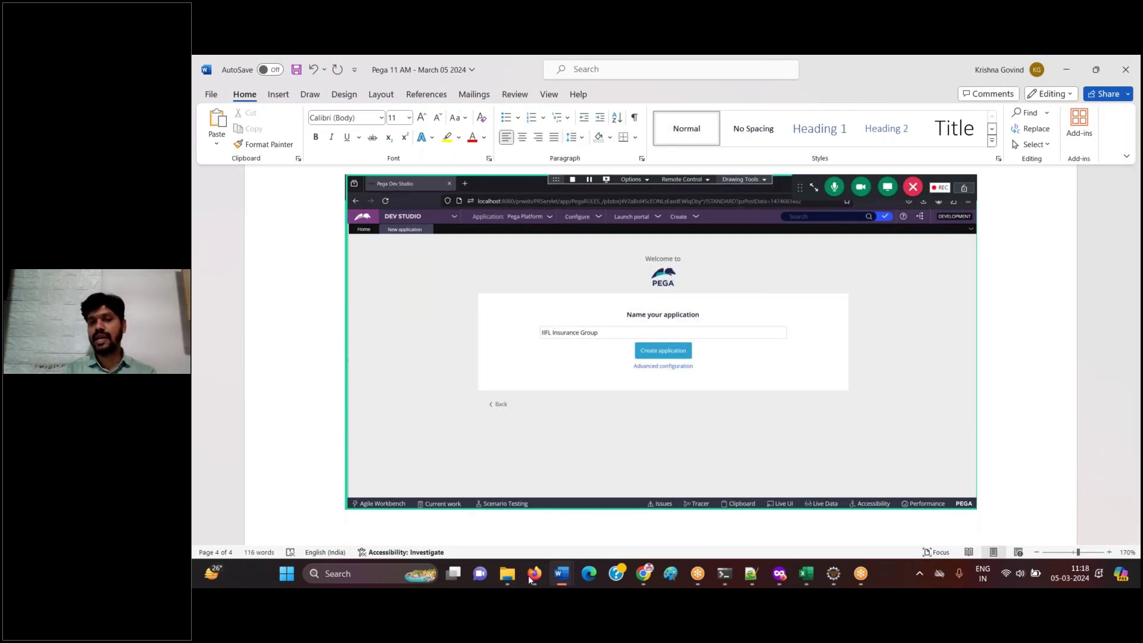
pyautogui.press('Return')
pyautogui.write('Click o')
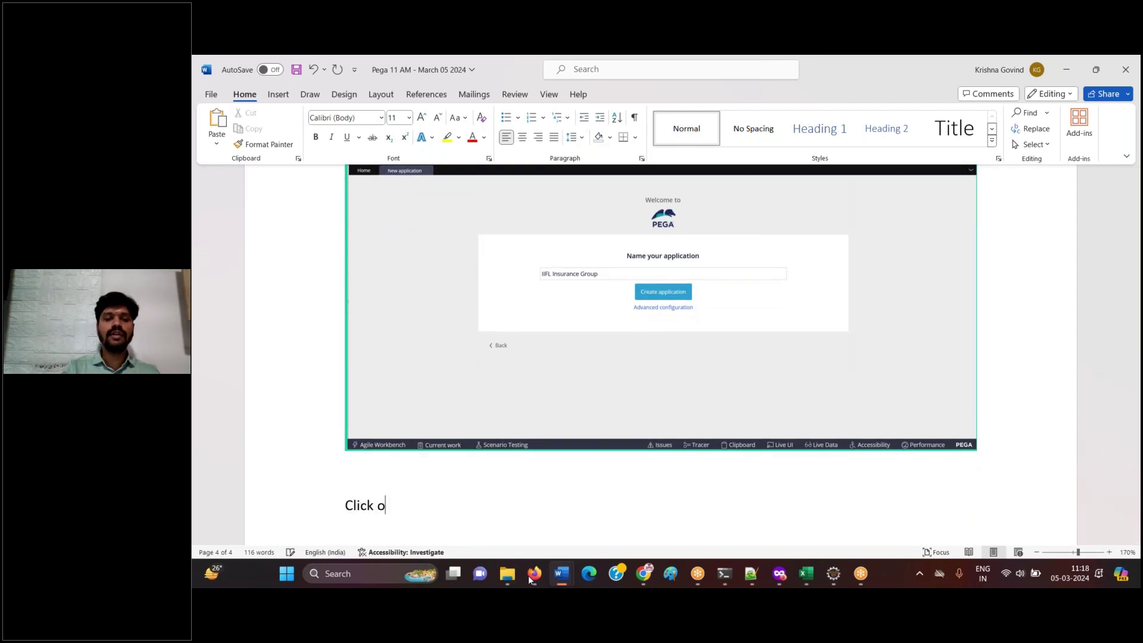
pyautogui.write('n advanced configuration')
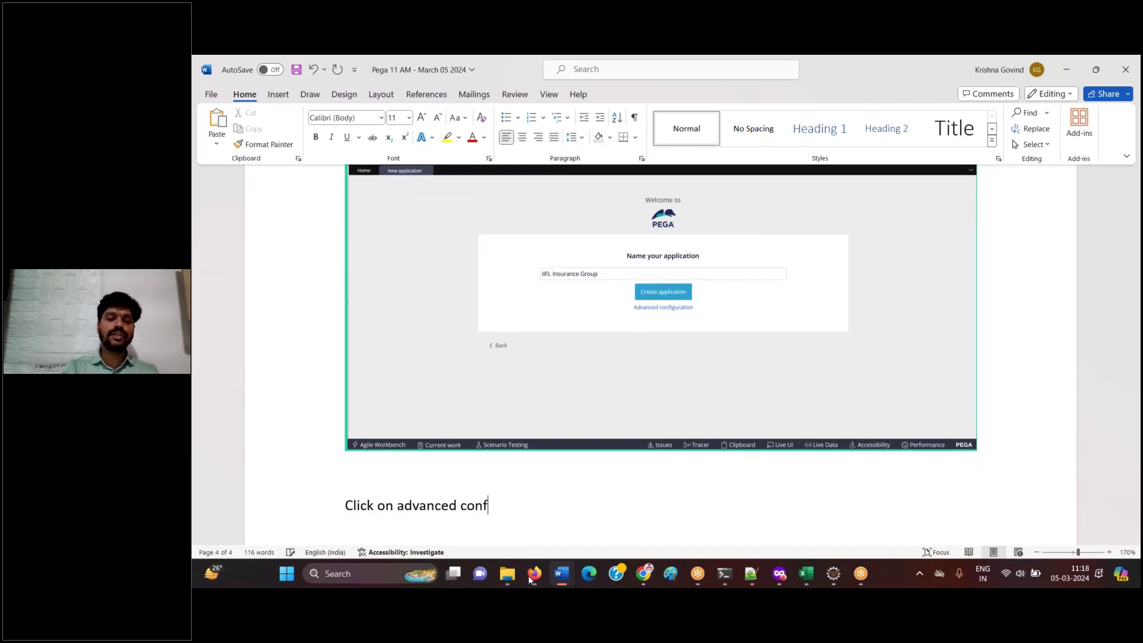
pyautogui.press('Return')
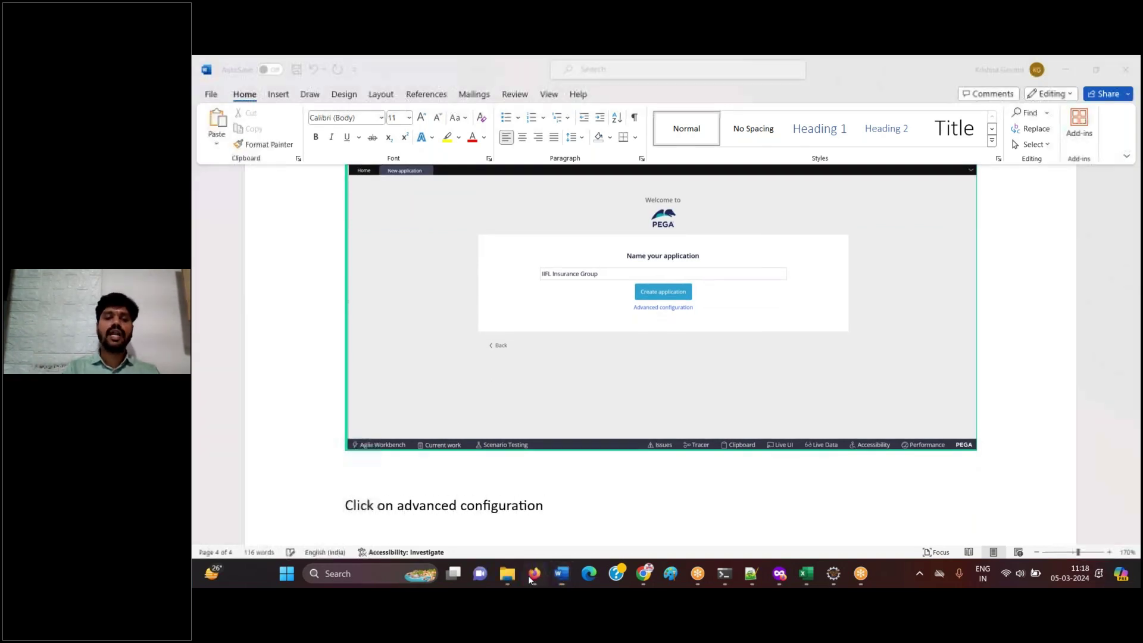
pyautogui.click(528, 576)
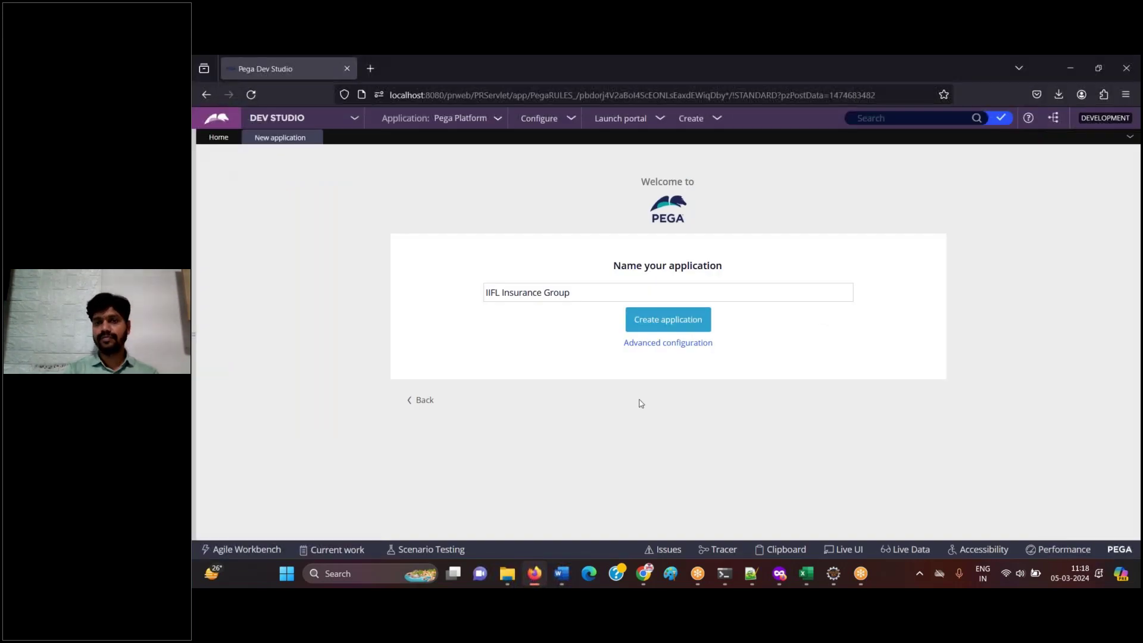
# - Open Advanced configuration, showing application id IIFLInsu and version 01.01.01
pyautogui.click(687, 348)
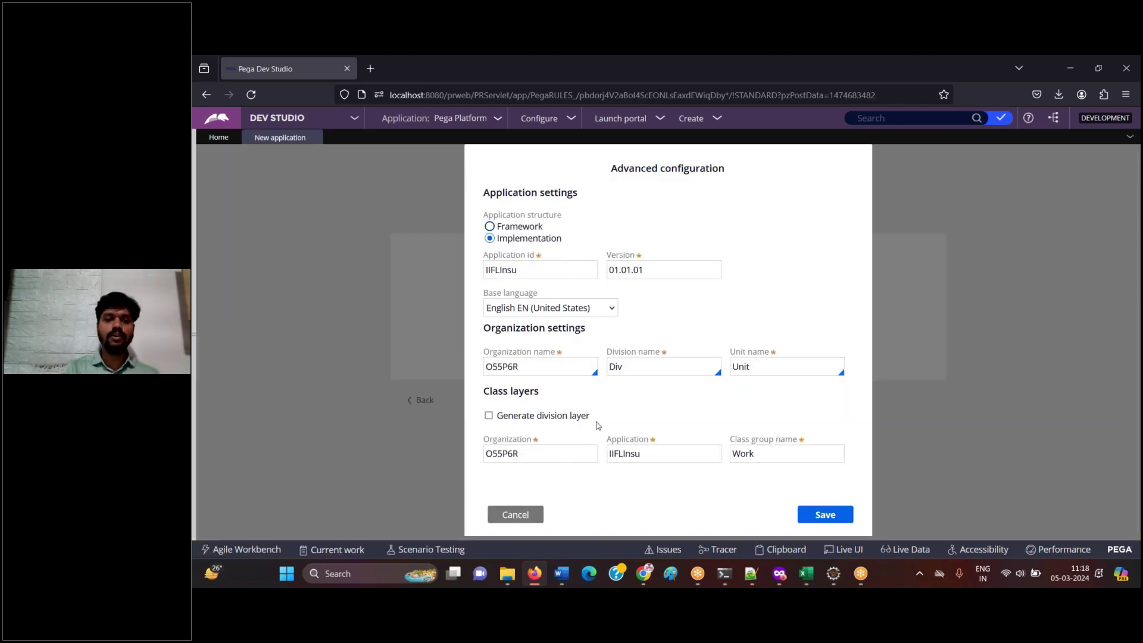
pyautogui.click(534, 574)
pyautogui.scroll(-5, 595, 357)
pyautogui.click(535, 574)
pyautogui.click(537, 254)
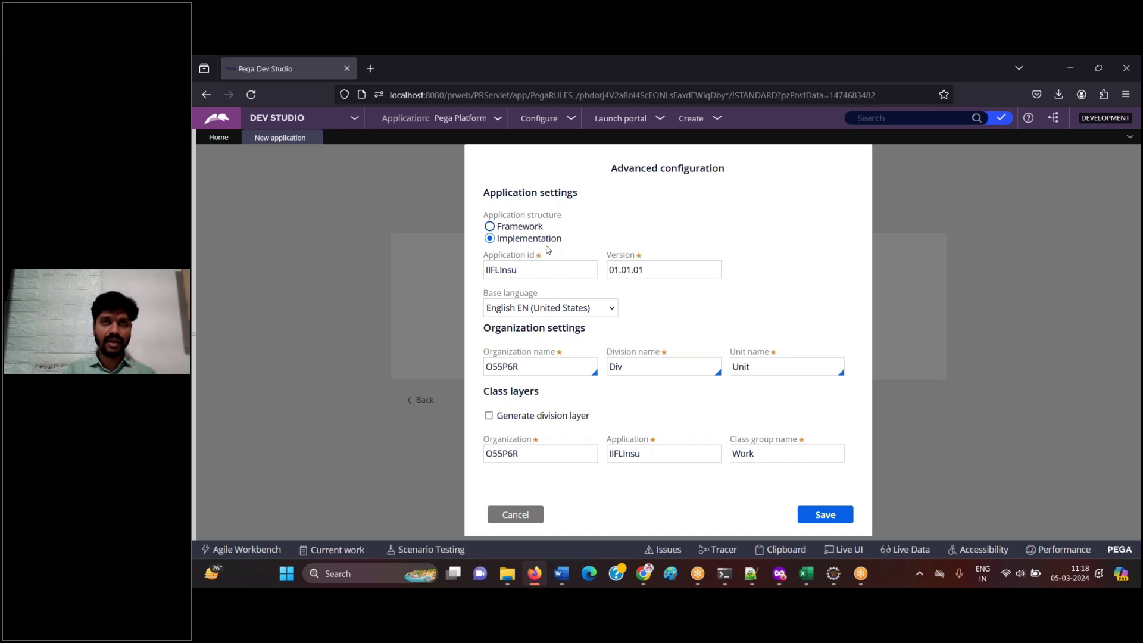
# - Add the Word note 'Choose application structure as "Framework"'
pyautogui.click(525, 580)
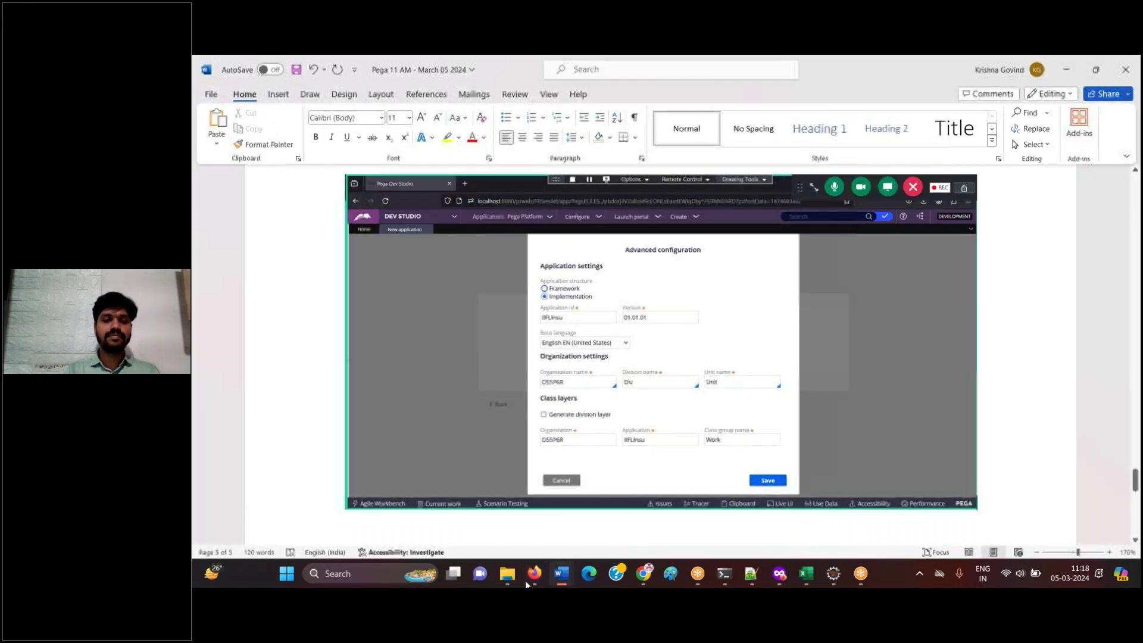
pyautogui.write('Choose application struc')
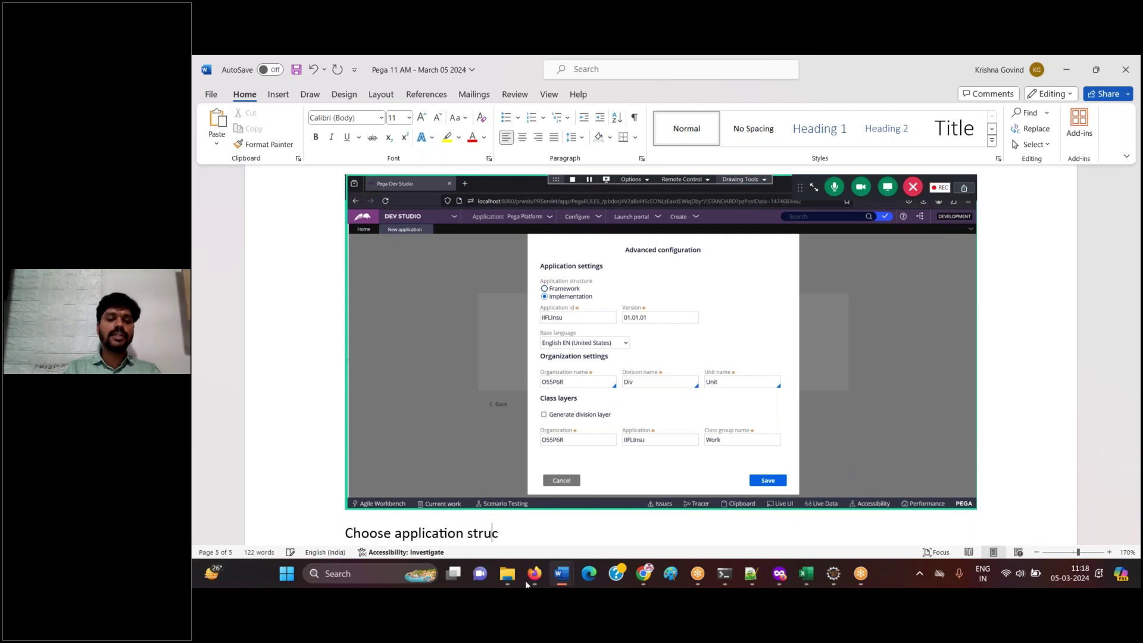
pyautogui.write('ture as "Framework')
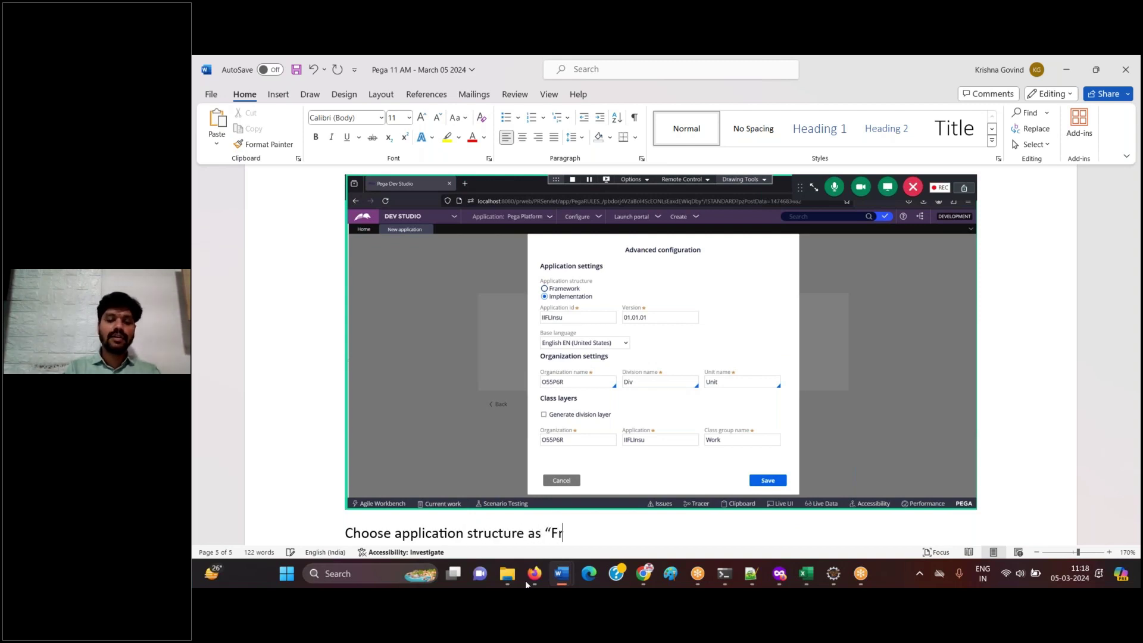
pyautogui.write('"')
pyautogui.press('Return')
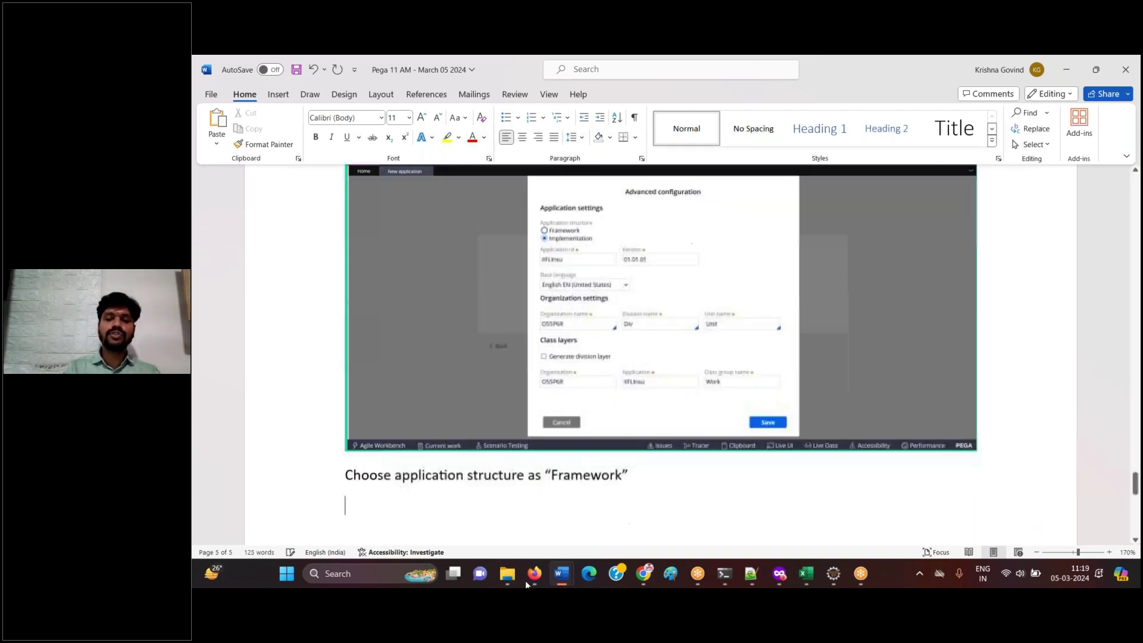
pyautogui.click(530, 577)
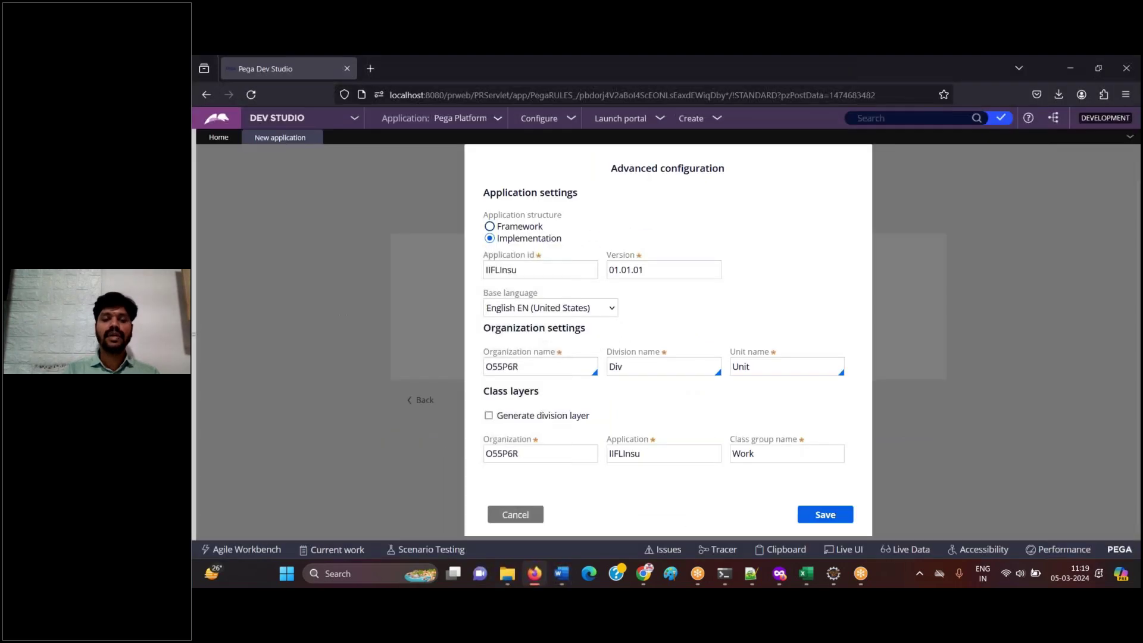
# - Set the application structure to Framework and paste the dialog screenshot into Word
pyautogui.click(490, 227)
pyautogui.moveTo(483, 237); pyautogui.dragTo(543, 239)
pyautogui.click(560, 575)
pyautogui.hotkey('ctrl', 'v')
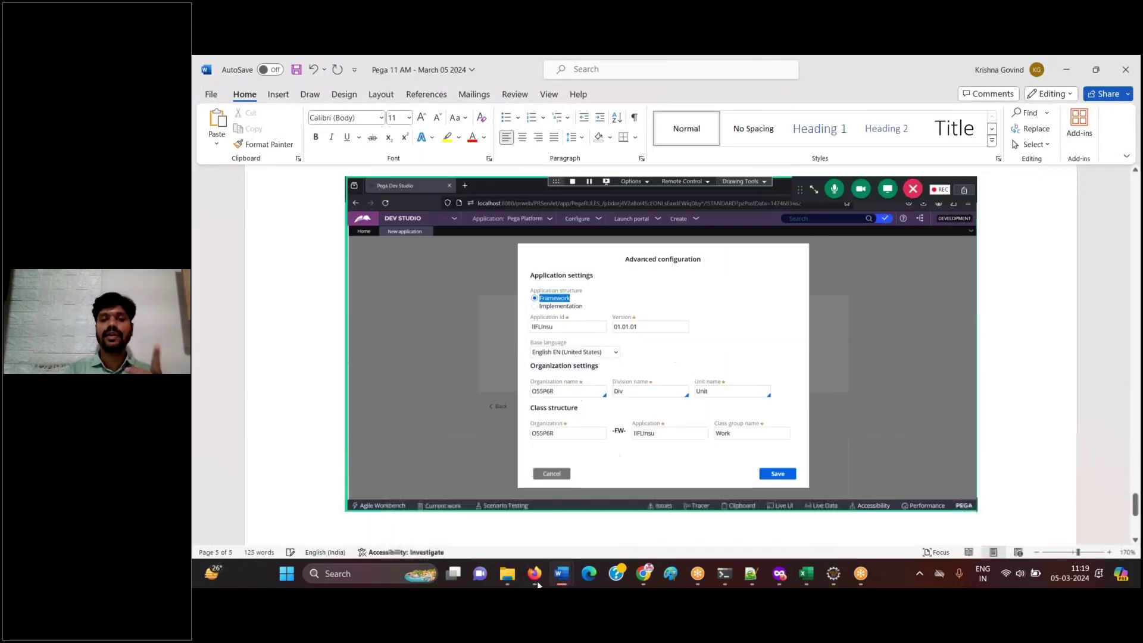
pyautogui.click(535, 580)
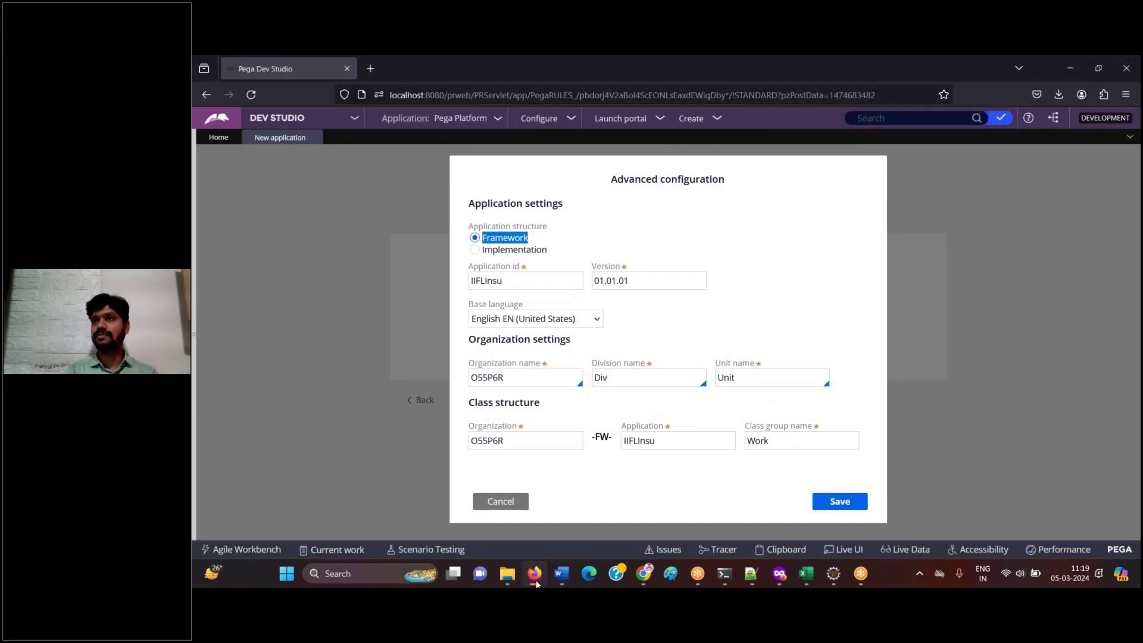
# - Highlight the Application id label and select its value IIFLInsu
pyautogui.moveTo(469, 269); pyautogui.dragTo(527, 275)
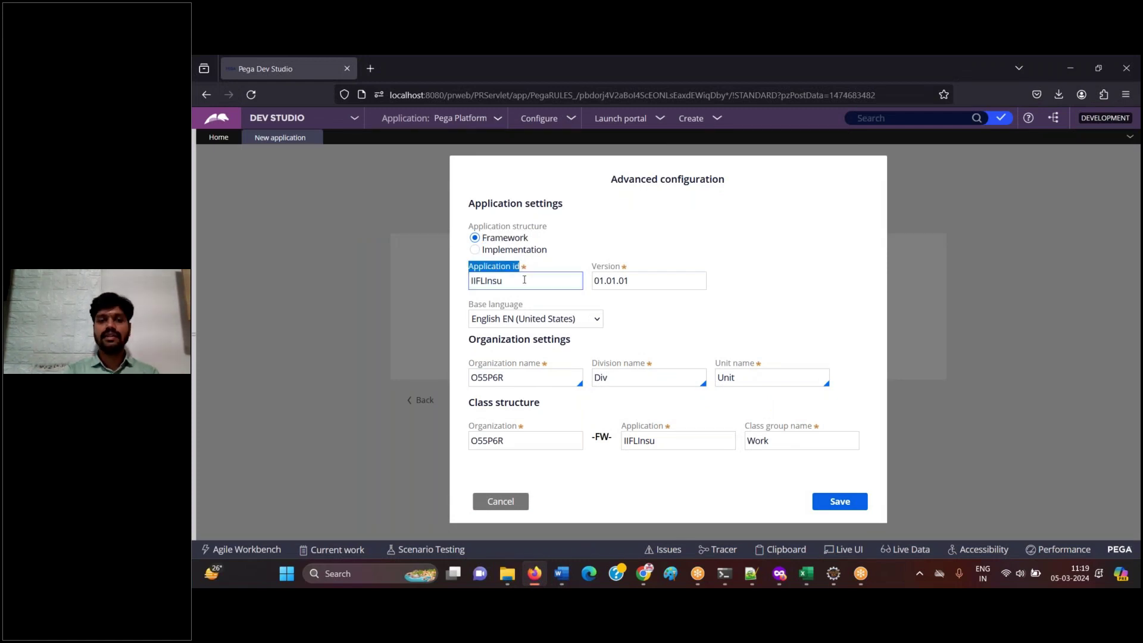
pyautogui.click(516, 283)
pyautogui.doubleClick(516, 282)
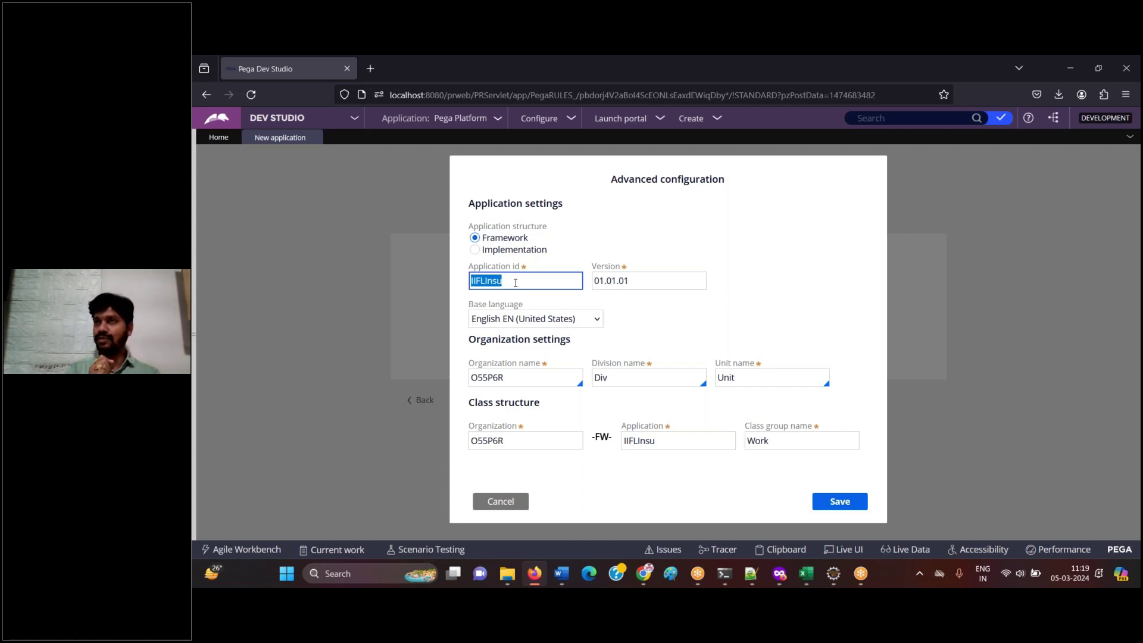
pyautogui.click(515, 283)
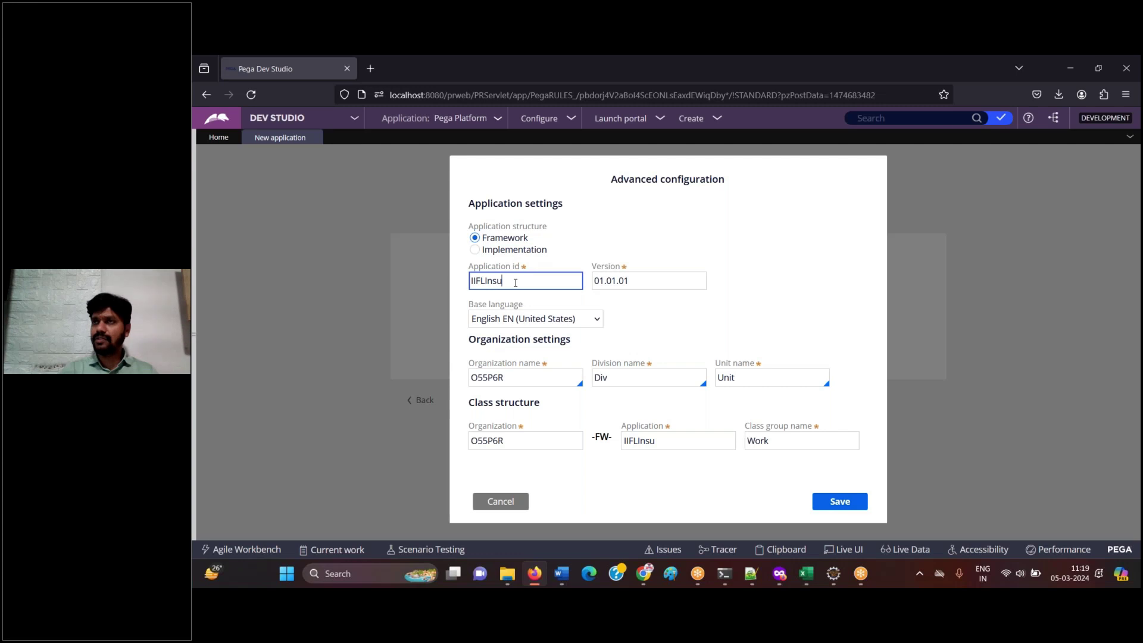
pyautogui.doubleClick(516, 282)
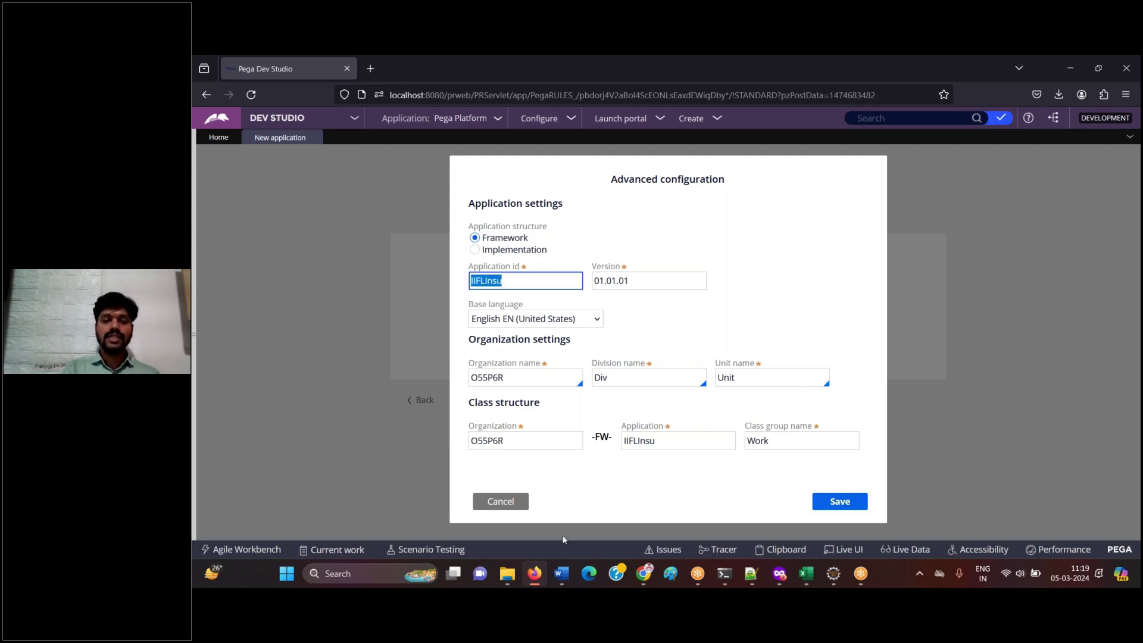
pyautogui.click(562, 573)
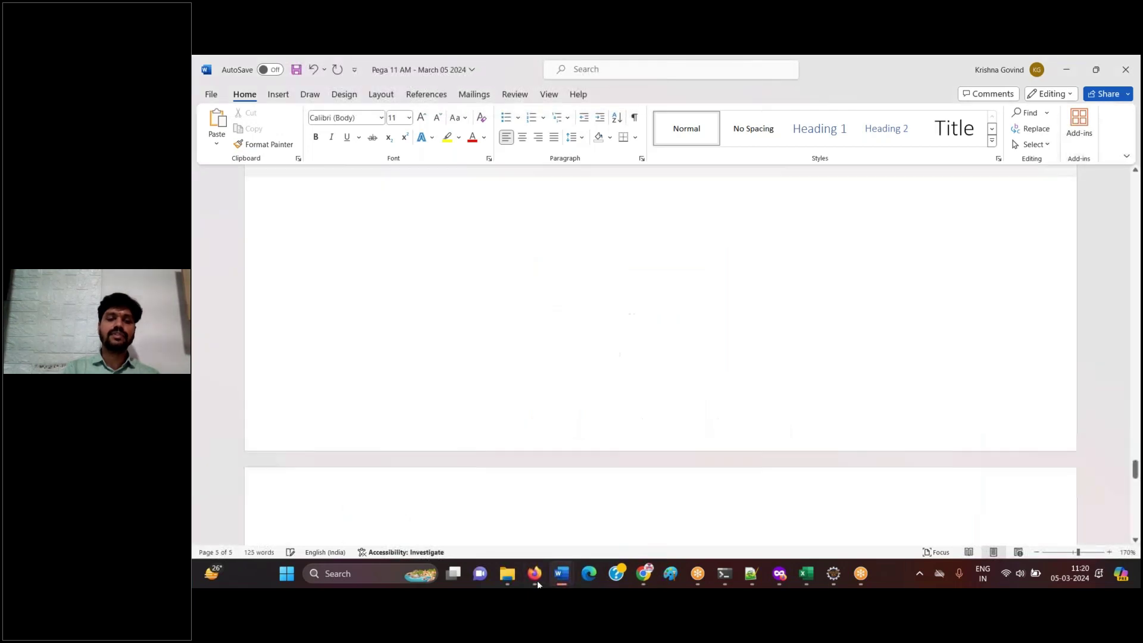
pyautogui.click(534, 573)
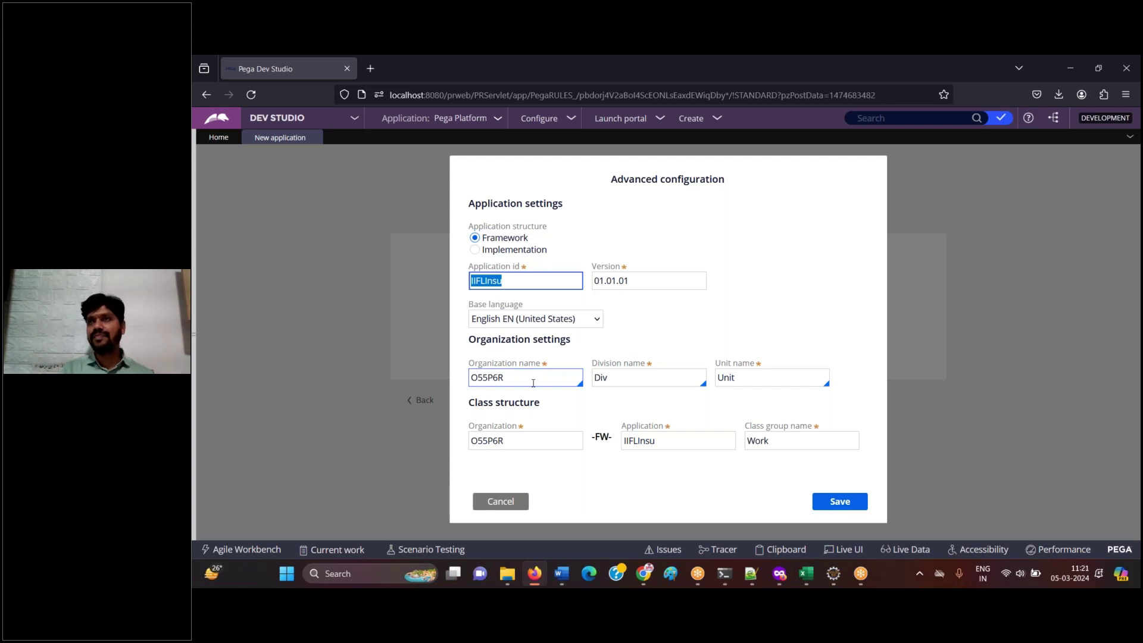
# - Select the generated organization name O55P6R in the Organization name field
pyautogui.click(522, 379)
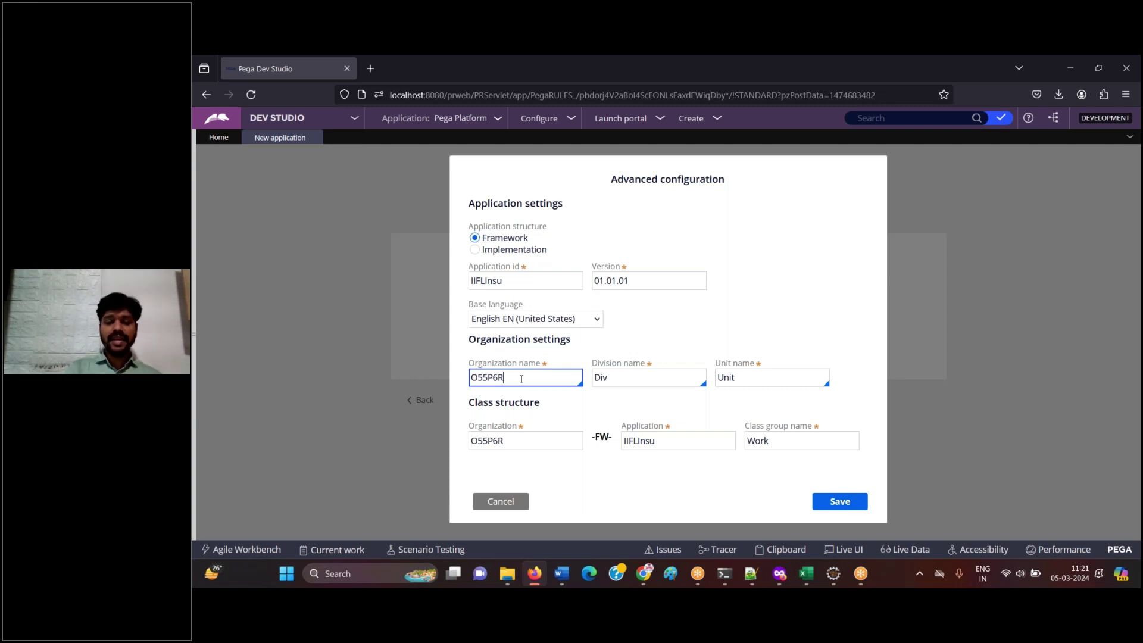
pyautogui.doubleClick(522, 380)
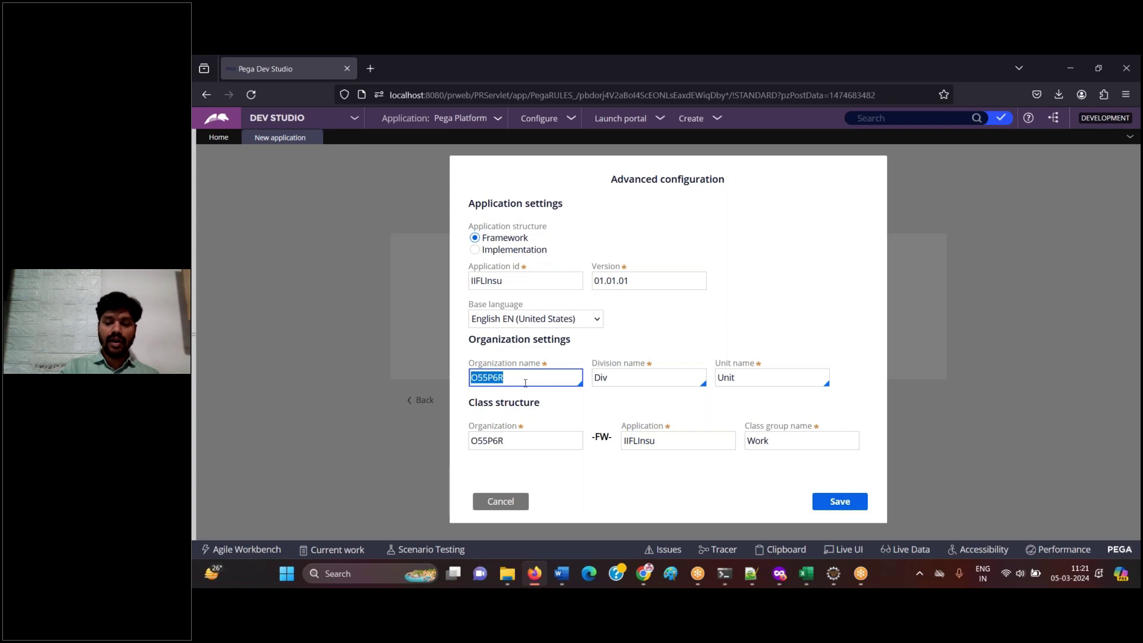
# - Paste the dialog screenshot into Word and explain that Pega generated a random organization name
pyautogui.click(562, 580)
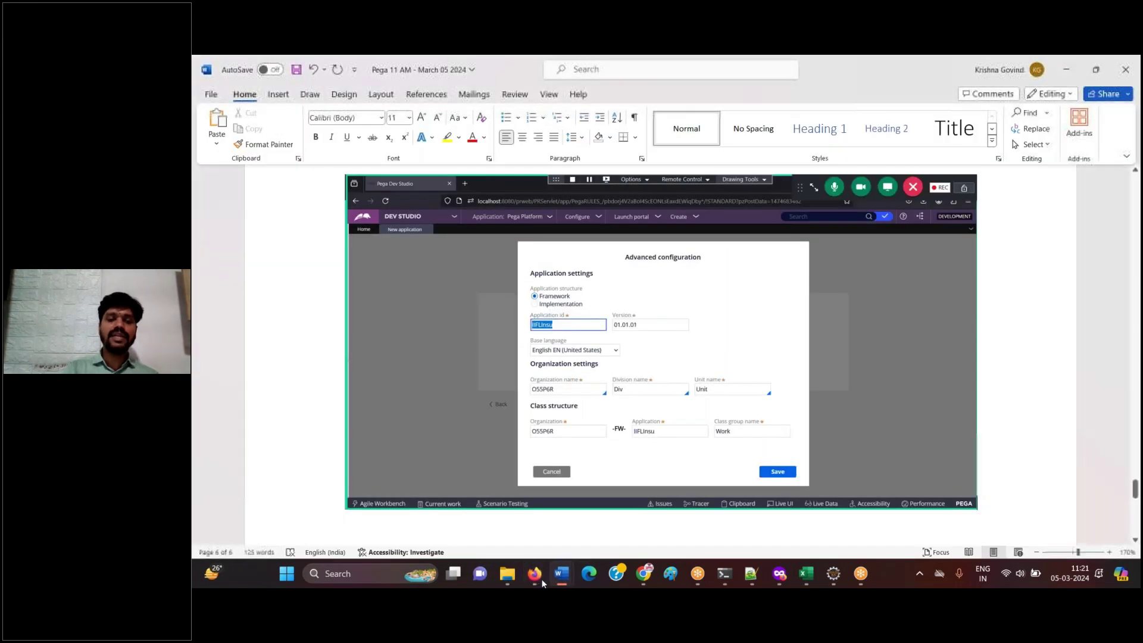
pyautogui.hotkey('ctrl', 'v')
pyautogui.press('Return')
pyautogui.write('Pega has ge')
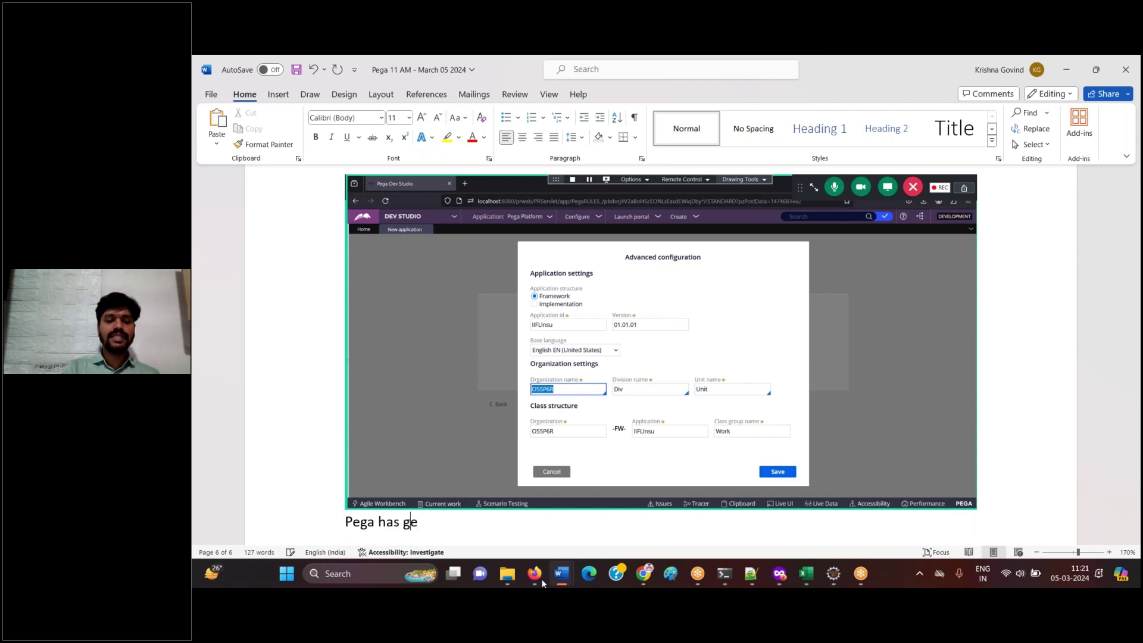
pyautogui.write('nerated a randon name')
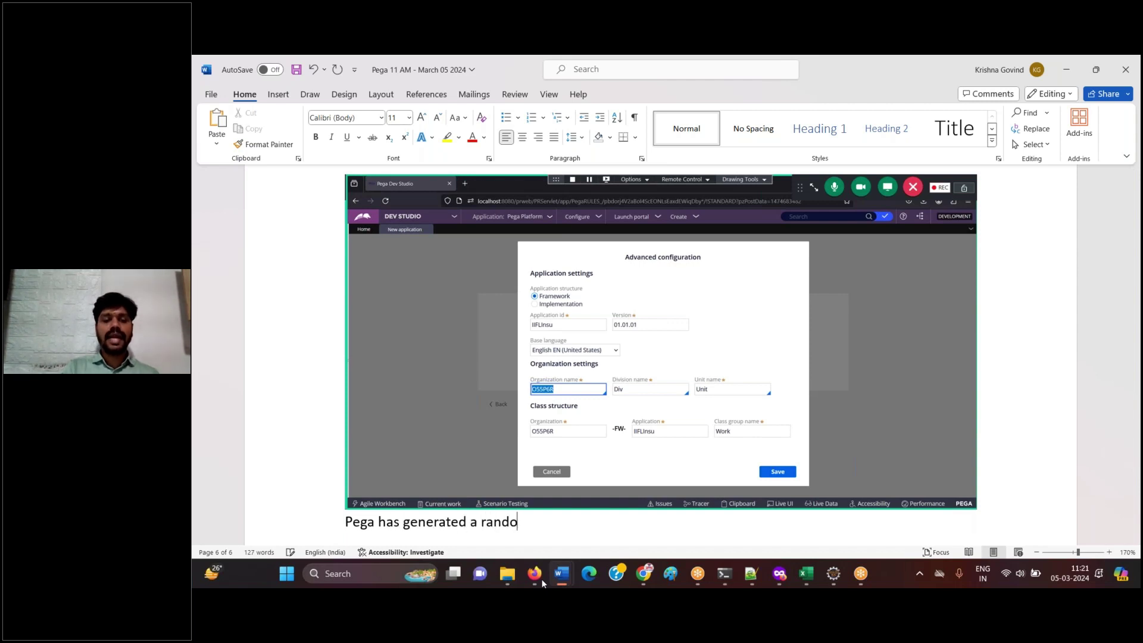
pyautogui.press('BackSpace')
pyautogui.press('BackSpace')
pyautogui.press('BackSpace')
pyautogui.press('BackSpace')
pyautogui.press('BackSpace')
pyautogui.press('BackSpace')
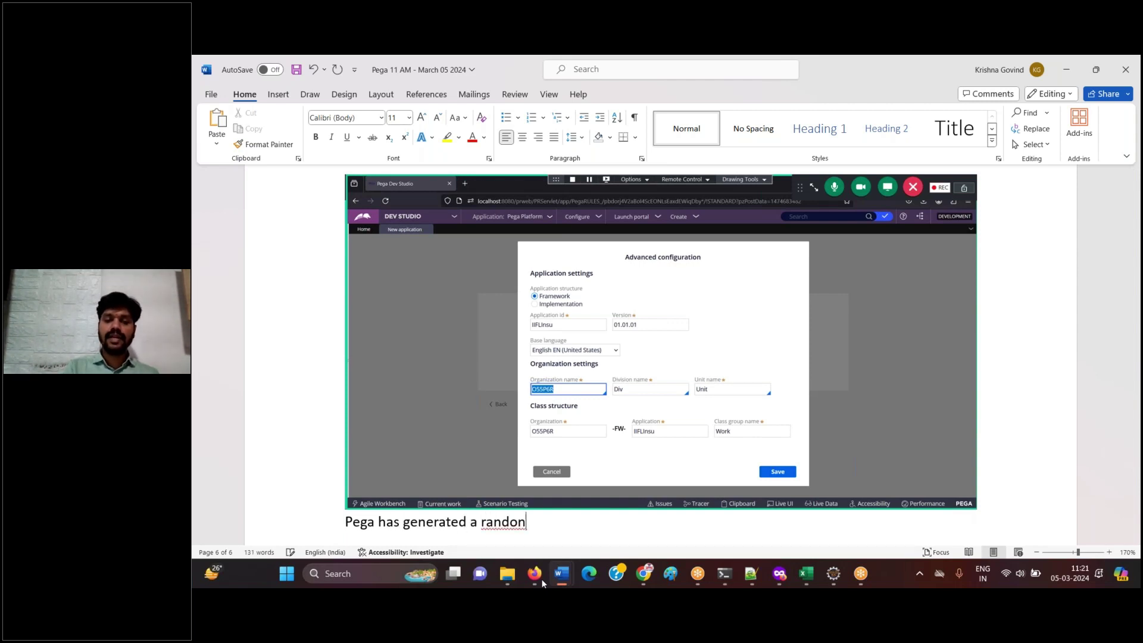
pyautogui.write('m name to the')
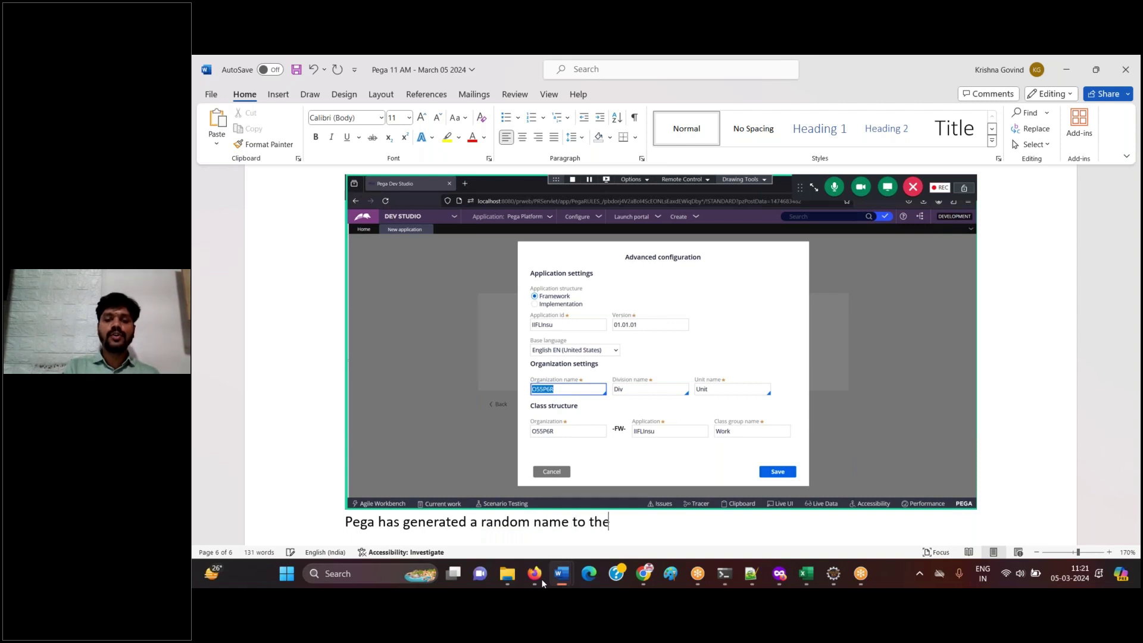
pyautogui.write(' organiz')
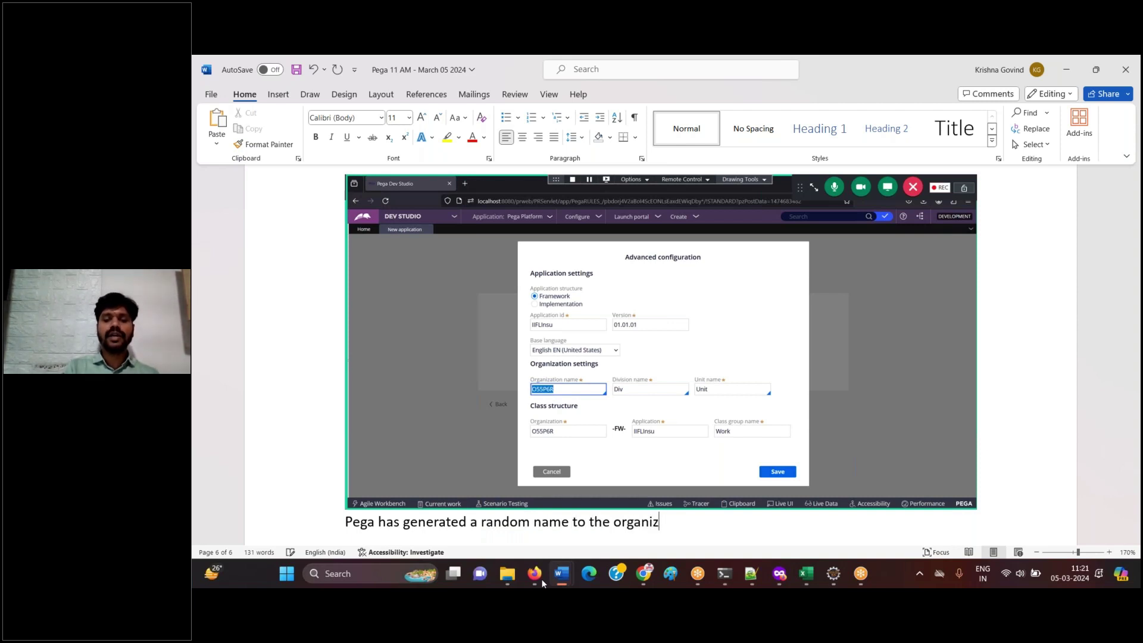
pyautogui.write('ation. ')
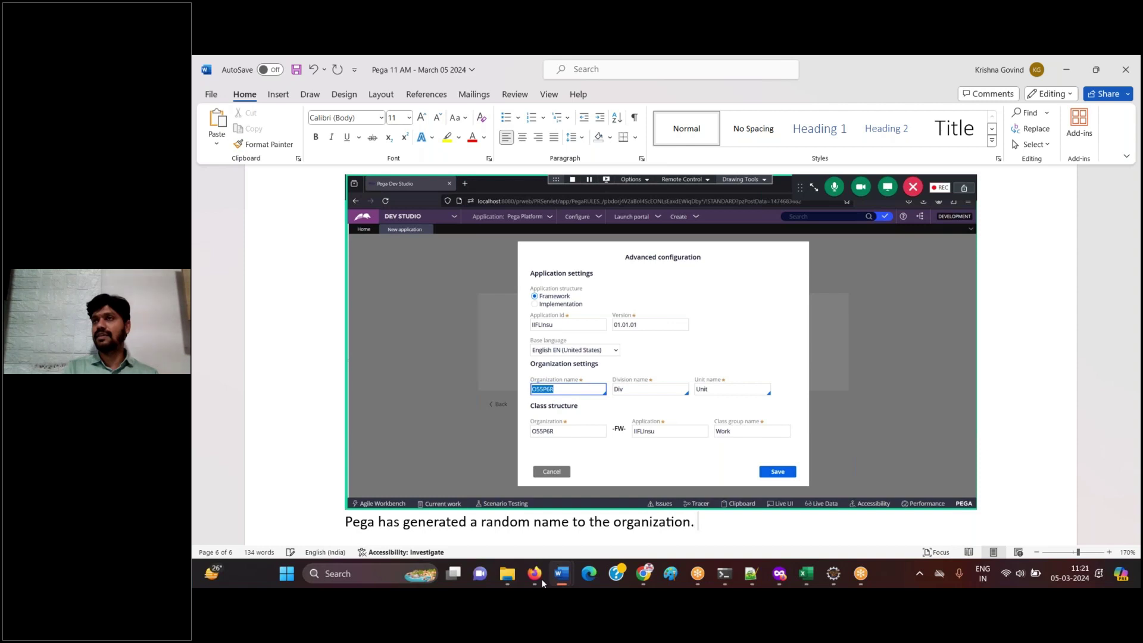
pyautogui.write('We want')
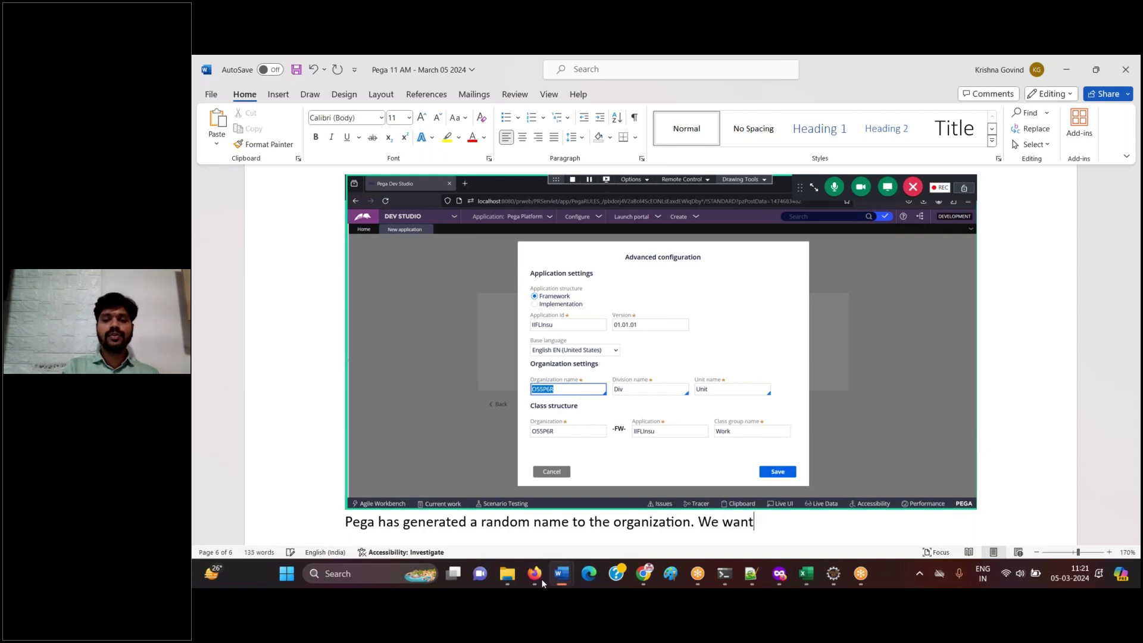
pyautogui.write(' to geive')
pyautogui.press('BackSpace')
pyautogui.press('BackSpace')
pyautogui.press('BackSpace')
pyautogui.press('BackSpace')
pyautogui.write('ie a')
pyautogui.press('BackSpace')
pyautogui.press('BackSpace')
pyautogui.press('BackSpace')
pyautogui.press('BackSpace')
pyautogui.press('BackSpace')
pyautogui.write('ive ')
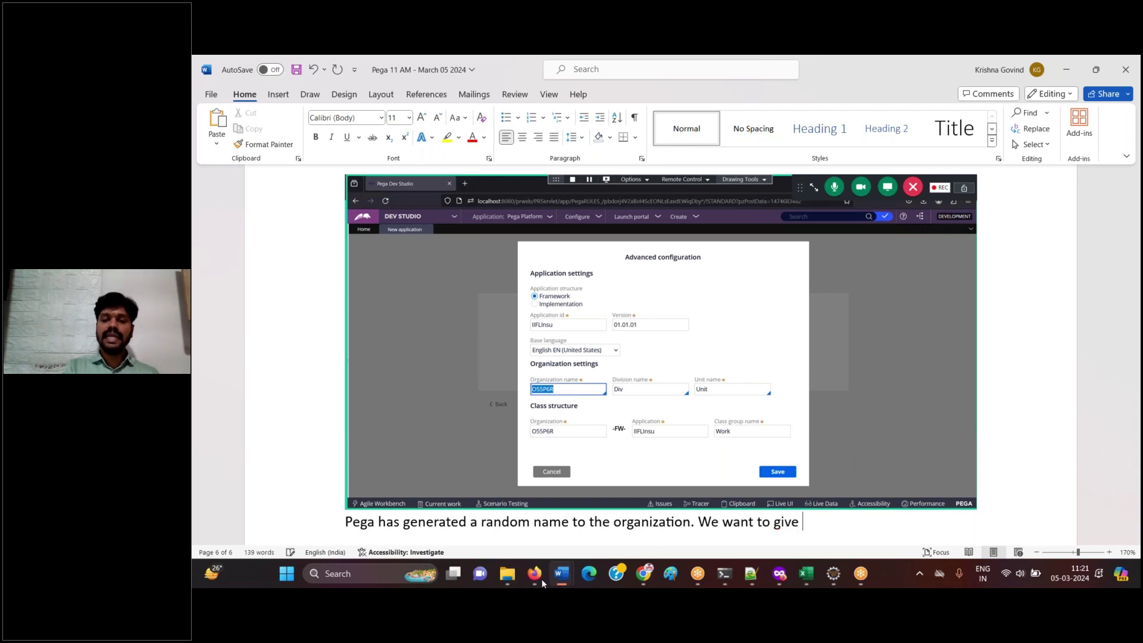
pyautogui.write('a meaning ')
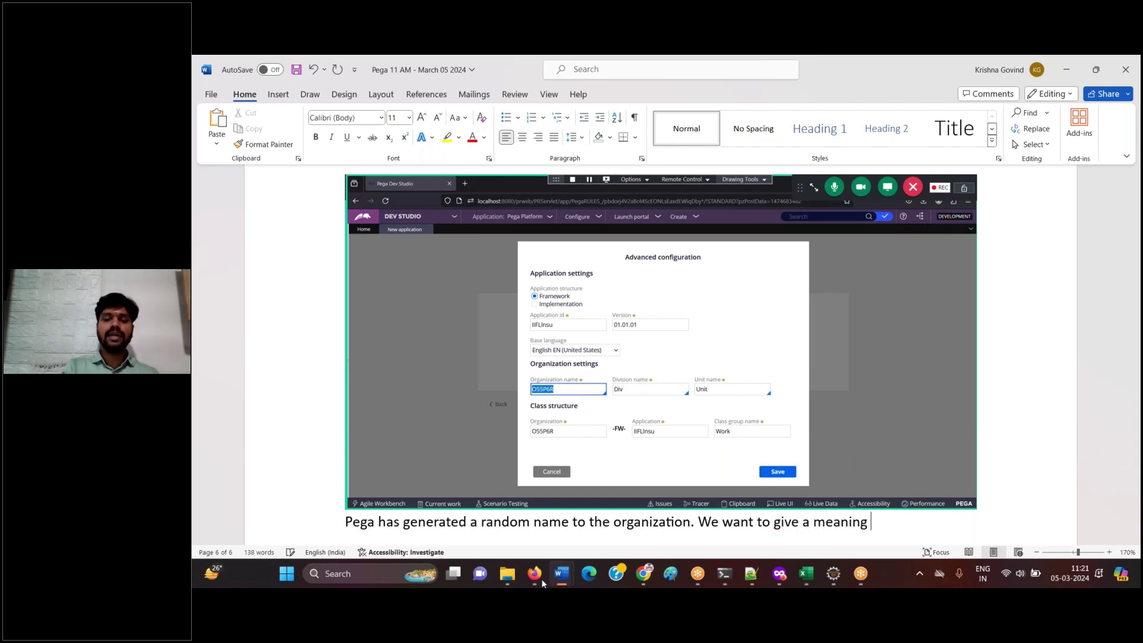
pyautogui.write('ul name.')
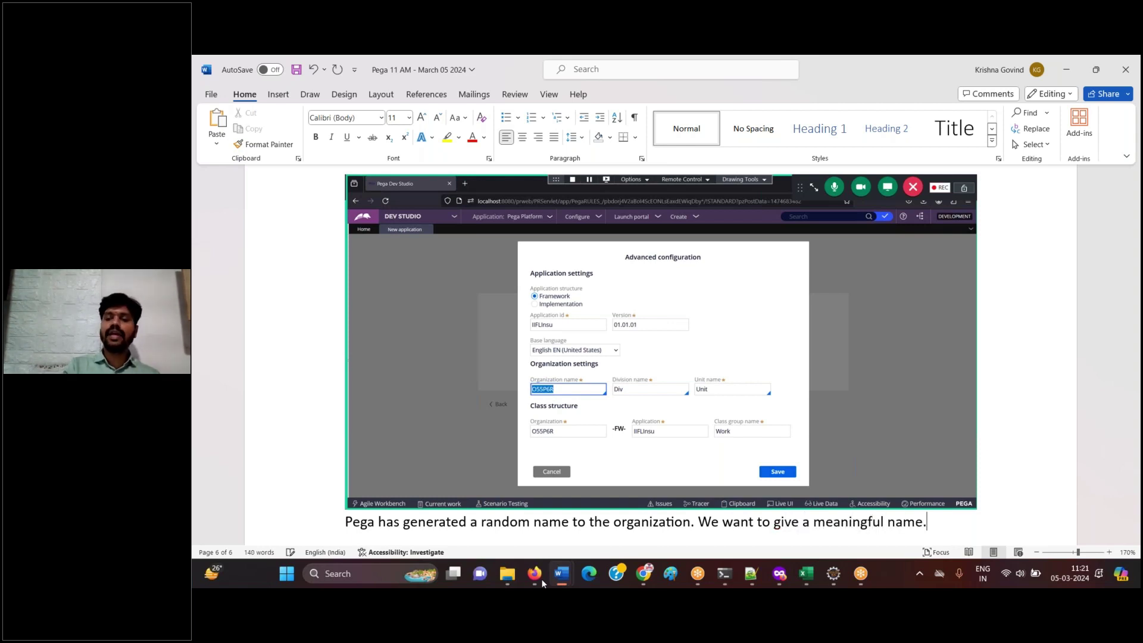
# - Add the note 'remove the random name and type IIFL' on a new line
pyautogui.press('Return')
pyautogui.press('Return')
pyautogui.write('remove the random ')
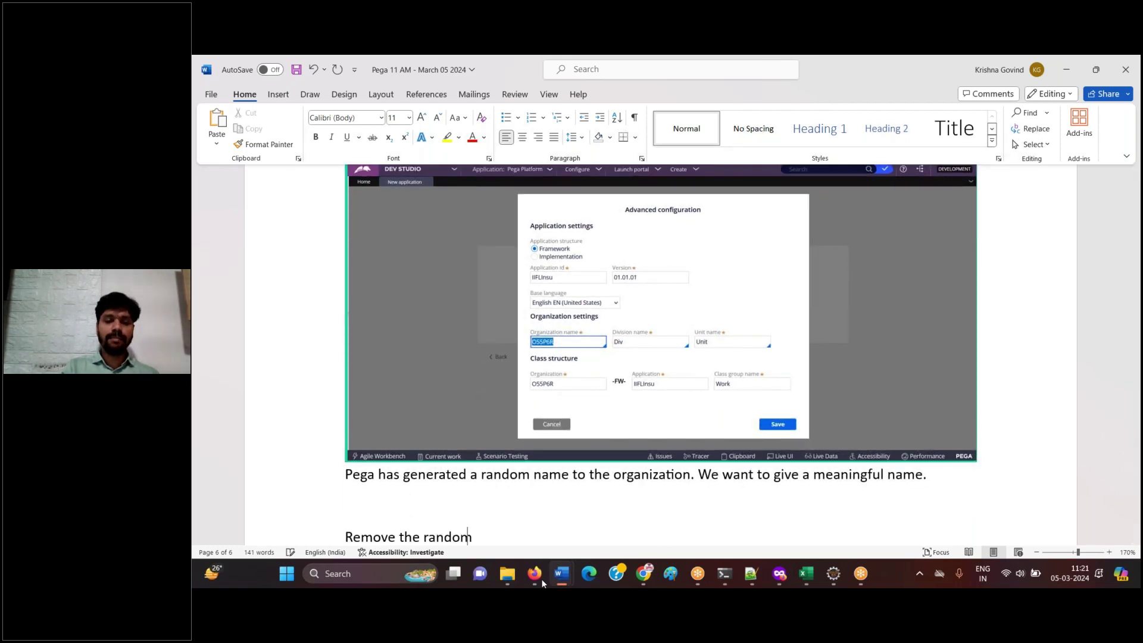
pyautogui.write('name an')
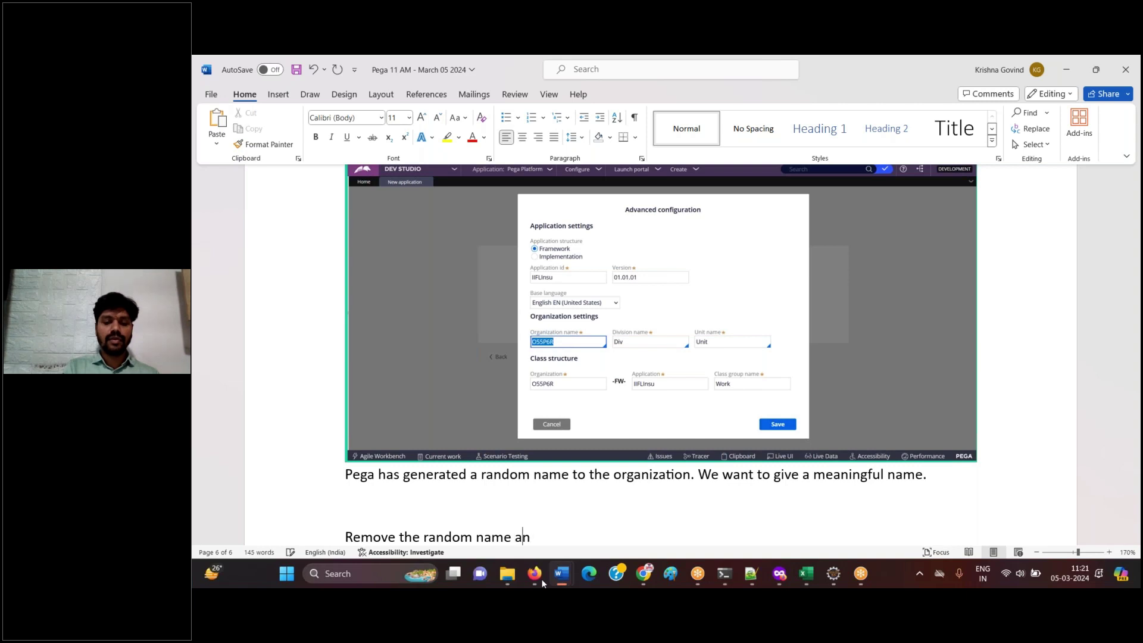
pyautogui.write('d type')
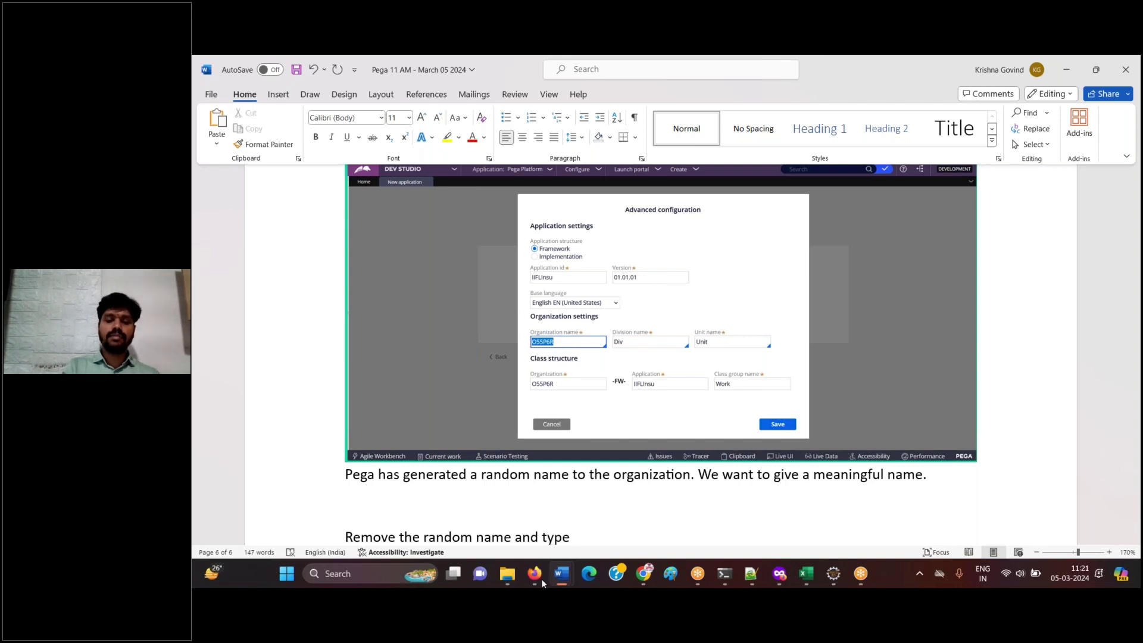
pyautogui.write(' IIFL')
pyautogui.press('Return')
pyautogui.hotkey('ctrl', 's')
# - Replace the random organization name O55P6R with IIFL in Advanced configuration
pyautogui.click(533, 573)
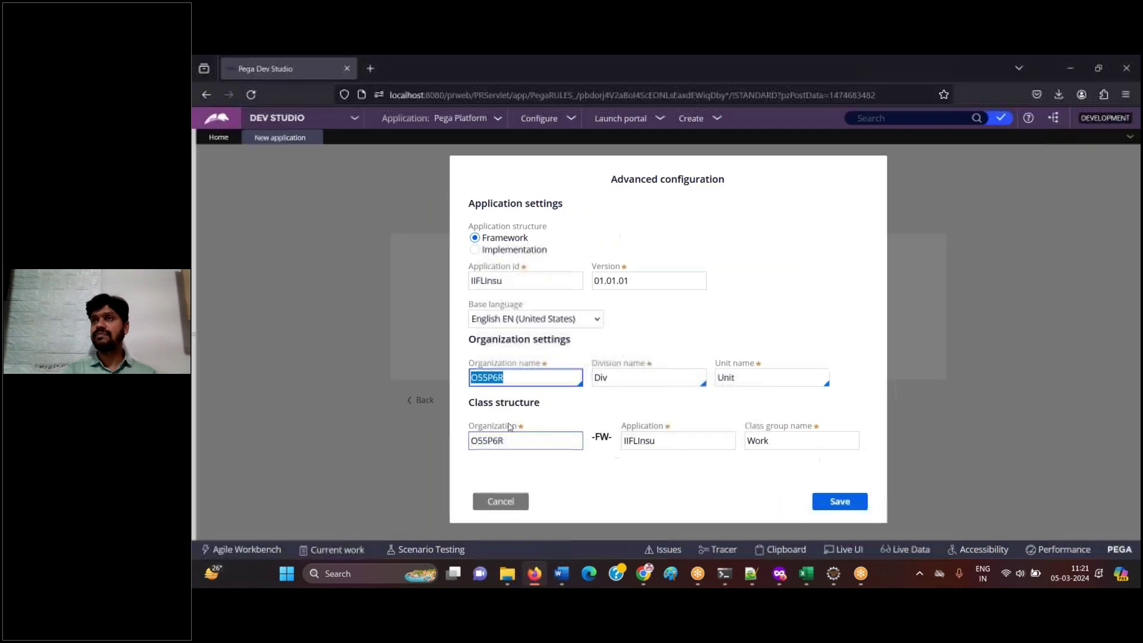
pyautogui.press('BackSpace')
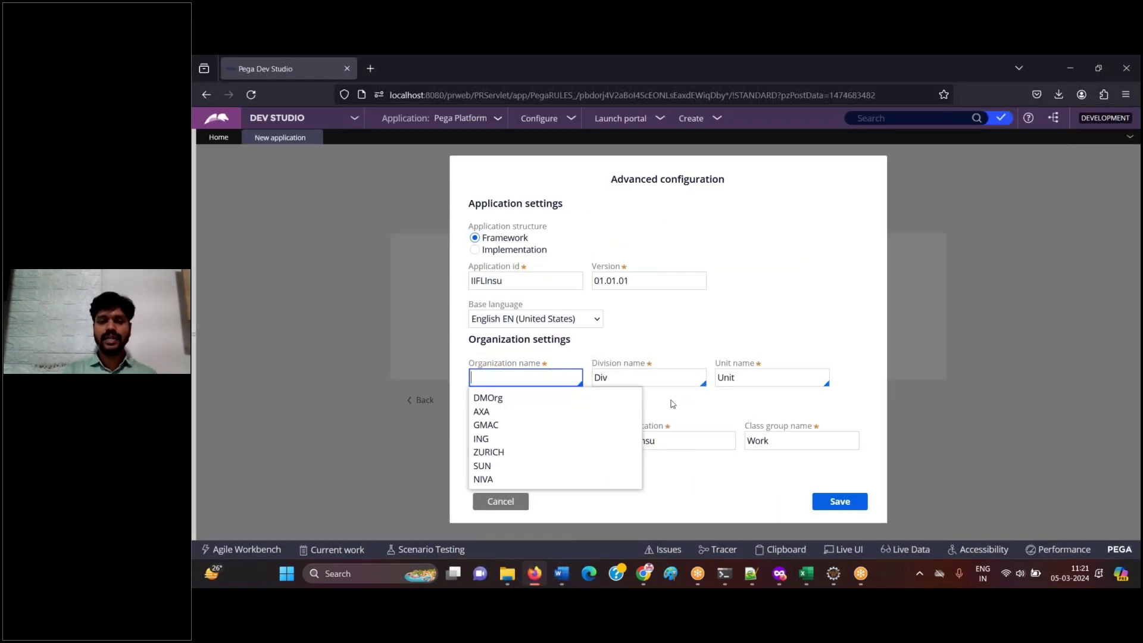
pyautogui.click(673, 404)
pyautogui.click(569, 377)
pyautogui.write('IIFL')
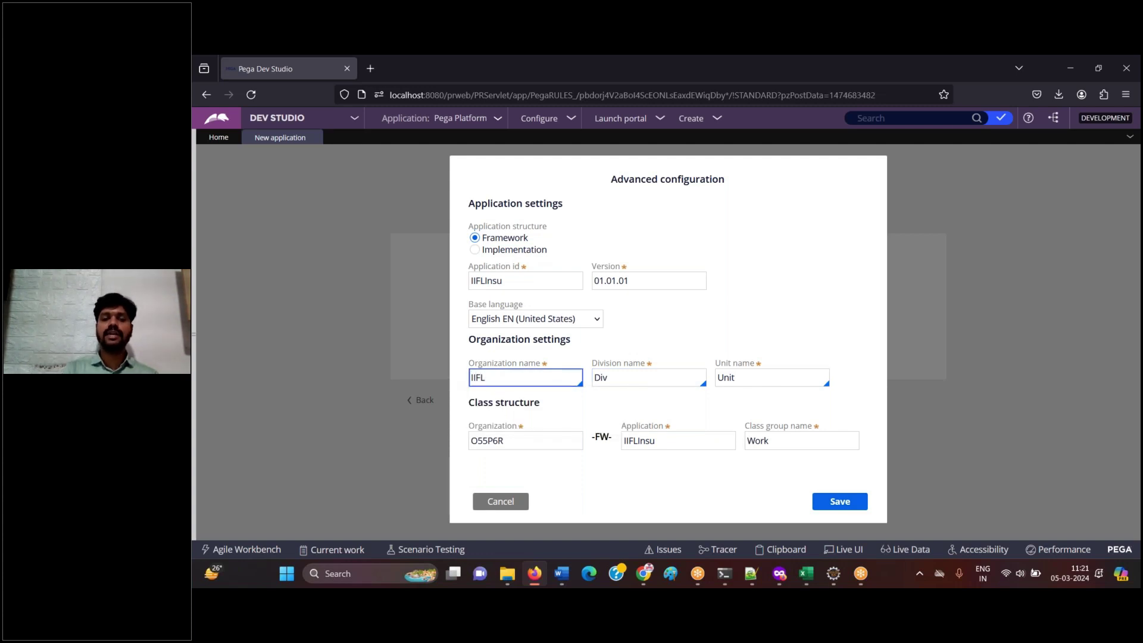
pyautogui.hotkey('ctrl', 'a')
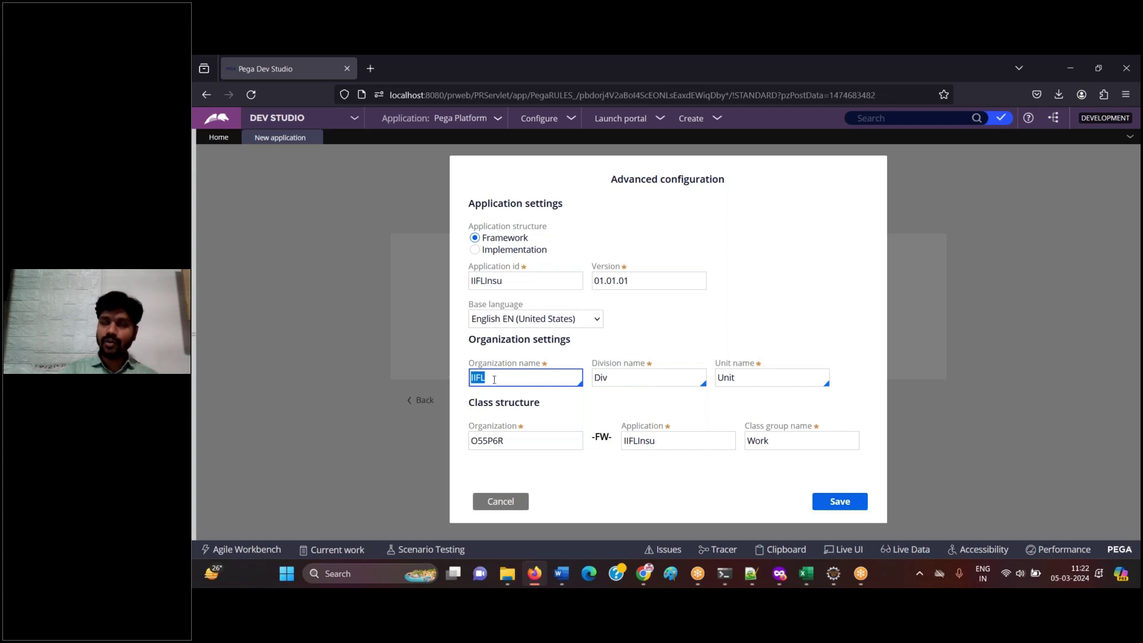
# - Confirm the class structure Organization updates to IIFL and paste the screenshot into Word
pyautogui.click(494, 445)
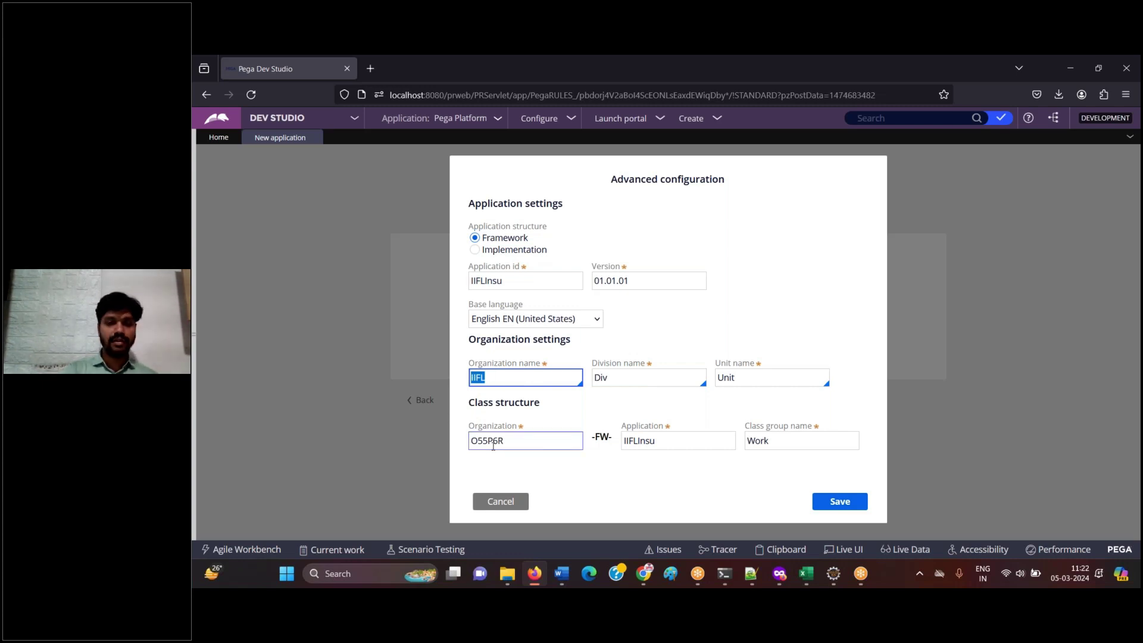
pyautogui.press('Tab')
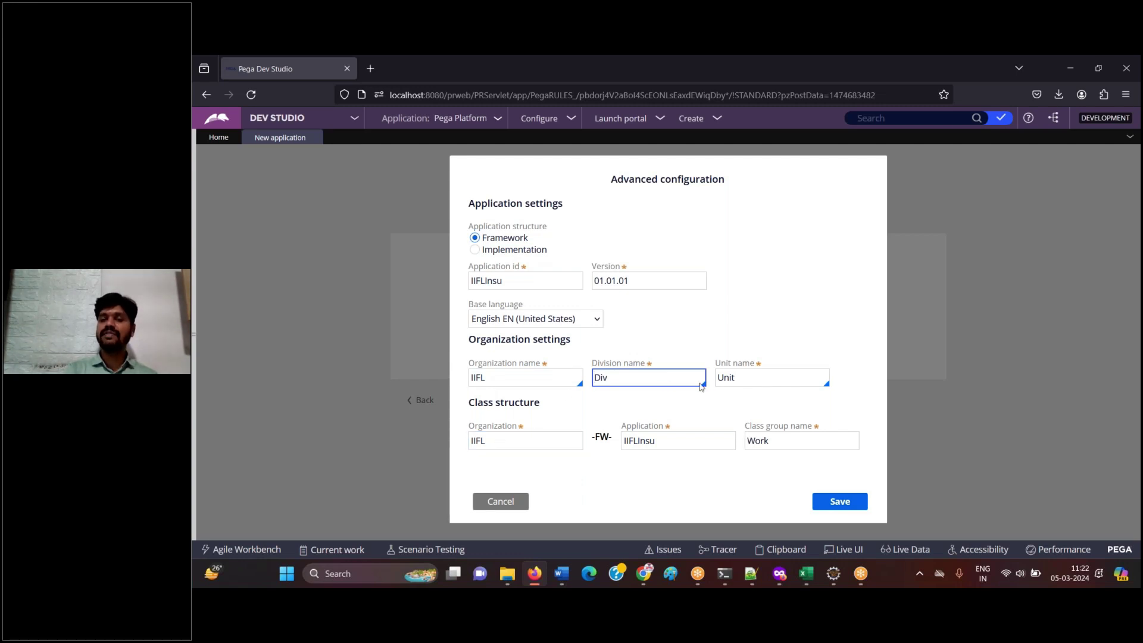
pyautogui.doubleClick(537, 382)
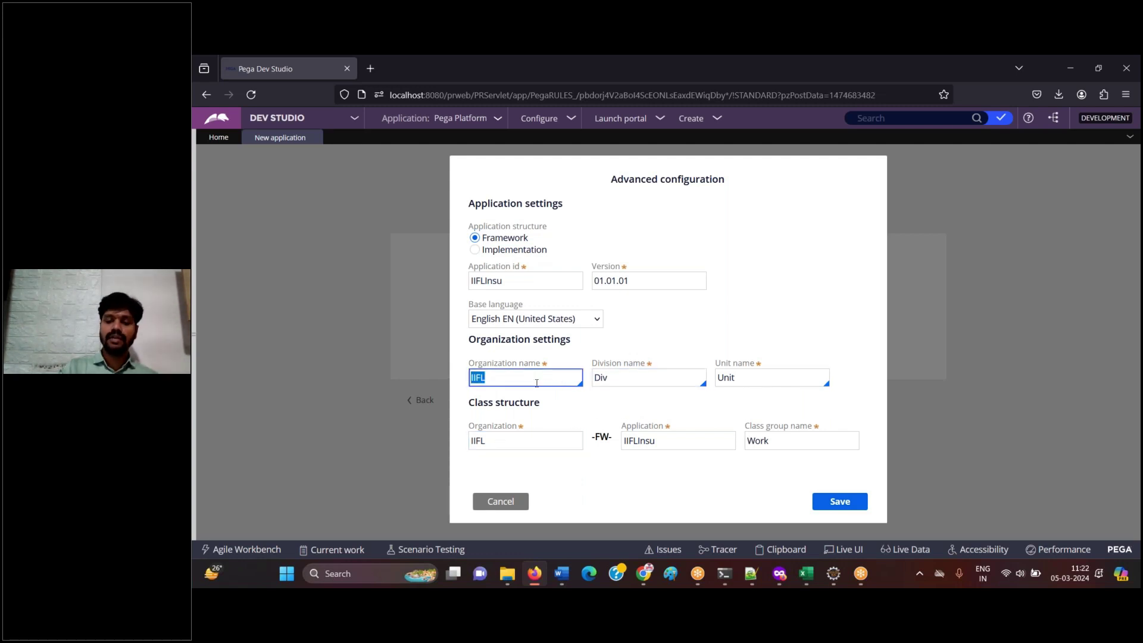
pyautogui.click(529, 573)
pyautogui.hotkey('ctrl', 'v')
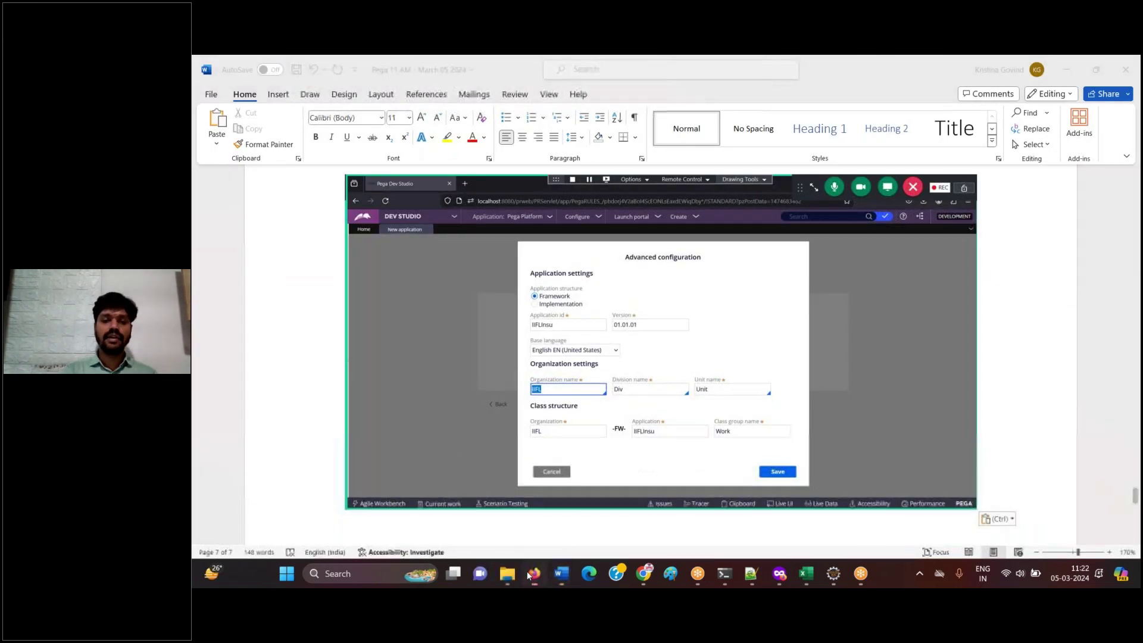
# - Verify that both the organization name and class structure Organization read IIFL
pyautogui.click(531, 573)
pyautogui.click(497, 442)
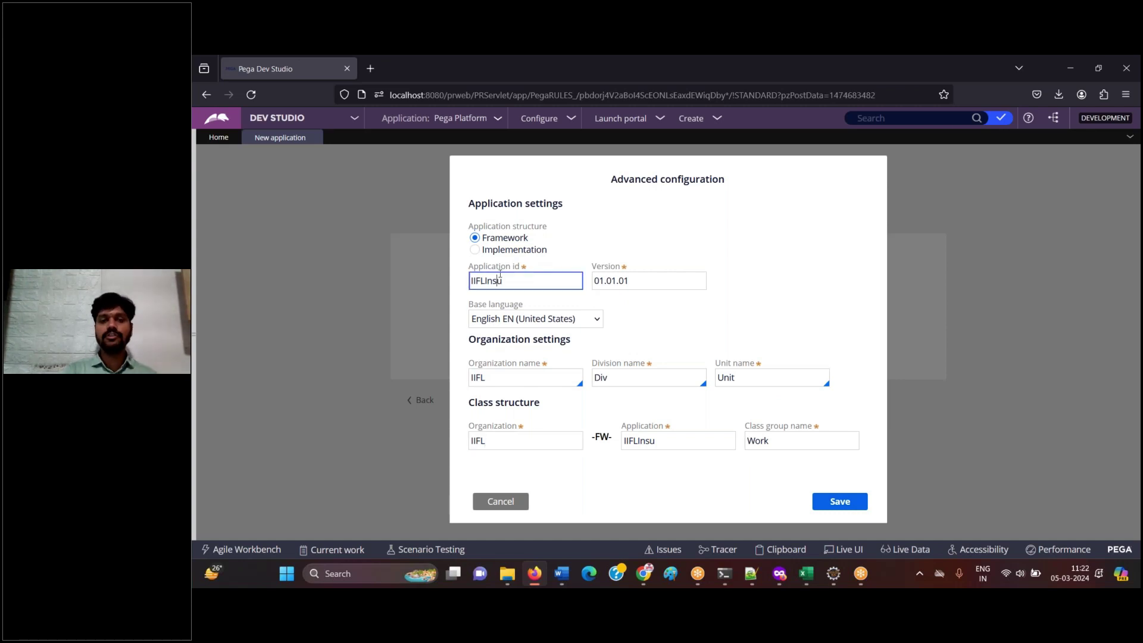
pyautogui.doubleClick(487, 378)
pyautogui.click(503, 438)
pyautogui.click(602, 475)
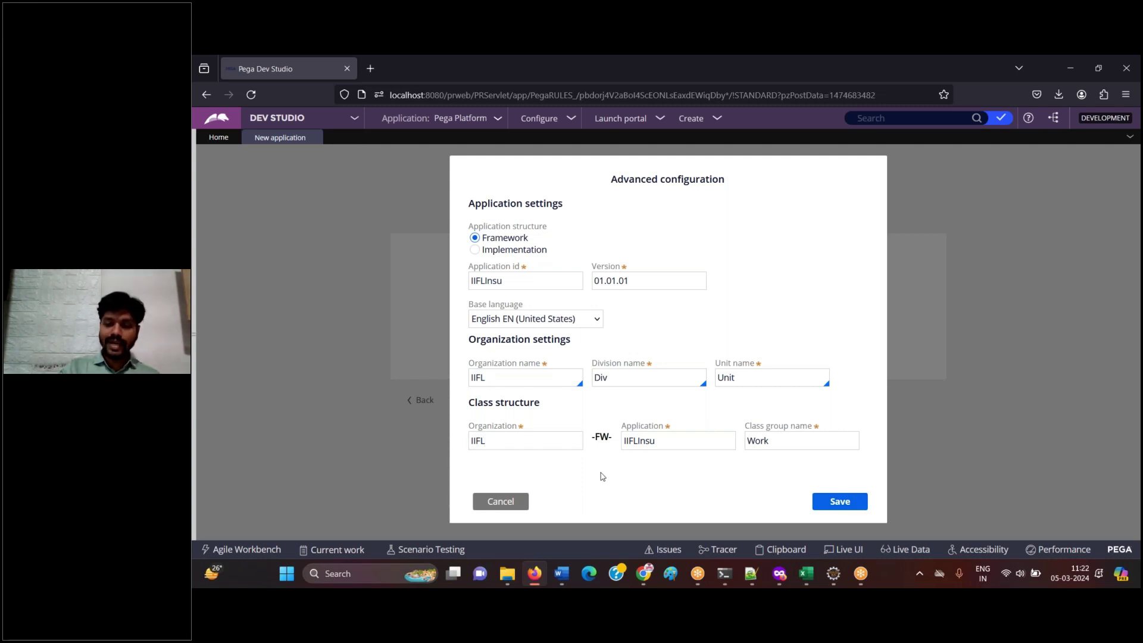
# - Log the configuration screenshot with the note 'Save' in Word, then save the advanced configuration
pyautogui.click(535, 575)
pyautogui.hotkey('ctrl', 'v')
pyautogui.write('Sa')
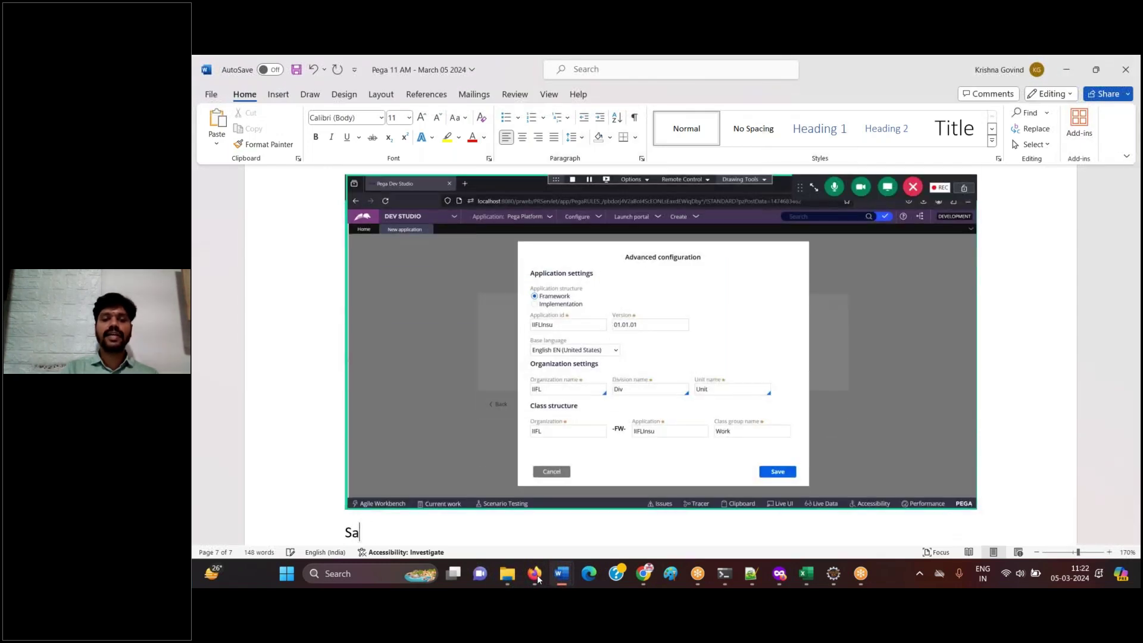
pyautogui.write('ve')
pyautogui.press('Return')
pyautogui.click(535, 574)
pyautogui.click(855, 507)
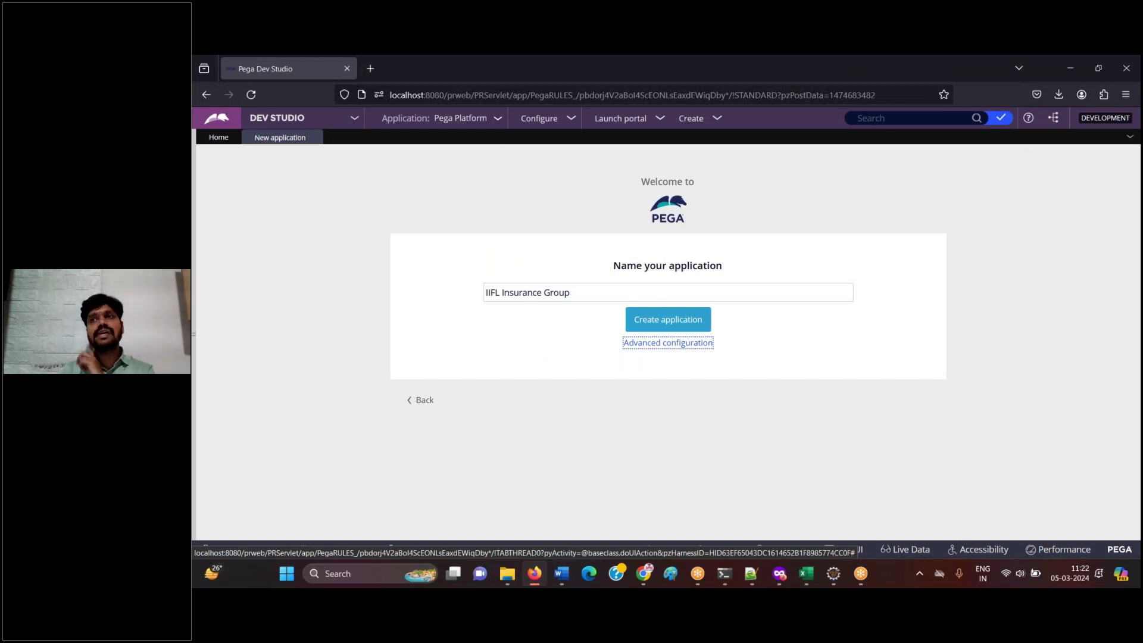
# - Reopen the advanced configuration and close it without changes
pyautogui.click(535, 574)
pyautogui.click(535, 575)
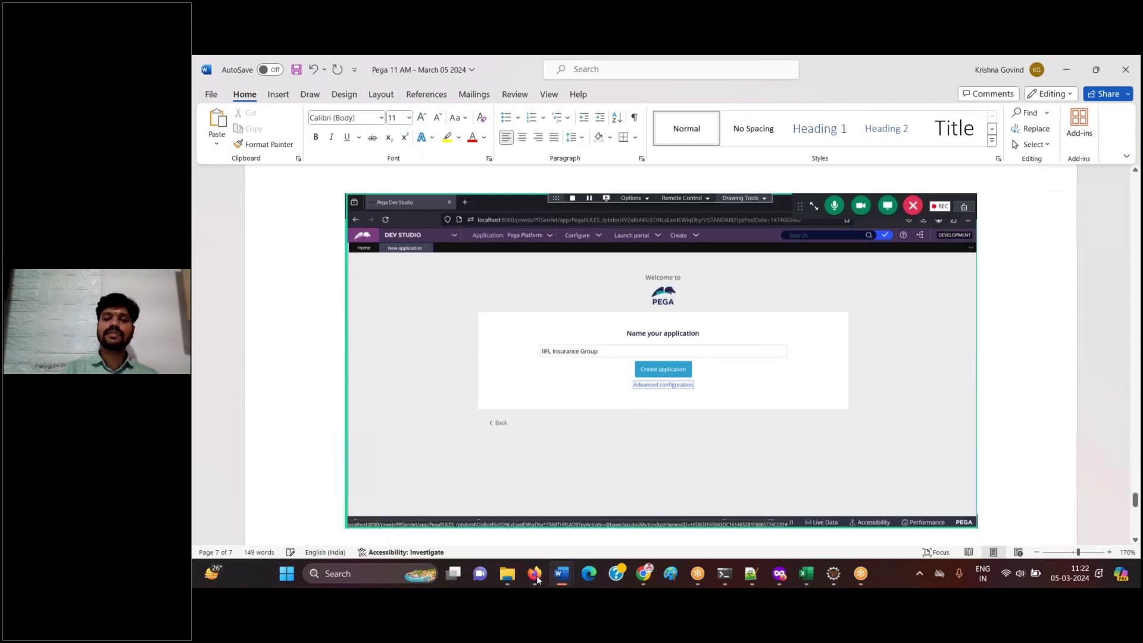
pyautogui.click(664, 350)
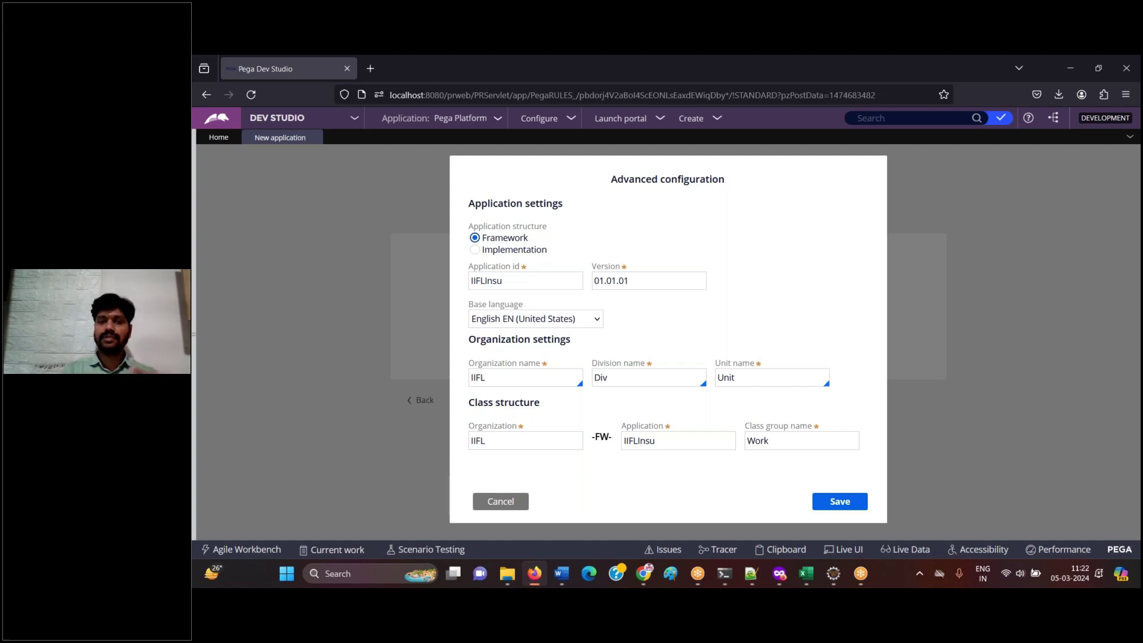
pyautogui.click(506, 502)
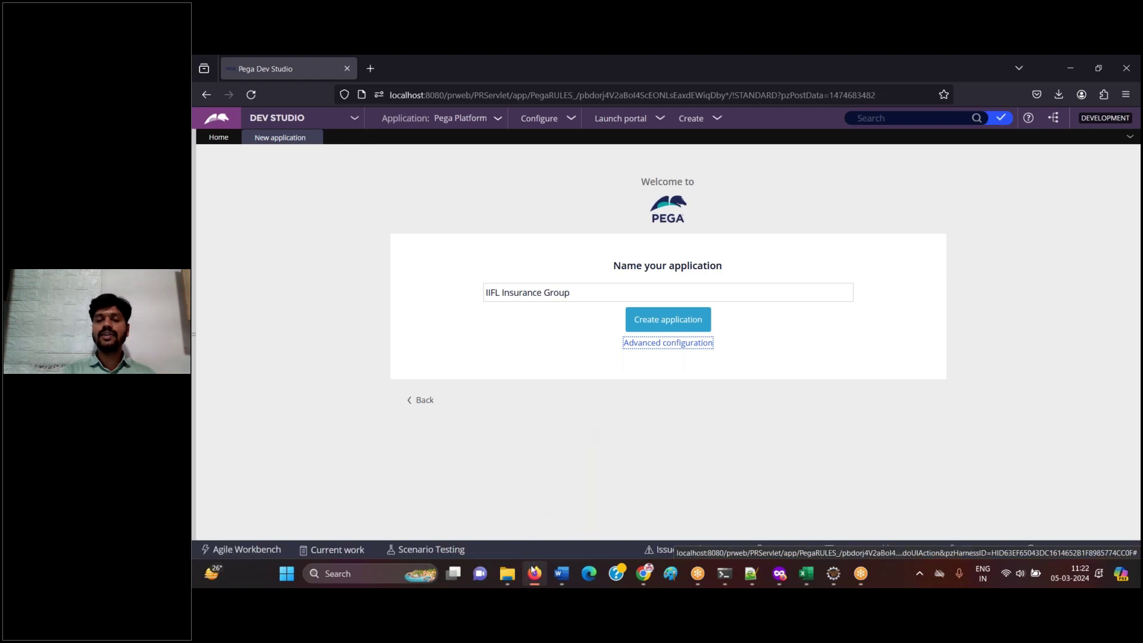
# - Note 'Click on create application' in Word, then create the IIFL Insurance Group application
pyautogui.click(534, 572)
pyautogui.write('Click on create application')
pyautogui.press('Return')
pyautogui.click(533, 572)
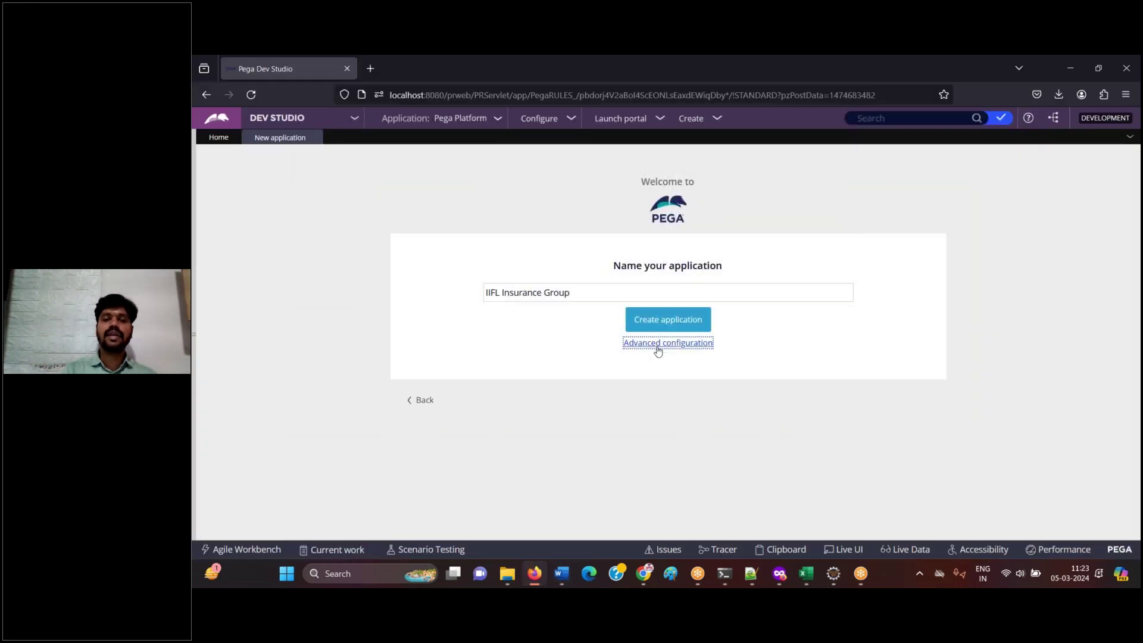
pyautogui.click(658, 344)
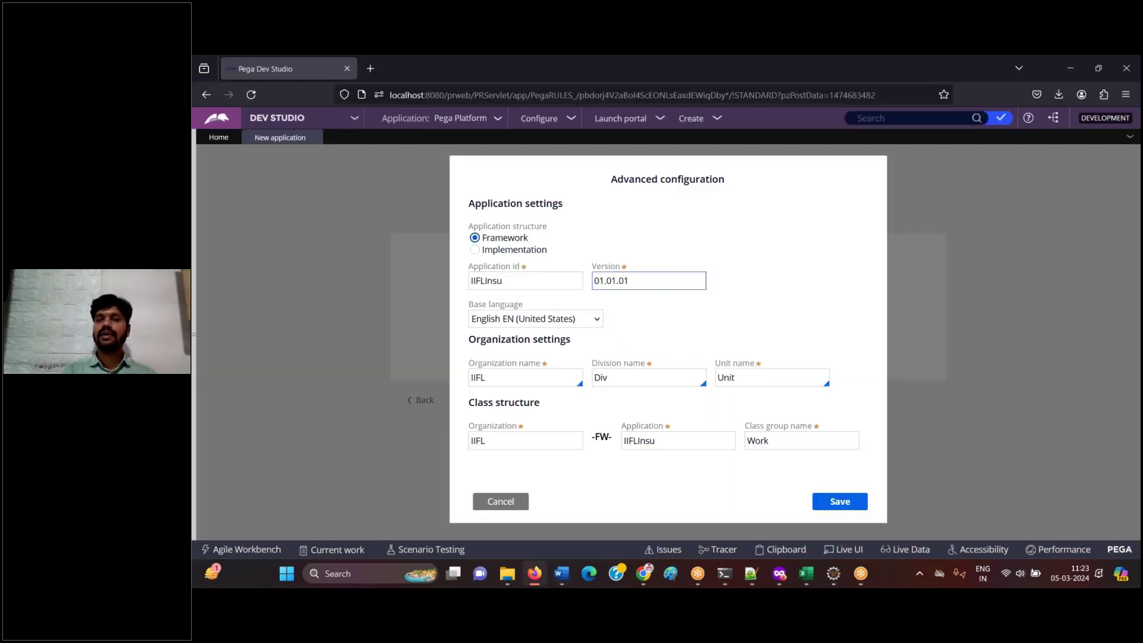
pyautogui.click(503, 501)
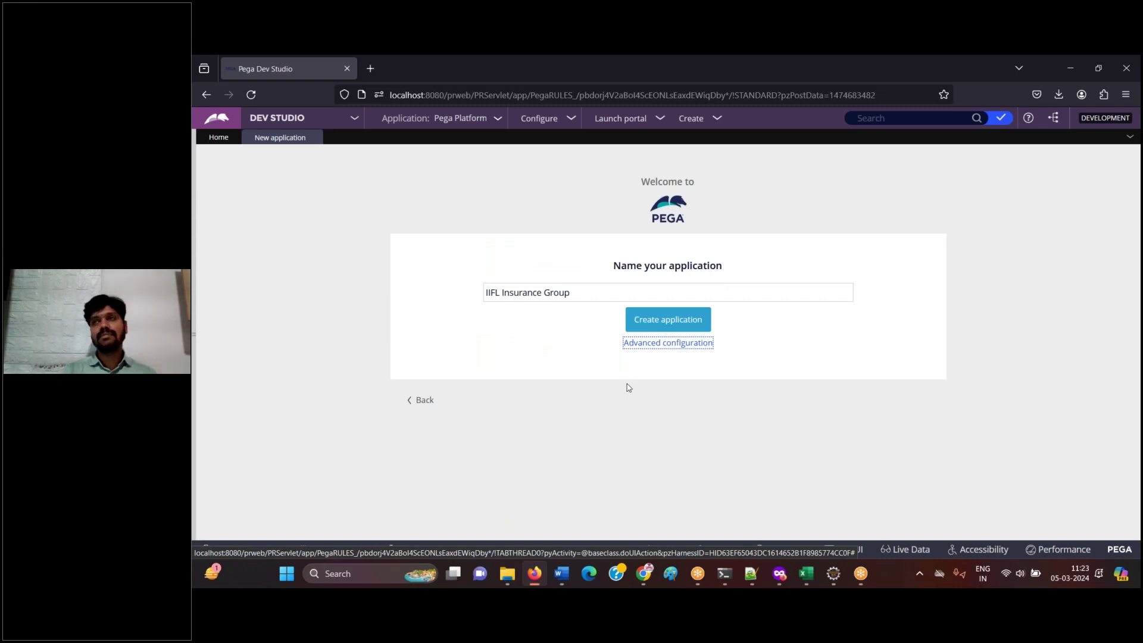
pyautogui.click(651, 322)
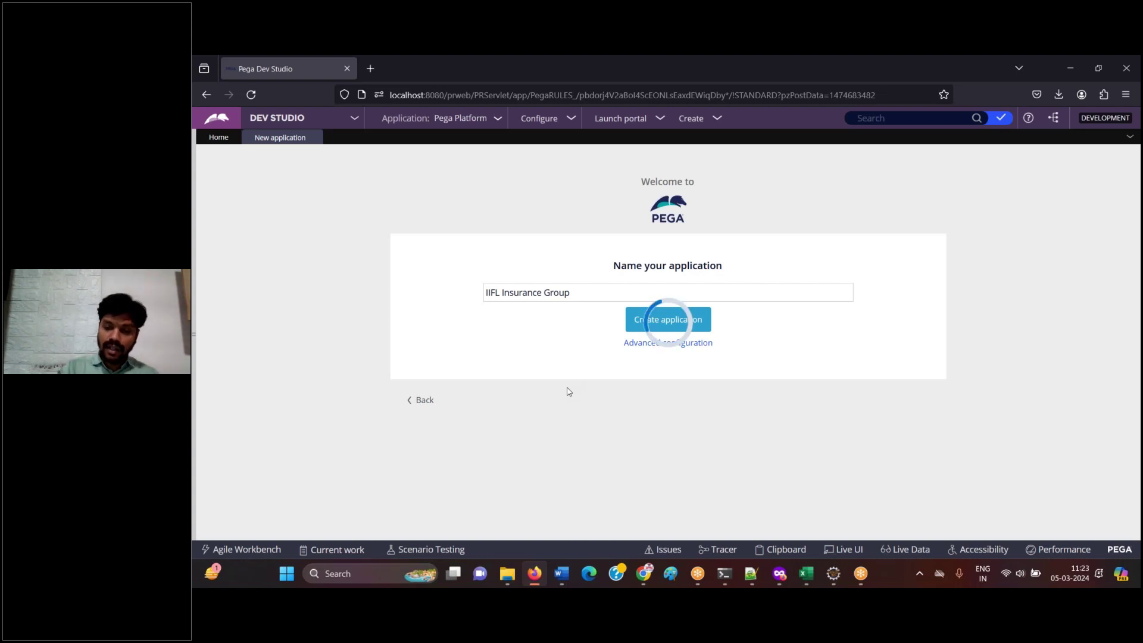
# - Paste the creation-in-progress screenshot under the 'Click on create application' note
pyautogui.click(534, 574)
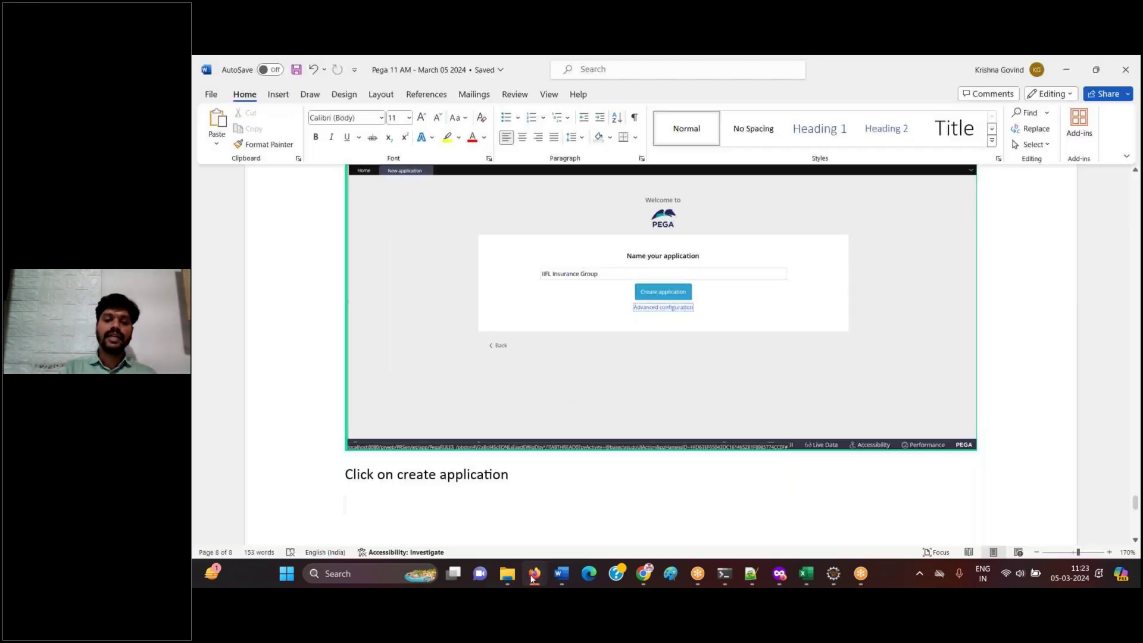
pyautogui.hotkey('ctrl', 'v')
pyautogui.click(534, 573)
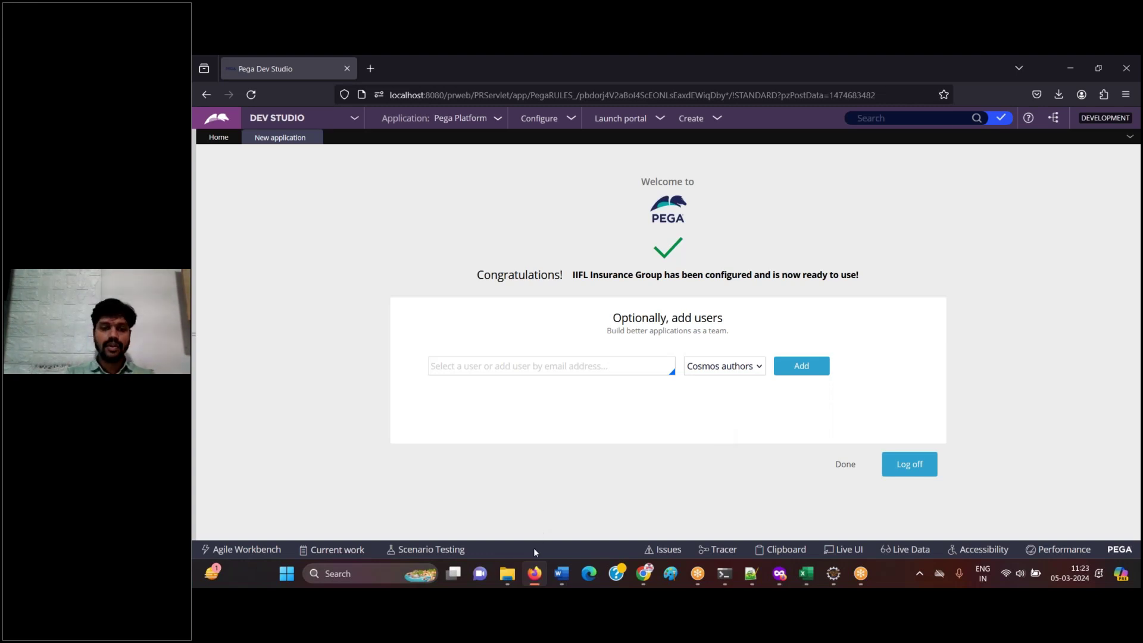
# - Log the Congratulations screenshot captioned 'Application got created the wizard asking to create an Operator ID'
pyautogui.click(534, 573)
pyautogui.click(534, 572)
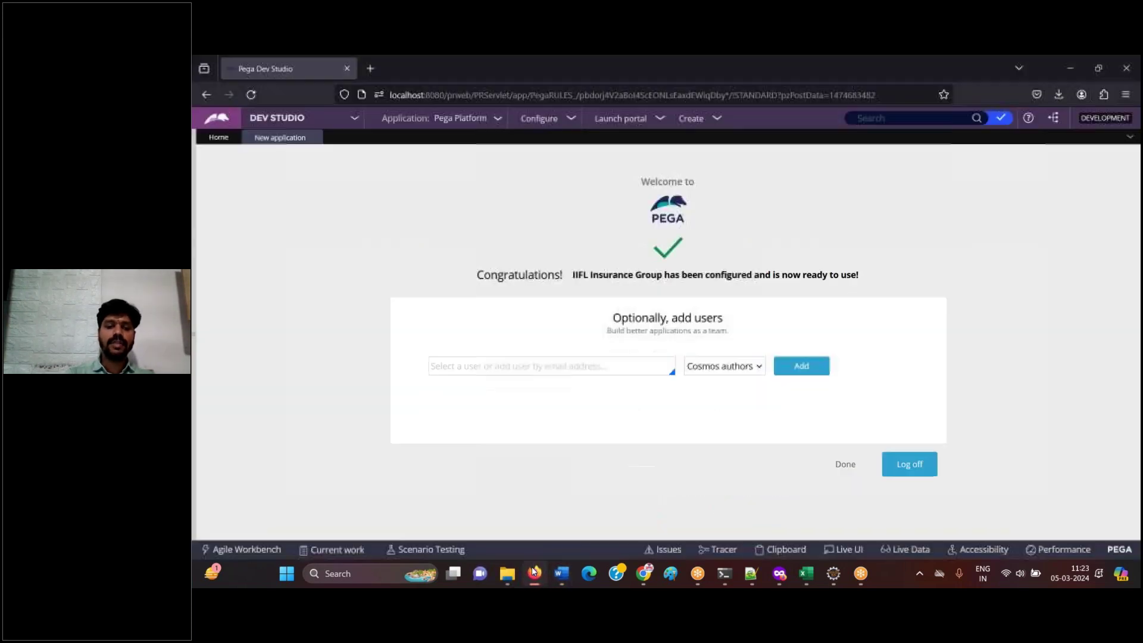
pyautogui.click(533, 572)
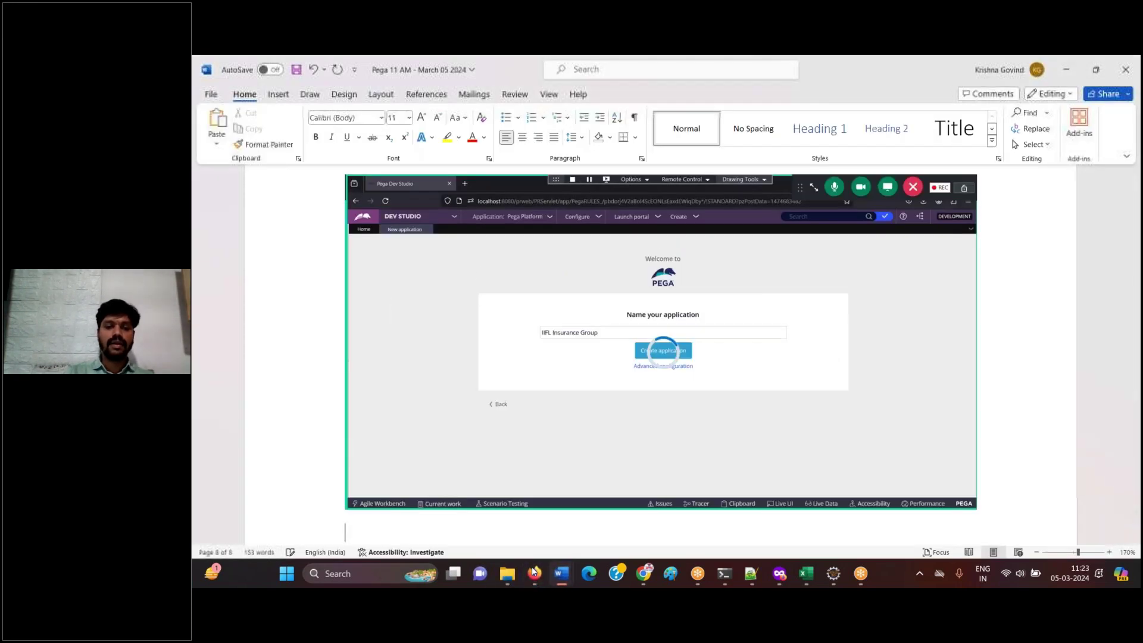
pyautogui.hotkey('ctrl', 'v')
pyautogui.write('Application got creatd')
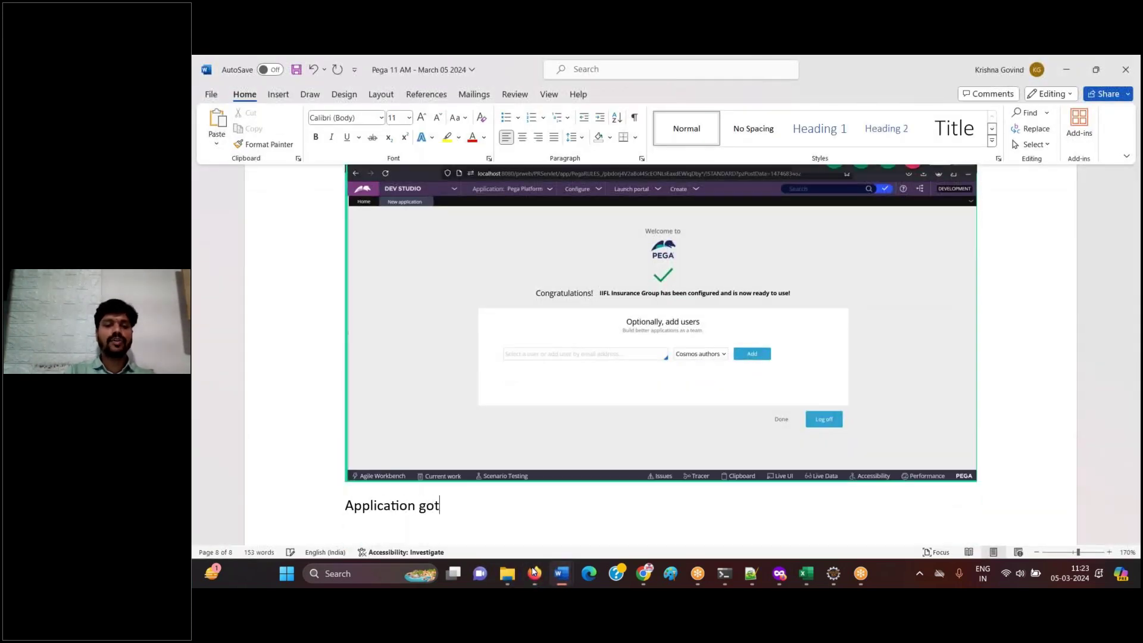
pyautogui.press('BackSpace')
pyautogui.write('ed and')
pyautogui.press('BackSpace')
pyautogui.press('BackSpace')
pyautogui.press('BackSpace')
pyautogui.press('BackSpace')
pyautogui.write('the wiz')
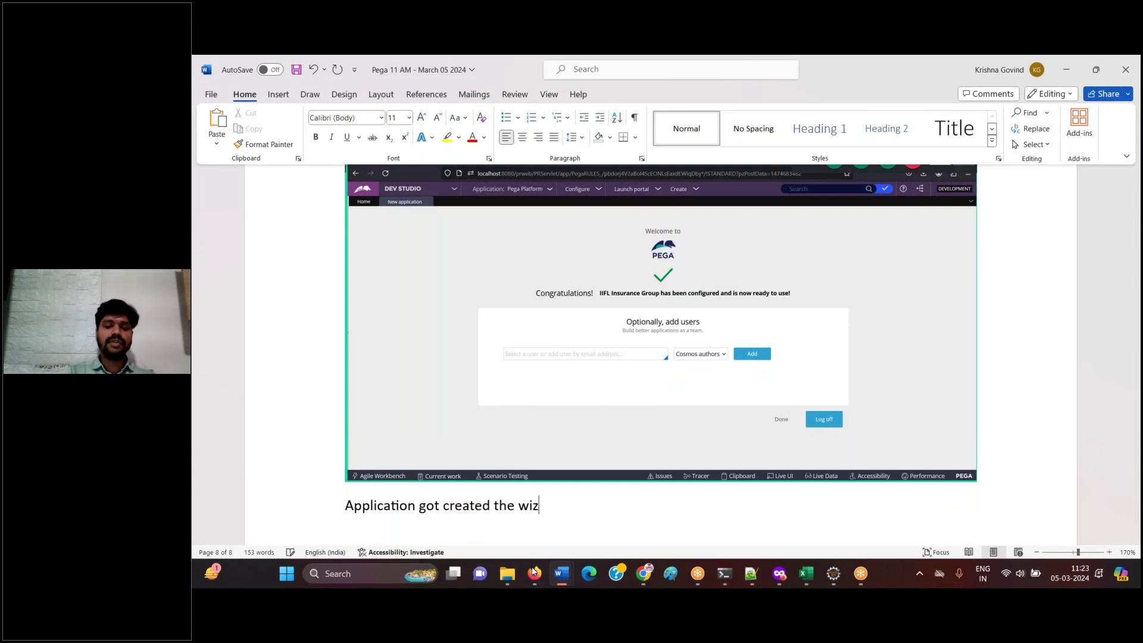
pyautogui.write('ard asking')
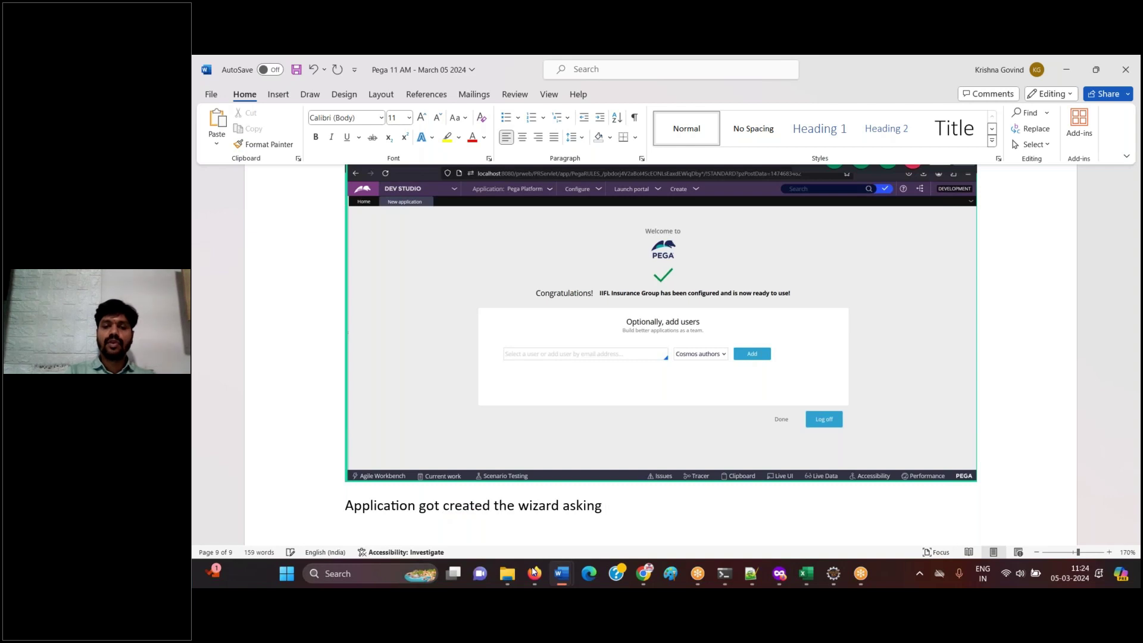
pyautogui.write(' to create an Operator ID')
pyautogui.click(534, 572)
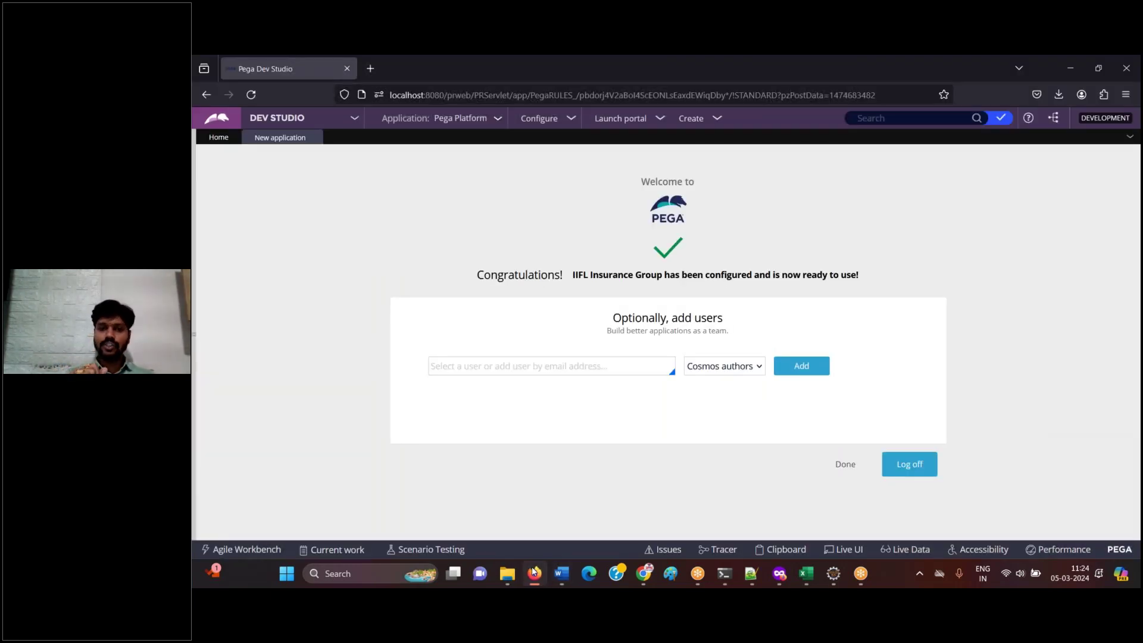
# - Enter the new operator's e-mail address in the add-users field, keeping the Cosmos authors role
pyautogui.click(567, 370)
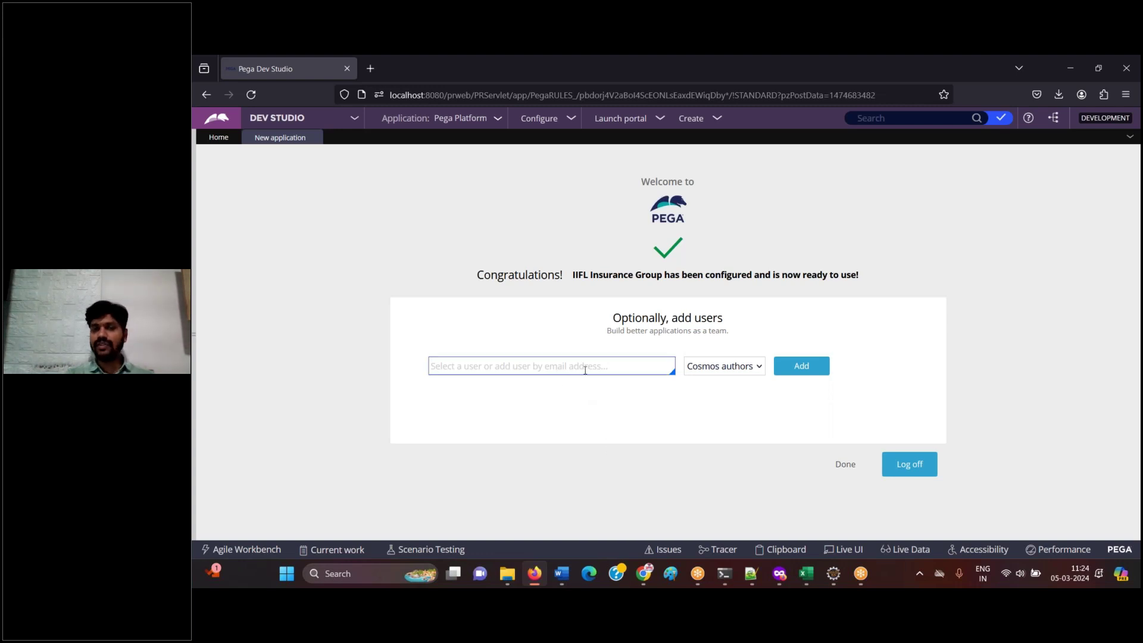
pyautogui.click(590, 370)
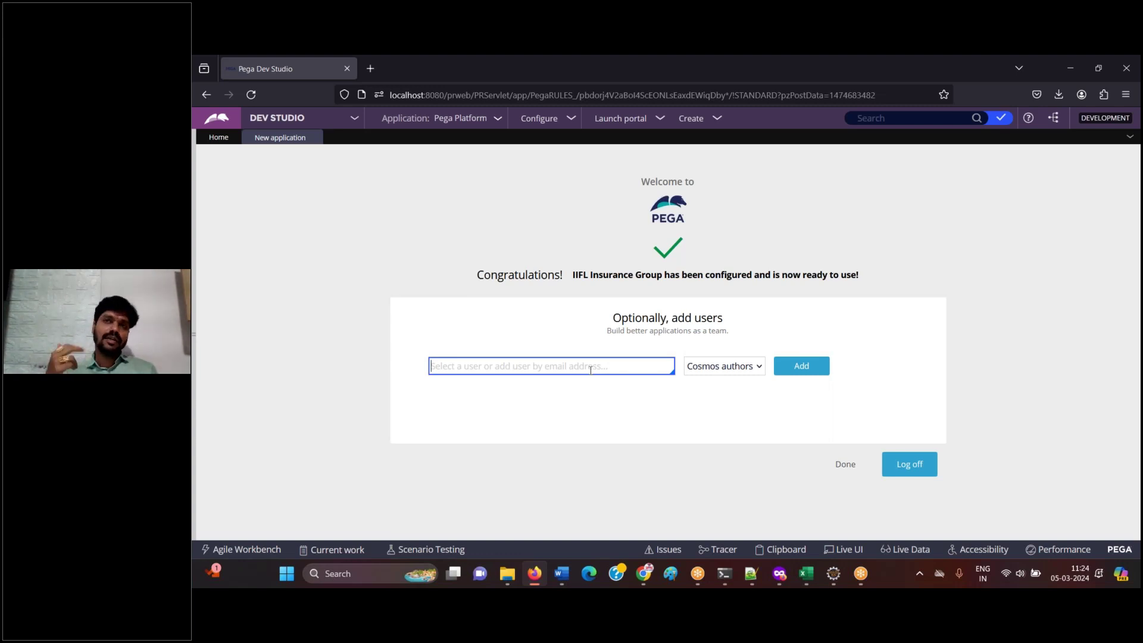
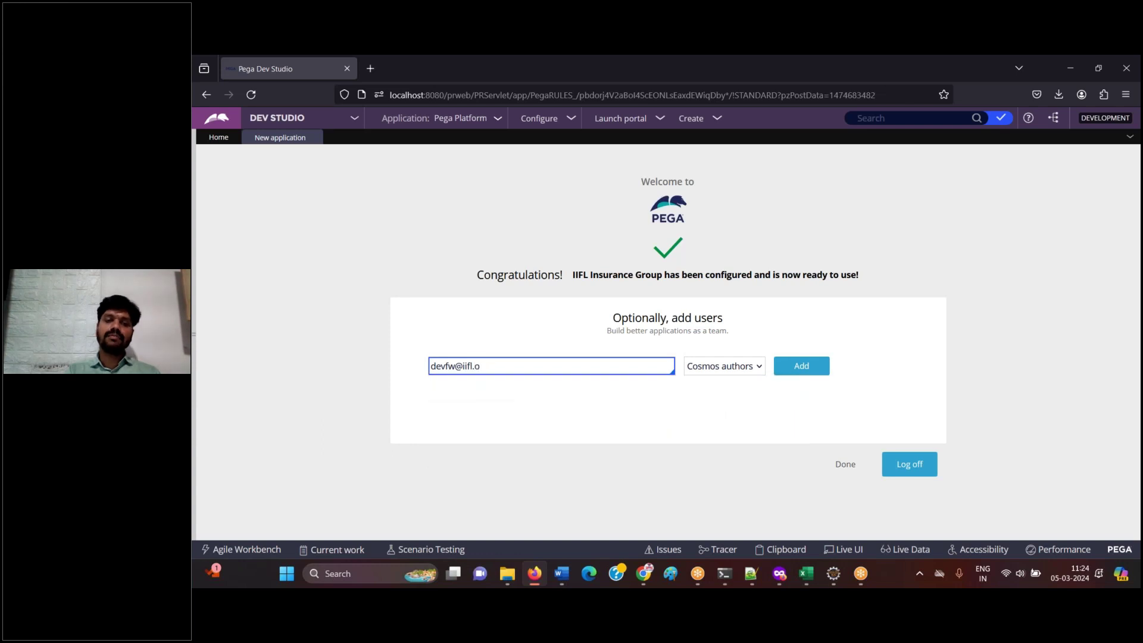
pyautogui.click(606, 415)
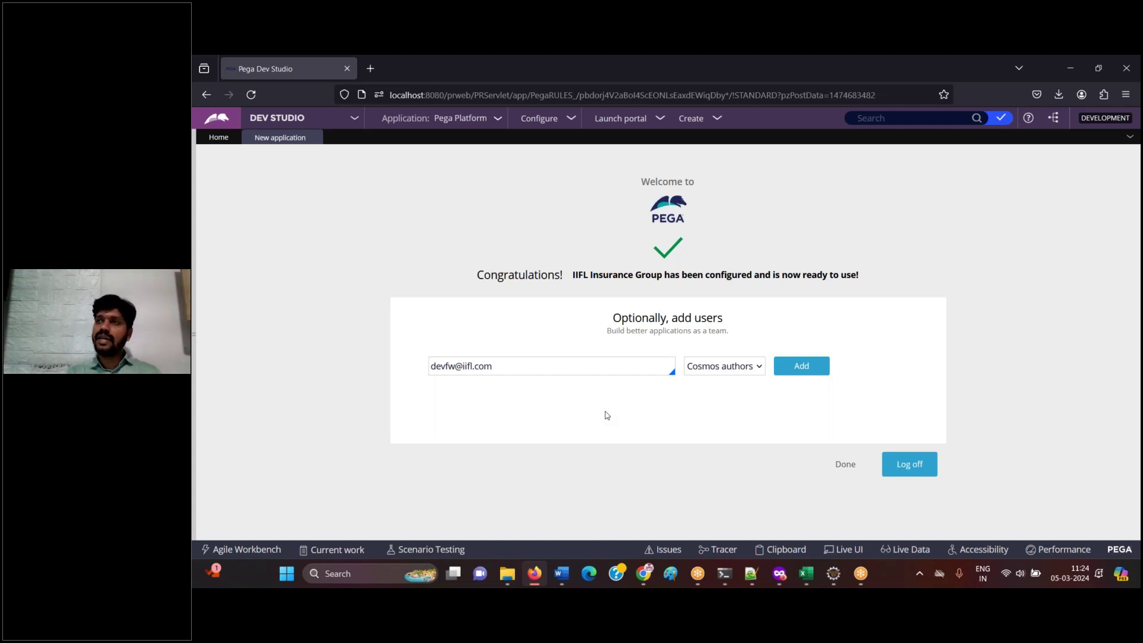
pyautogui.moveTo(454, 366); pyautogui.dragTo(425, 373)
pyautogui.click(515, 401)
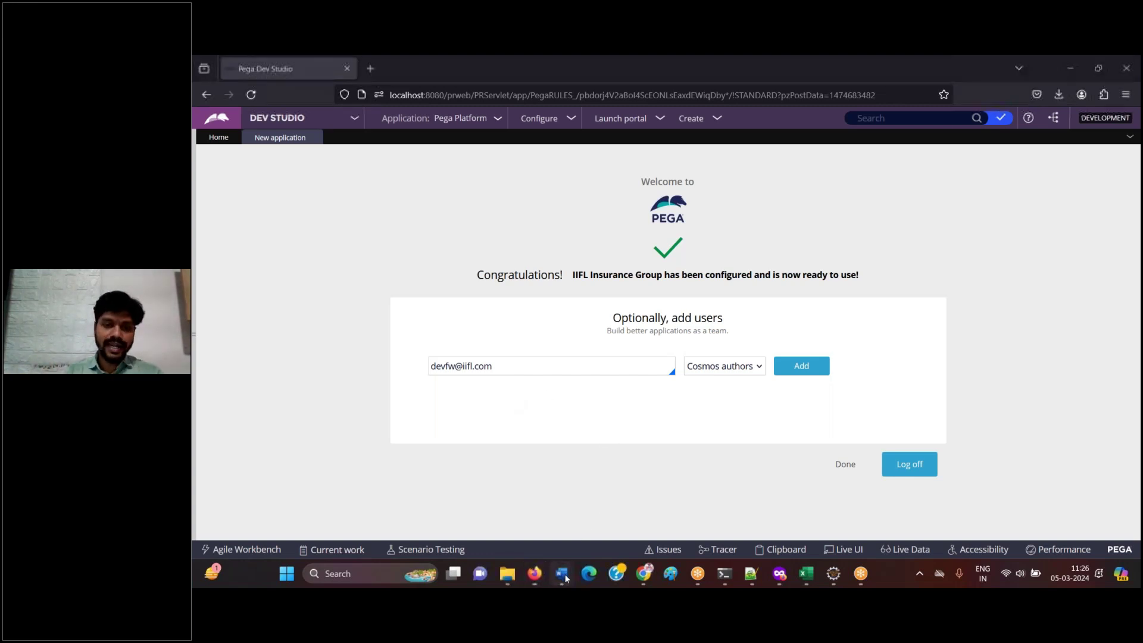
# - Log 'Click on add' with a screenshot of the filled add-users form in Word
pyautogui.click(532, 575)
pyautogui.press('Down')
pyautogui.press('Down')
pyautogui.press('Down')
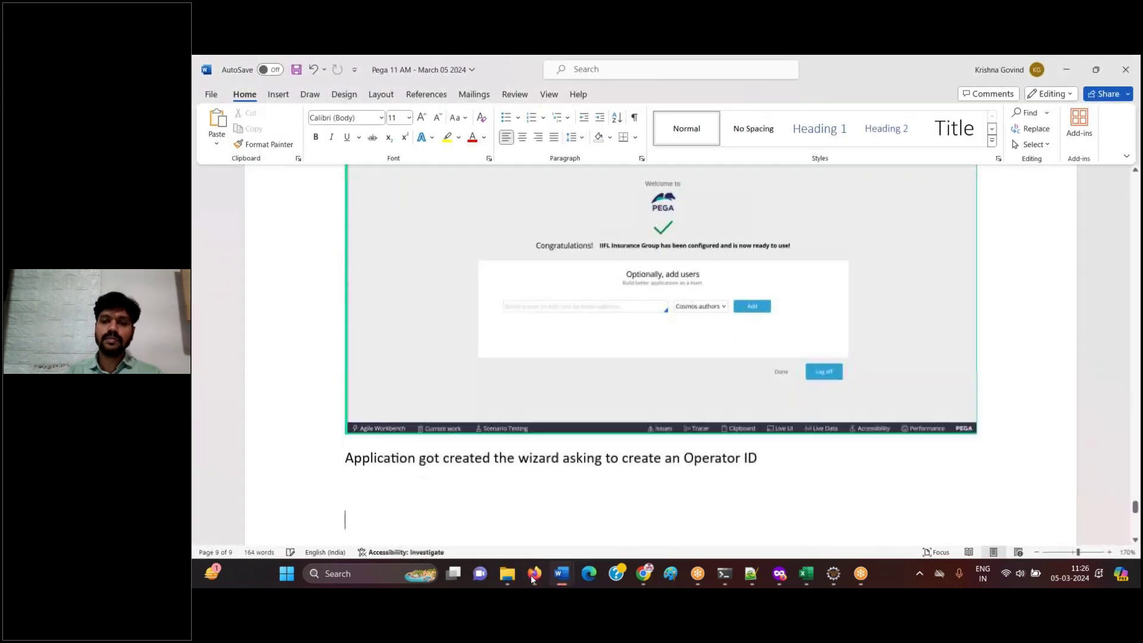
pyautogui.write('Click')
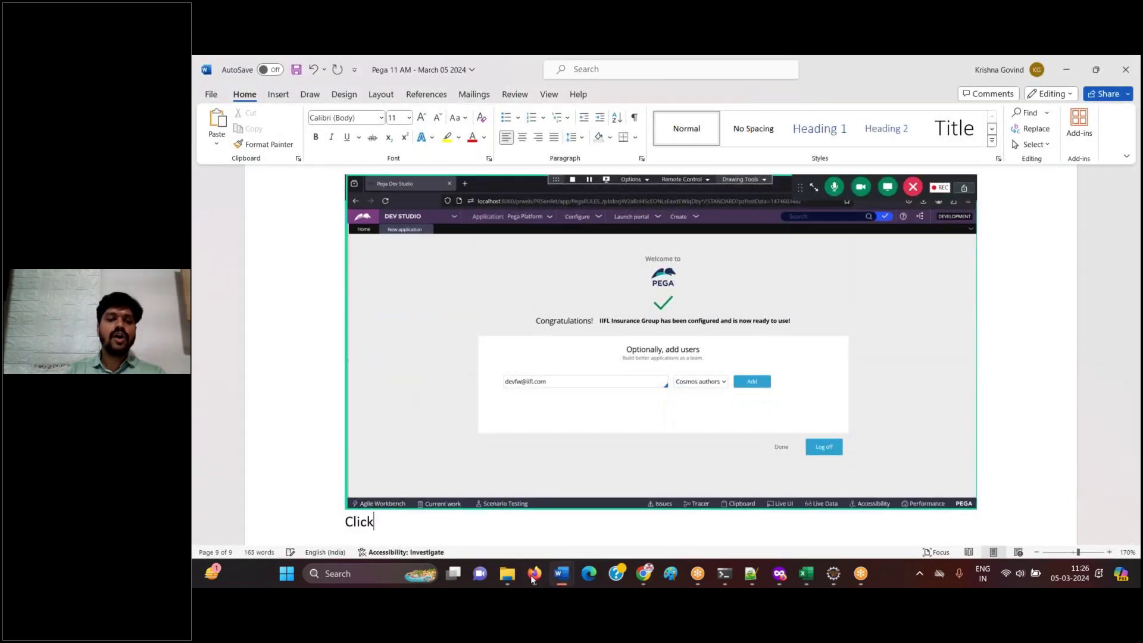
pyautogui.write(' on add')
pyautogui.press('Return')
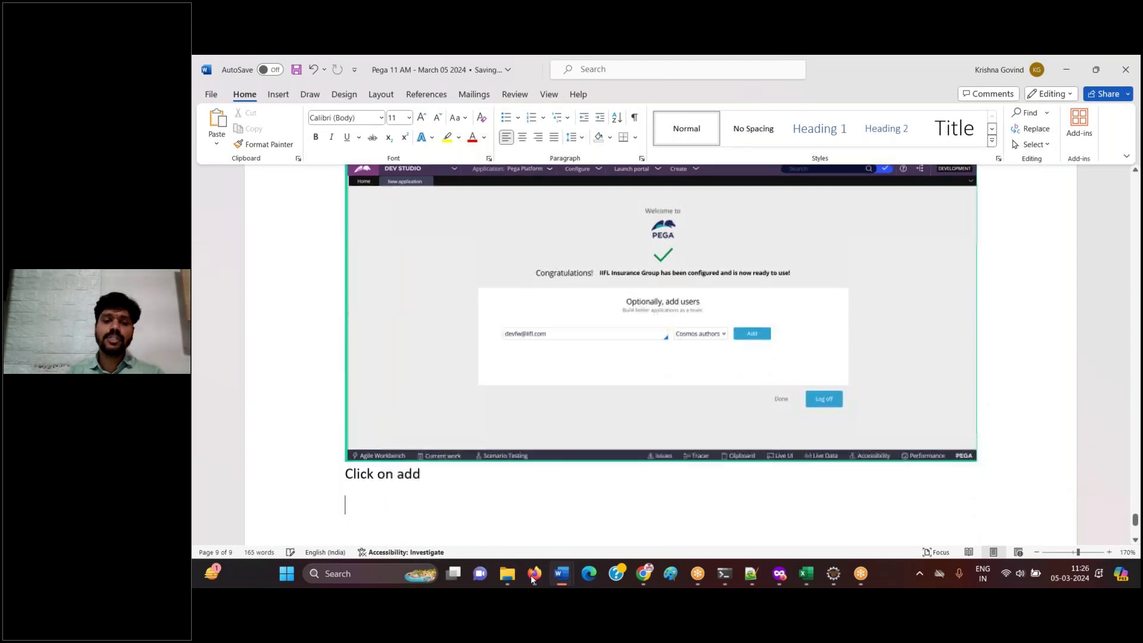
pyautogui.hotkey('ctrl', 'v')
pyautogui.click(533, 574)
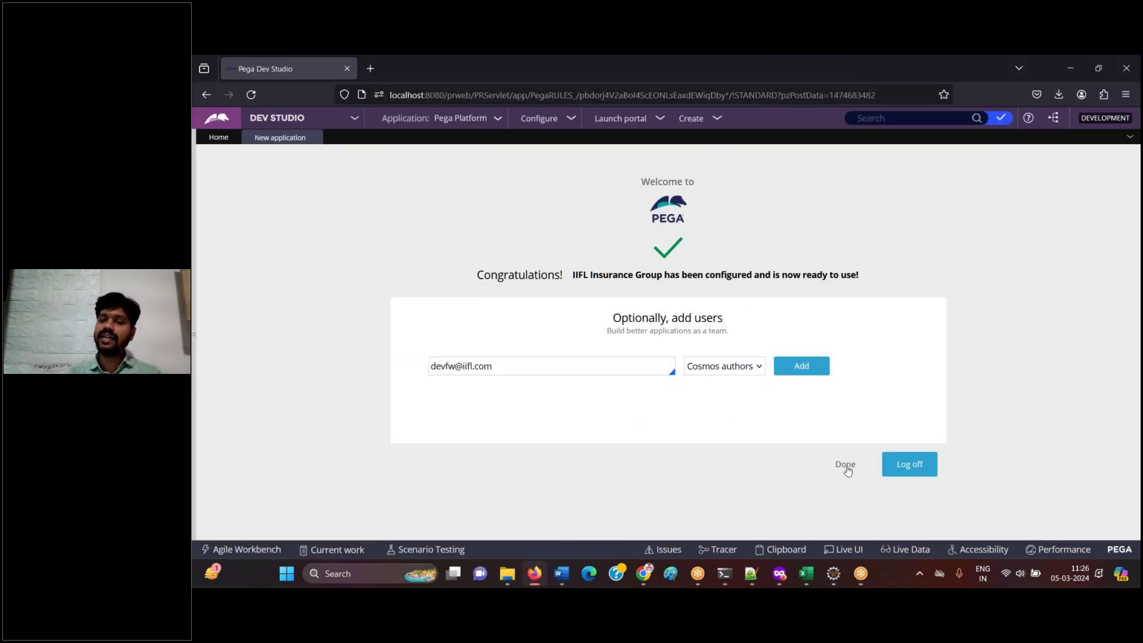
# - Add the user to the application and paste the screenshot showing its generated password into Word
pyautogui.click(520, 373)
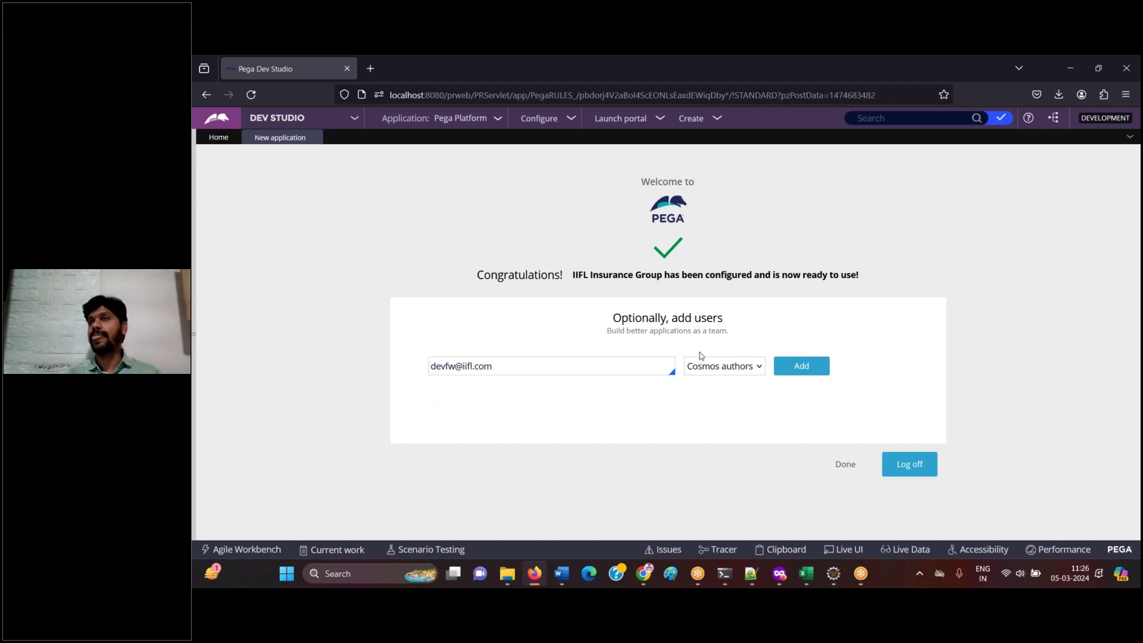
pyautogui.click(794, 374)
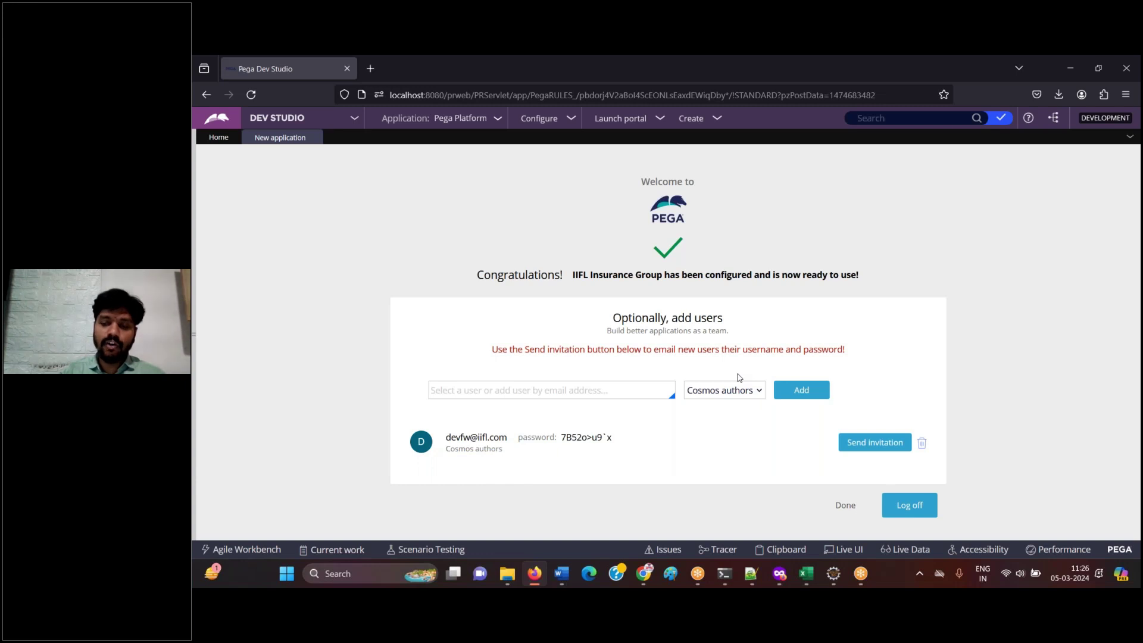
pyautogui.click(561, 573)
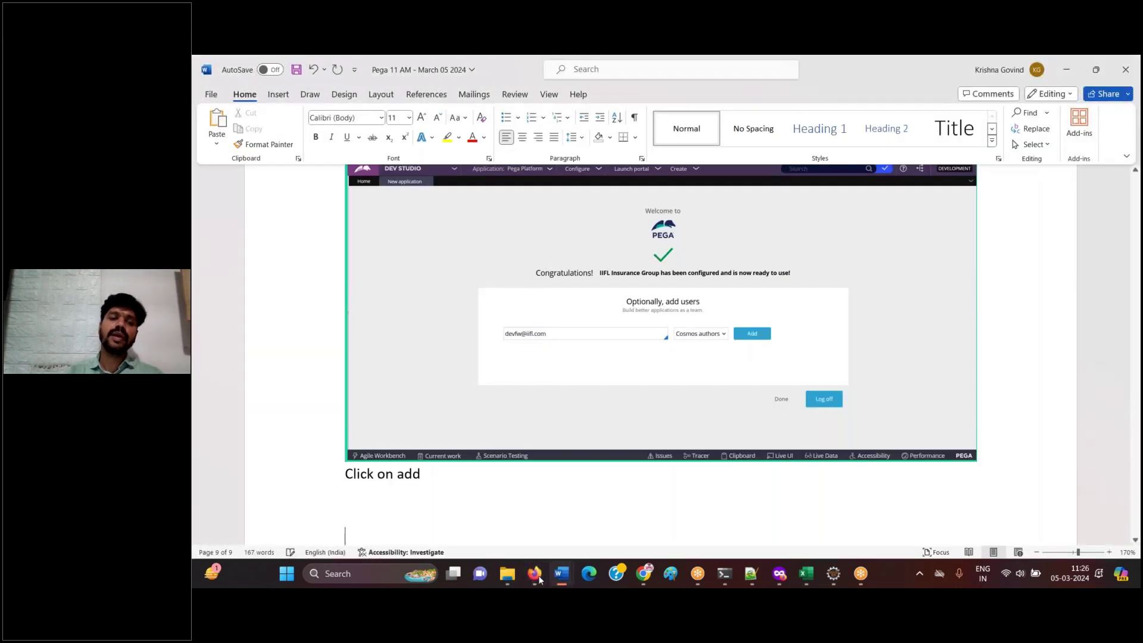
pyautogui.hotkey('ctrl', 'v')
pyautogui.press('Return')
# - Note 'Copy this credentials into a note pad and keep it with you.' and select the user's credentials in Pega
pyautogui.write('Copy this c')
pyautogui.press('BackSpace')
pyautogui.write('credentials in')
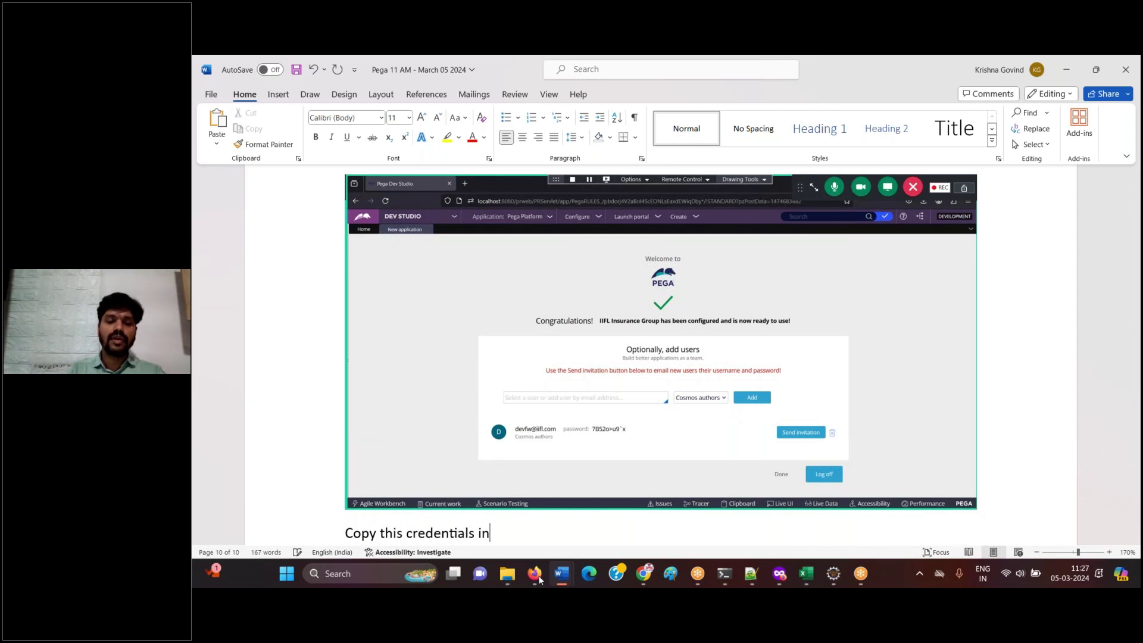
pyautogui.write('to a note pad and keep it with you.')
pyautogui.press('Return')
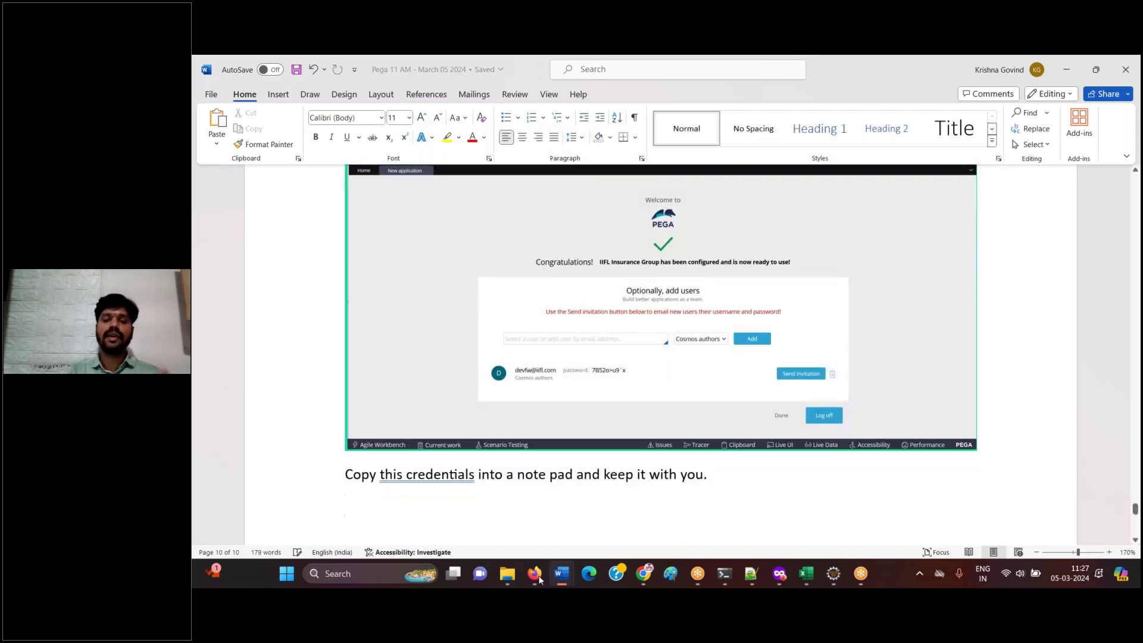
pyautogui.click(539, 576)
pyautogui.moveTo(446, 443); pyautogui.dragTo(619, 440)
pyautogui.hotkey('ctrl', 'c')
# - Paste the new user's e-mail and generated password at the end of the Notepad++ class notes
pyautogui.click(619, 440)
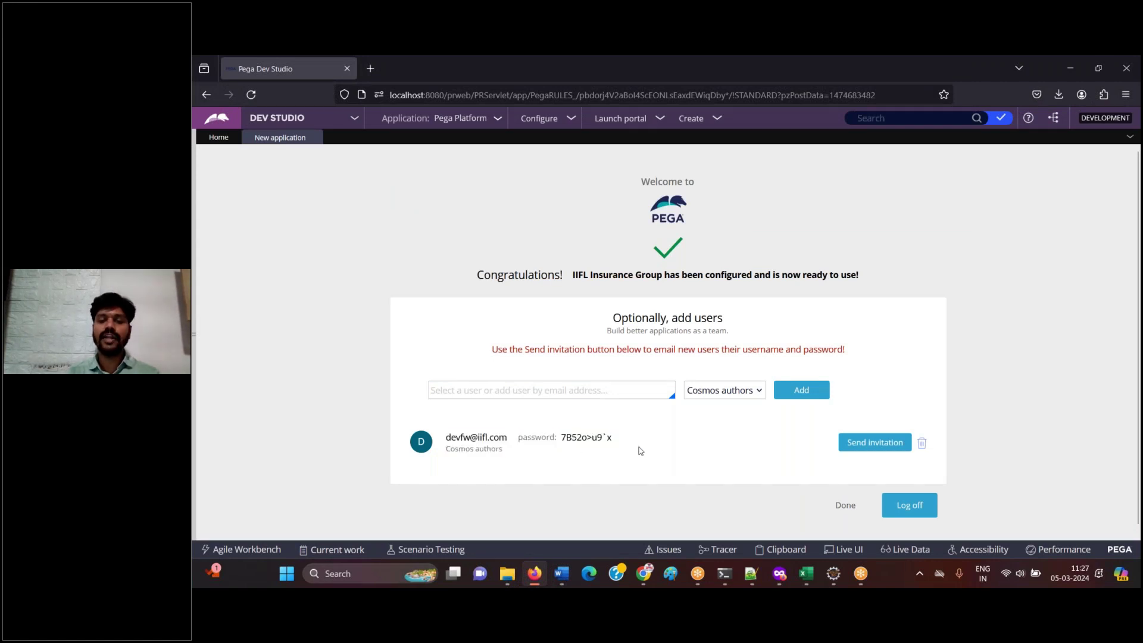
pyautogui.click(748, 578)
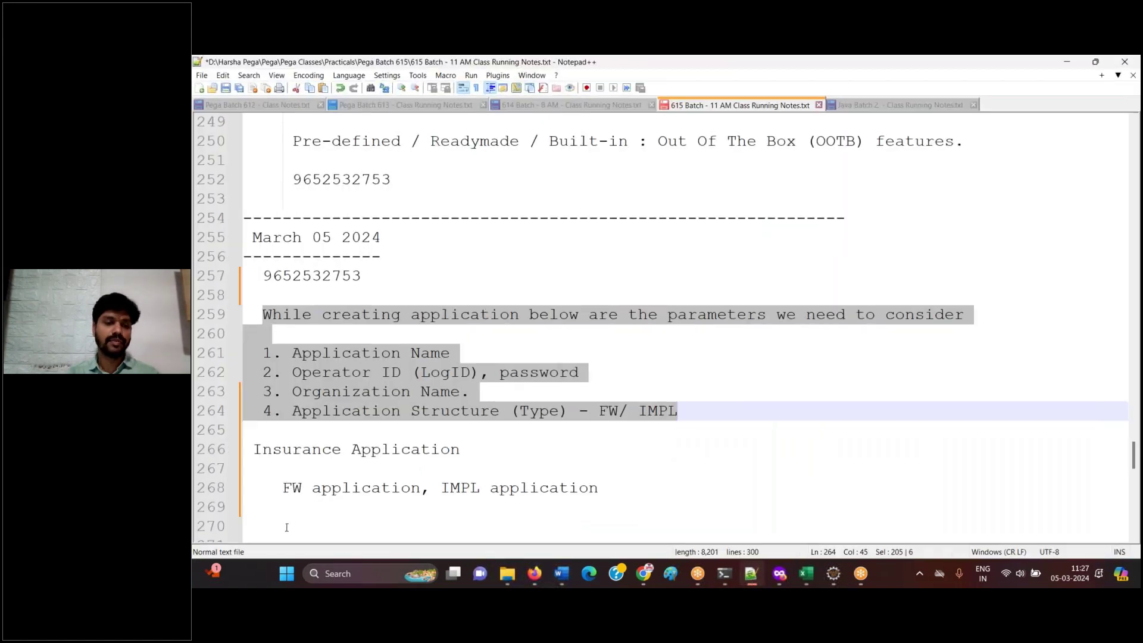
pyautogui.click(285, 528)
pyautogui.hotkey('ctrl', 'v')
pyautogui.moveTo(244, 487); pyautogui.dragTo(344, 488)
pyautogui.click(454, 486)
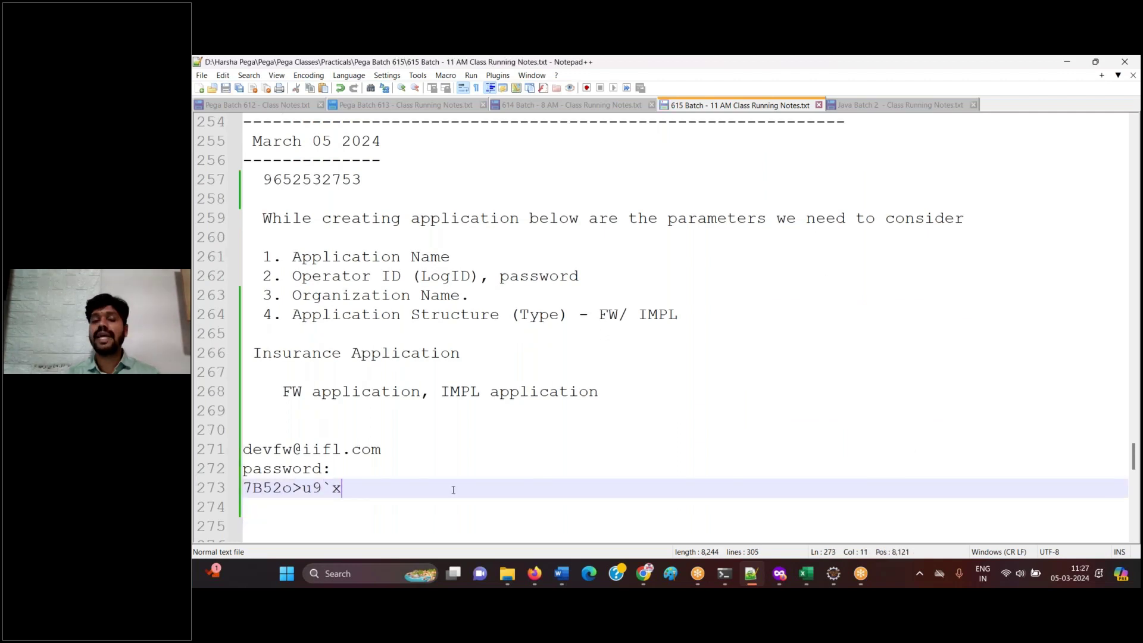
# - Add the step 'Click on DONE.' to the Word log
pyautogui.click(534, 573)
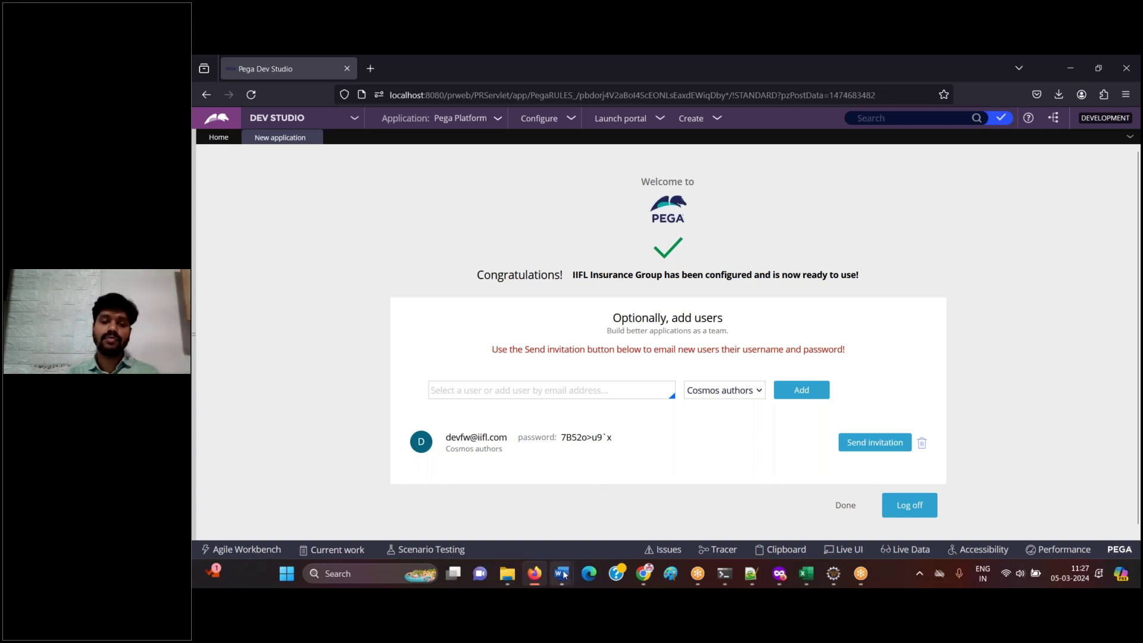
pyautogui.click(533, 575)
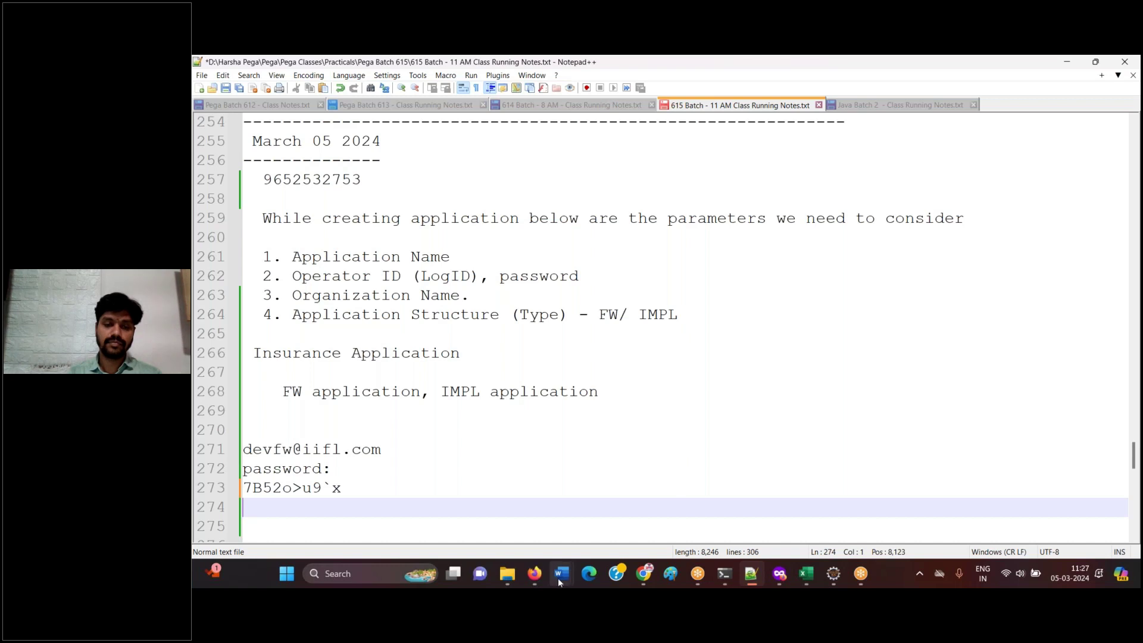
pyautogui.click(558, 578)
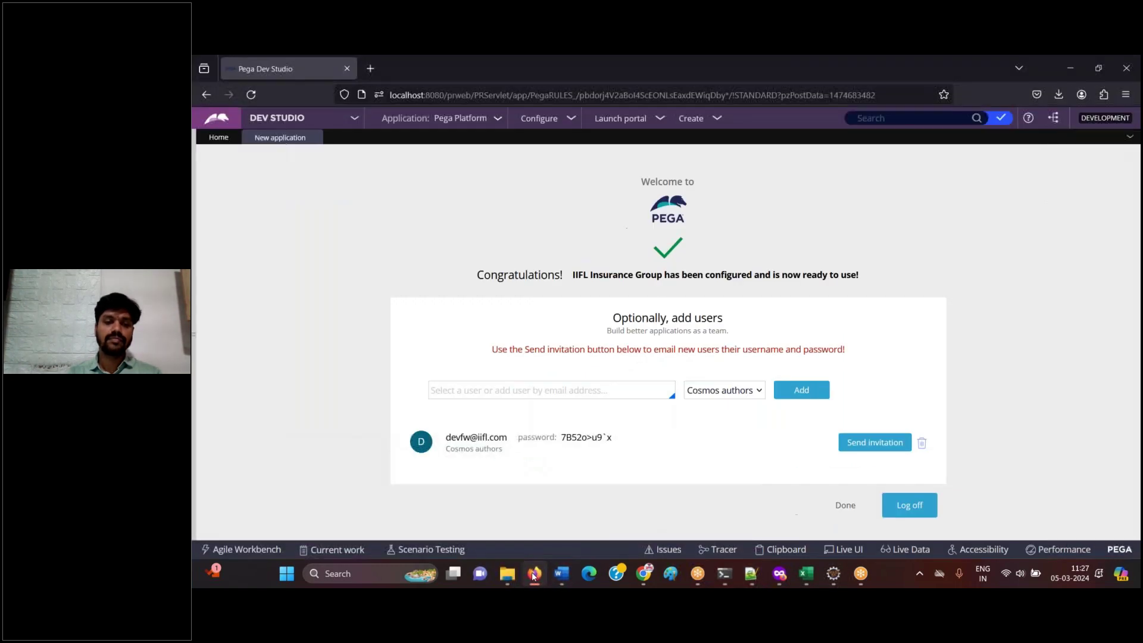
pyautogui.click(533, 575)
pyautogui.press('Return')
pyautogui.write('Click on DONE.')
pyautogui.click(534, 574)
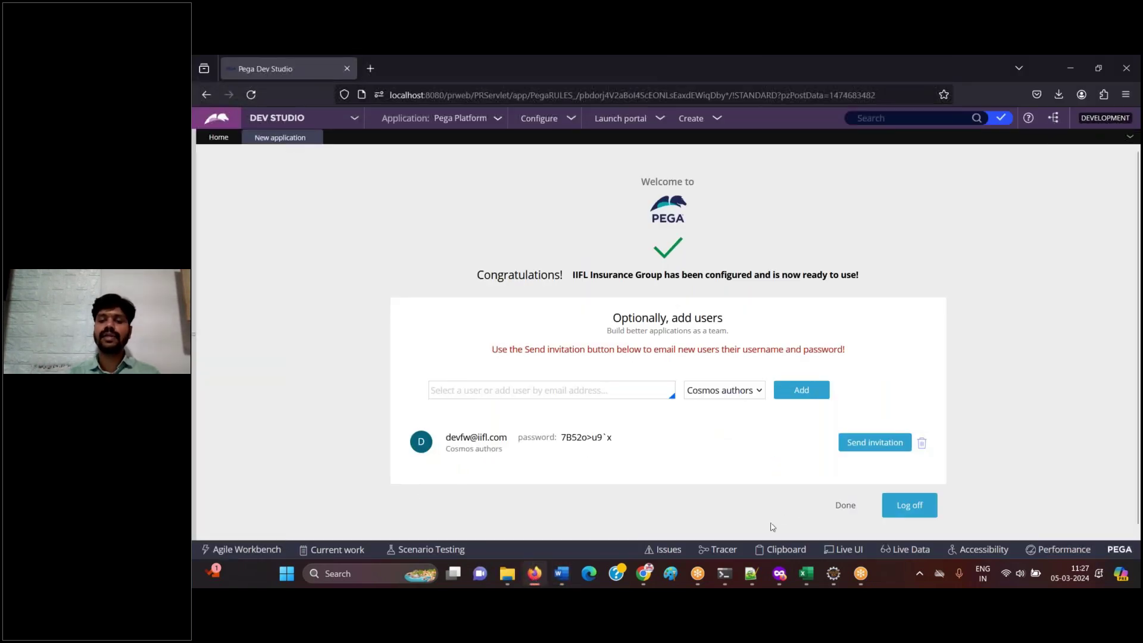
# - Finish the wizard and log the Dev Studio home screenshot with 'Done.' in Word
pyautogui.click(842, 506)
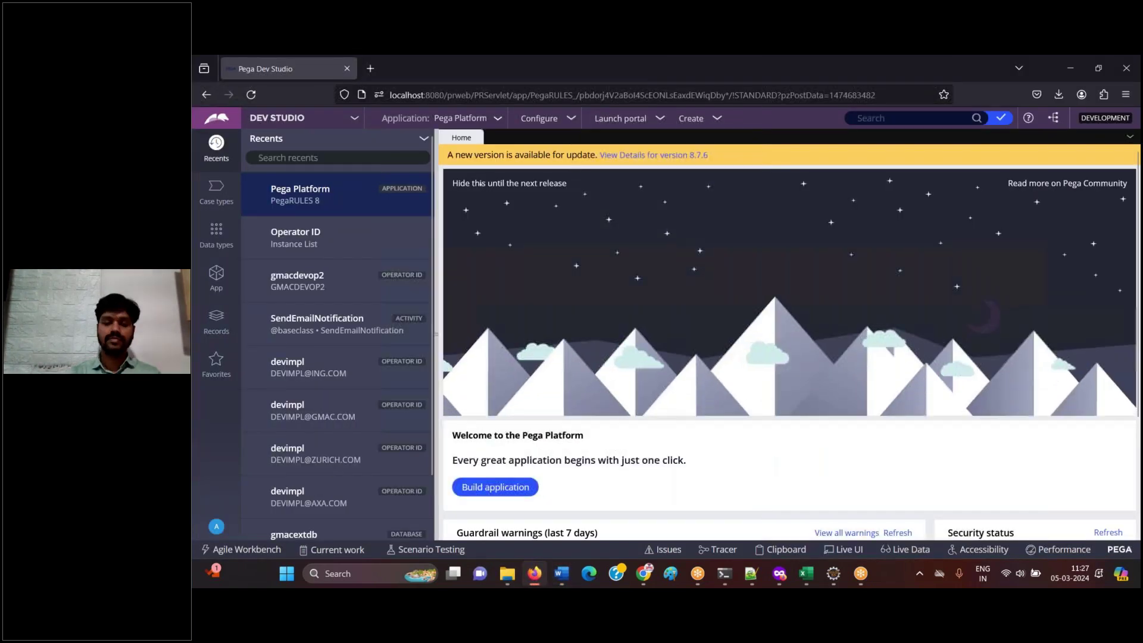
pyautogui.click(536, 578)
pyautogui.hotkey('ctrl', 'v')
pyautogui.press('Return')
pyautogui.write('Done.')
pyautogui.press('Return')
# - Note that the framework application and login operator ID were created, mark DONE., and start 'Requriement 2'
pyautogui.write('Framework application got createad and')
pyautogui.press('BackSpace')
pyautogui.press('BackSpace')
pyautogui.press('BackSpace')
pyautogui.press('BackSpace')
pyautogui.press('BackSpace')
pyautogui.press('BackSpace')
pyautogui.press('BackSpace')
pyautogui.write('d and an operator ID got cre')
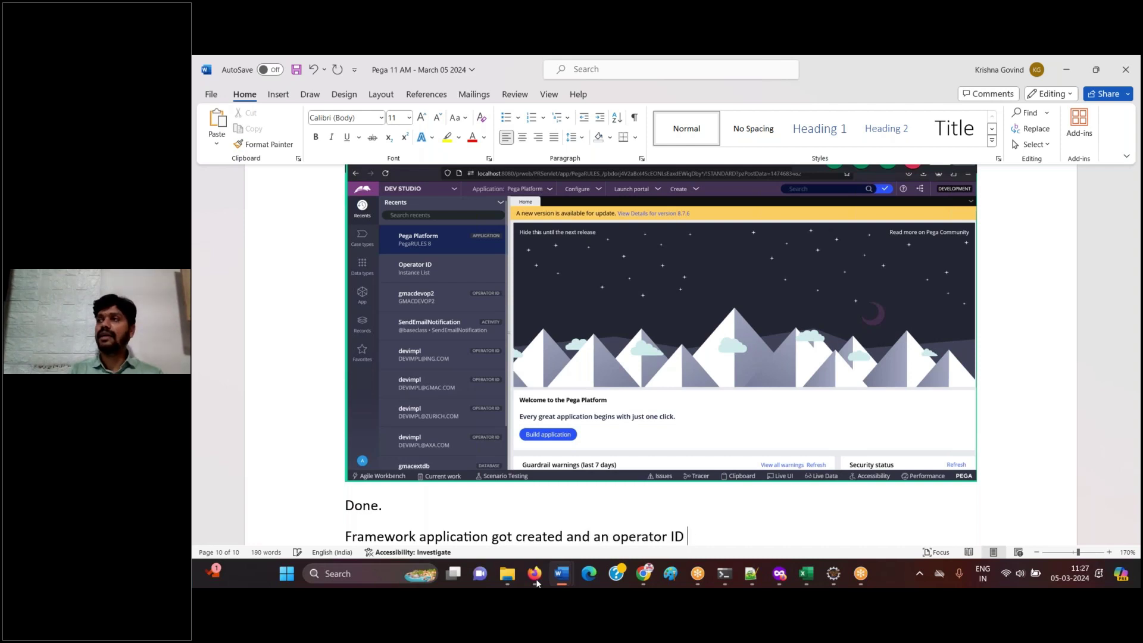
pyautogui.write('d to login.')
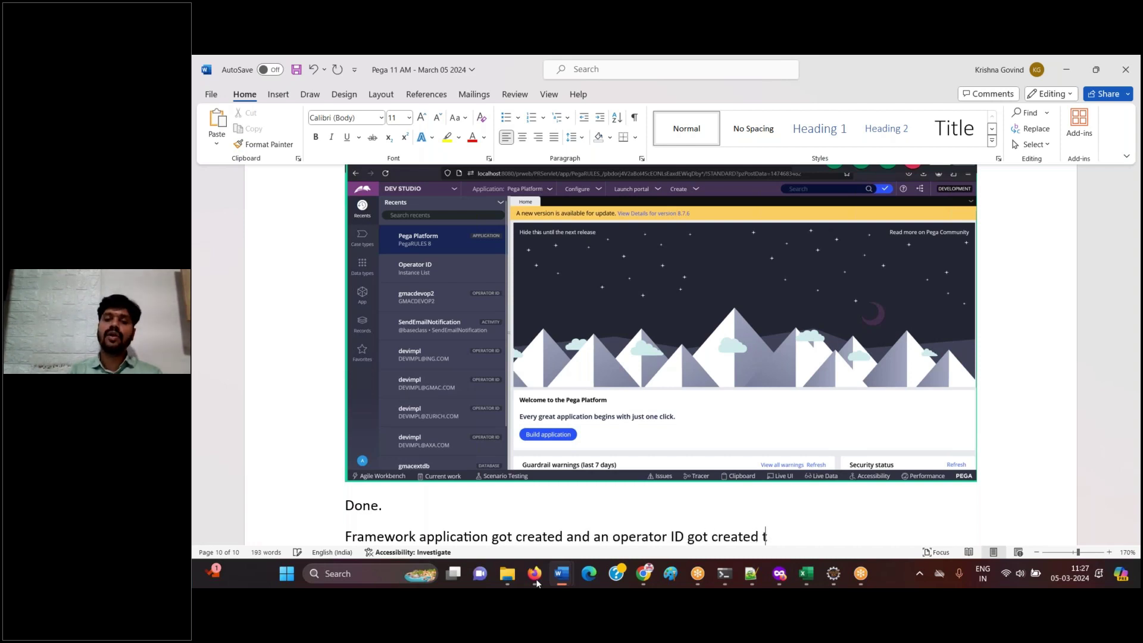
pyautogui.press('Return')
pyautogui.write('DONE.')
pyautogui.press('Return')
pyautogui.press('Return')
pyautogui.press('Return')
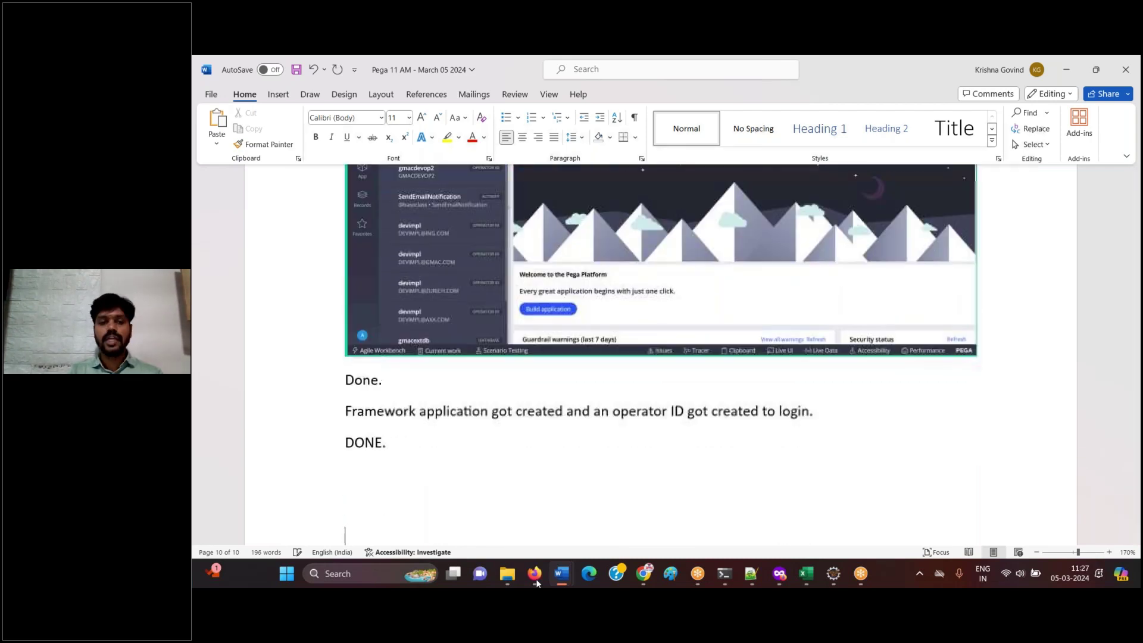
pyautogui.write('Requriement 2')
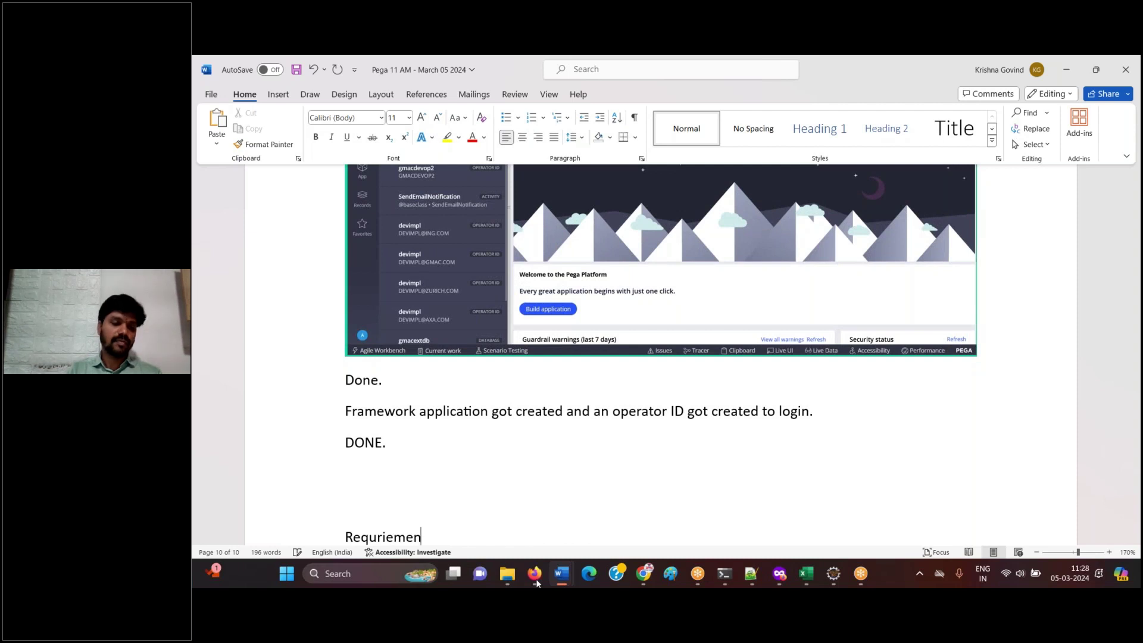
# - Correct the heading to 'Requirement 2:', save, and make it bold
pyautogui.rightClick(382, 537)
pyautogui.click(367, 275)
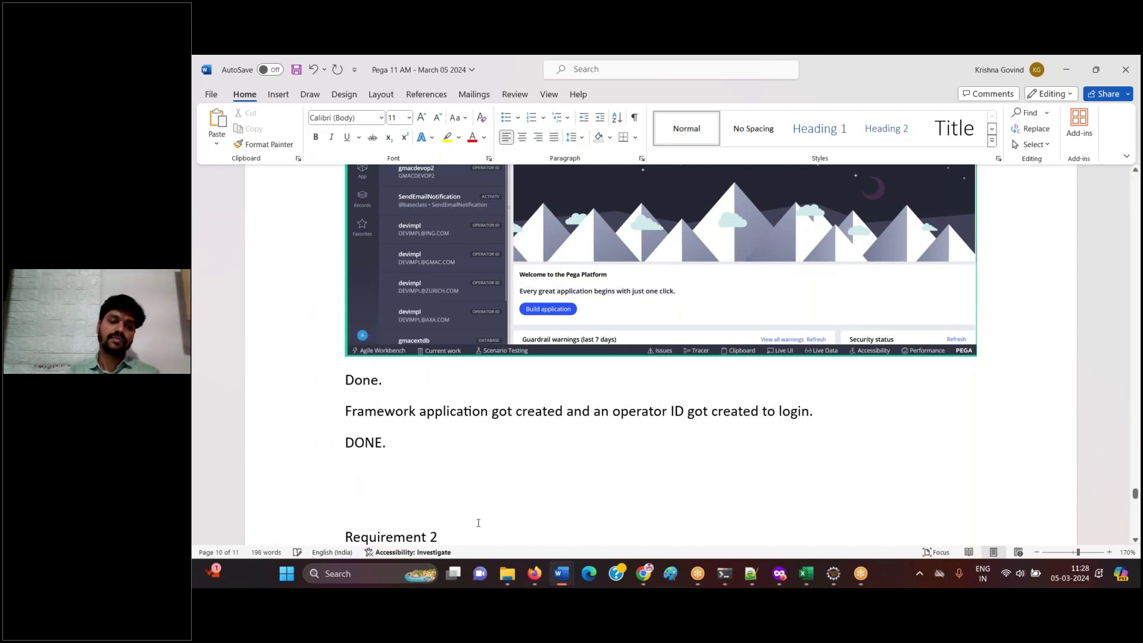
pyautogui.write(':')
pyautogui.hotkey('ctrl', 's')
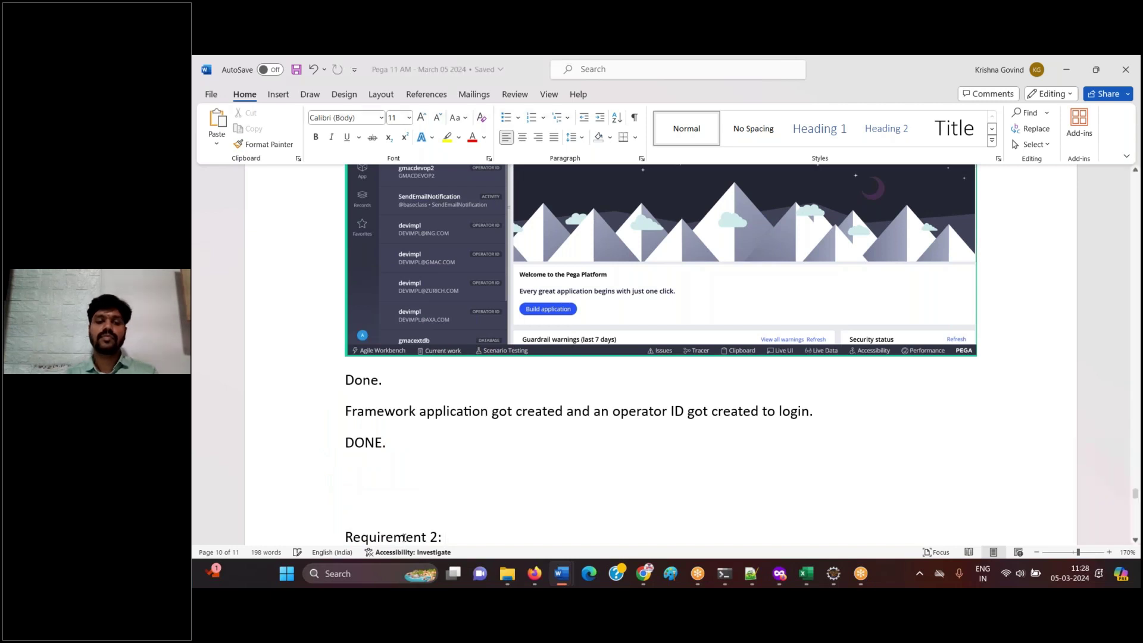
pyautogui.hotkey('shift', 'Home')
pyautogui.hotkey('ctrl', 'b')
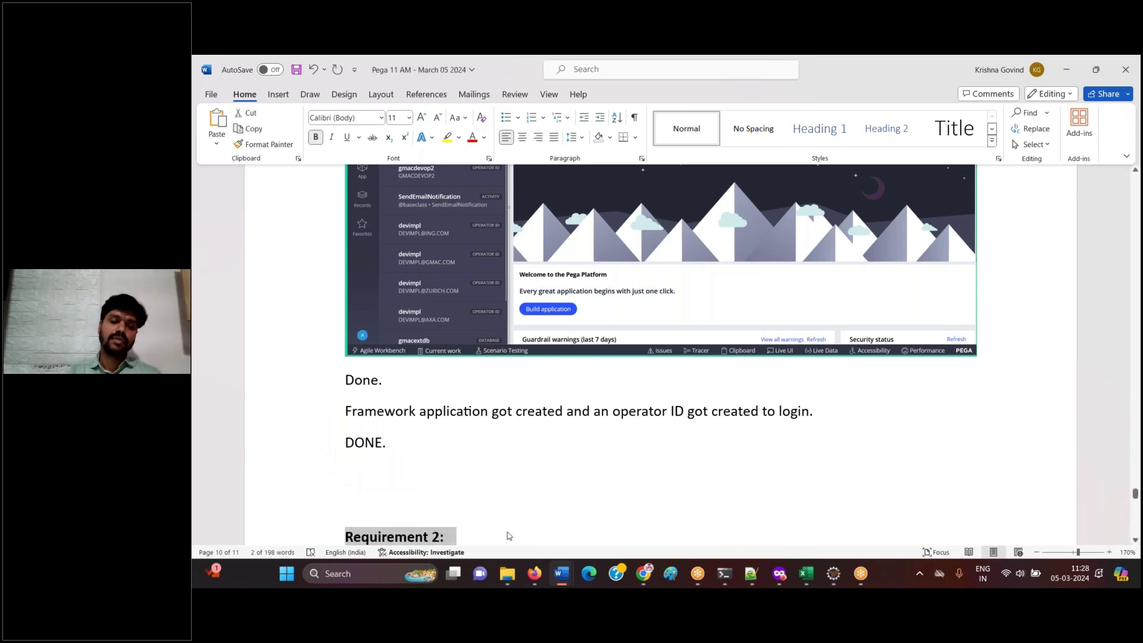
# - Insert a page break so 'Requirement 2:' starts on a new page
pyautogui.click(508, 538)
pyautogui.scroll(-4, 461, 287)
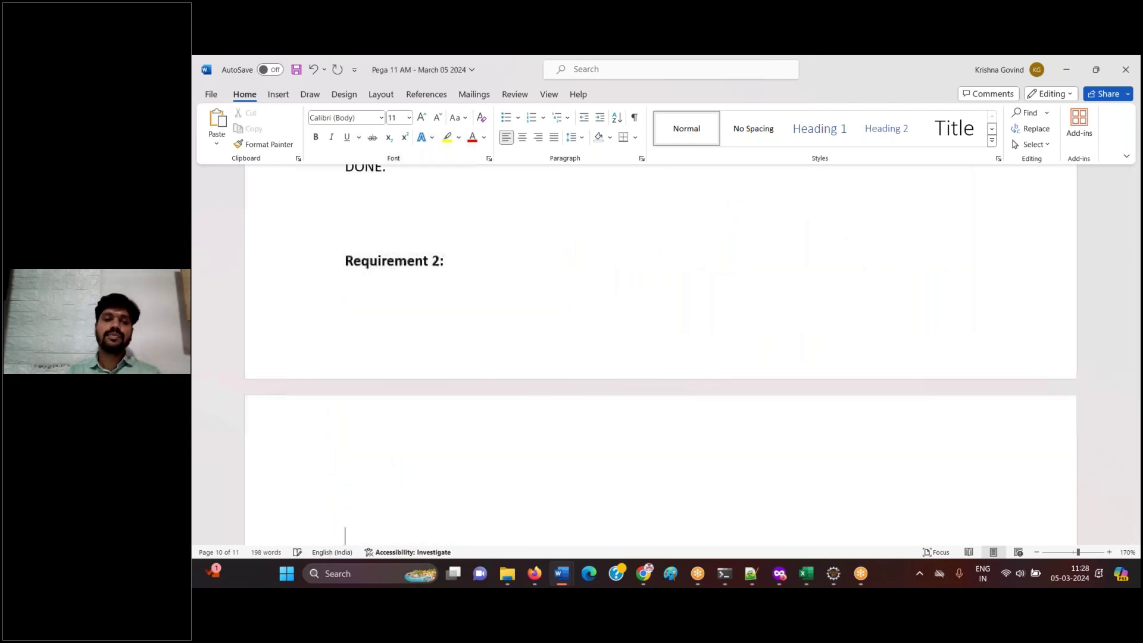
pyautogui.click(345, 260)
pyautogui.hotkey('ctrl', 'Return')
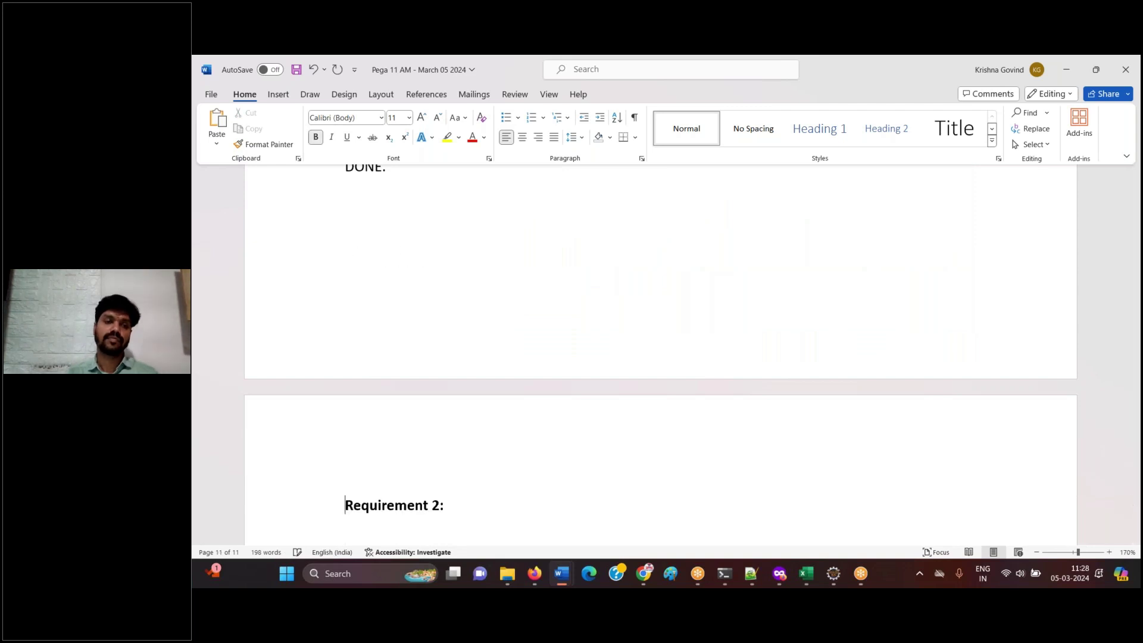
pyautogui.press('End')
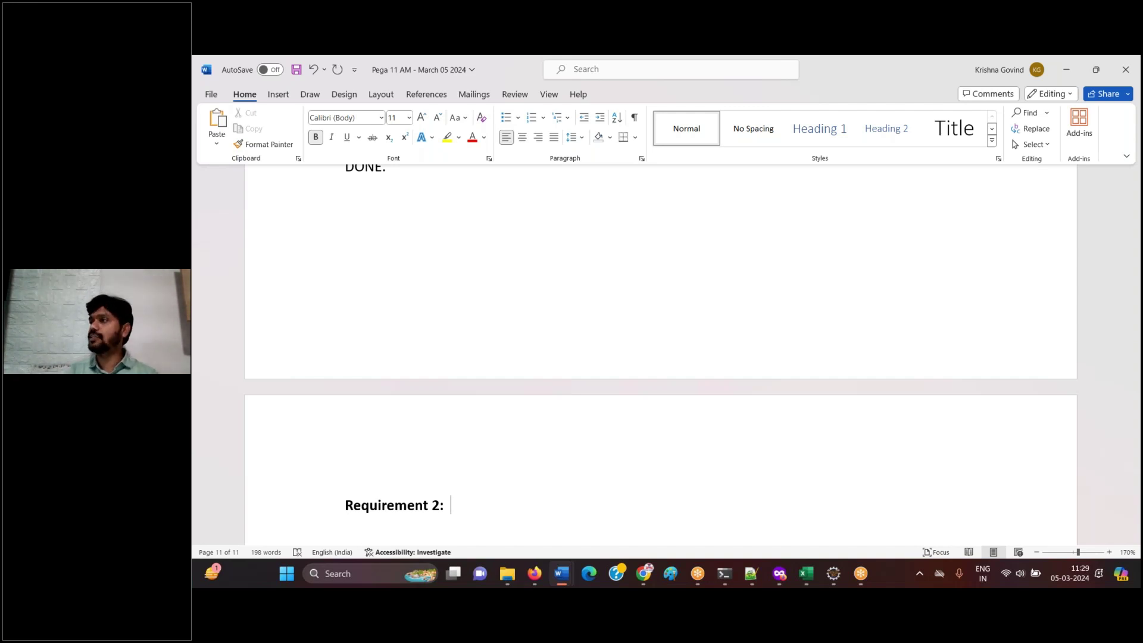
# - Describe Requirement 2 as 'Creating an Auto insurance Implementation application, on top of above framework application.'
pyautogui.write('Creating an ')
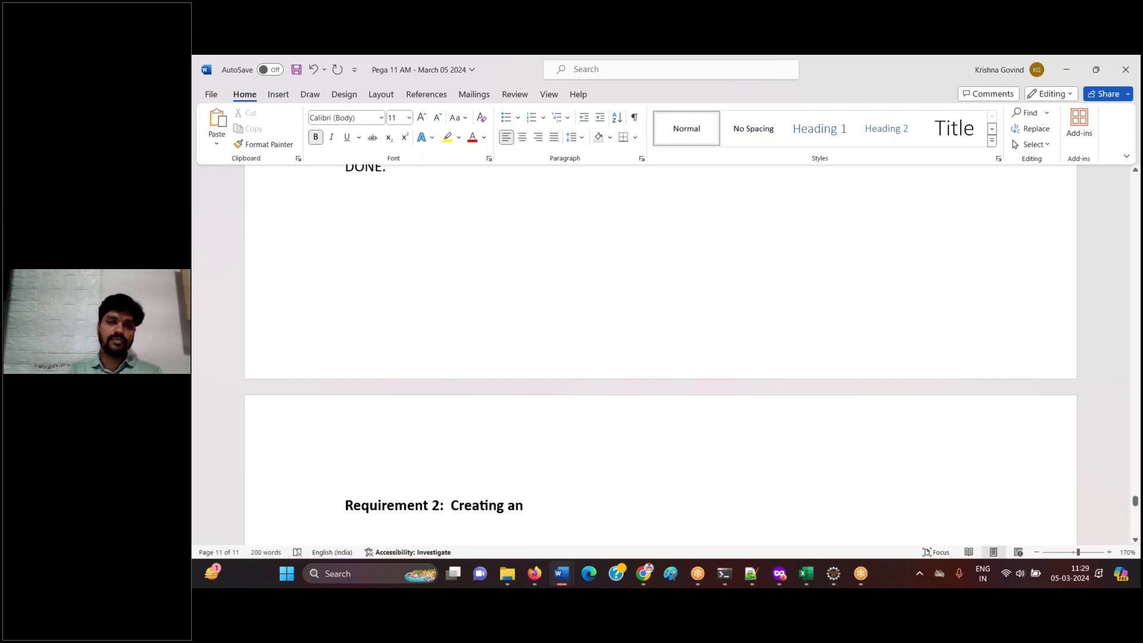
pyautogui.write('Im')
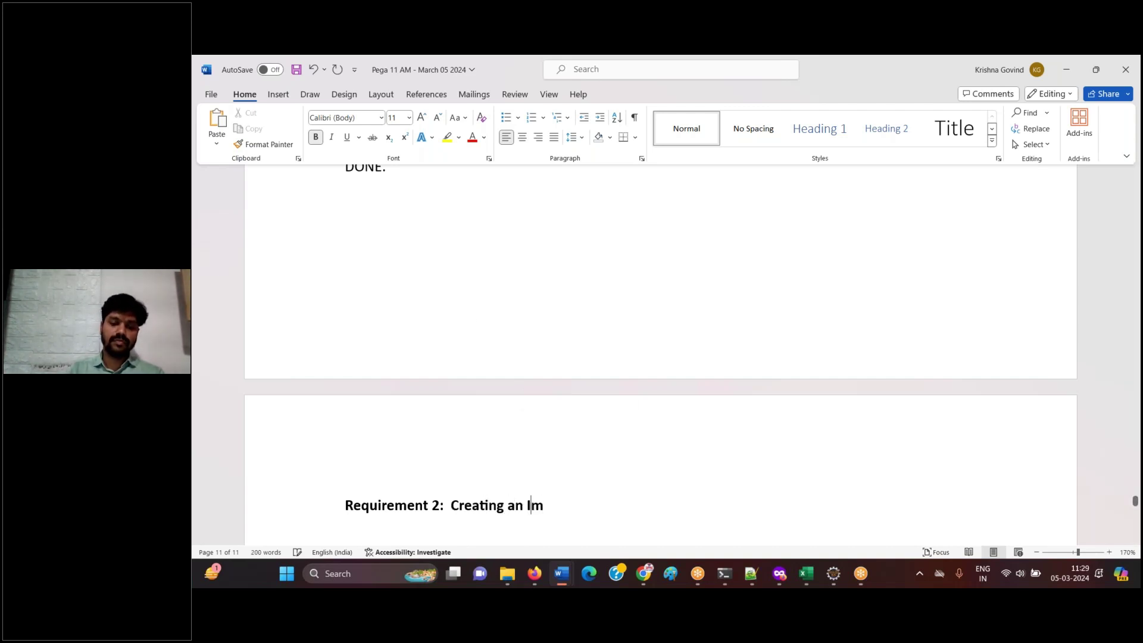
pyautogui.write('plementation application')
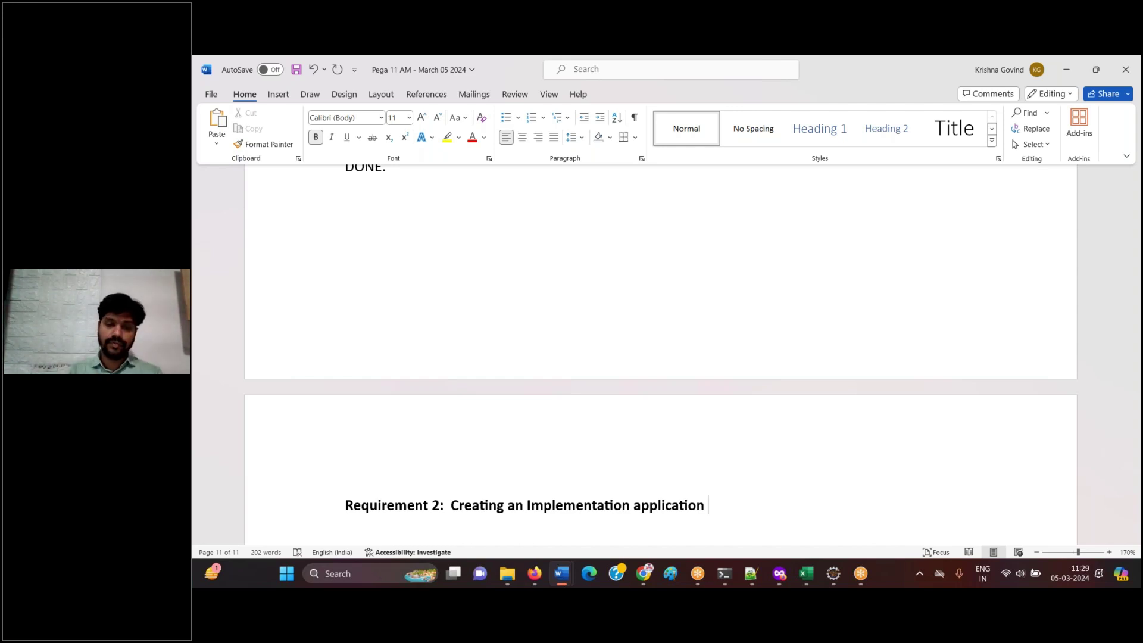
pyautogui.click(527, 505)
pyautogui.write('Auto ins')
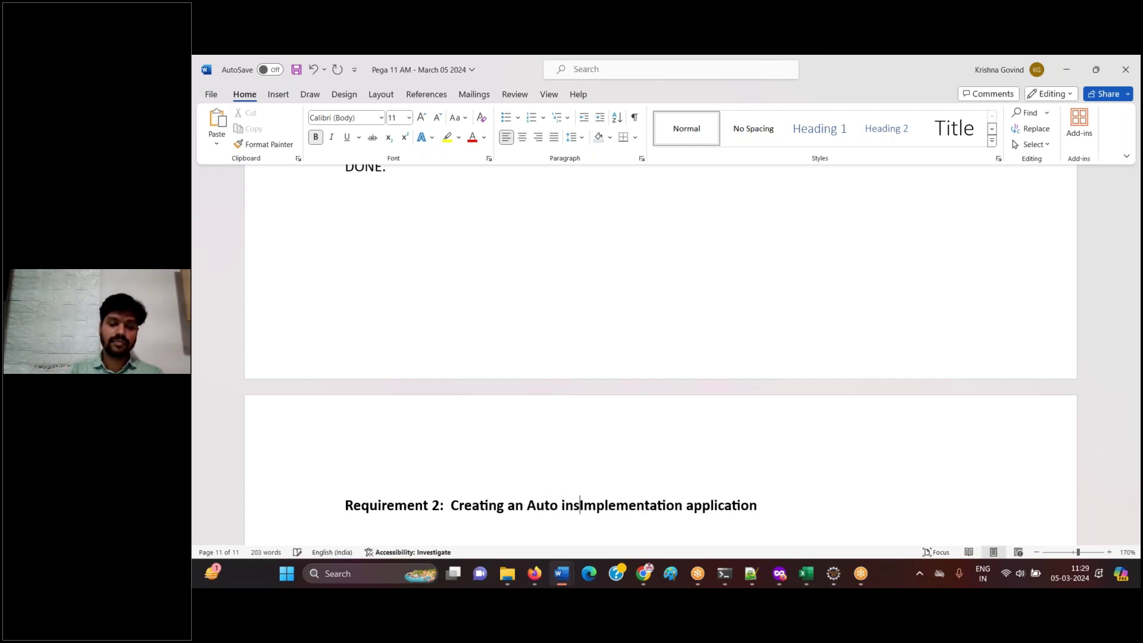
pyautogui.write('urance')
pyautogui.click(797, 510)
pyautogui.click(814, 511)
pyautogui.write(', on top of above framework application.')
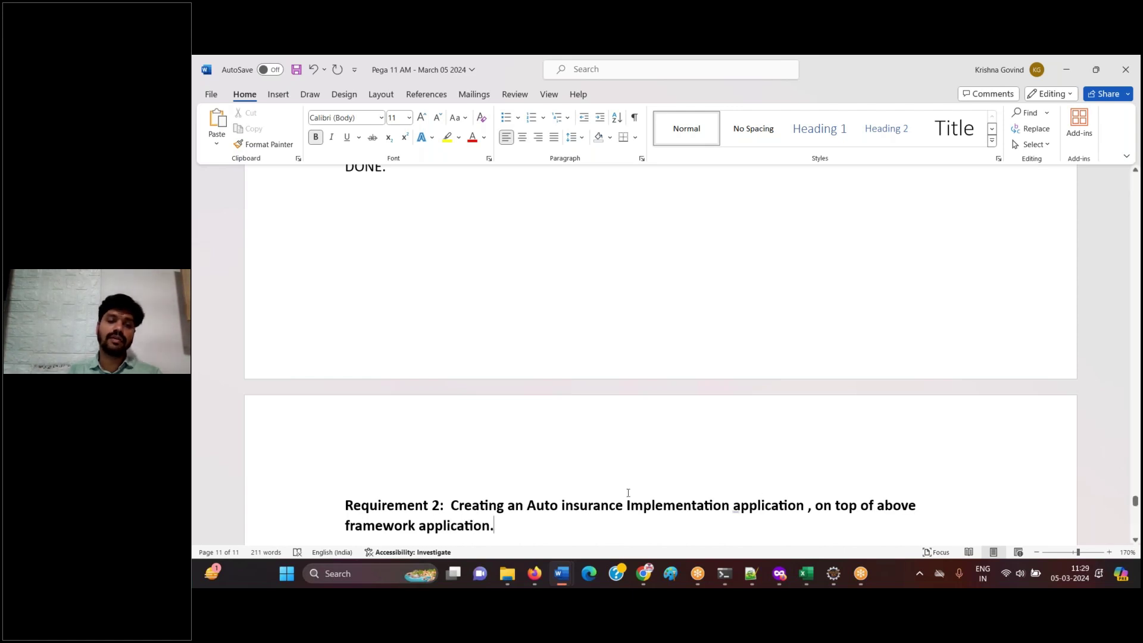
# - Unbold the description and add a 'Design:' section with 'Login with default credentials'
pyautogui.moveTo(450, 505); pyautogui.dragTo(494, 526)
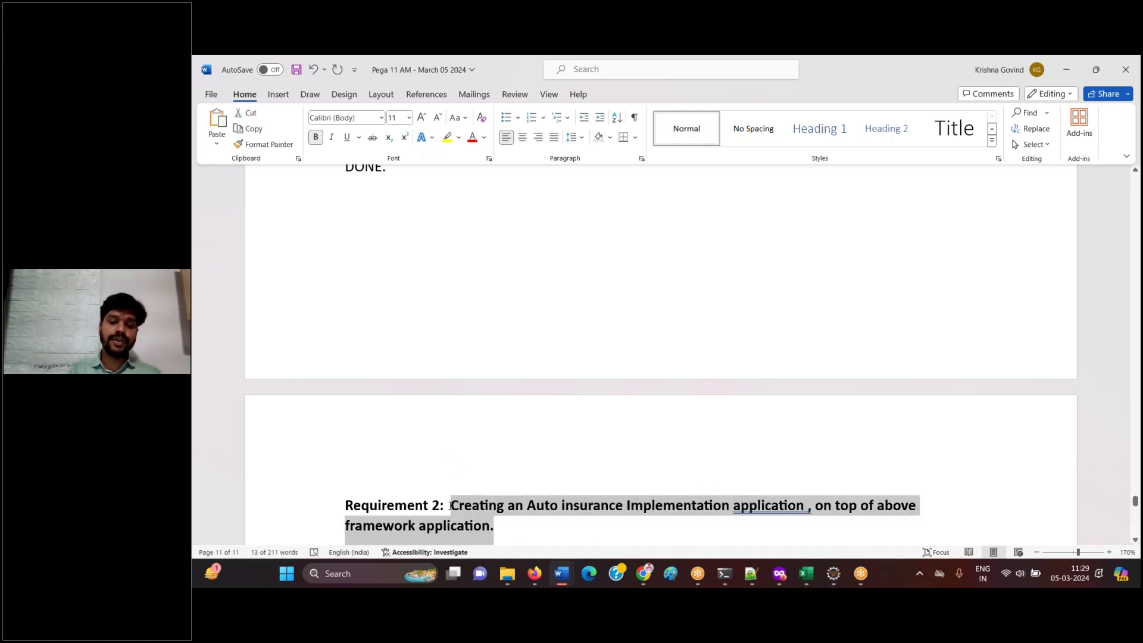
pyautogui.hotkey('ctrl', 'b')
pyautogui.press('End')
pyautogui.press('Return')
pyautogui.press('Return')
pyautogui.write('Design')
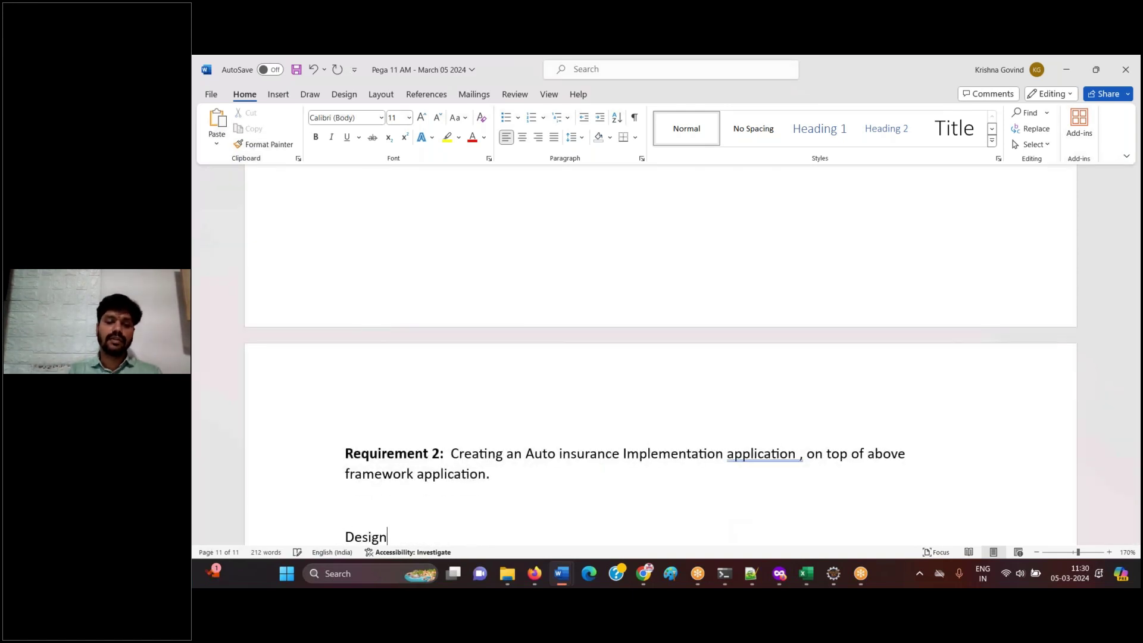
pyautogui.write(':')
pyautogui.press('Return')
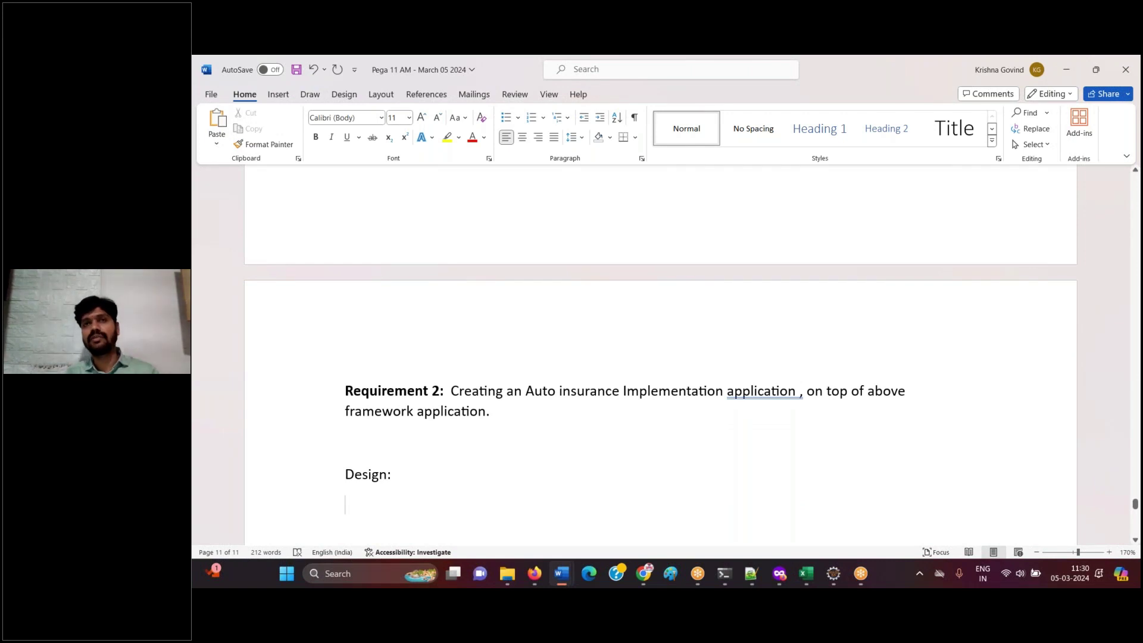
pyautogui.write('Login with d')
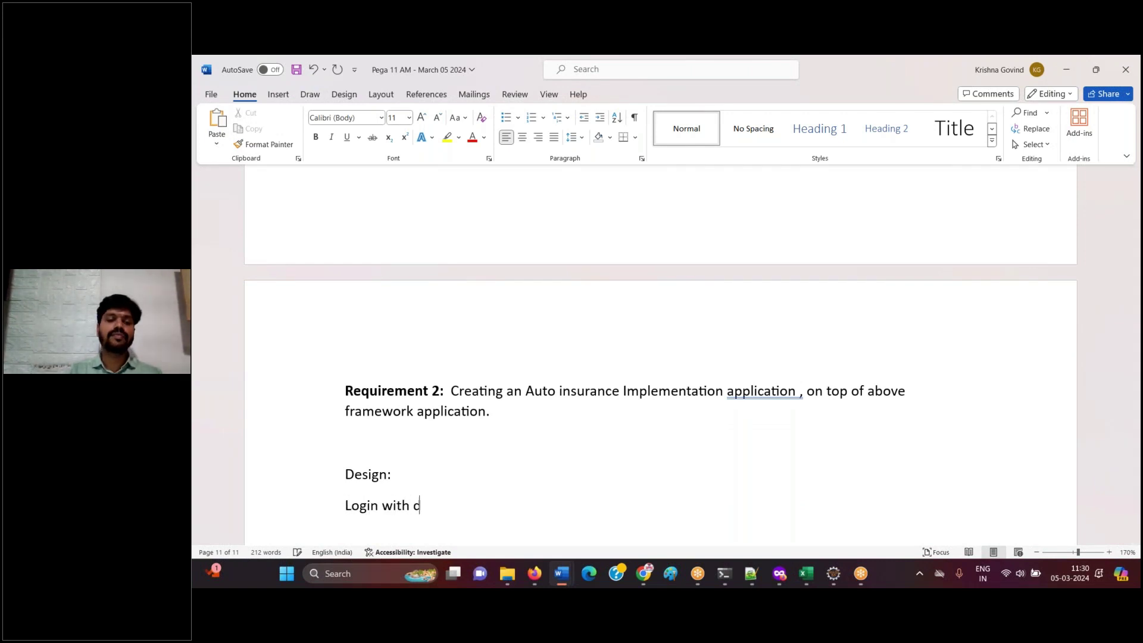
pyautogui.write('efault cred')
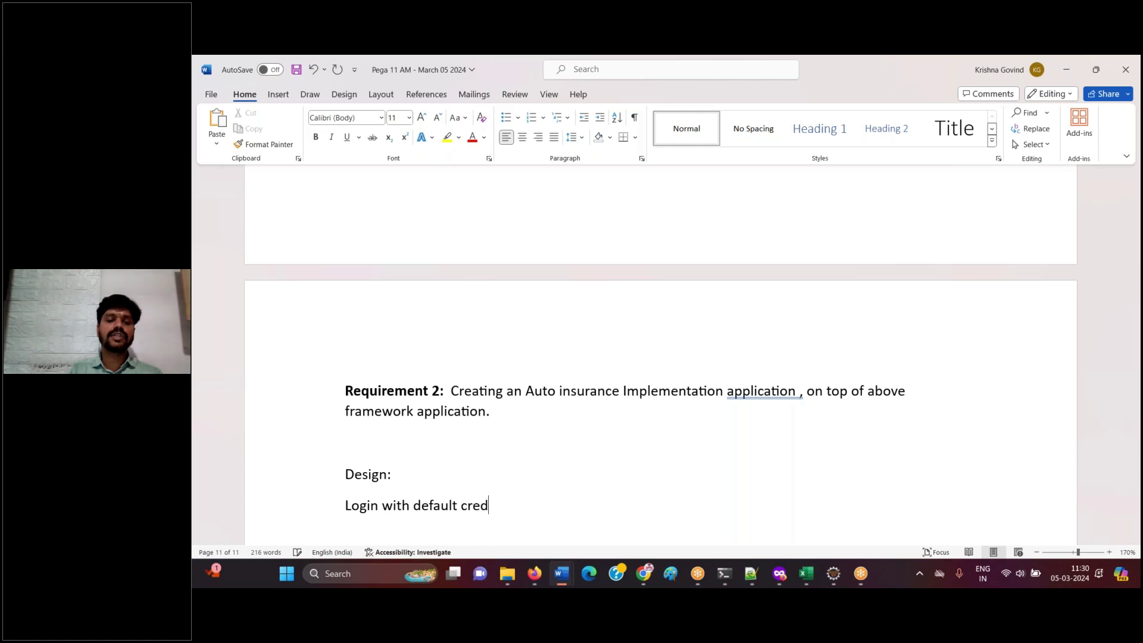
pyautogui.write('entails')
pyautogui.press('BackSpace')
pyautogui.press('BackSpace')
pyautogui.press('BackSpace')
pyautogui.press('BackSpace')
pyautogui.press('BackSpace')
pyautogui.press('BackSpace')
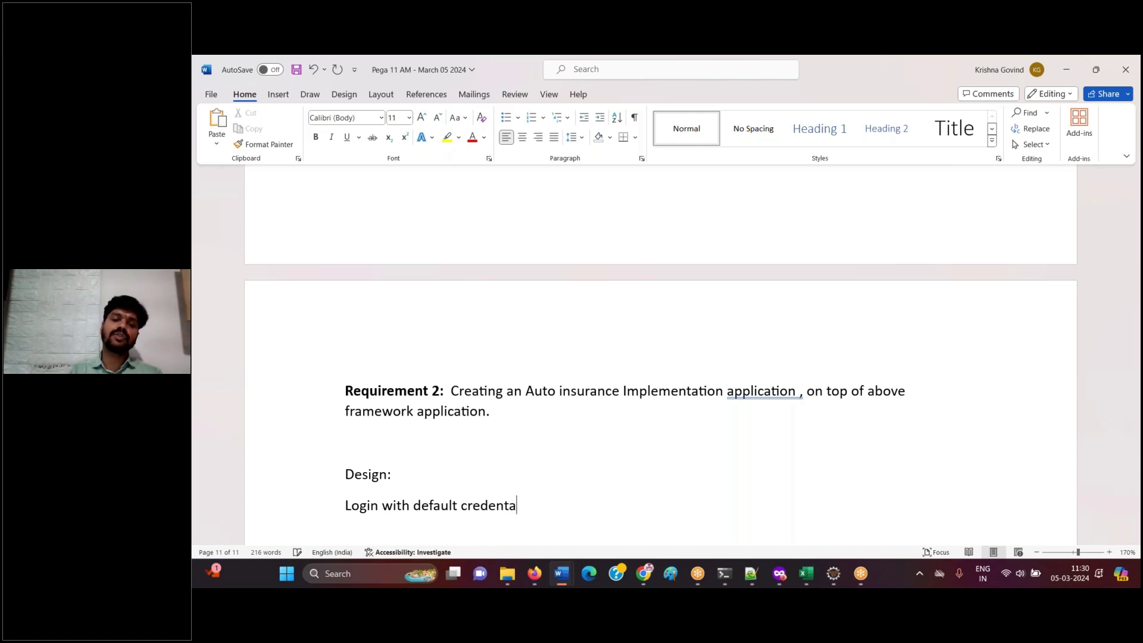
pyautogui.write('ntials')
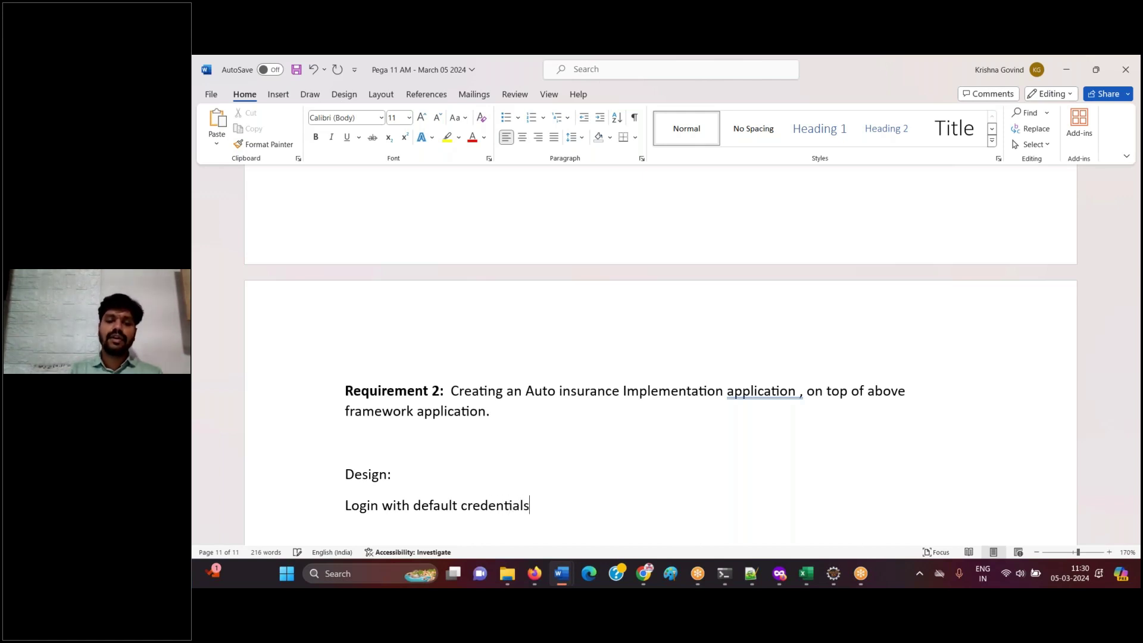
# - Add the administrator e-mail with an 'install' note, then save the document
pyautogui.press('Return')
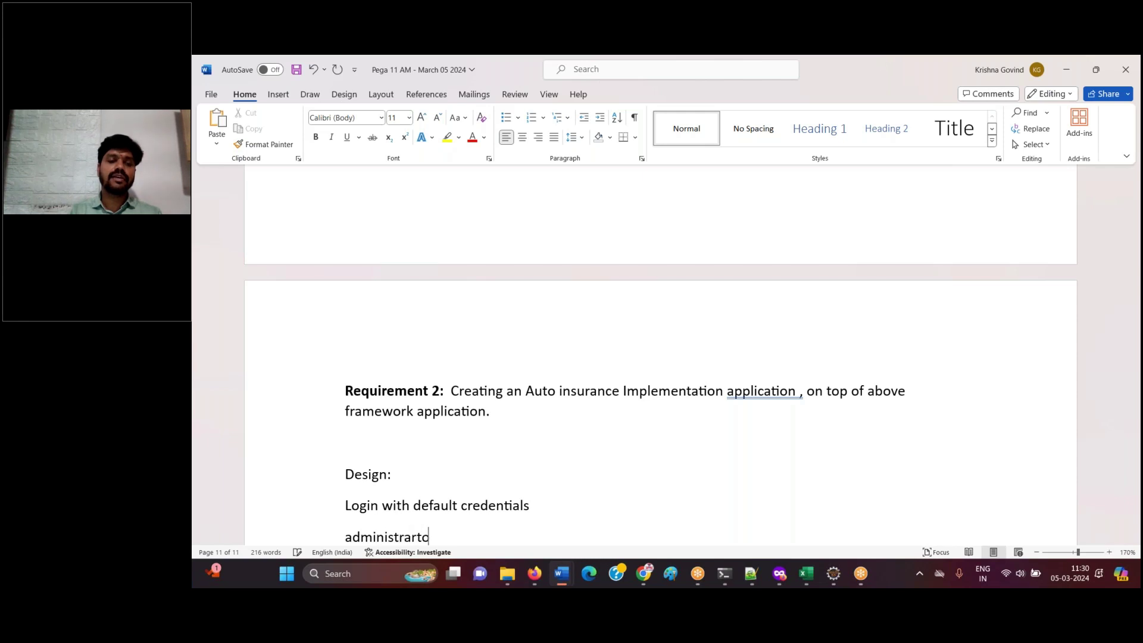
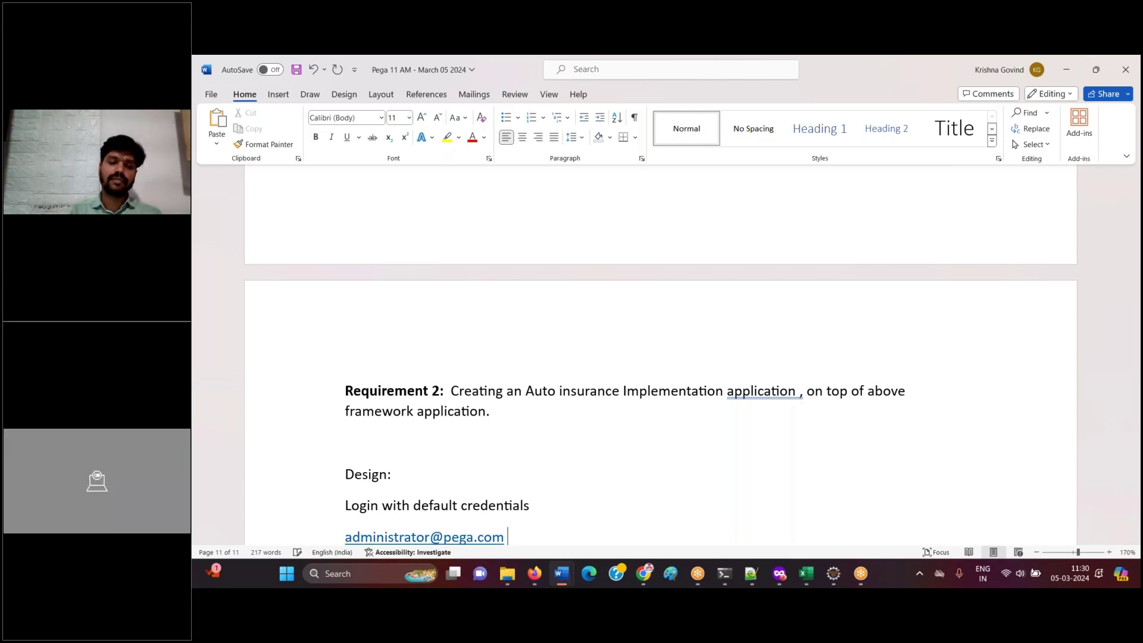
pyautogui.write('install')
pyautogui.press('Return')
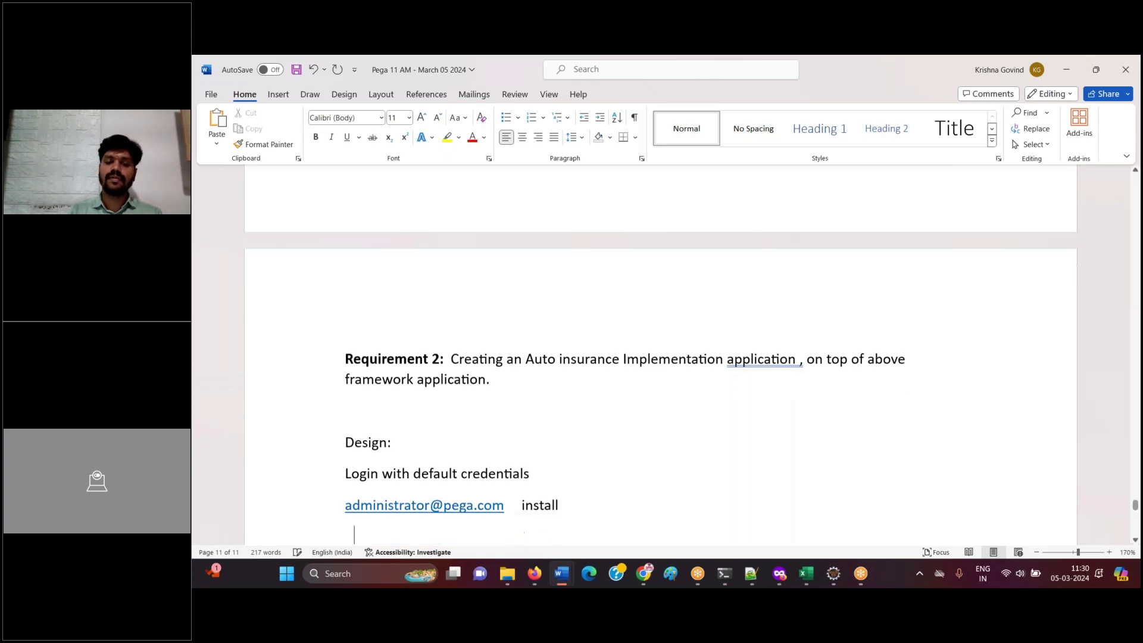
pyautogui.hotkey('ctrl', 's')
# - Paste a screenshot of Dev Studio's application options list, showing New Application, below the Design notes
pyautogui.click(534, 573)
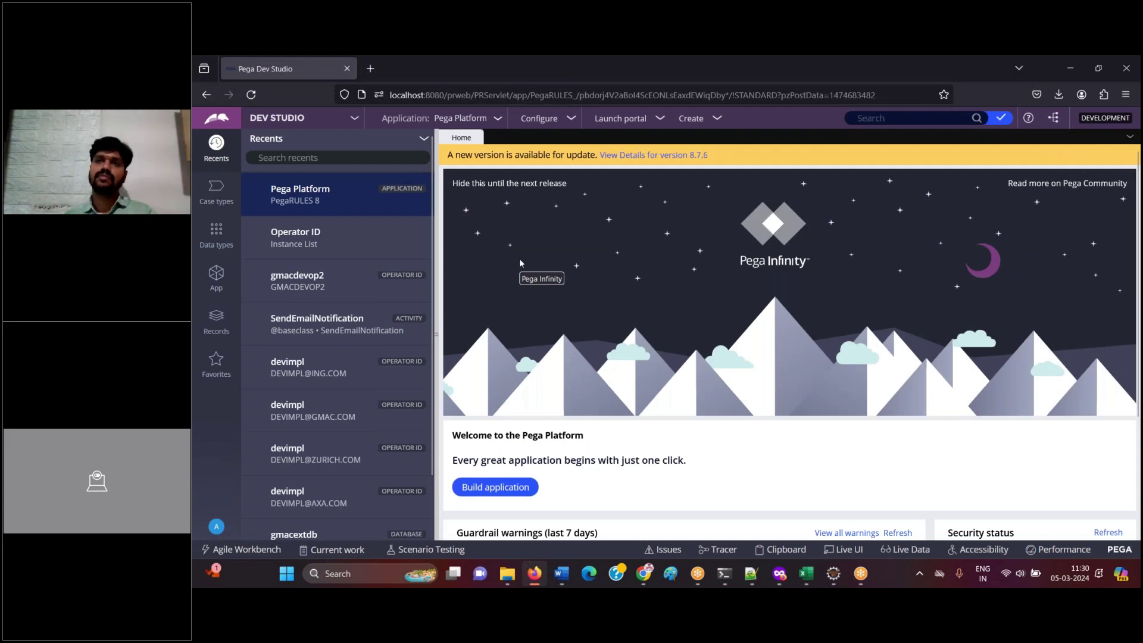
pyautogui.click(467, 118)
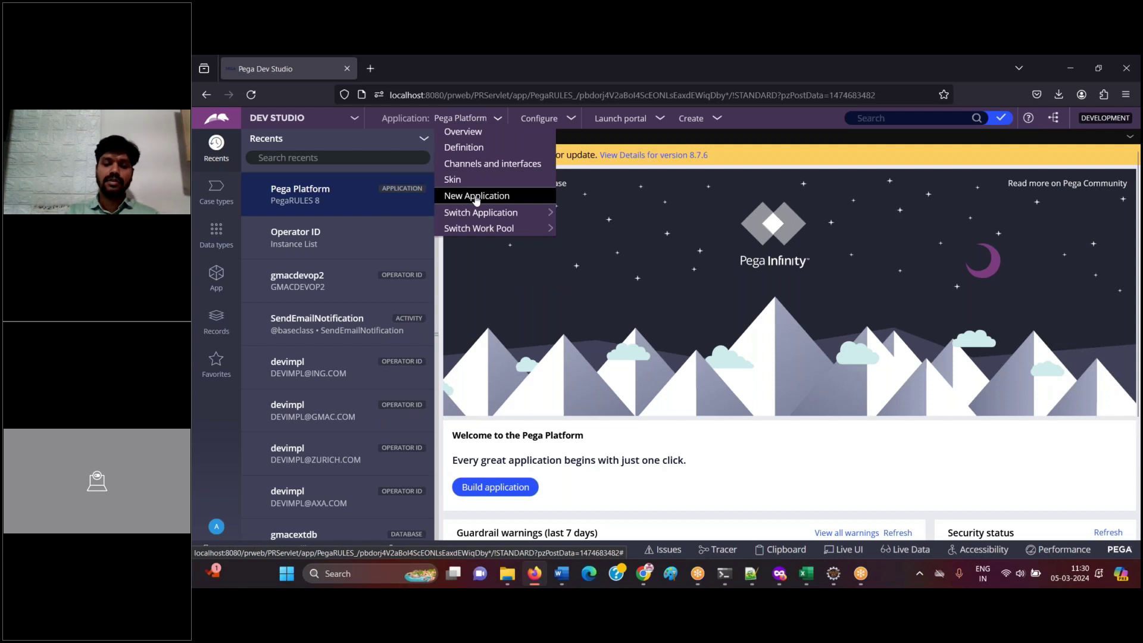
pyautogui.click(527, 579)
pyautogui.hotkey('ctrl', 'v')
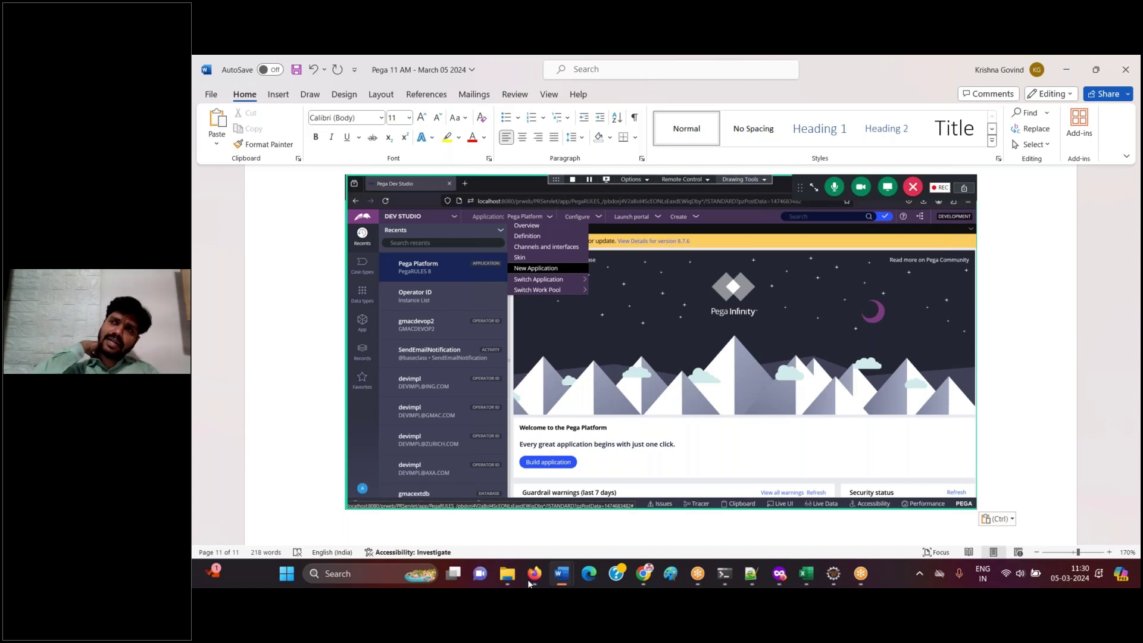
pyautogui.press('Return')
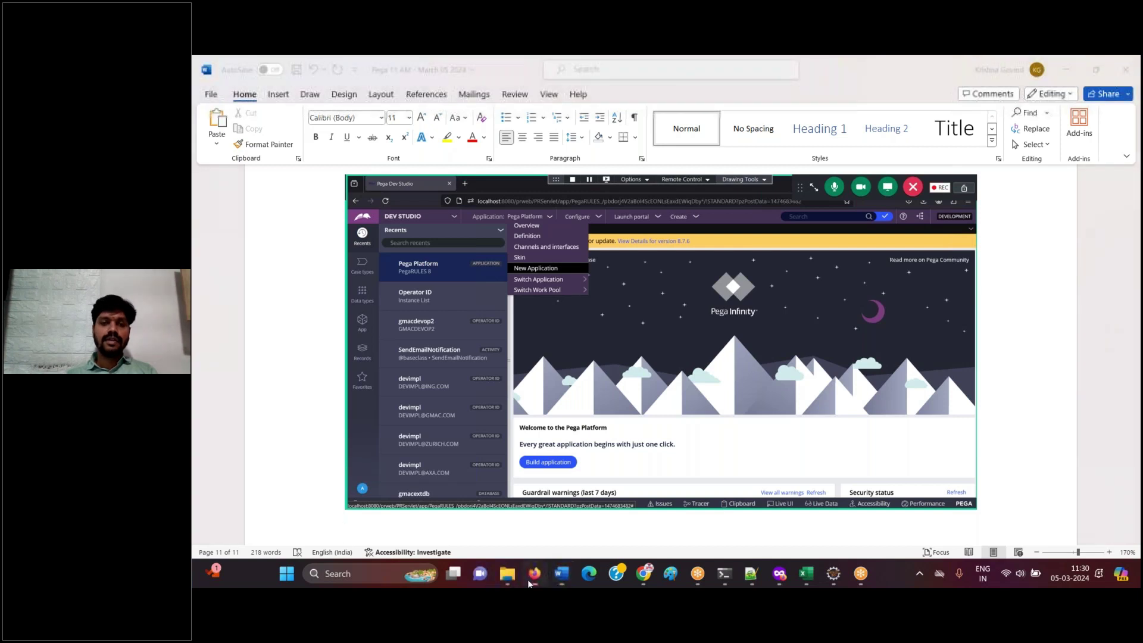
# - Start a New Application in Dev Studio and scroll to the top of the application-type list
pyautogui.click(528, 580)
pyautogui.click(476, 196)
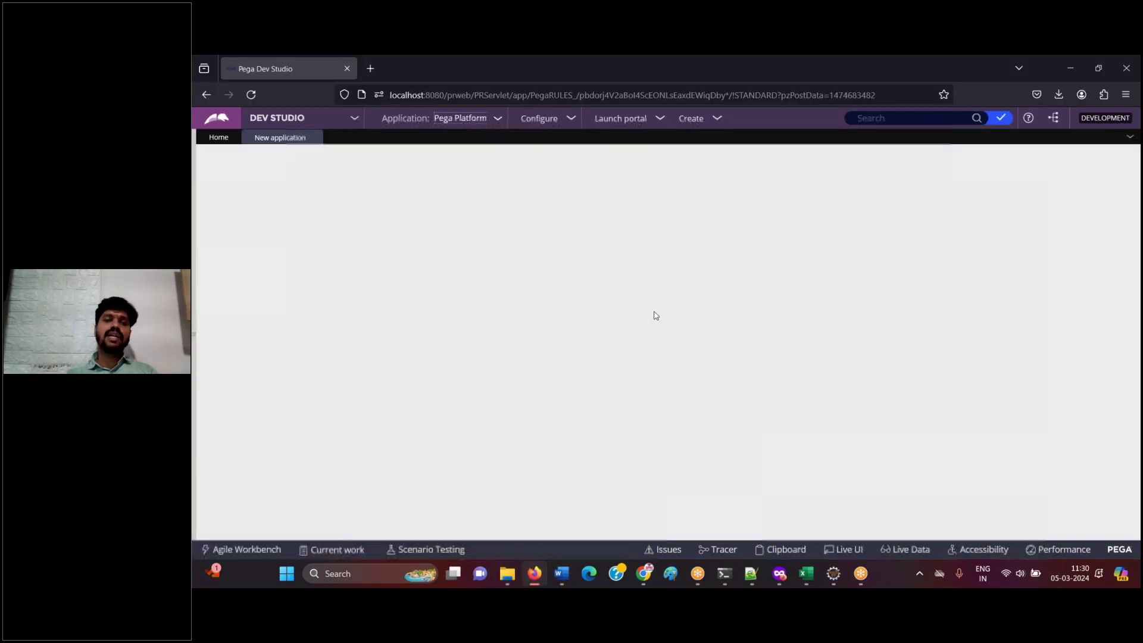
pyautogui.scroll(4, 972, 222)
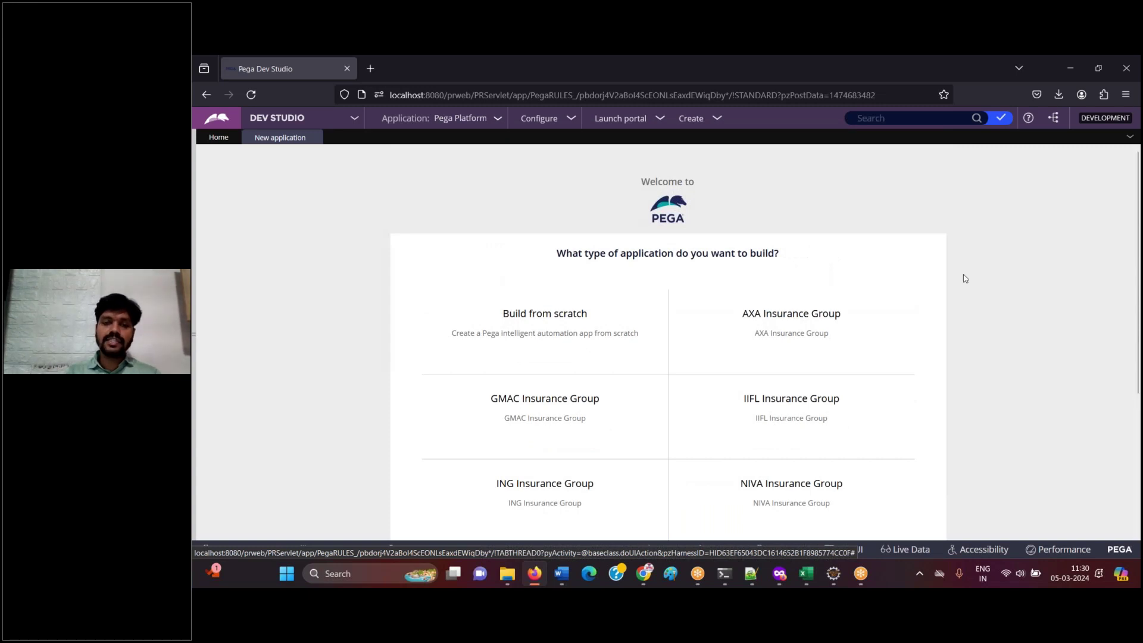
pyautogui.click(530, 579)
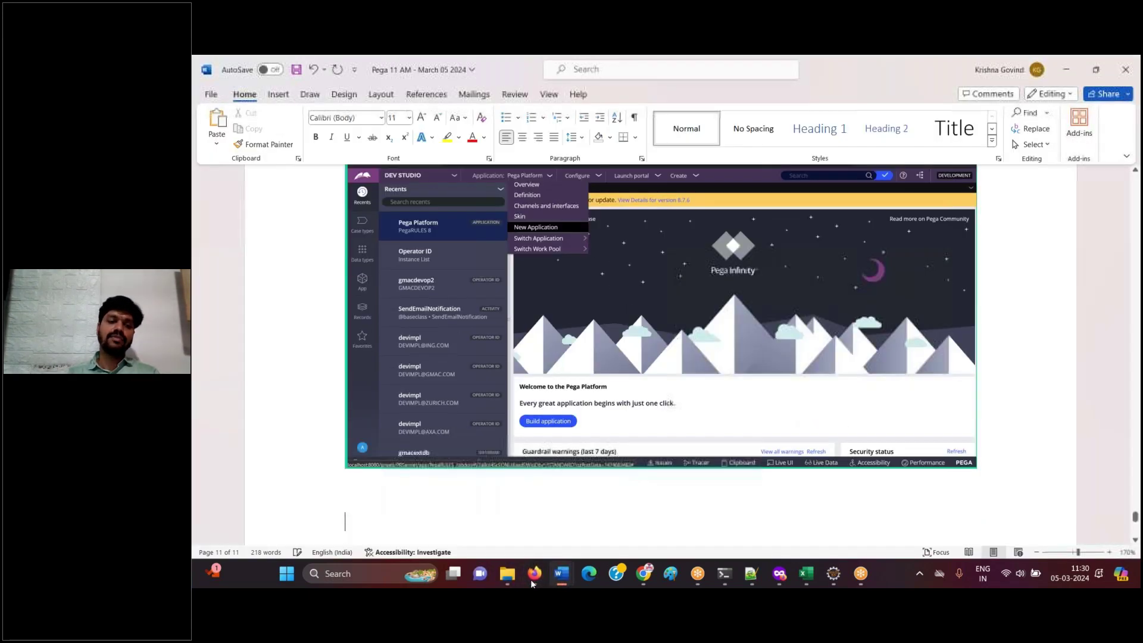
pyautogui.click(530, 580)
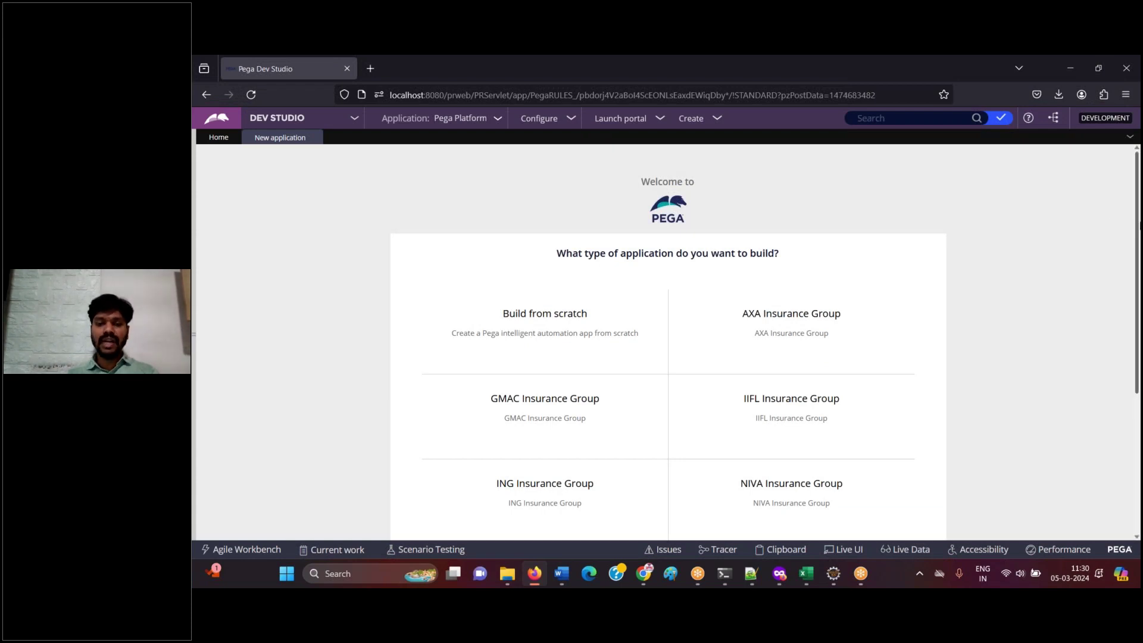
pyautogui.moveTo(835, 300)
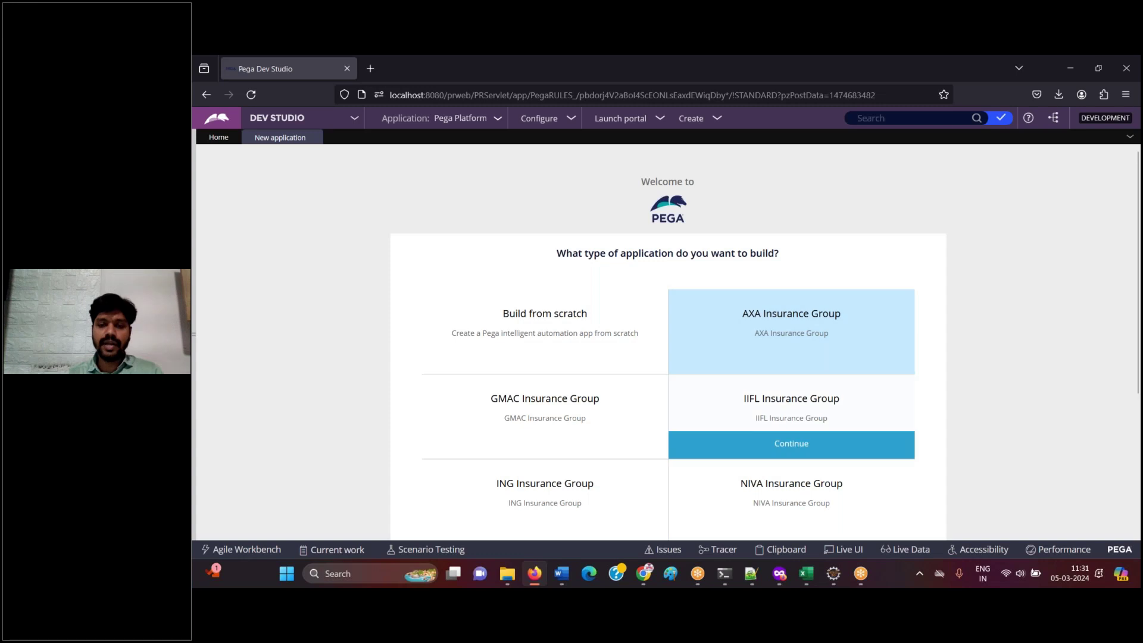
# - Maximize the layer diagram in Paint and tick the Business Framework and Auto Insurance layers
pyautogui.hotkey('alt', 'Tab')
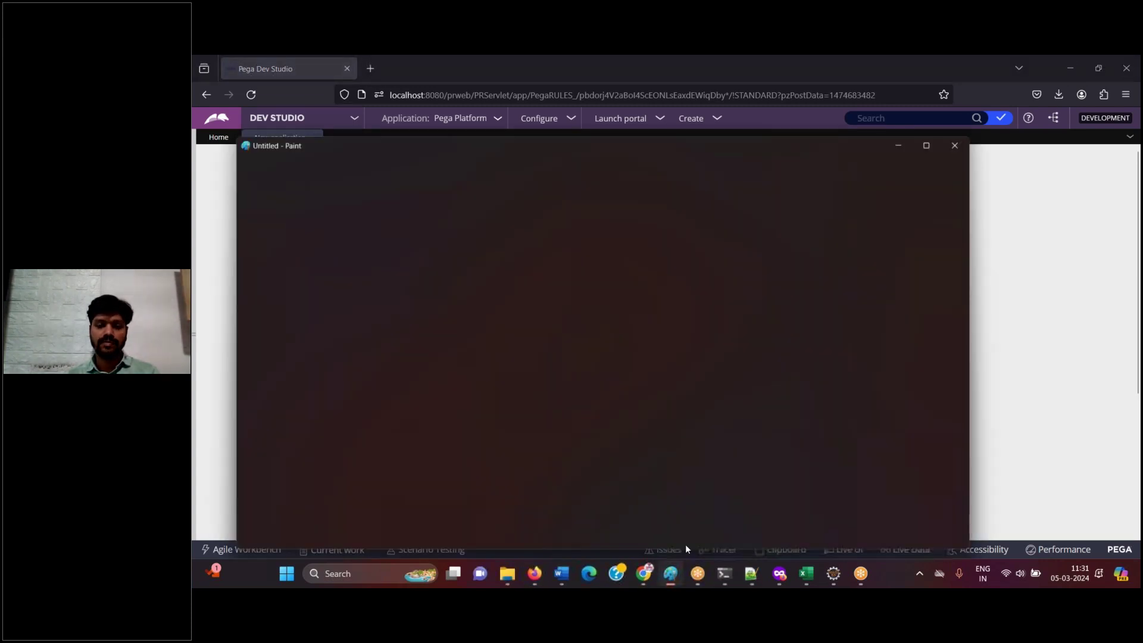
pyautogui.rightClick(639, 242)
pyautogui.press('Escape')
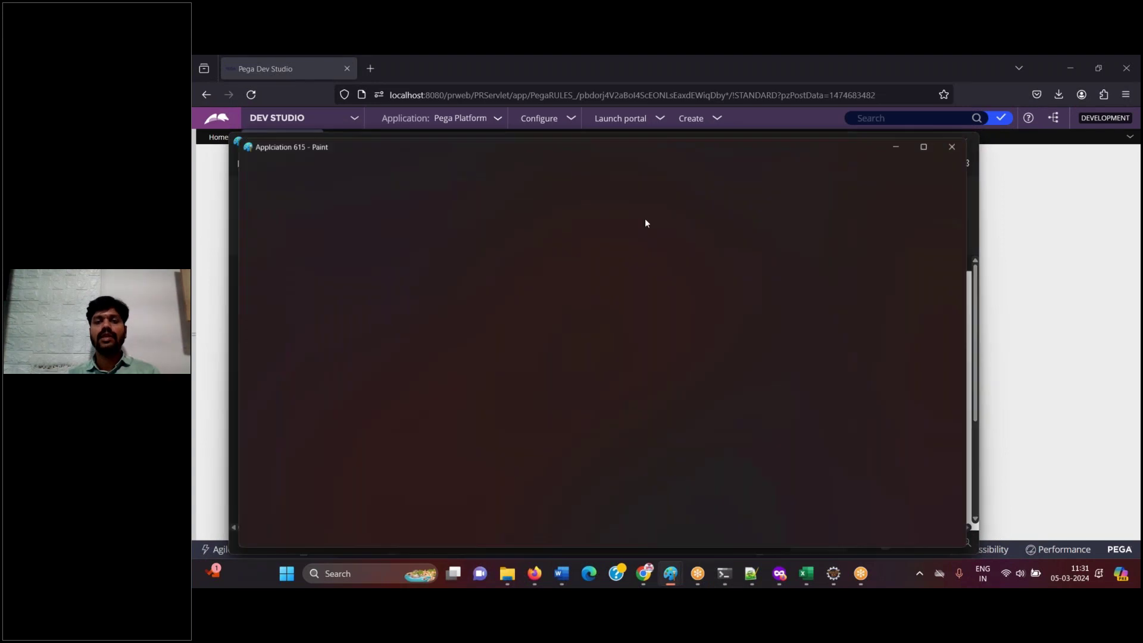
pyautogui.scroll(-3, 974, 457)
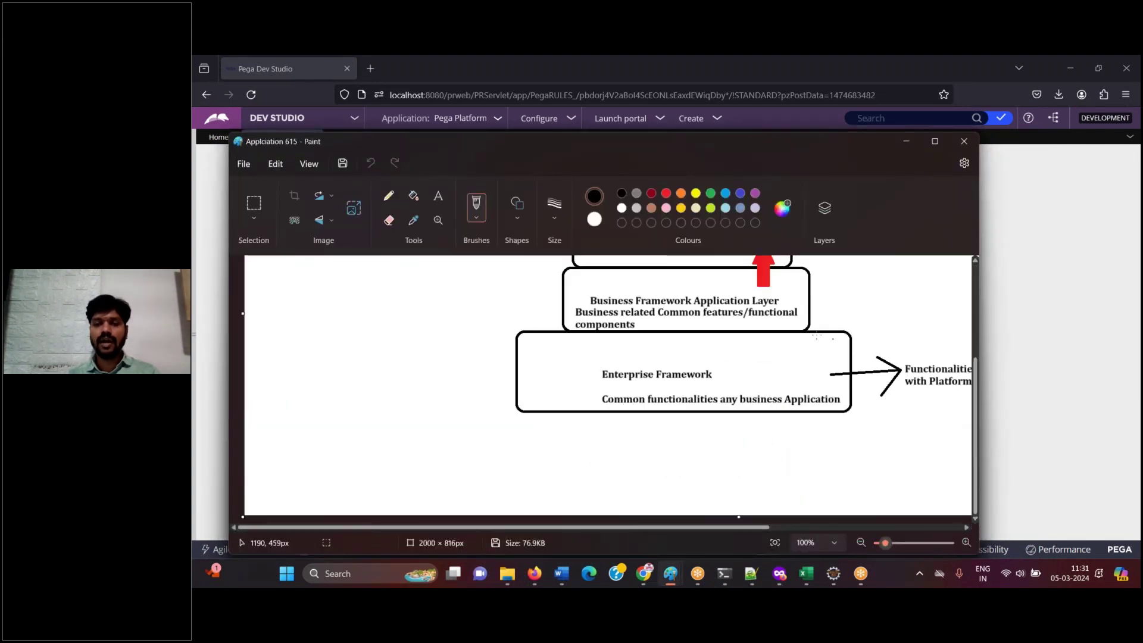
pyautogui.click(934, 148)
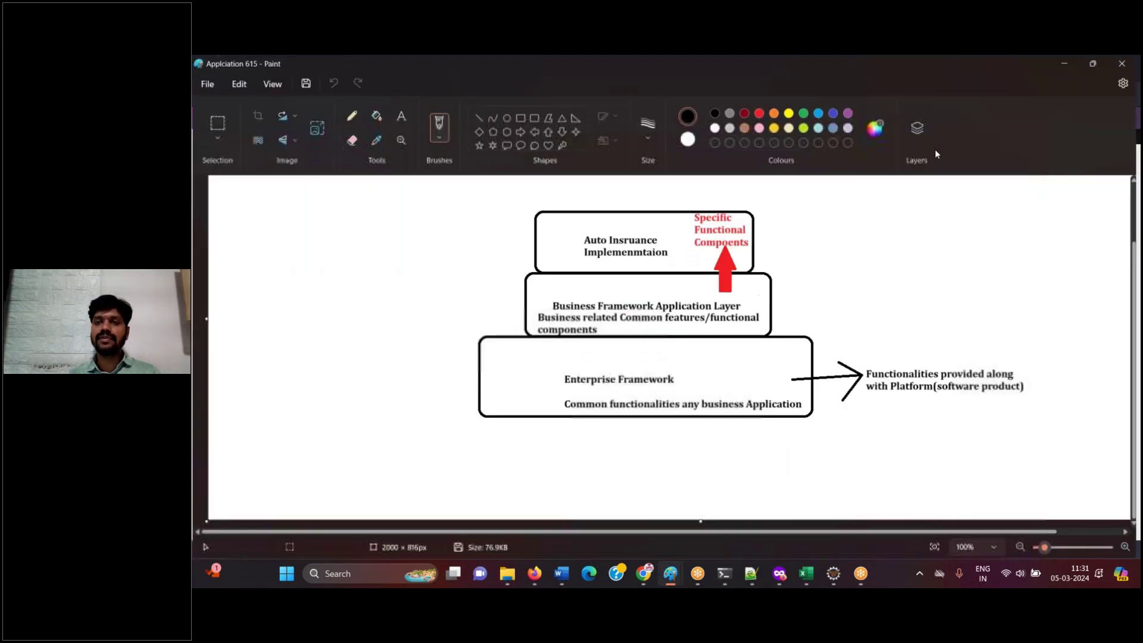
pyautogui.moveTo(745, 293); pyautogui.dragTo(848, 251)
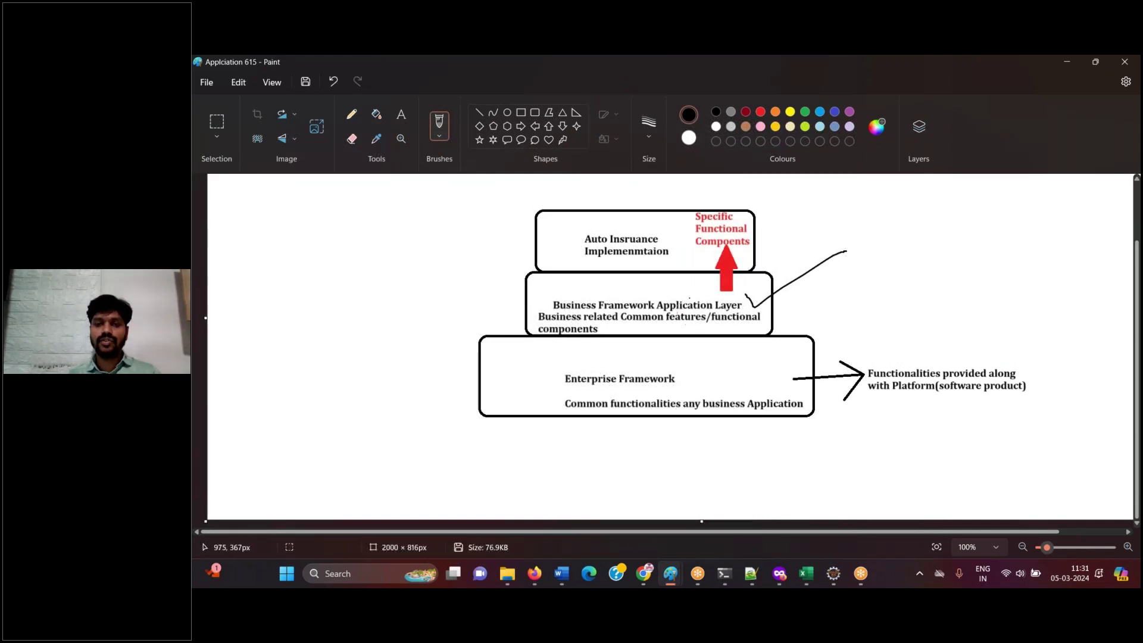
pyautogui.moveTo(664, 222)
pyautogui.mouseDown()
pyautogui.moveTo(679, 233)
pyautogui.moveTo(755, 195)
pyautogui.mouseUp()
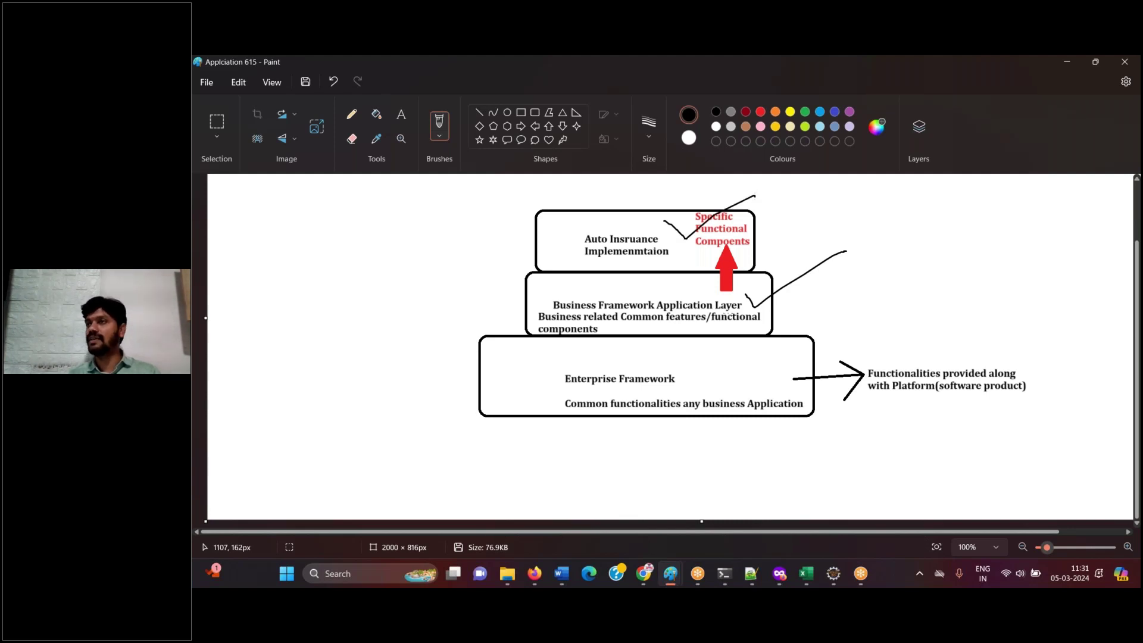
pyautogui.click(534, 573)
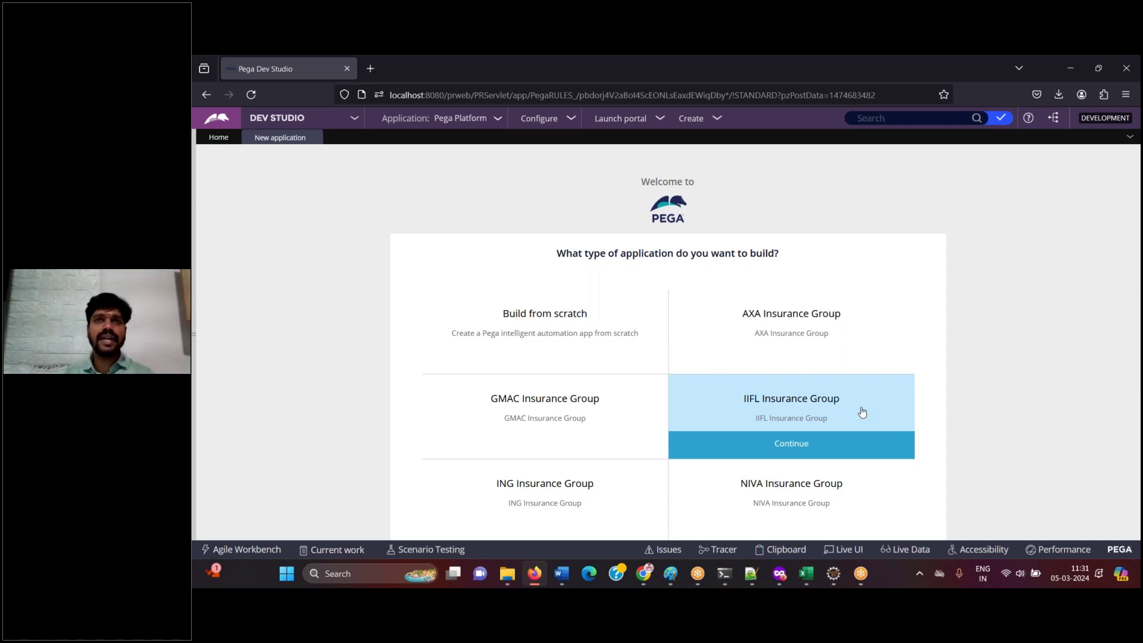
# - Close the Paint diagram without saving, then close the blank Untitled drawing
pyautogui.moveTo(579, 339)
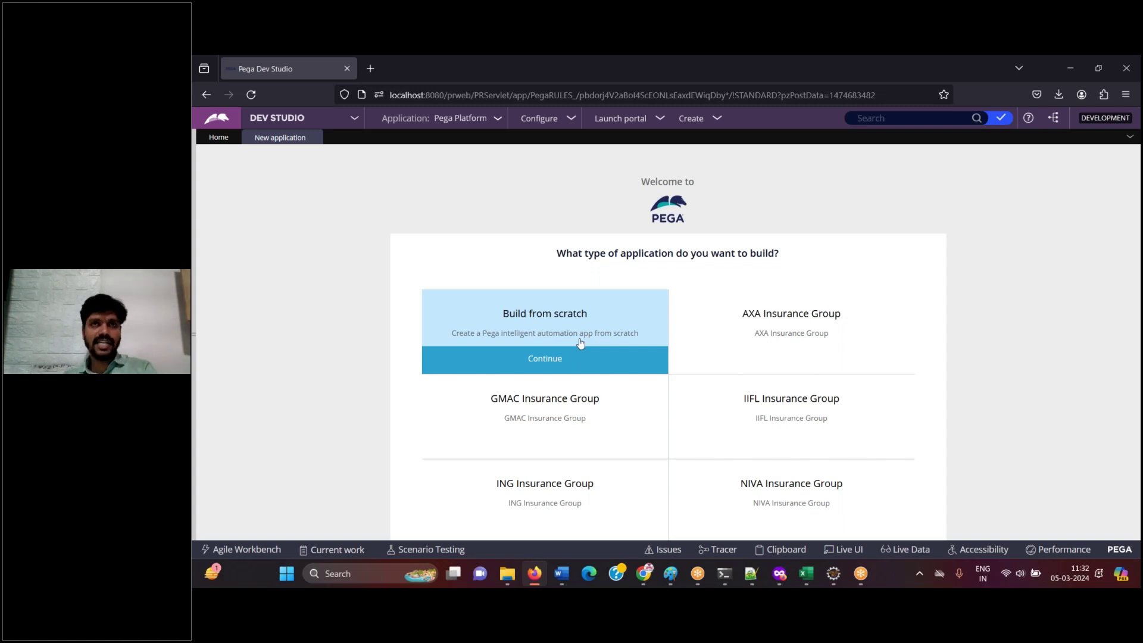
pyautogui.moveTo(752, 409)
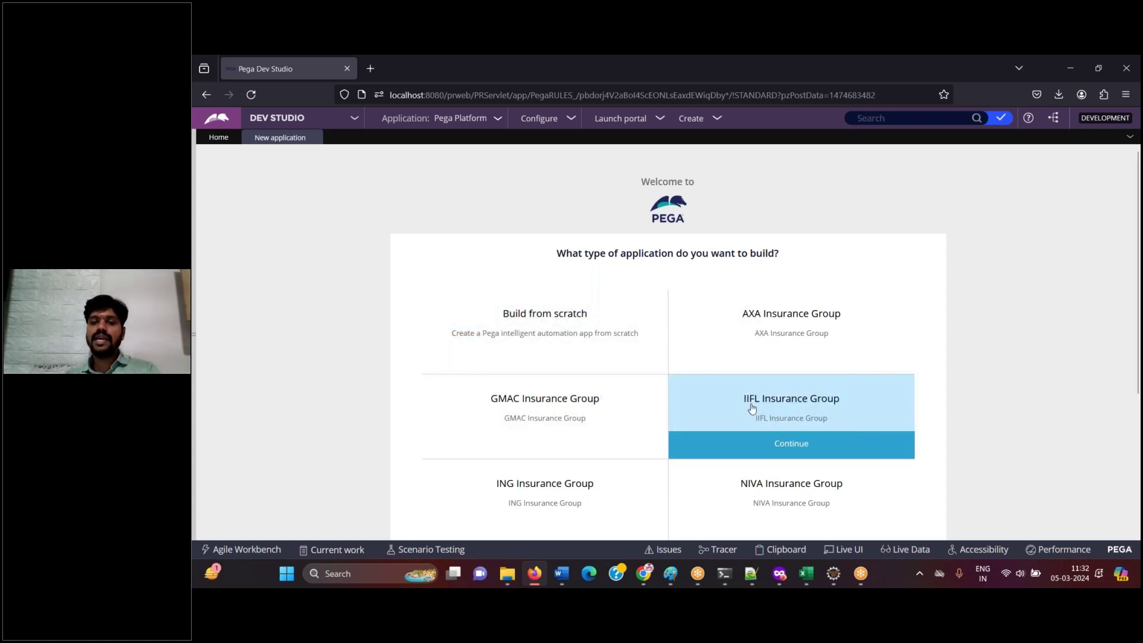
pyautogui.click(536, 580)
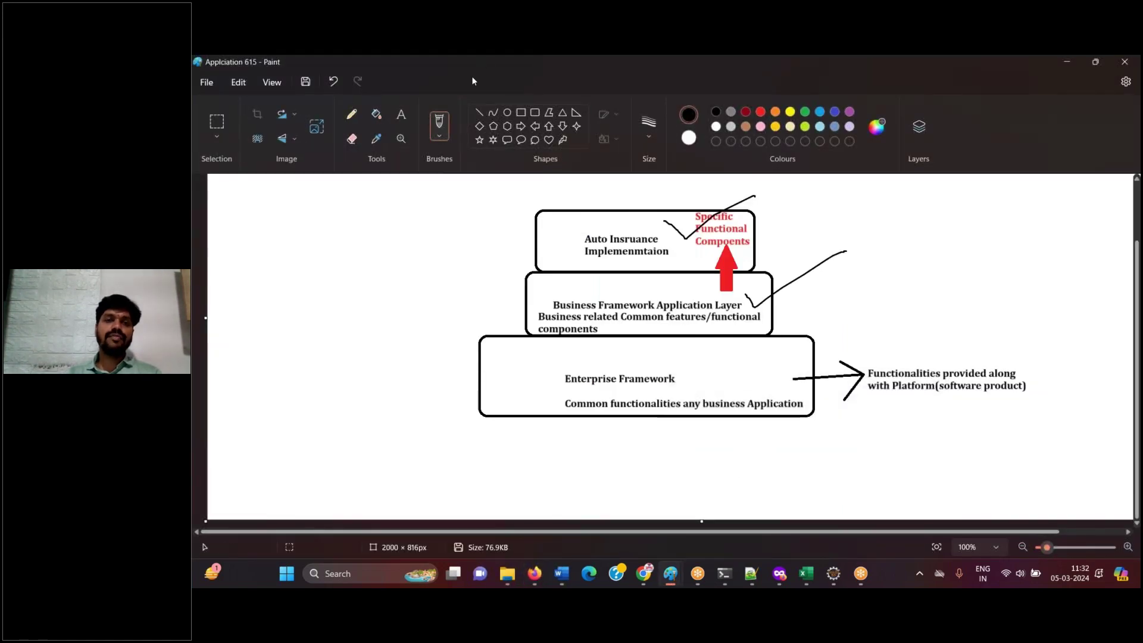
pyautogui.doubleClick(471, 81)
pyautogui.click(885, 262)
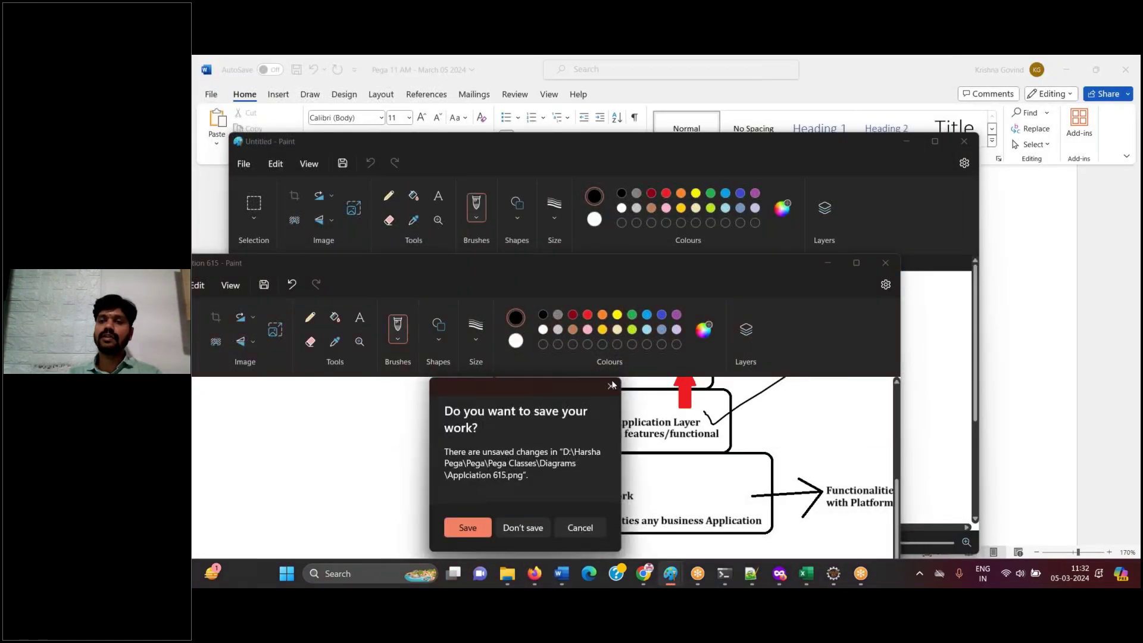
pyautogui.click(521, 528)
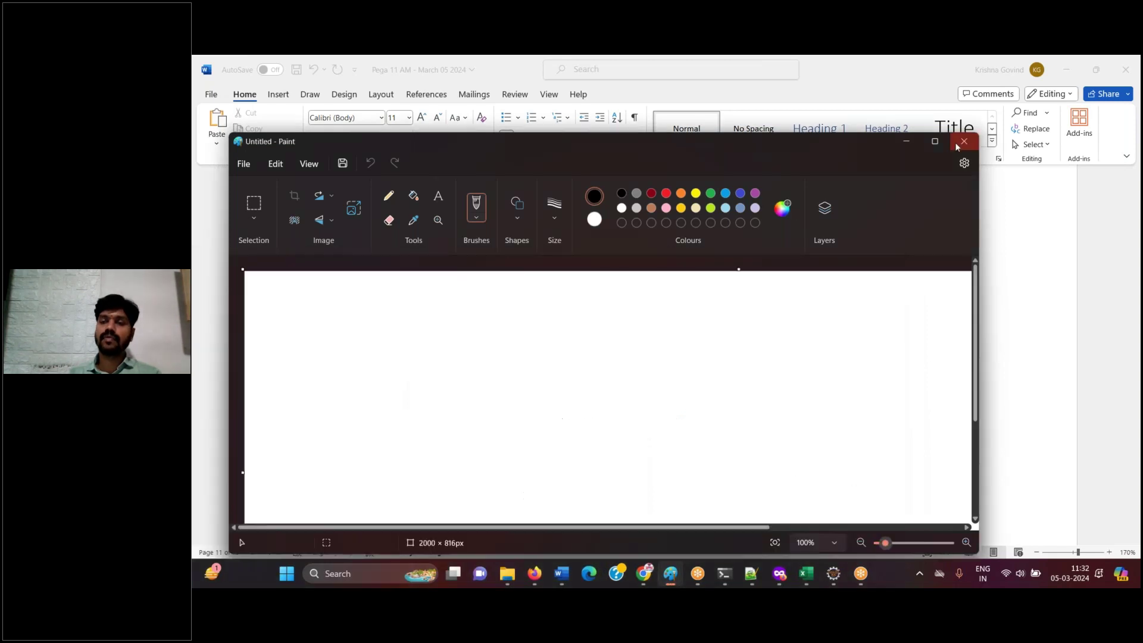
pyautogui.click(957, 146)
# - Caption the screenshot 'click on IIFL Insurance Group FW app, so that, the application gets created on top of it.'
pyautogui.scroll(-5, 345, 530)
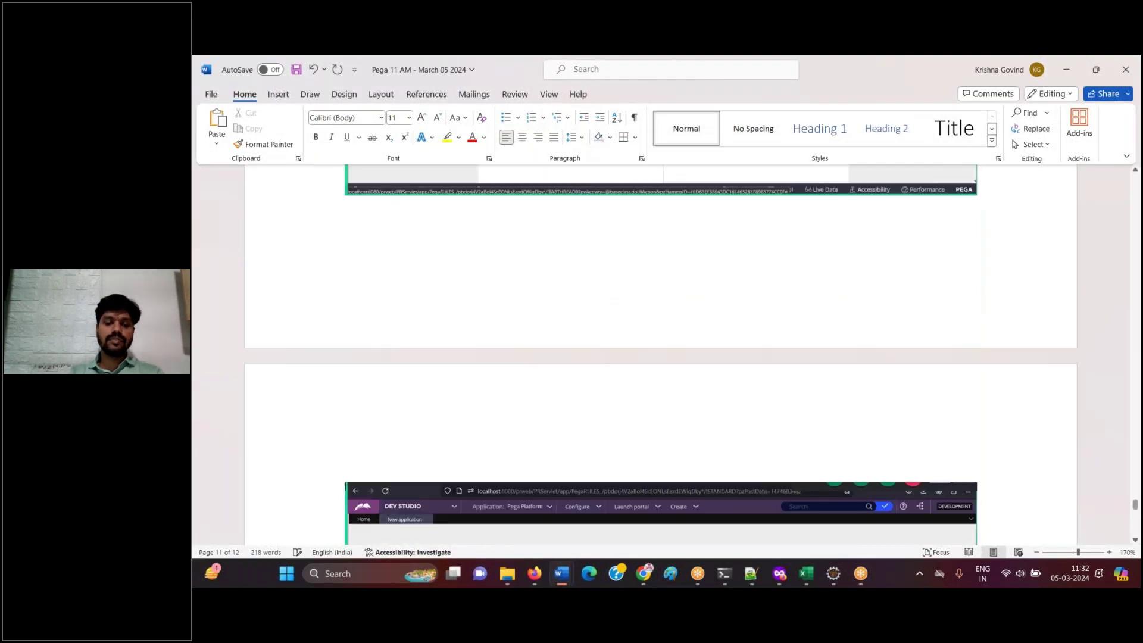
pyautogui.write('click on IIFL')
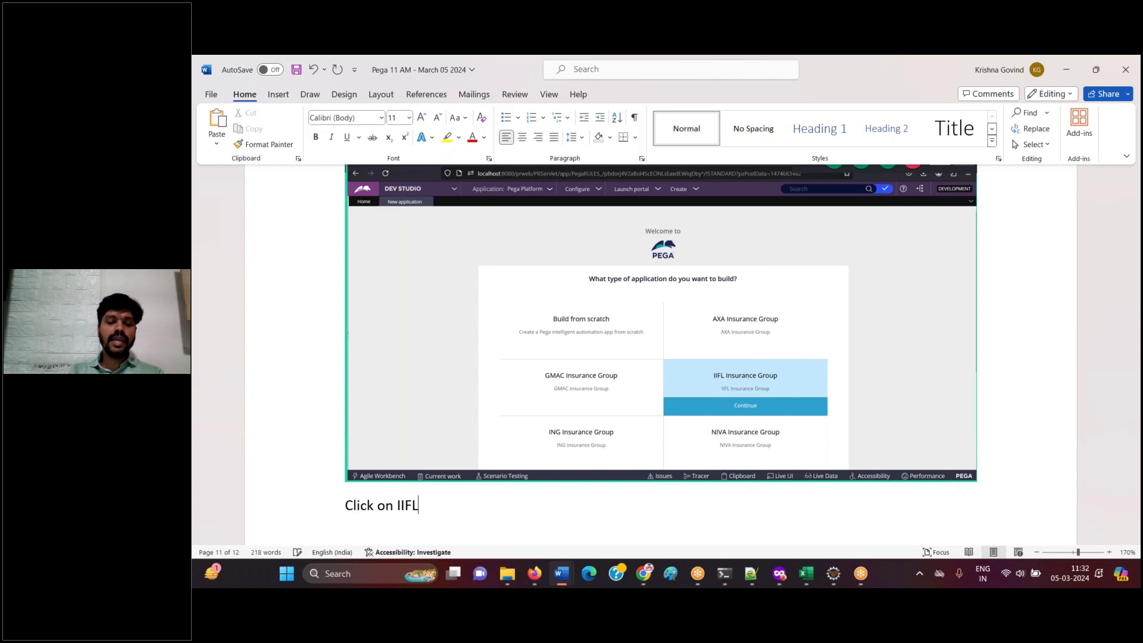
pyautogui.write(' Insraunce Gro')
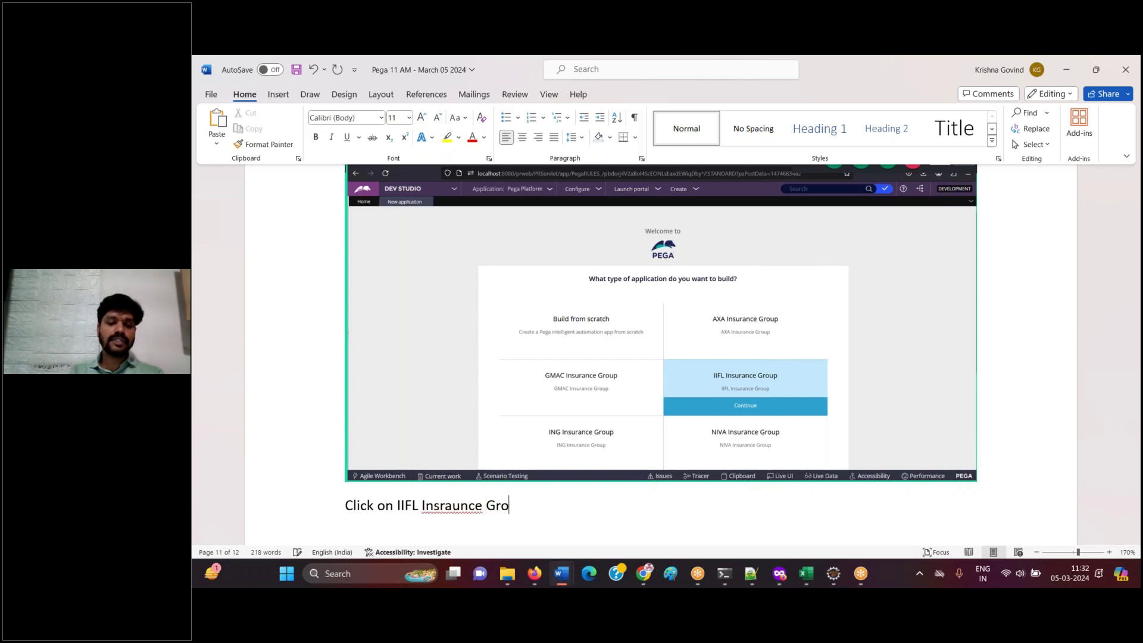
pyautogui.write('up FW app')
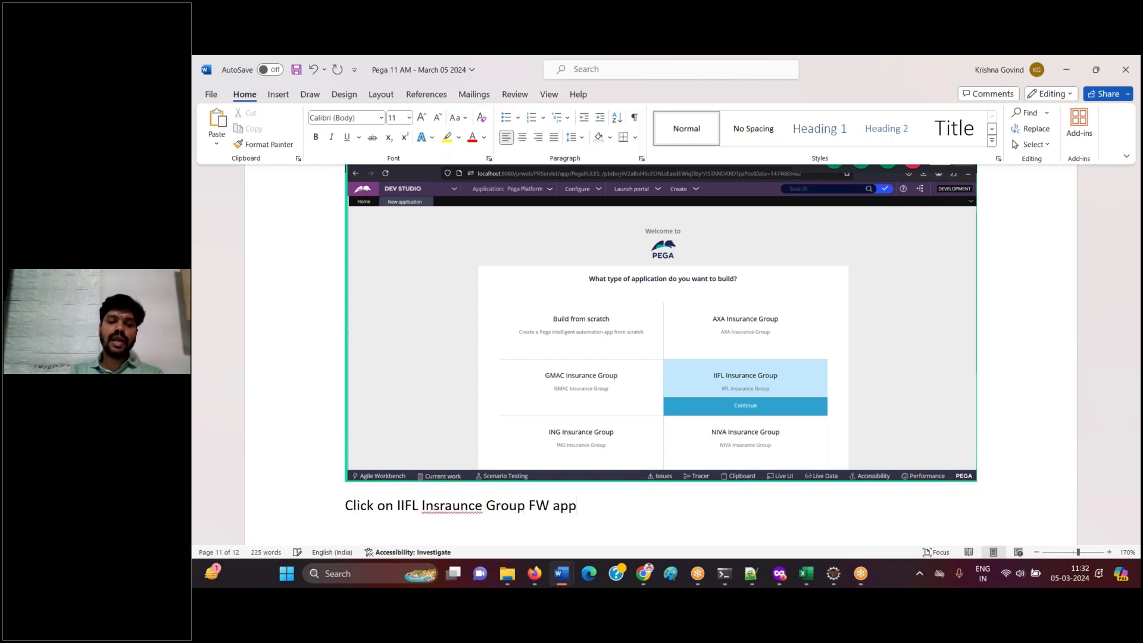
pyautogui.rightClick(460, 506)
pyautogui.click(432, 225)
pyautogui.click(596, 517)
pyautogui.write(', so that, the ')
pyautogui.write('application get')
pyautogui.write('s created on ')
pyautogui.write('top of')
pyautogui.write(' IIFL Insuran')
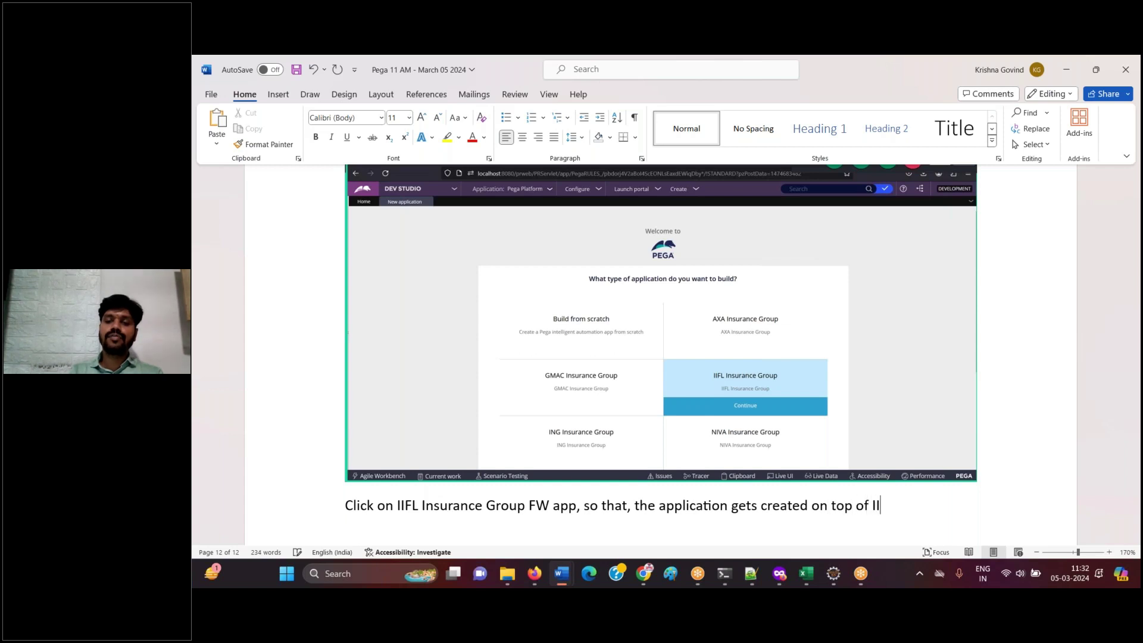
pyautogui.write('ce Group FW a')
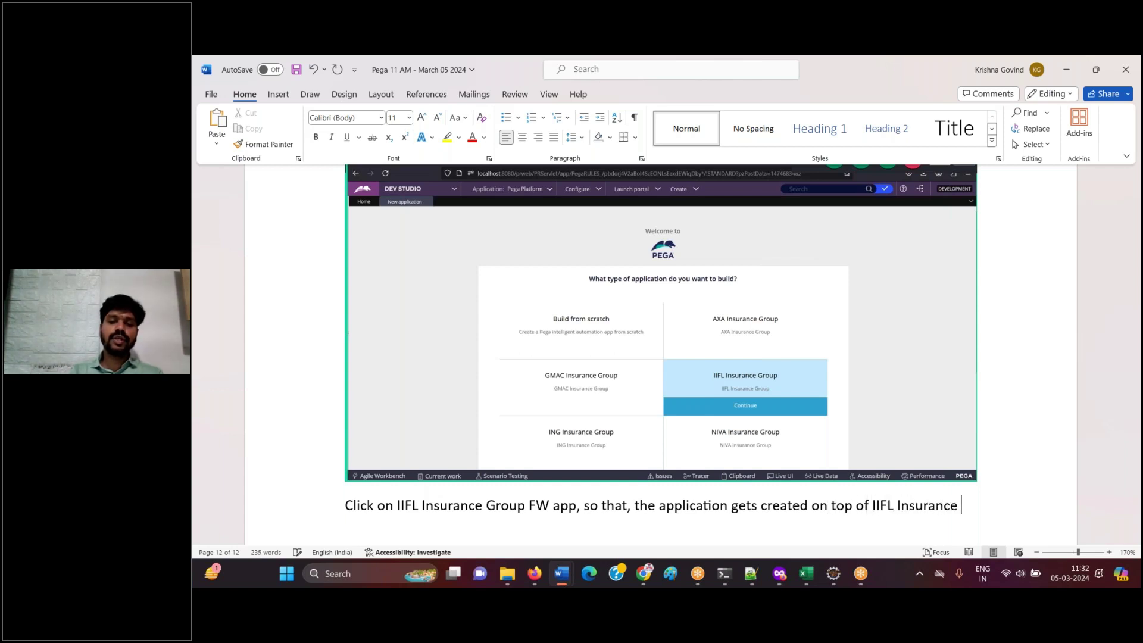
pyautogui.write('pp.')
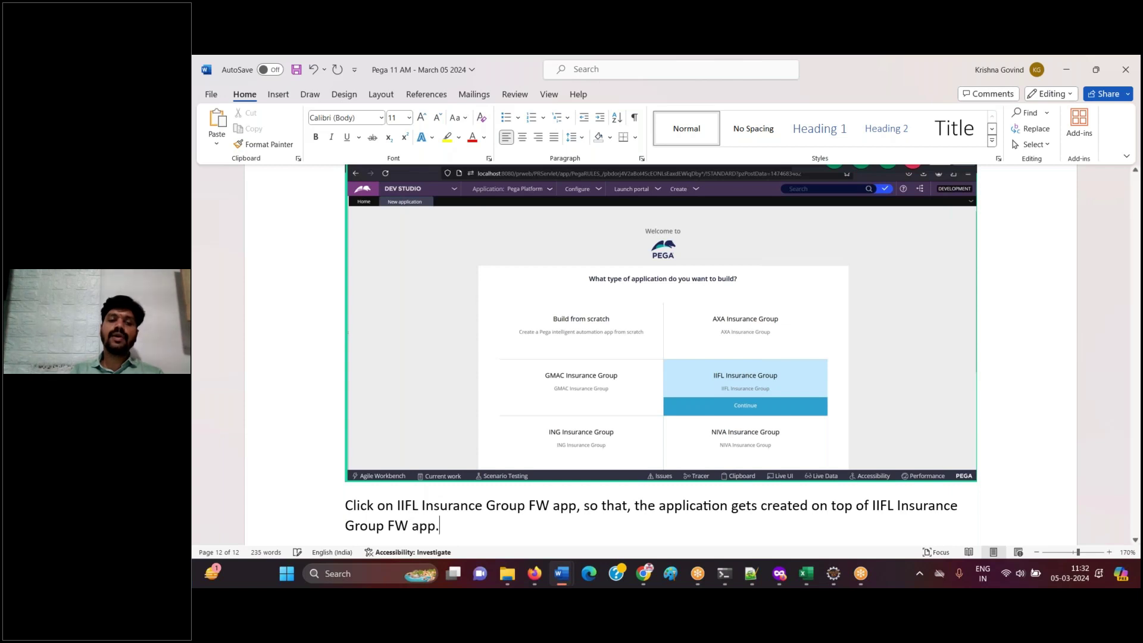
pyautogui.press('Return')
pyautogui.click(536, 575)
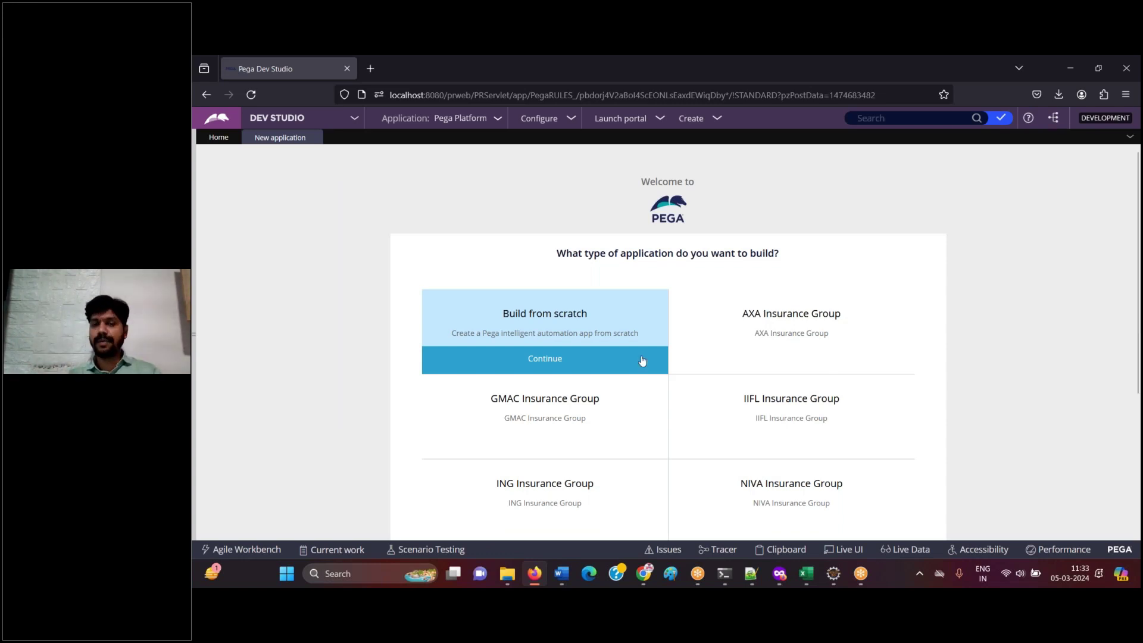
# - Pick IIFL Insurance Group as the new application's type
pyautogui.click(769, 407)
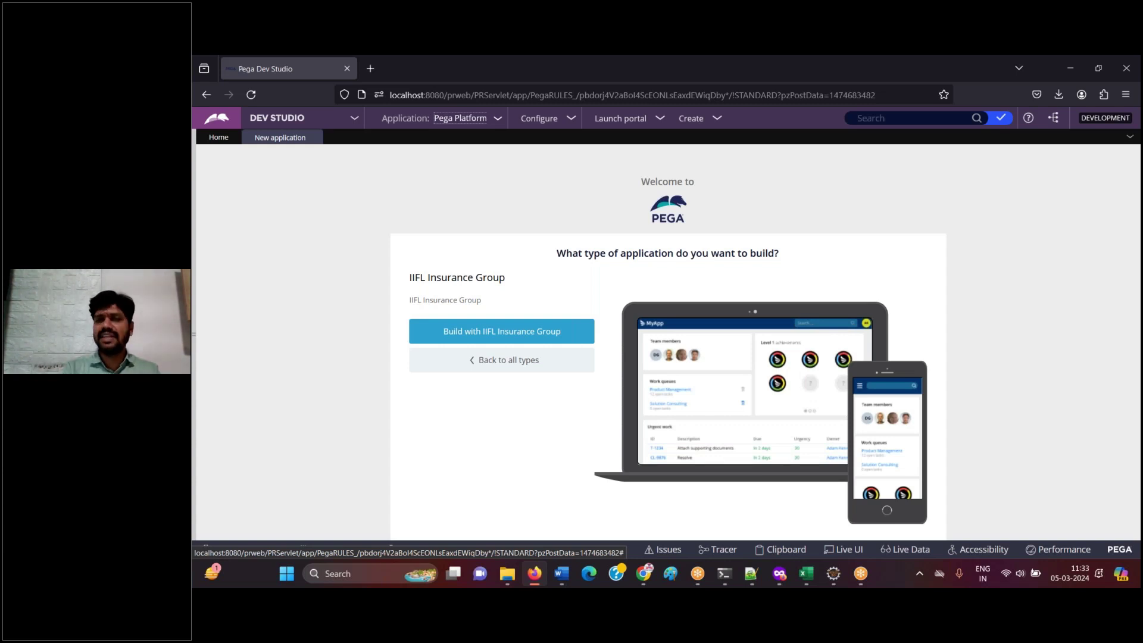
pyautogui.click(561, 573)
pyautogui.click(531, 575)
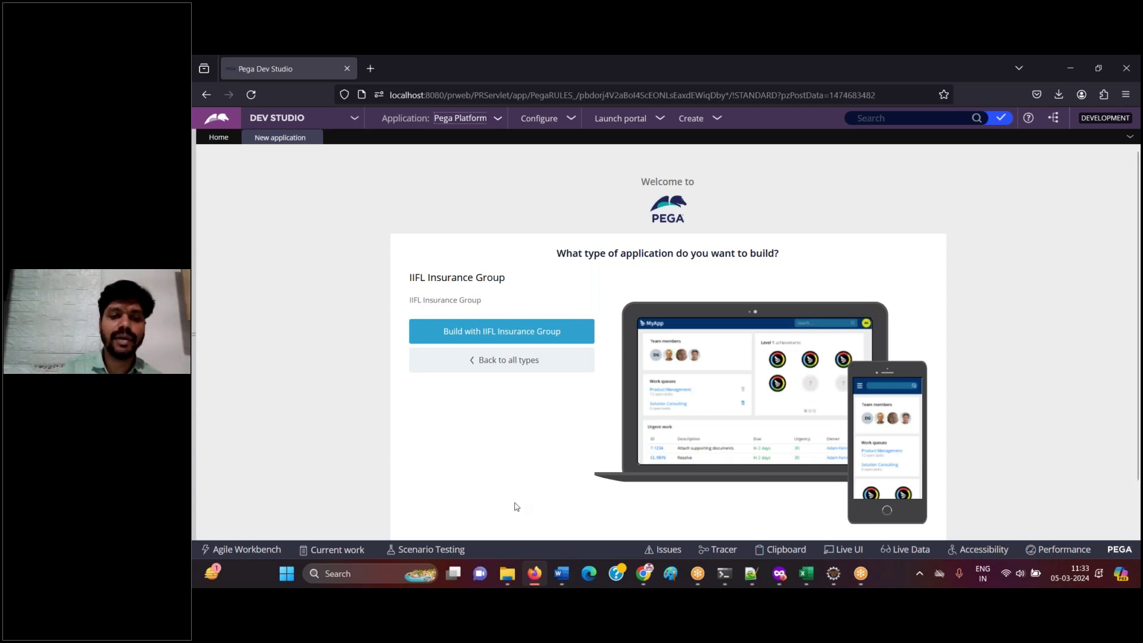
# - Log the caption 'Click on build with IIFL insurance group' in Word and save it
pyautogui.click(539, 582)
pyautogui.write('Cl')
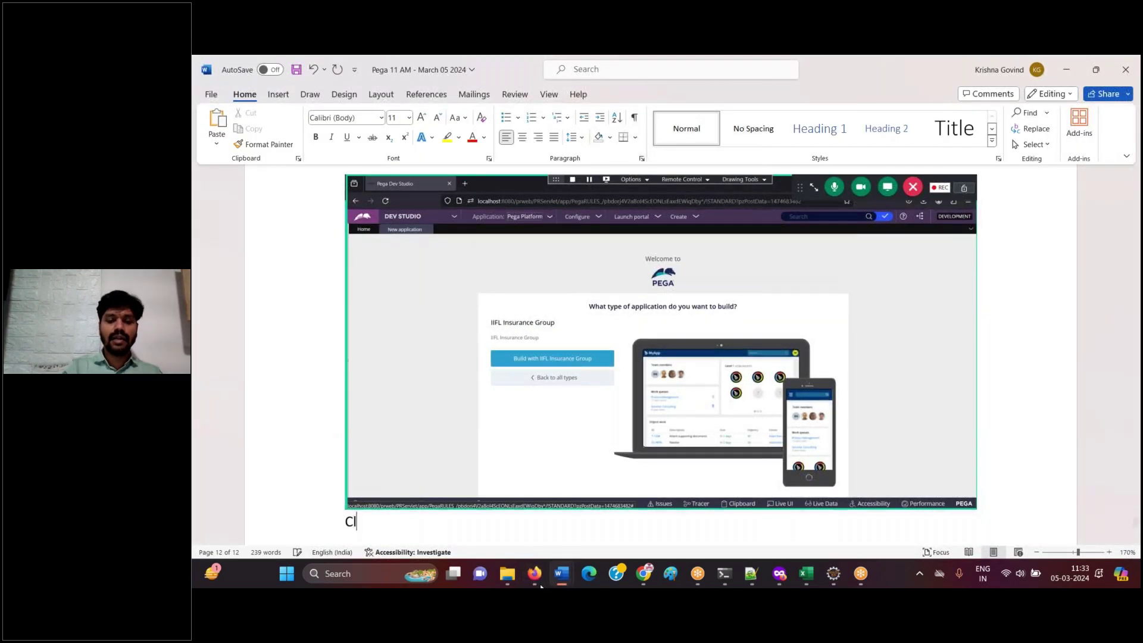
pyautogui.write('ick on build with')
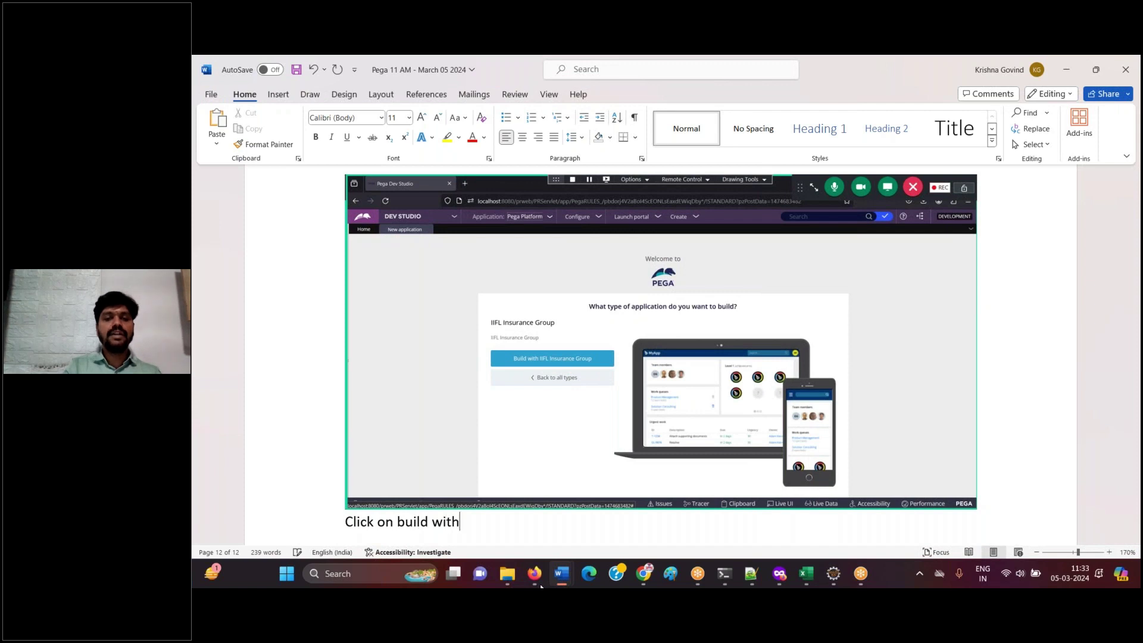
pyautogui.write(' IIFL in')
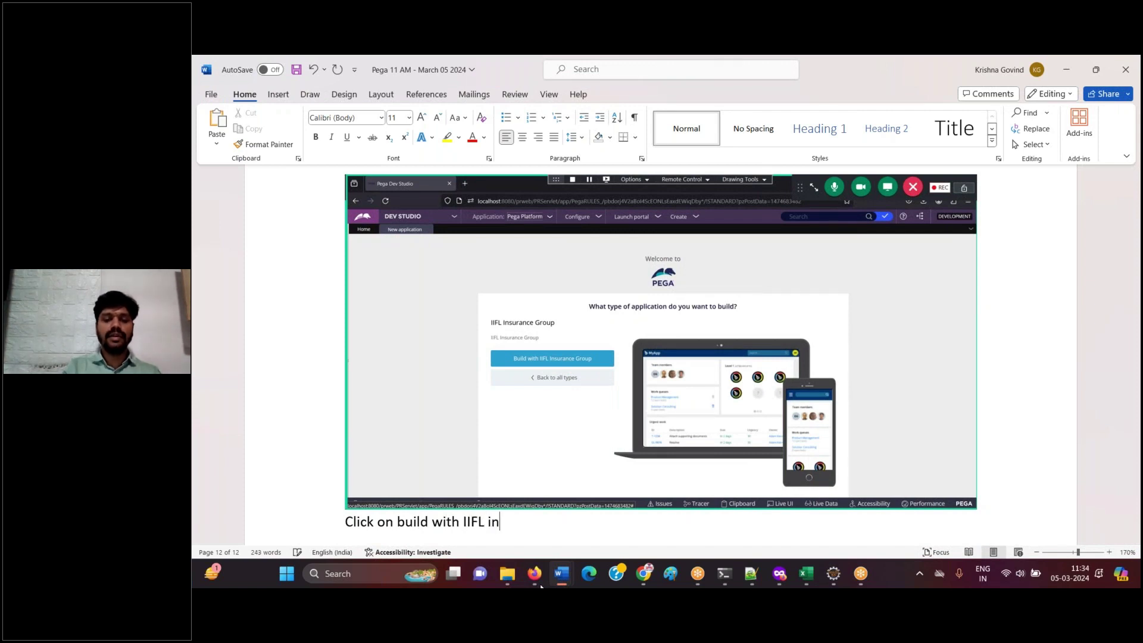
pyautogui.write('surance group')
pyautogui.press('Return')
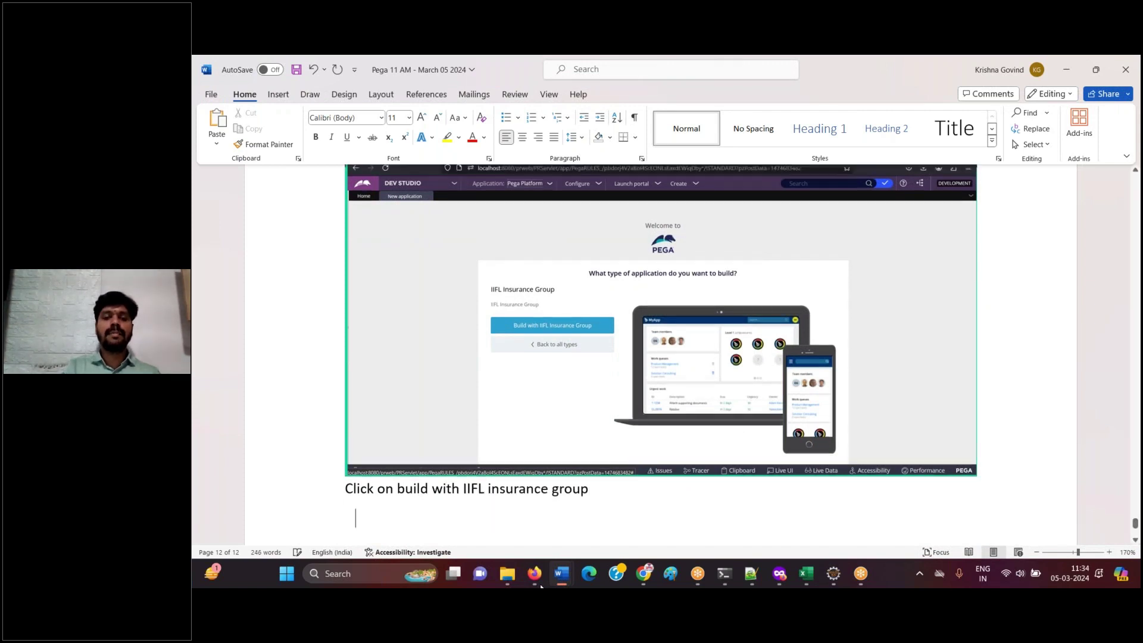
pyautogui.hotkey('ctrl', 's')
pyautogui.click(530, 579)
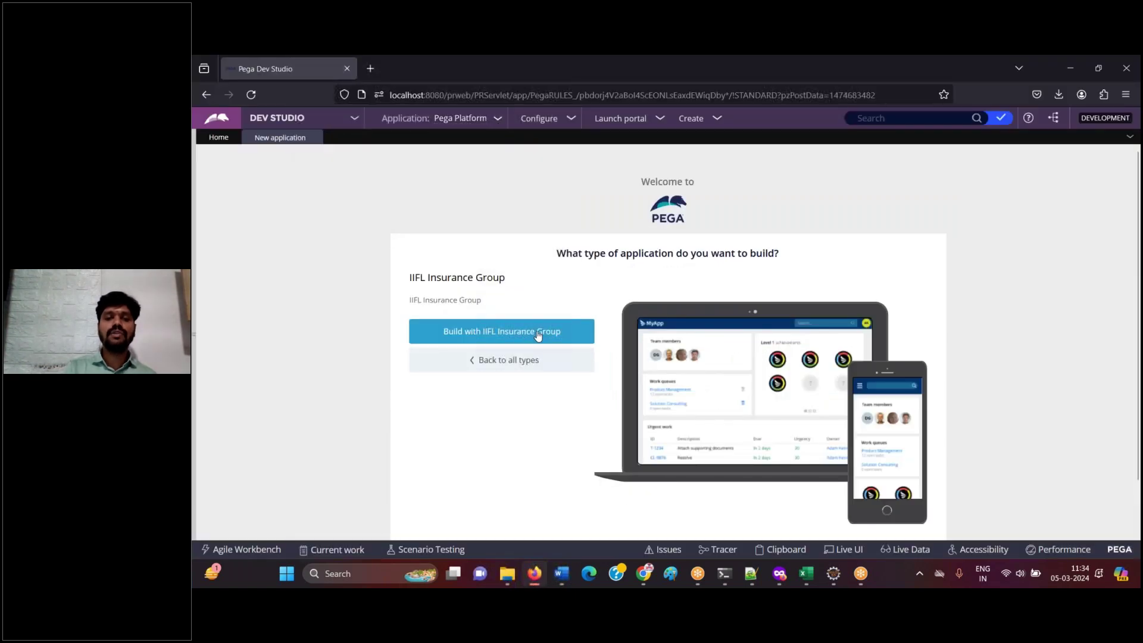
# - Build with IIFL Insurance Group and log the case types screenshot captioned 'Continue'
pyautogui.click(538, 333)
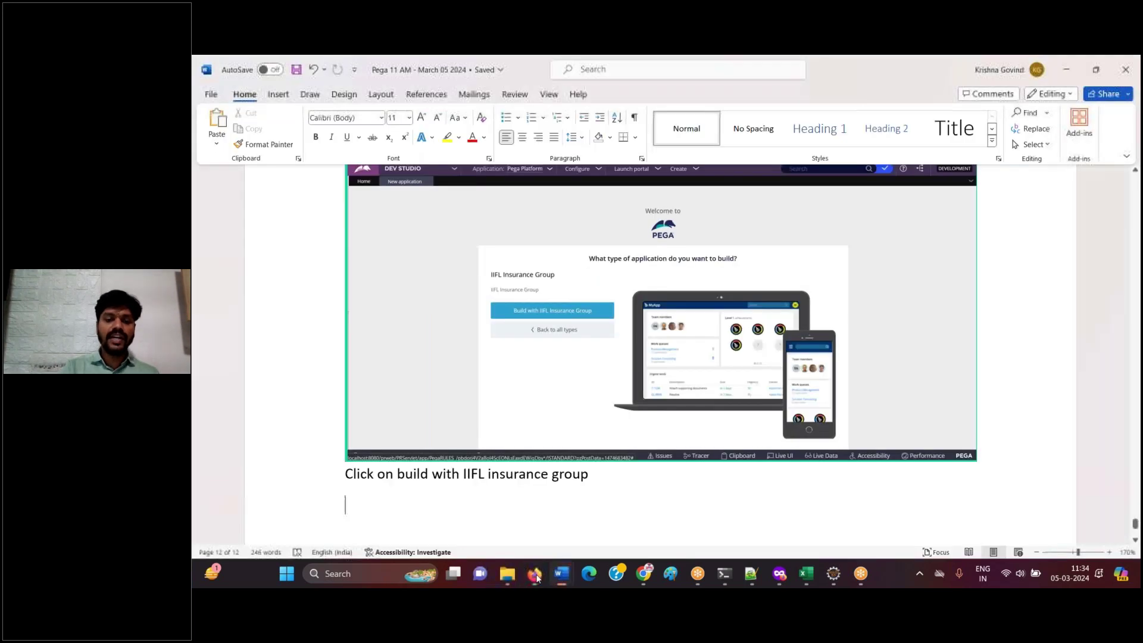
pyautogui.click(536, 575)
pyautogui.hotkey('ctrl', 'v')
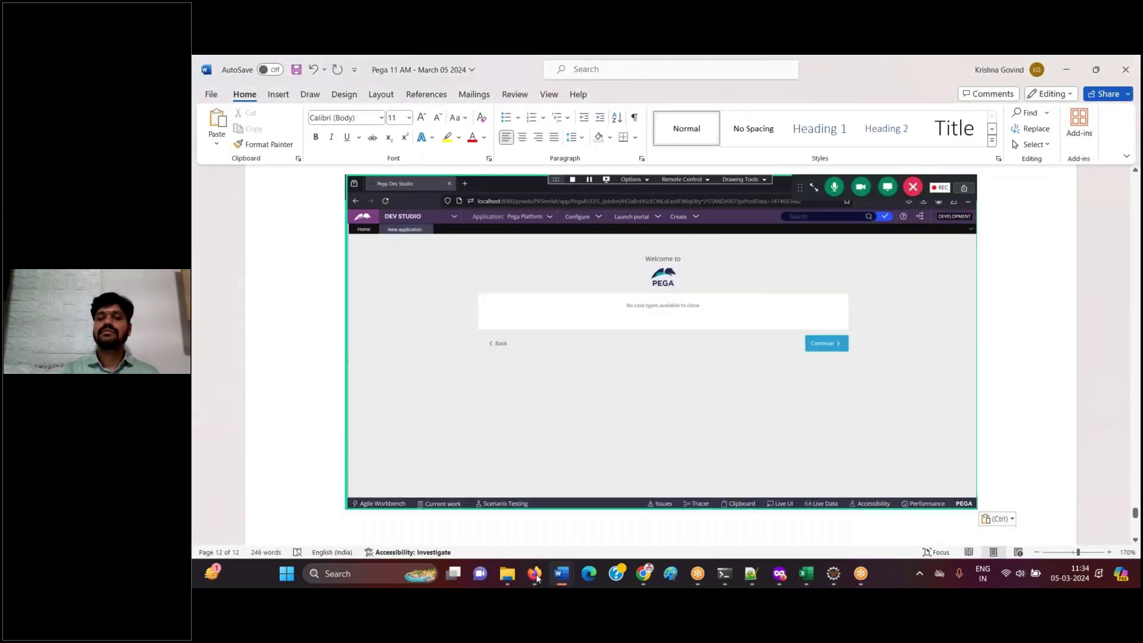
pyautogui.click(534, 573)
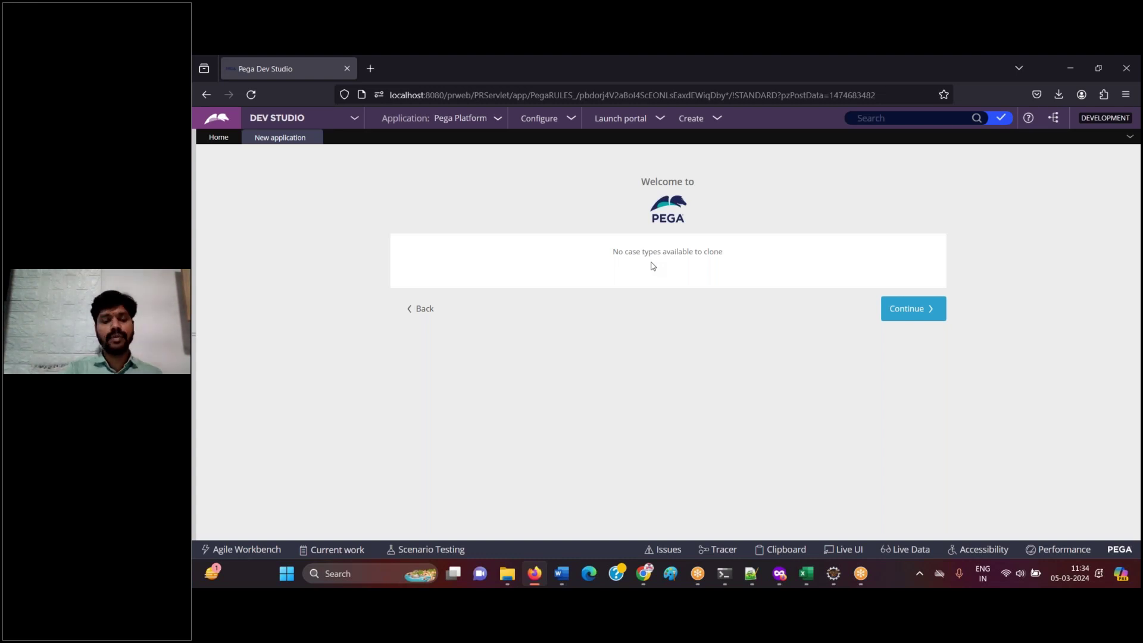
pyautogui.click(534, 574)
pyautogui.write('Continue')
pyautogui.press('Return')
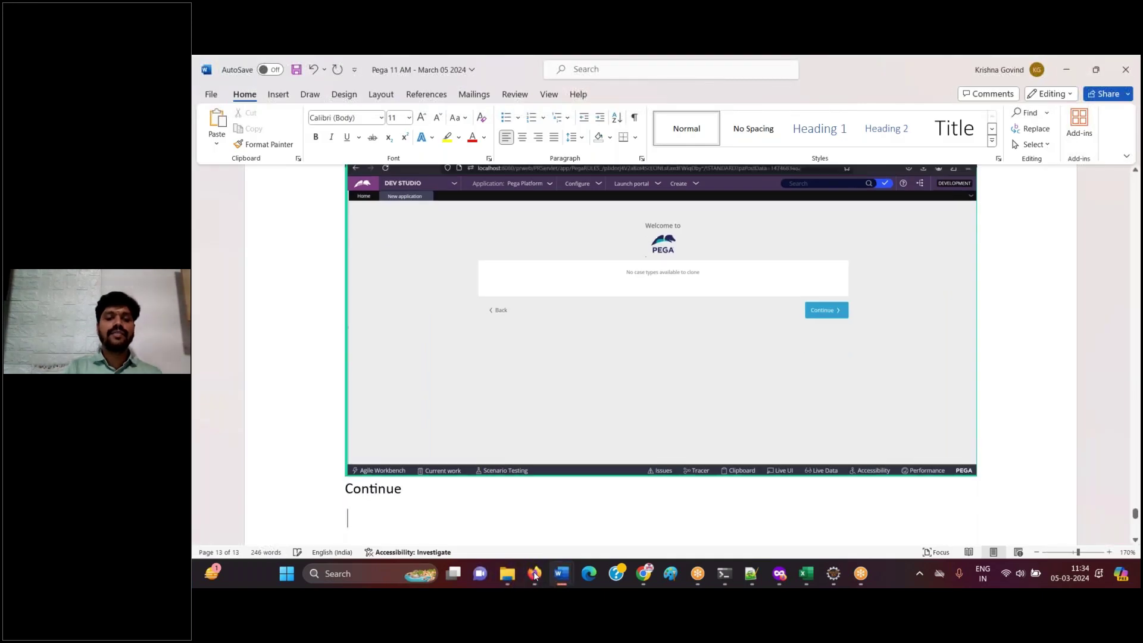
pyautogui.click(534, 573)
# - Pass the case types step, log the data types screenshot as 'Continue', then pass data types
pyautogui.click(915, 320)
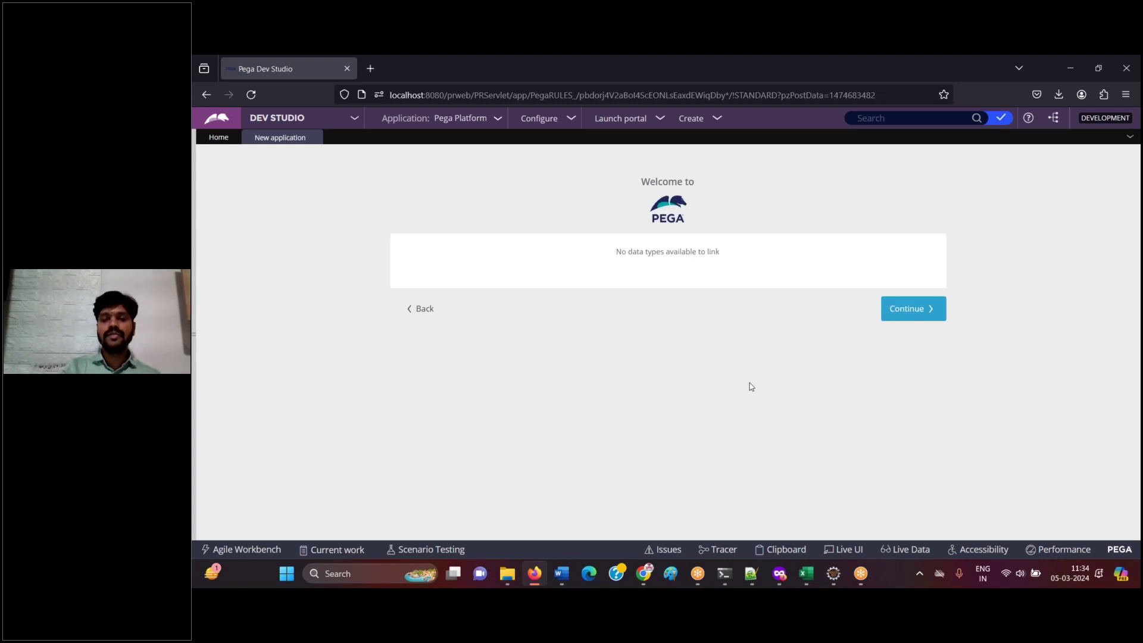
pyautogui.hotkey('ctrl', 'v')
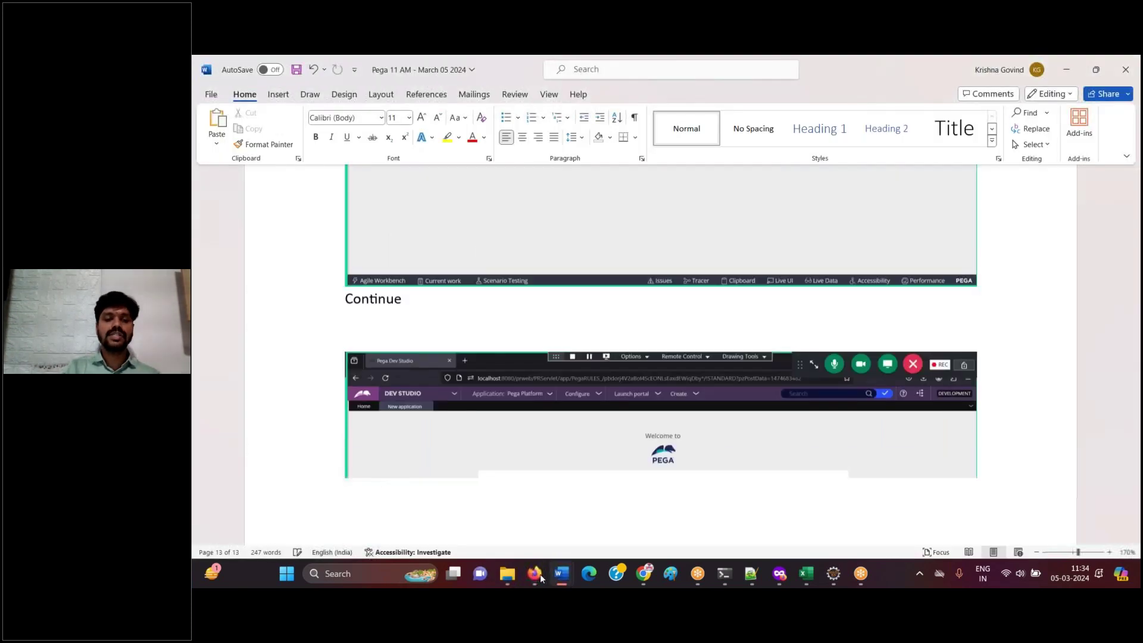
pyautogui.press('Return')
pyautogui.write('Continue')
pyautogui.press('Return')
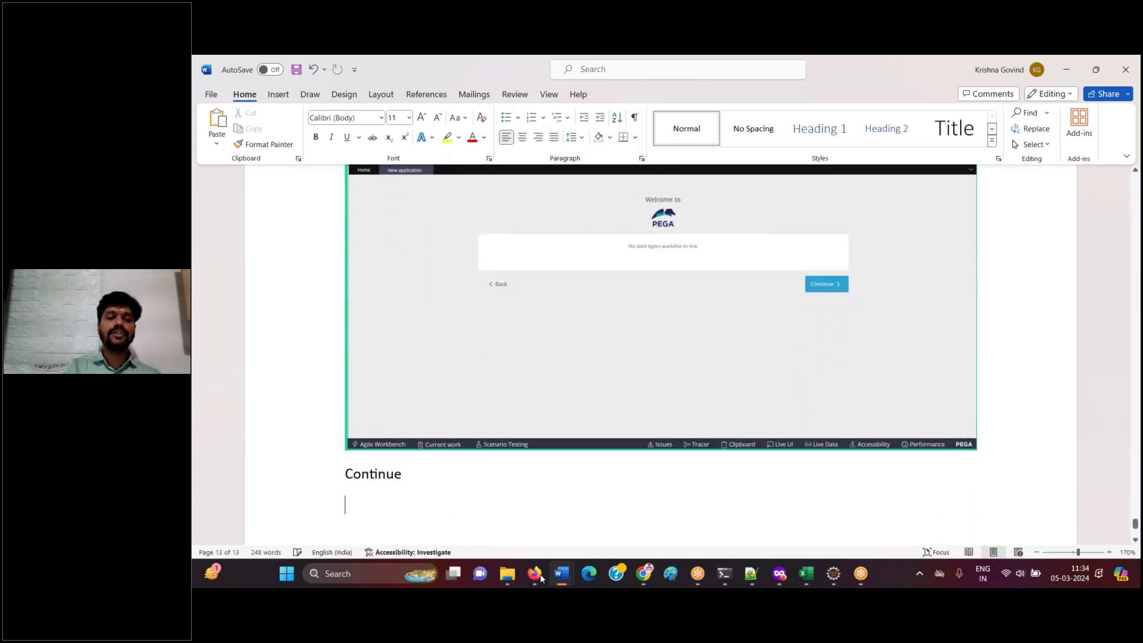
pyautogui.click(534, 573)
pyautogui.click(910, 310)
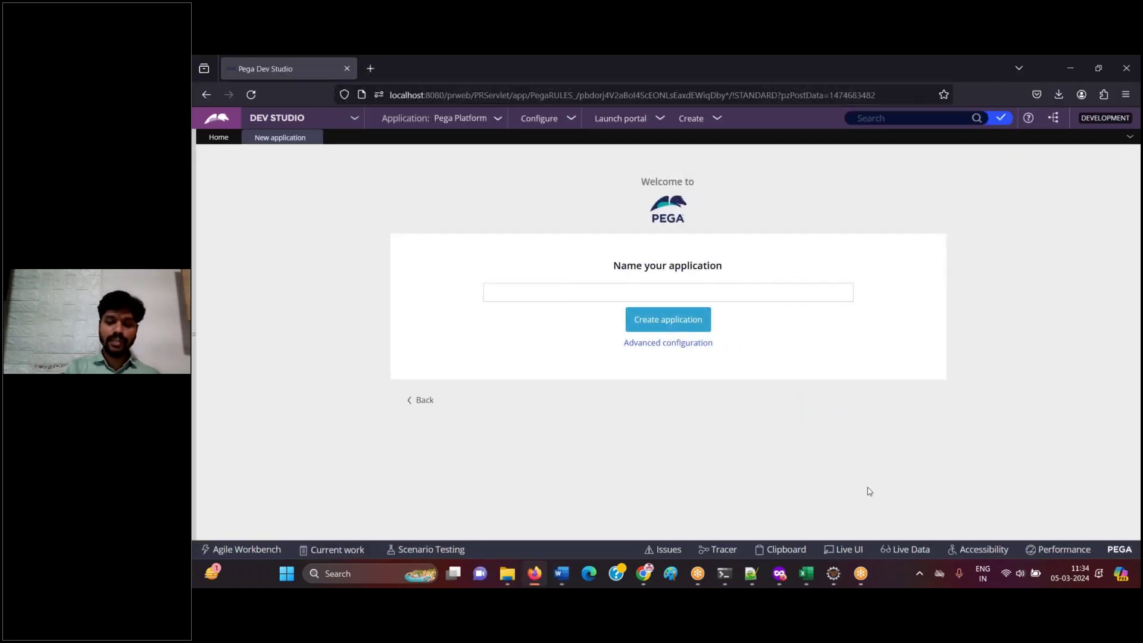
# - Paste the previous screenshot into Word and name the application 'IIFL Auto Insurance'
pyautogui.click(534, 573)
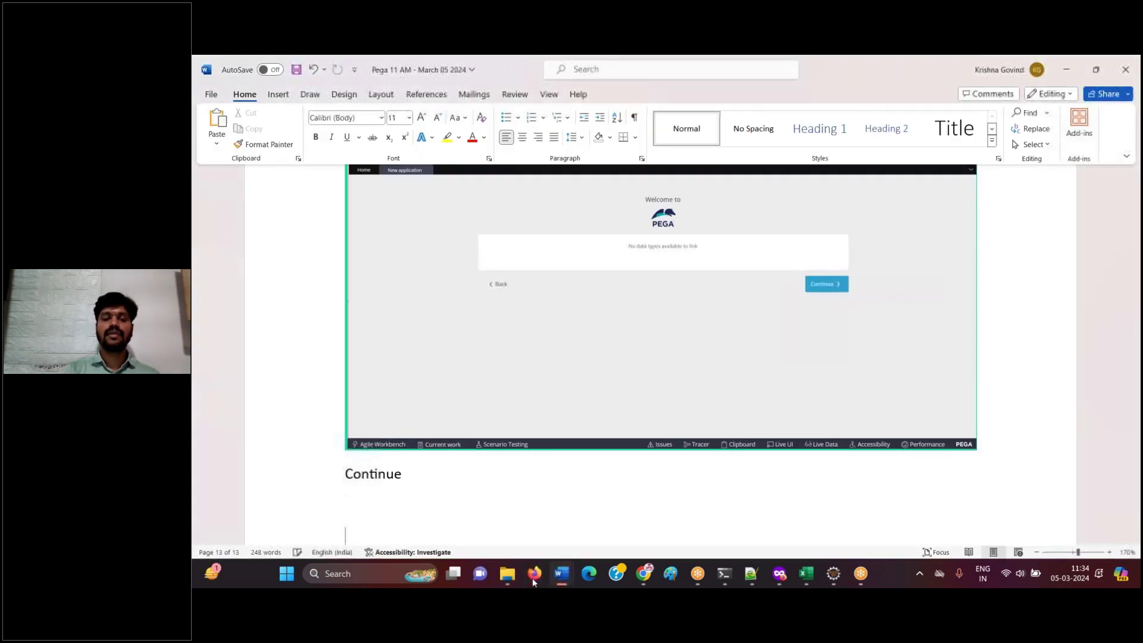
pyautogui.hotkey('ctrl', 'v')
pyautogui.click(532, 573)
pyautogui.write('lIFL ')
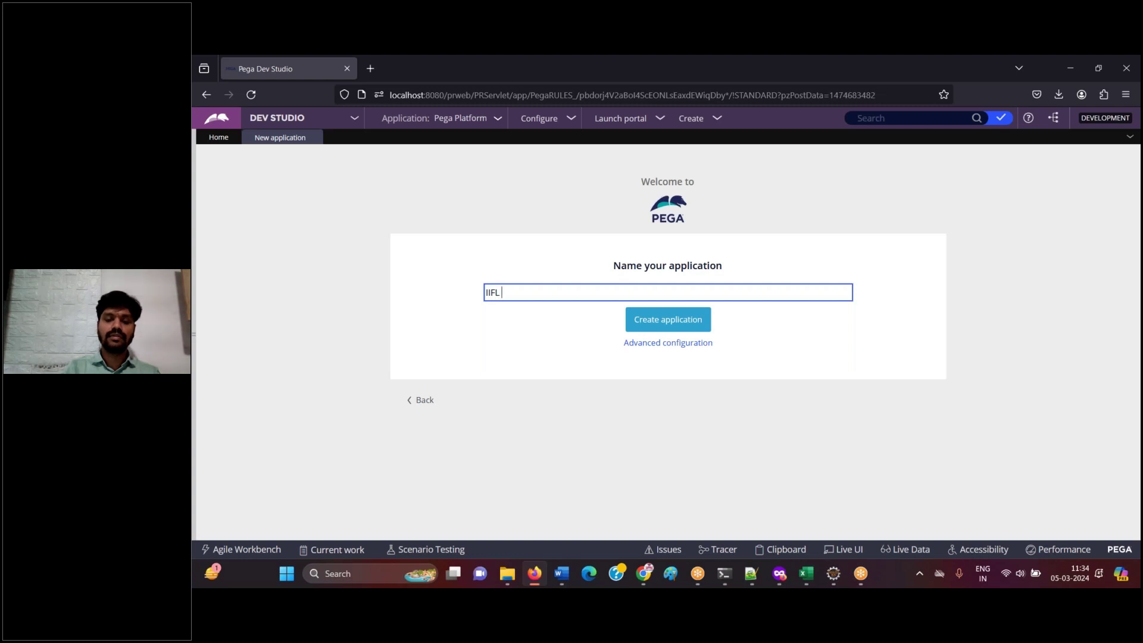
pyautogui.write('Auto Insurance')
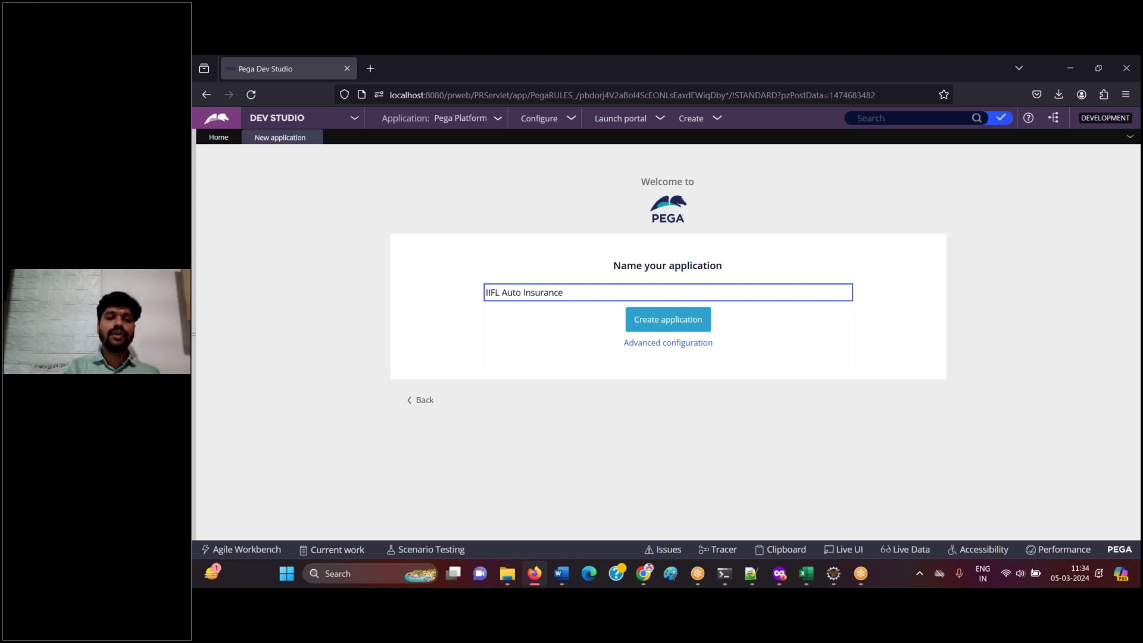
pyautogui.press('Tab')
pyautogui.click(596, 293)
pyautogui.hotkey('ctrl', 'a')
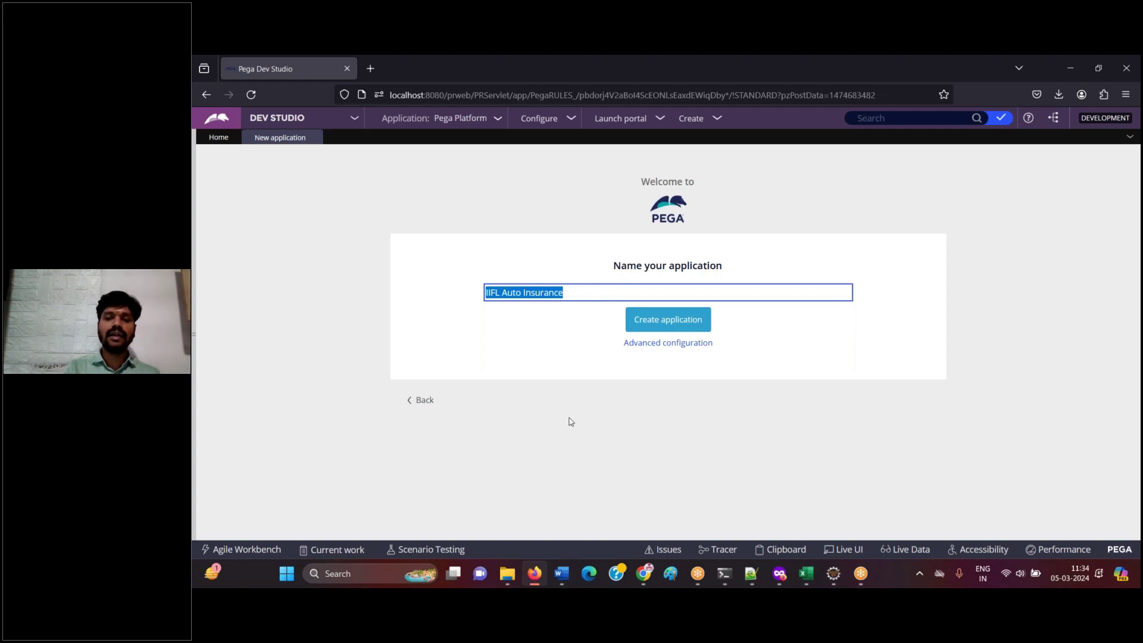
# - Paste the naming-form screenshot into Word, captioned 'Click on advanced configuration'
pyautogui.hotkey('alt', 'Tab')
pyautogui.hotkey('ctrl', 'v')
pyautogui.press('Return')
pyautogui.write('Click on advance')
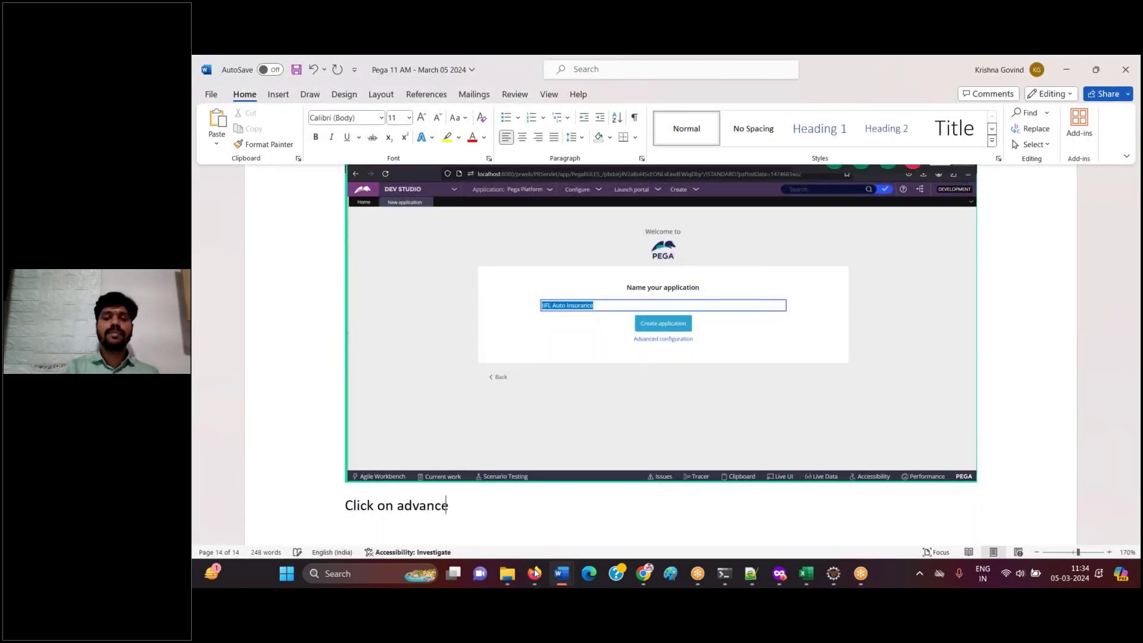
pyautogui.write('d configuration')
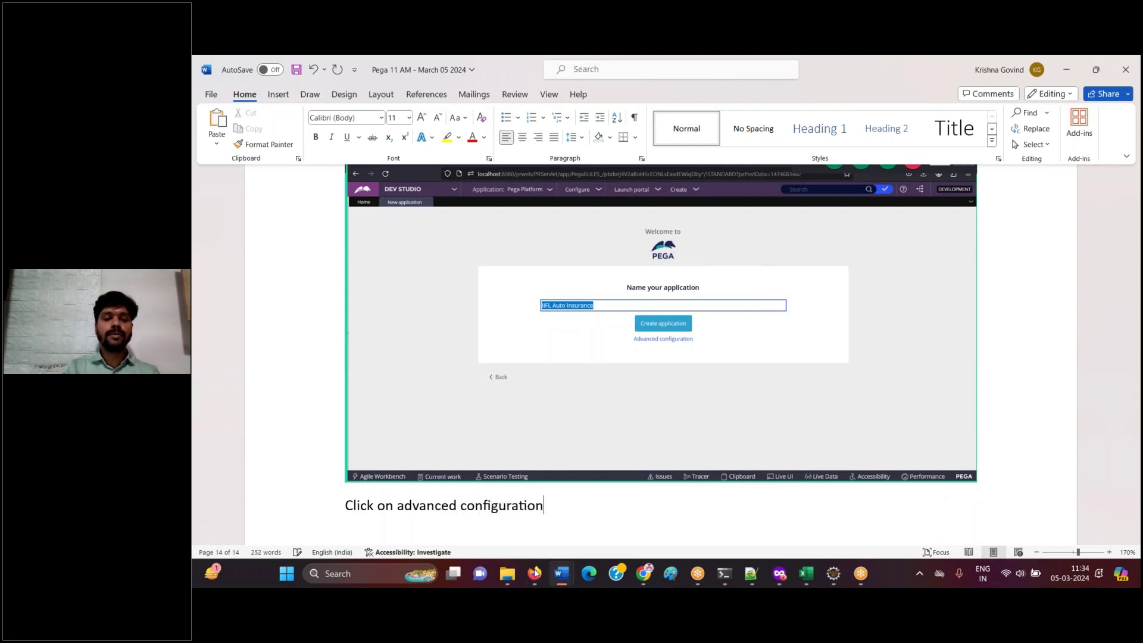
# - Open Advanced configuration, highlight the Implementation structure, and paste the form screenshots into Word
pyautogui.press('Return')
pyautogui.click(534, 572)
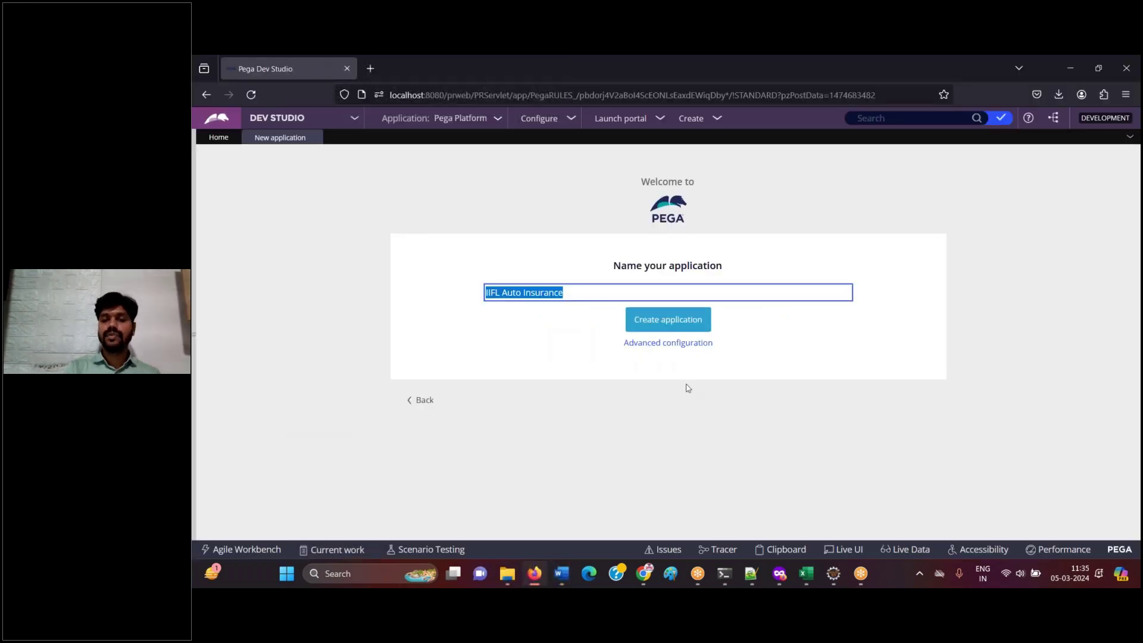
pyautogui.click(692, 348)
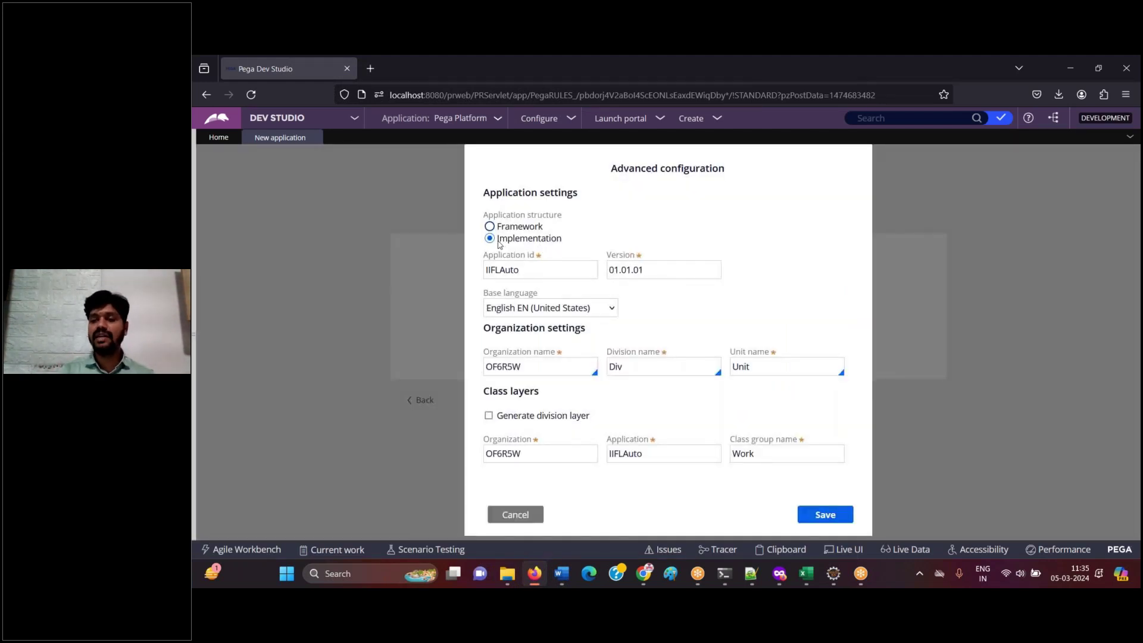
pyautogui.moveTo(499, 244); pyautogui.dragTo(582, 243)
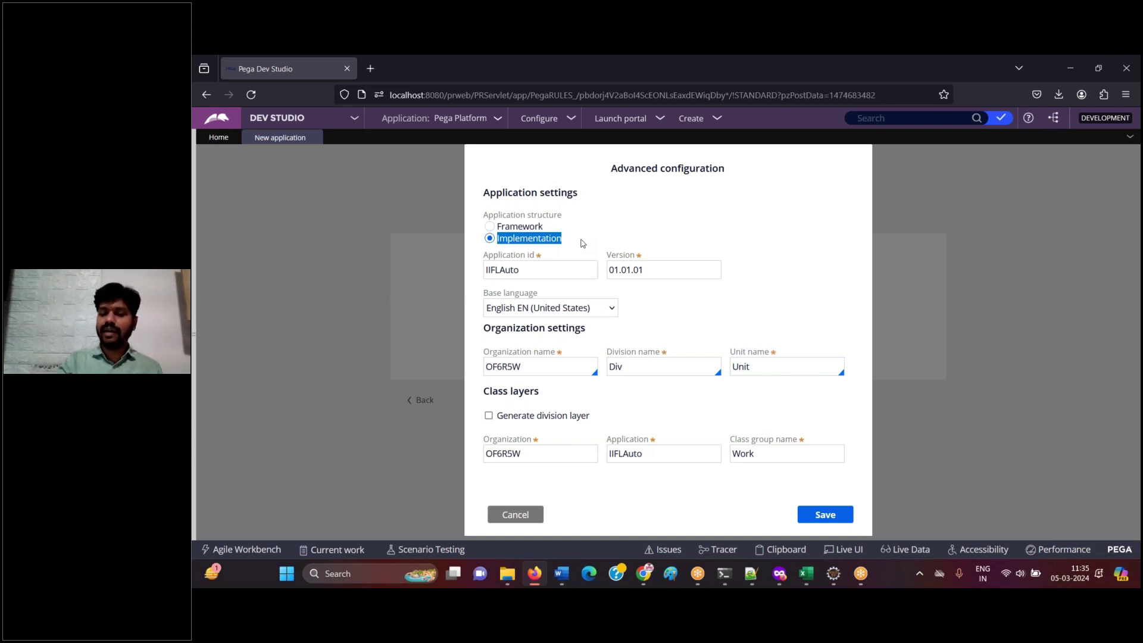
pyautogui.click(534, 573)
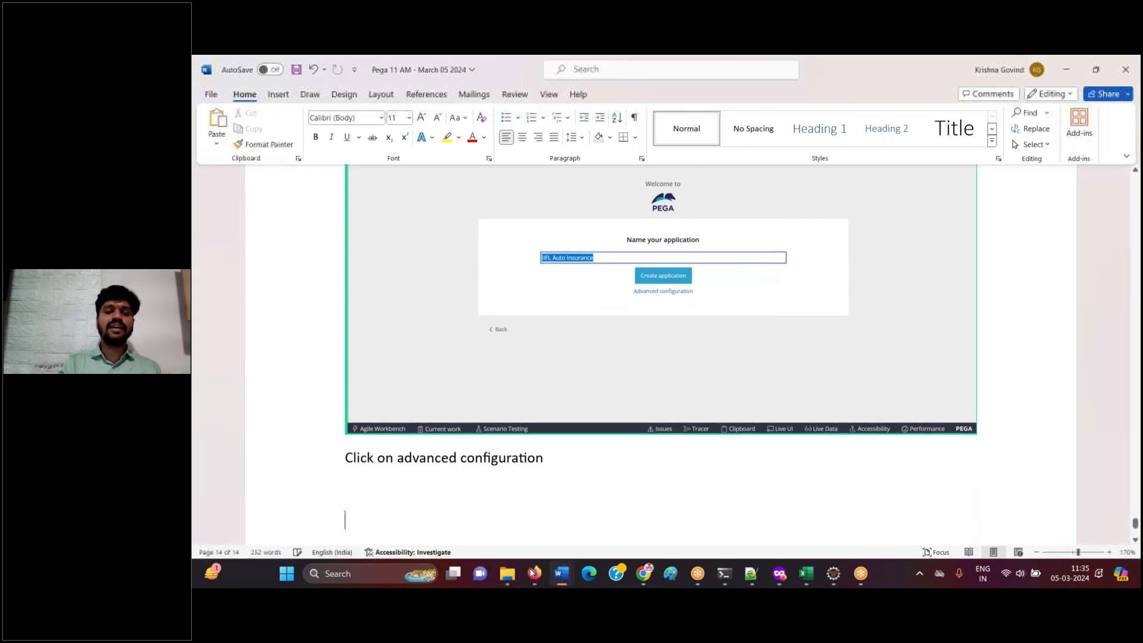
pyautogui.hotkey('ctrl', 'v')
pyautogui.click(534, 573)
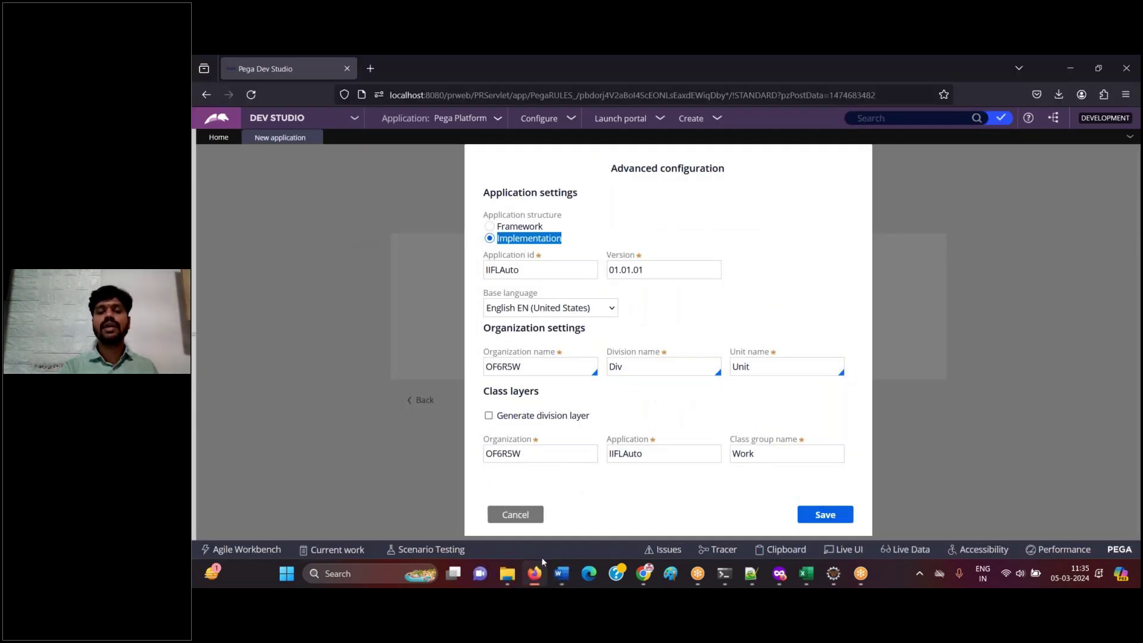
pyautogui.click(541, 572)
pyautogui.hotkey('ctrl', 'v')
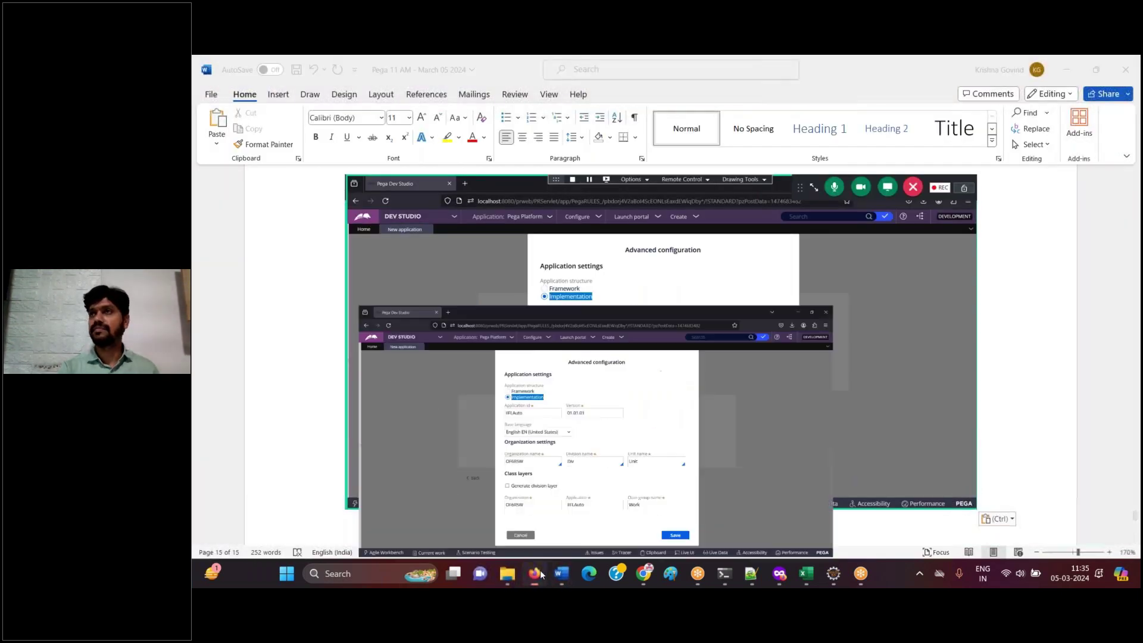
pyautogui.click(541, 573)
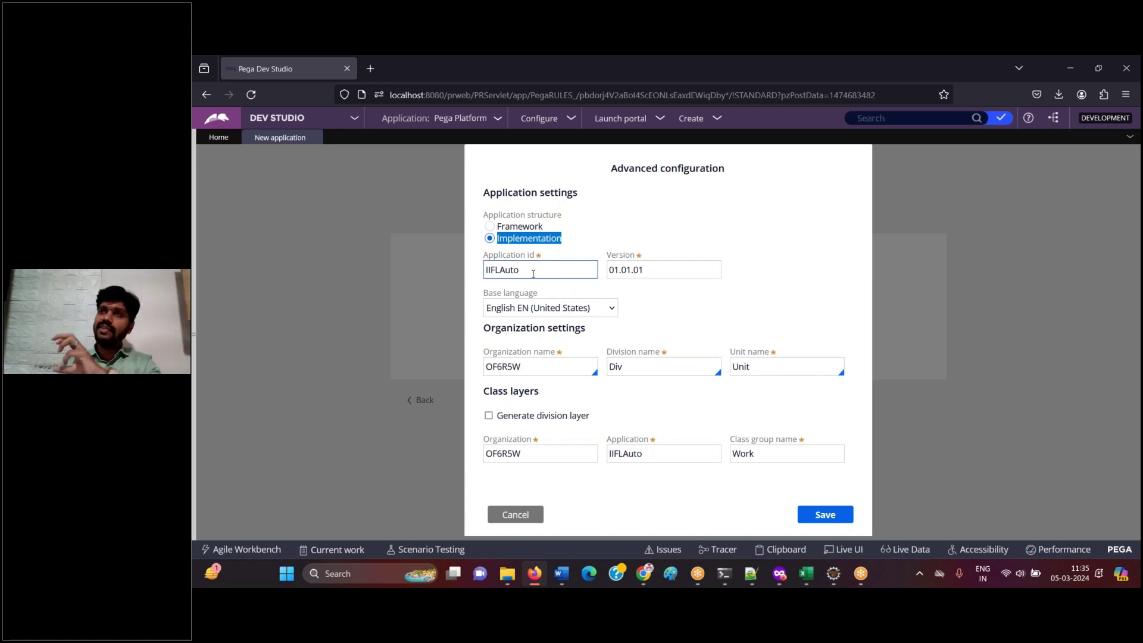
# - Highlight application id IIFLAuto and organization OF6R5W, logging the form screenshot in Word
pyautogui.moveTo(533, 274); pyautogui.dragTo(466, 263)
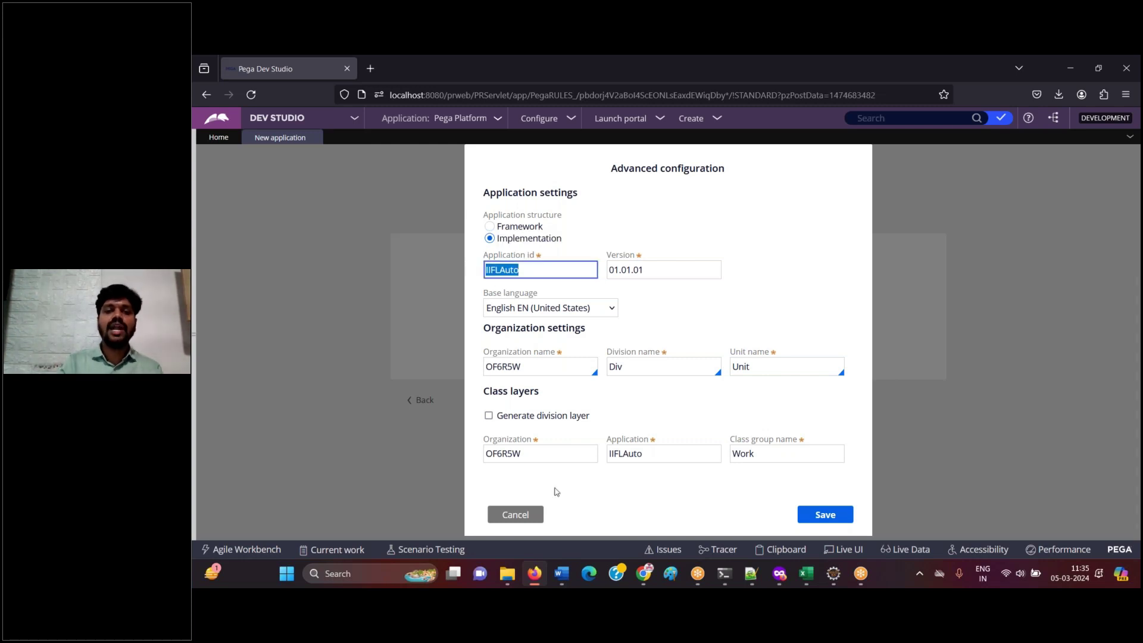
pyautogui.hotkey('alt', 'Tab')
pyautogui.hotkey('ctrl', 'v')
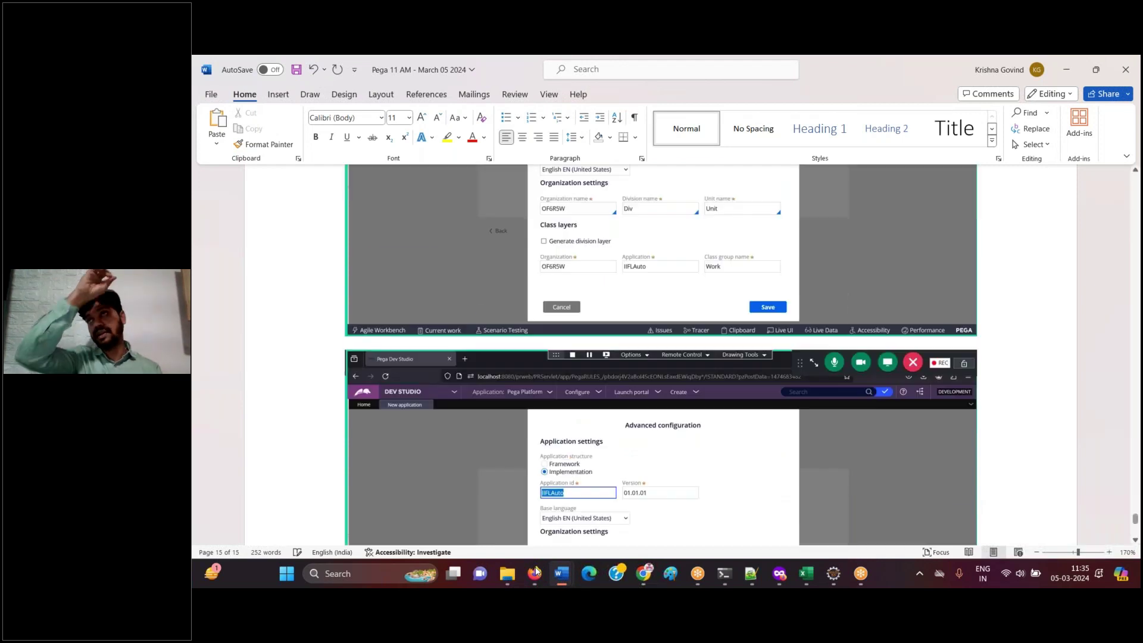
pyautogui.click(534, 572)
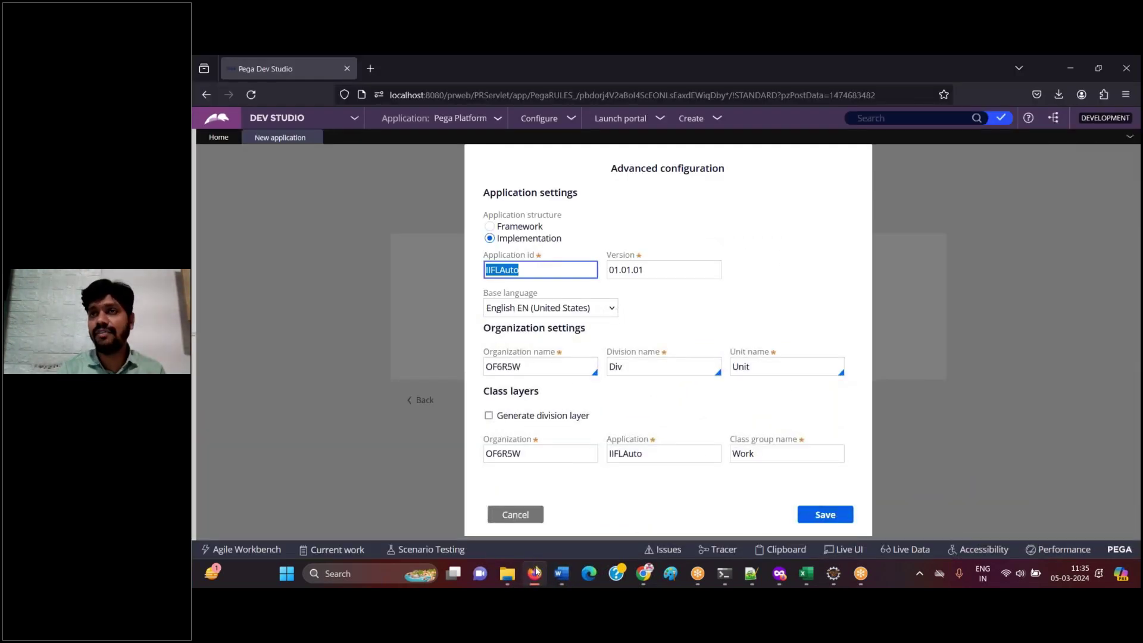
pyautogui.click(534, 572)
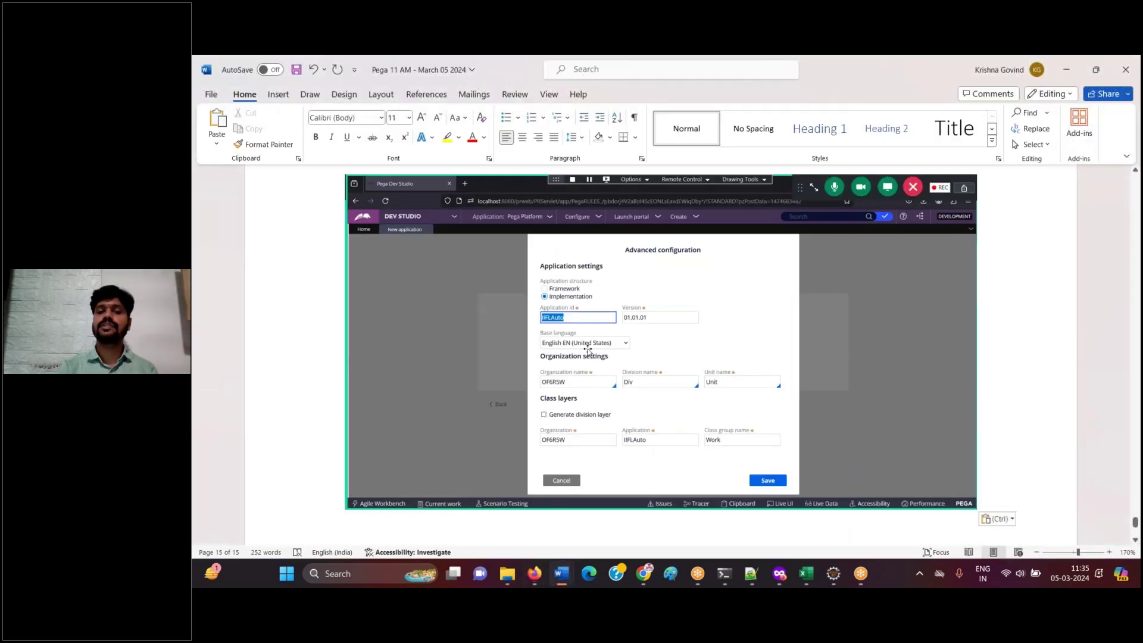
pyautogui.click(535, 572)
pyautogui.click(573, 366)
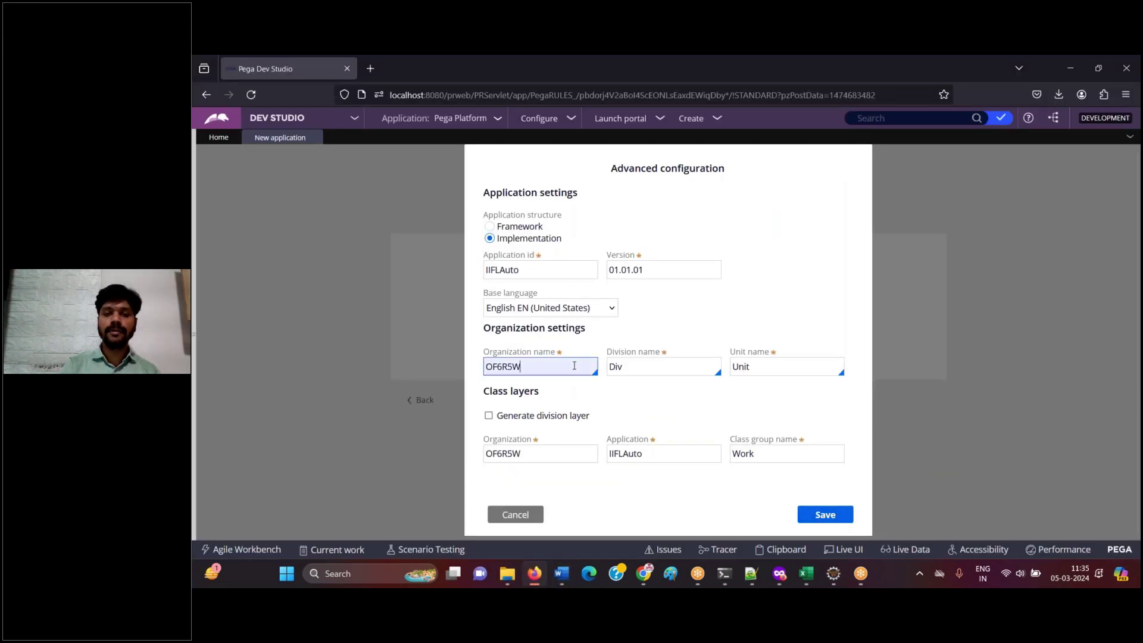
pyautogui.doubleClick(574, 365)
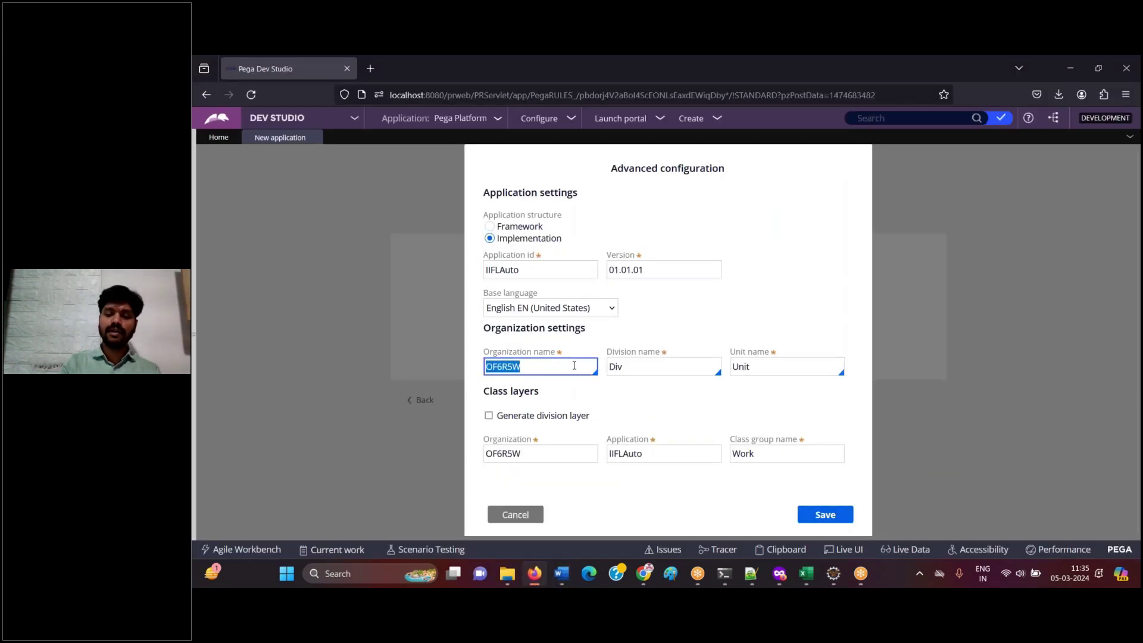
pyautogui.click(538, 580)
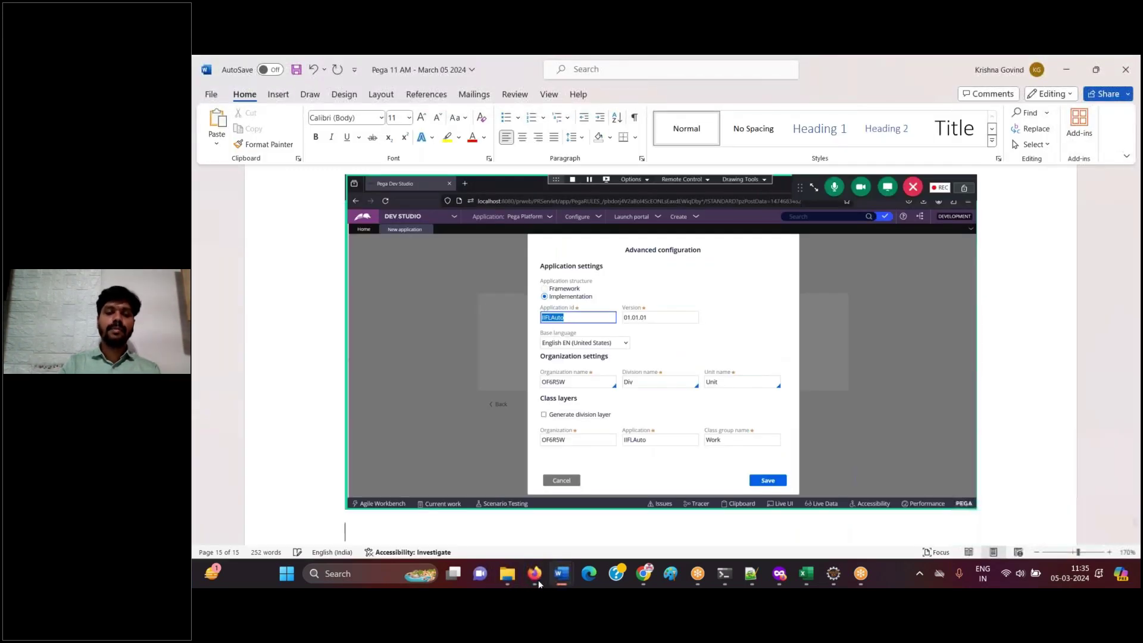
# - Write 'Remove random organization, choose the existing organization IIFL' under the screenshot in Word
pyautogui.click(535, 573)
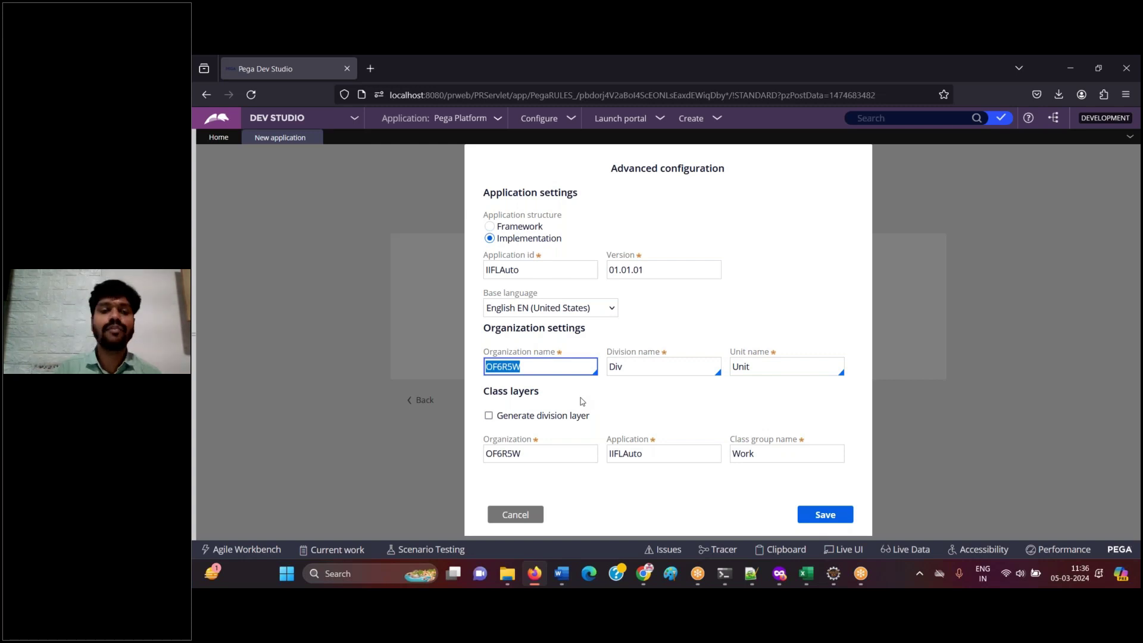
pyautogui.click(535, 580)
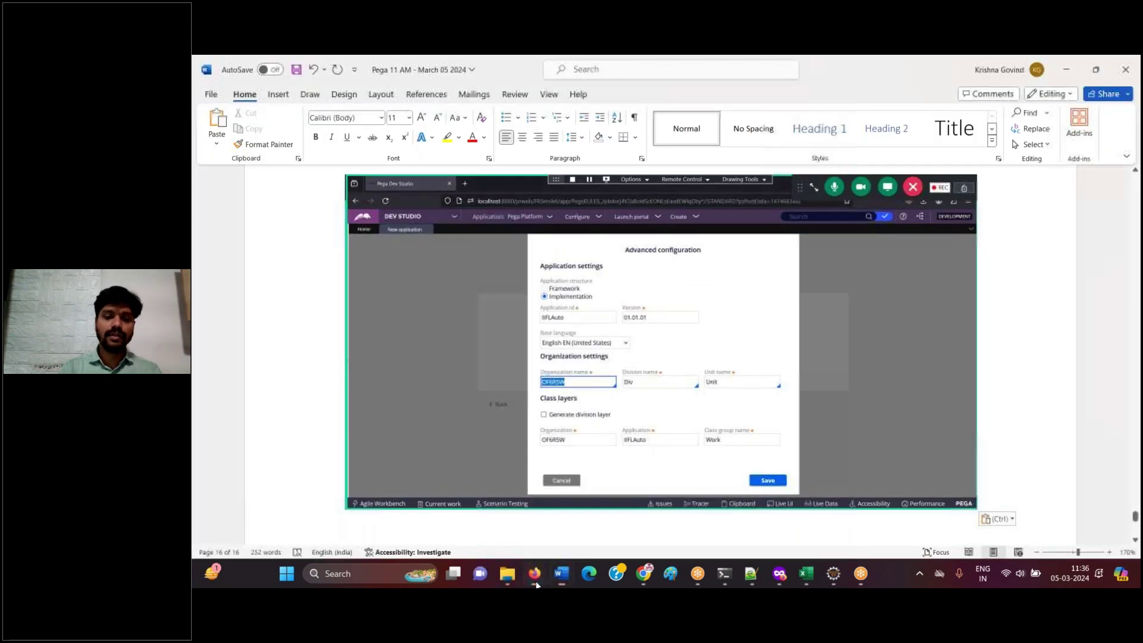
pyautogui.write('ve')
pyautogui.press('BackSpace')
pyautogui.press('BackSpace')
pyautogui.press('BackSpace')
pyautogui.press('BackSpace')
pyautogui.press('BackSpace')
pyautogui.press('BackSpace')
pyautogui.press('BackSpace')
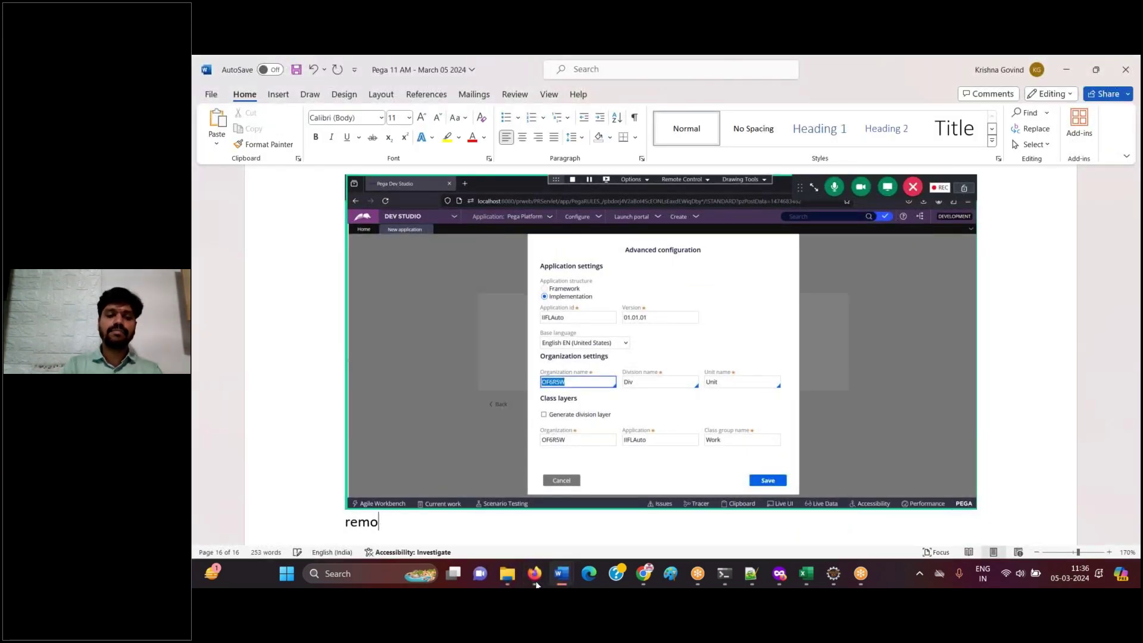
pyautogui.write('remove')
pyautogui.press('BackSpace')
pyautogui.press('BackSpace')
pyautogui.press('BackSpace')
pyautogui.press('BackSpace')
pyautogui.press('BackSpace')
pyautogui.press('BackSpace')
pyautogui.press('BackSpace')
pyautogui.write('Remove rando')
pyautogui.write('m organiza')
pyautogui.write('tion')
pyautogui.write(', choos')
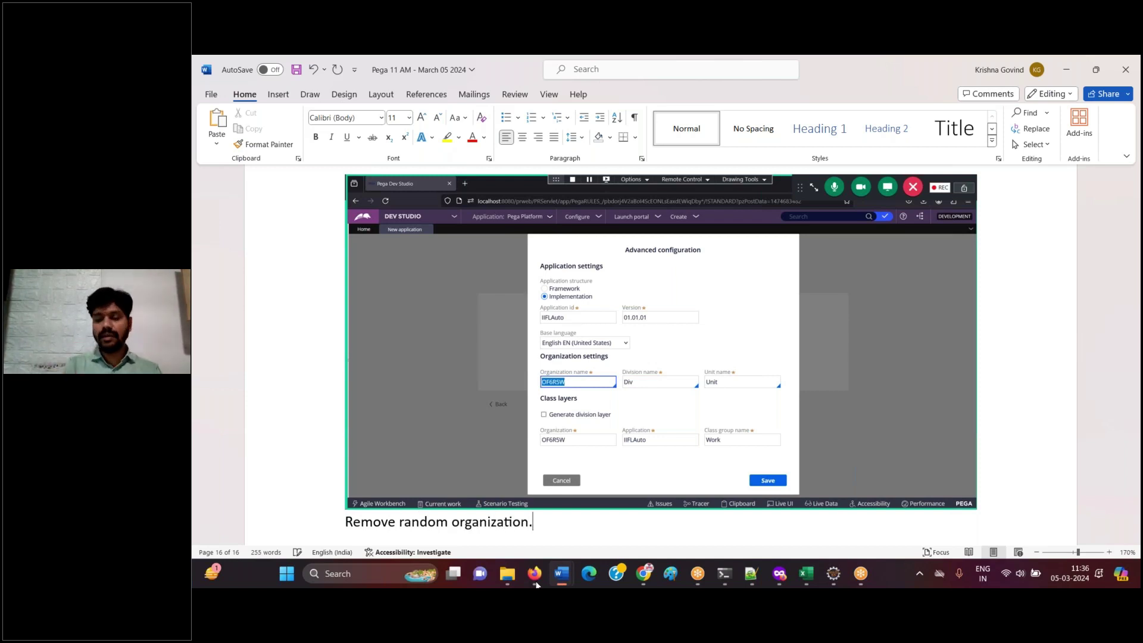
pyautogui.write('e the exis')
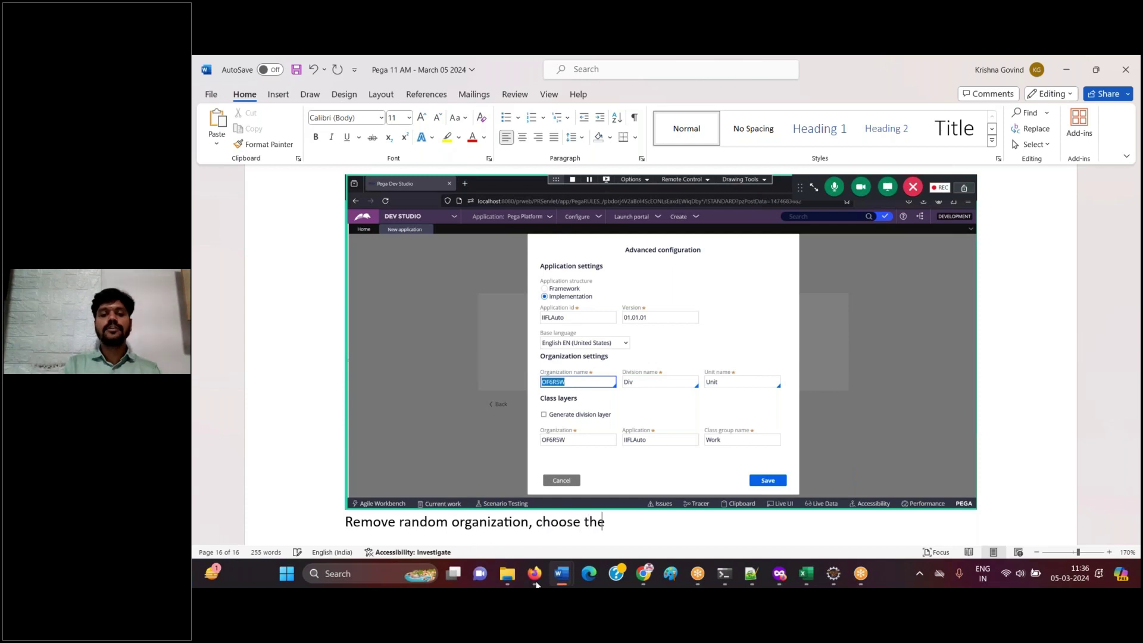
pyautogui.press('BackSpace')
pyautogui.press('BackSpace')
pyautogui.write('isting organizati')
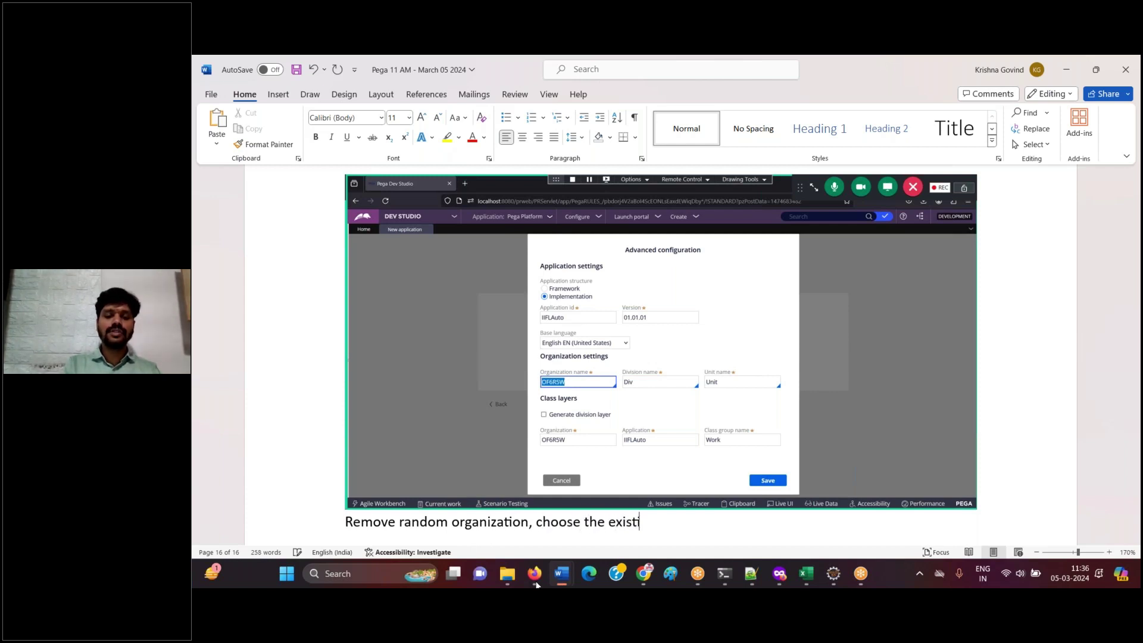
pyautogui.write('on IIFL')
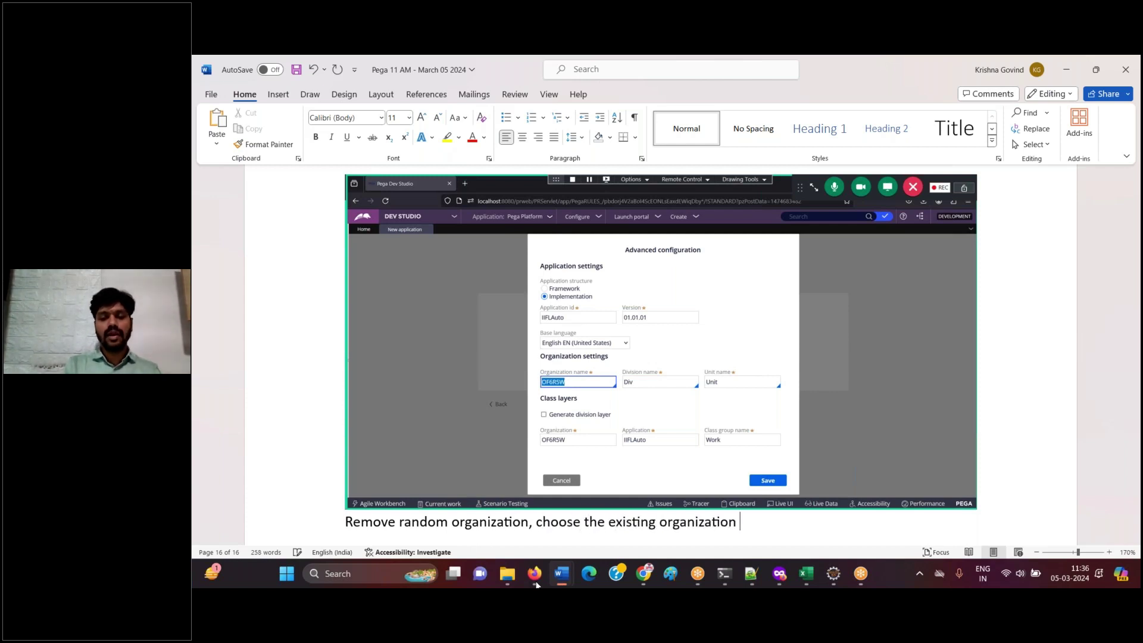
pyautogui.press('Return')
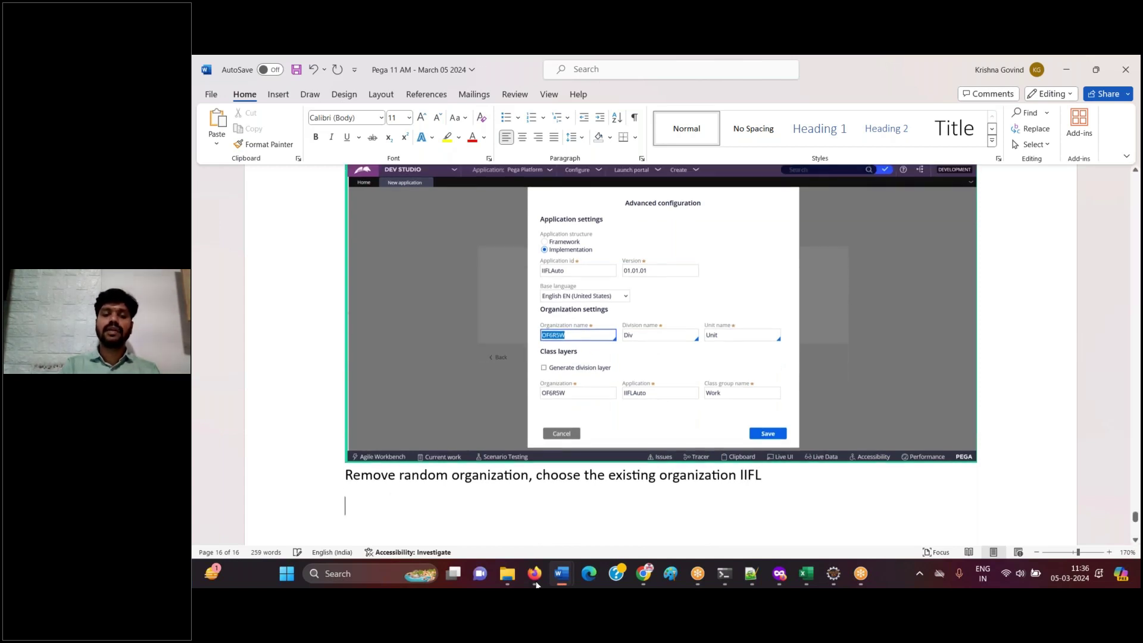
pyautogui.click(535, 582)
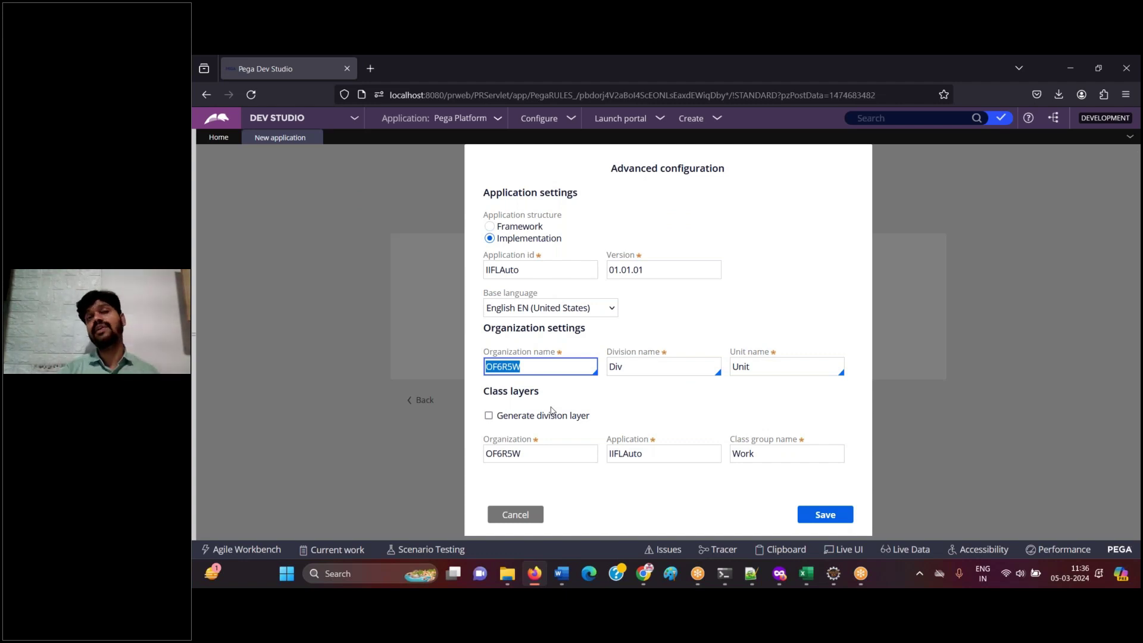
# - Delete the random name OF6R5W from the Organization name field
pyautogui.click(627, 410)
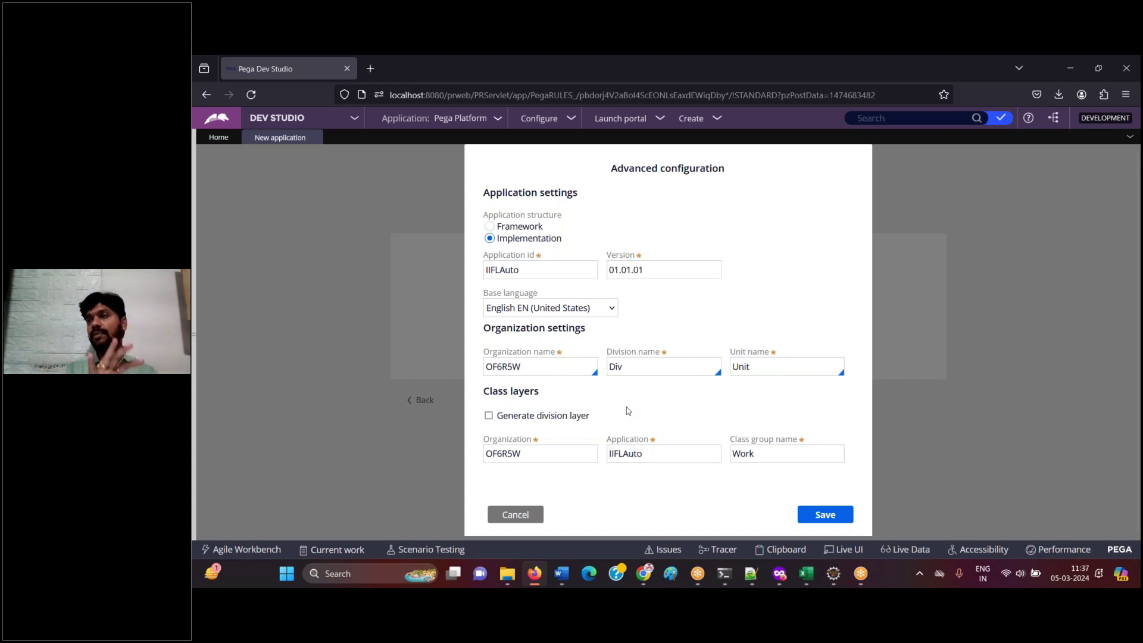
pyautogui.click(532, 365)
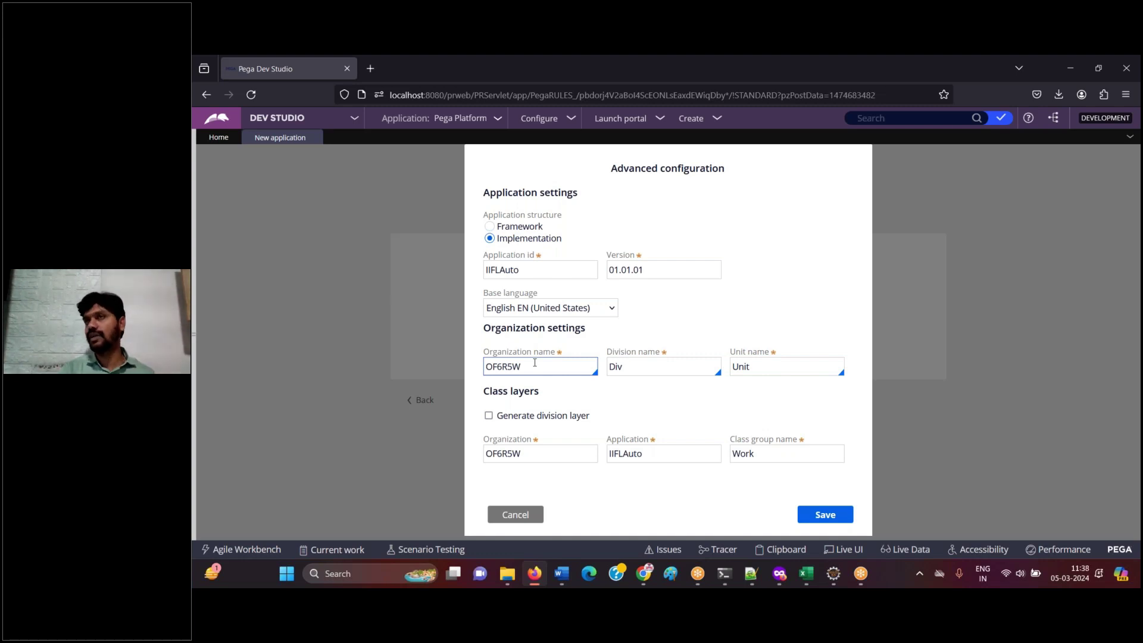
pyautogui.click(528, 369)
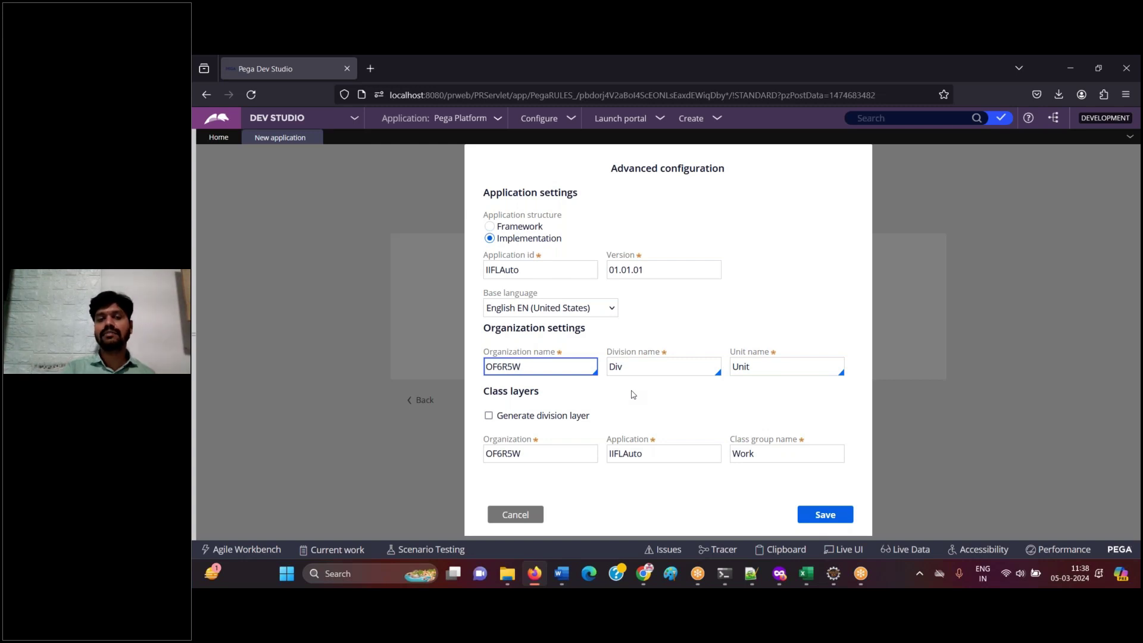
pyautogui.press('BackSpace')
pyautogui.press('BackSpace')
pyautogui.press('BackSpace')
pyautogui.press('BackSpace')
pyautogui.press('BackSpace')
pyautogui.press('BackSpace')
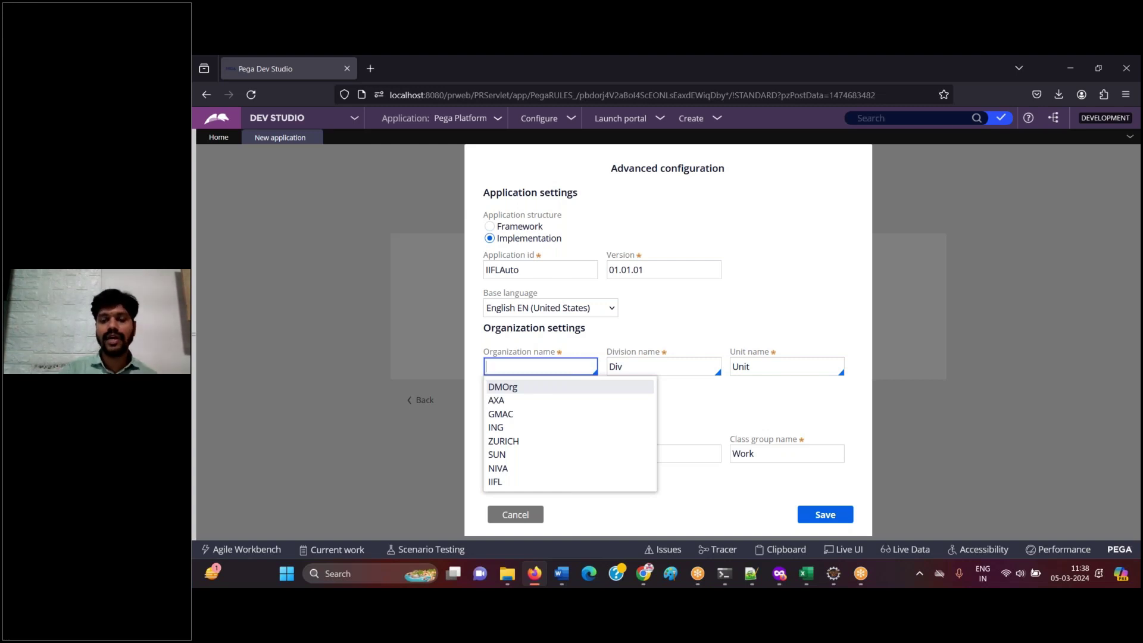
# - Pick the existing organization IIFL from the suggestions and log it in Word as 'Choose IIFL'
pyautogui.press('Down')
pyautogui.press('Down')
pyautogui.press('Down')
pyautogui.press('Down')
pyautogui.press('Down')
pyautogui.press('Down')
pyautogui.press('Down')
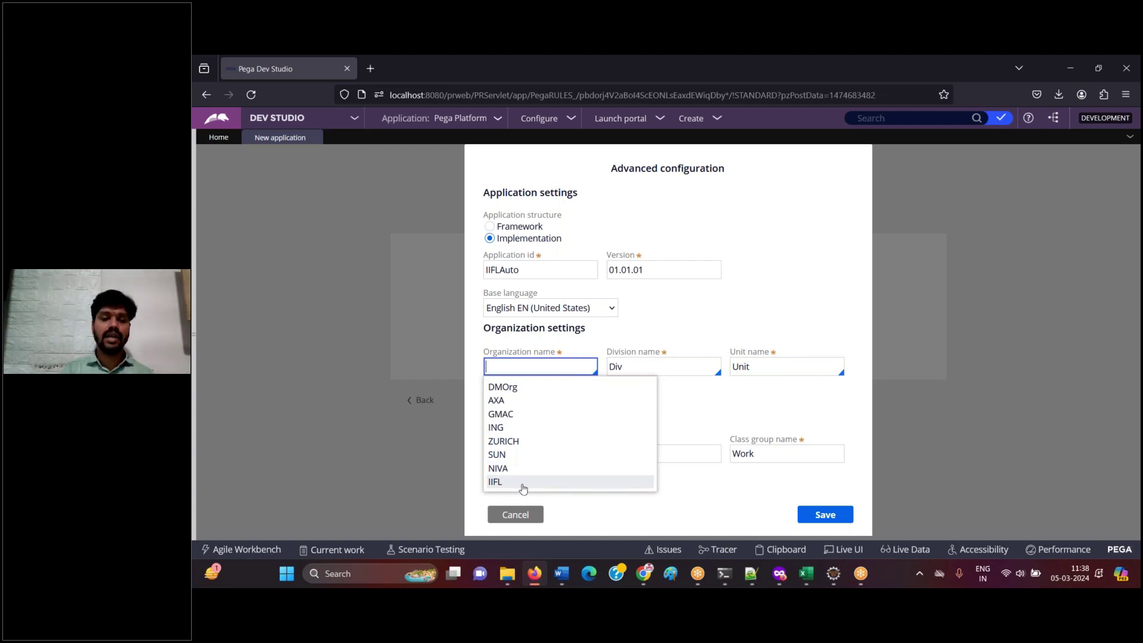
pyautogui.click(523, 483)
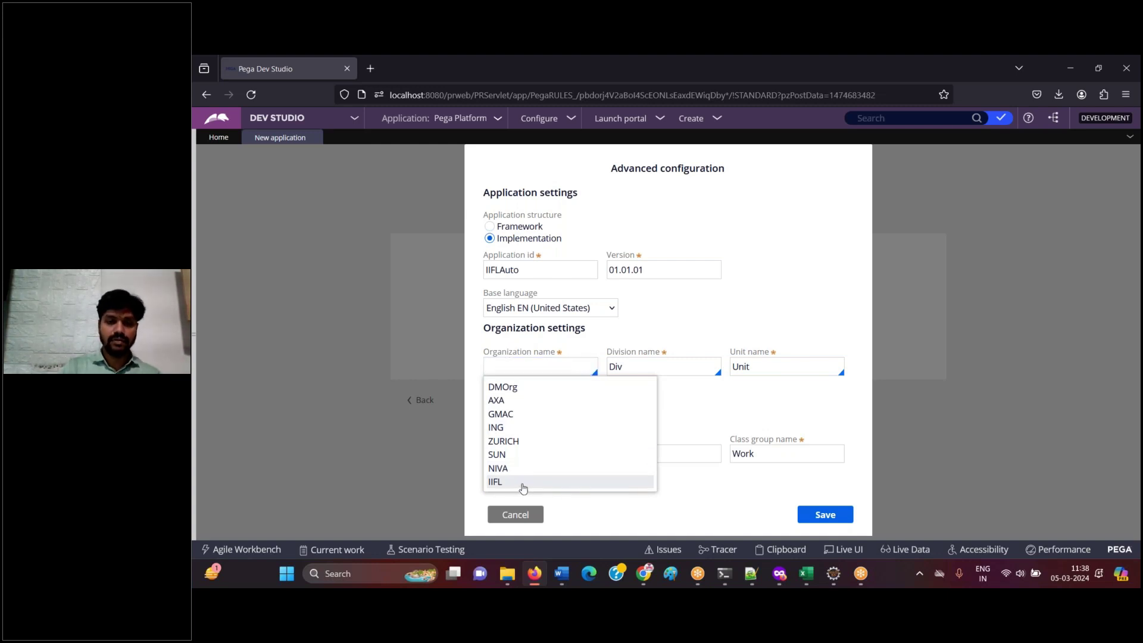
pyautogui.click(554, 576)
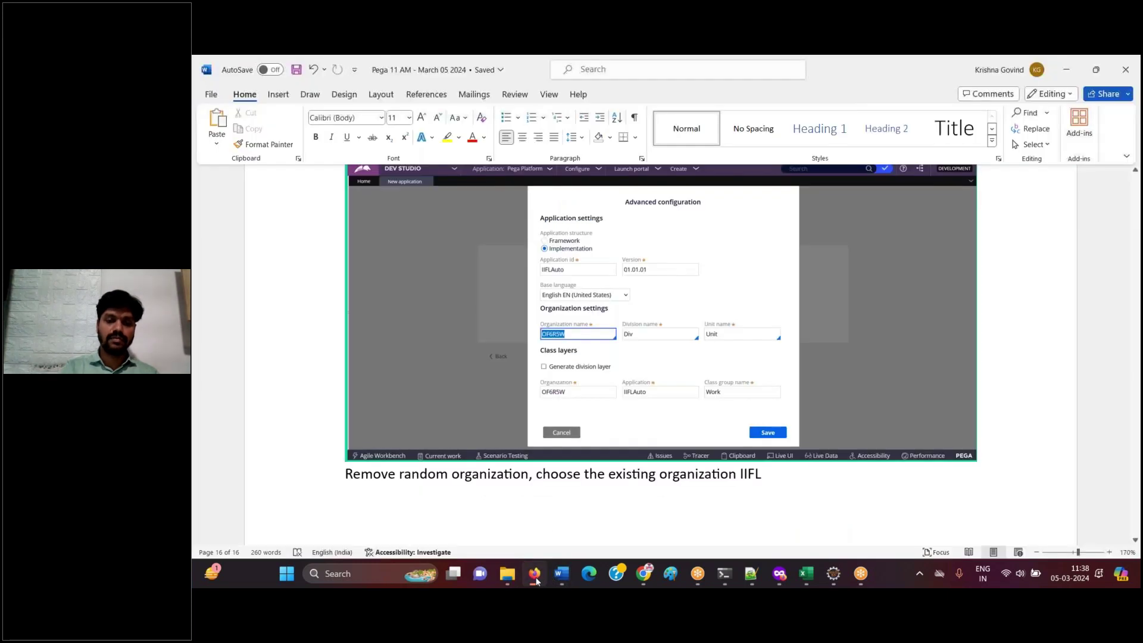
pyautogui.hotkey('ctrl', 'v')
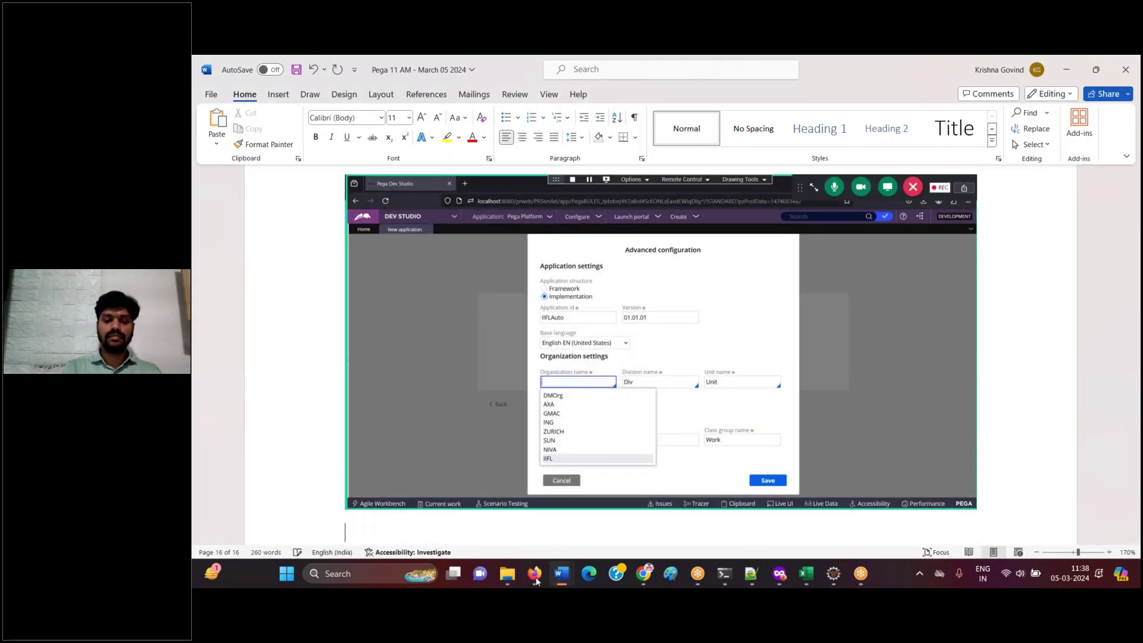
pyautogui.write('Choose IIFL')
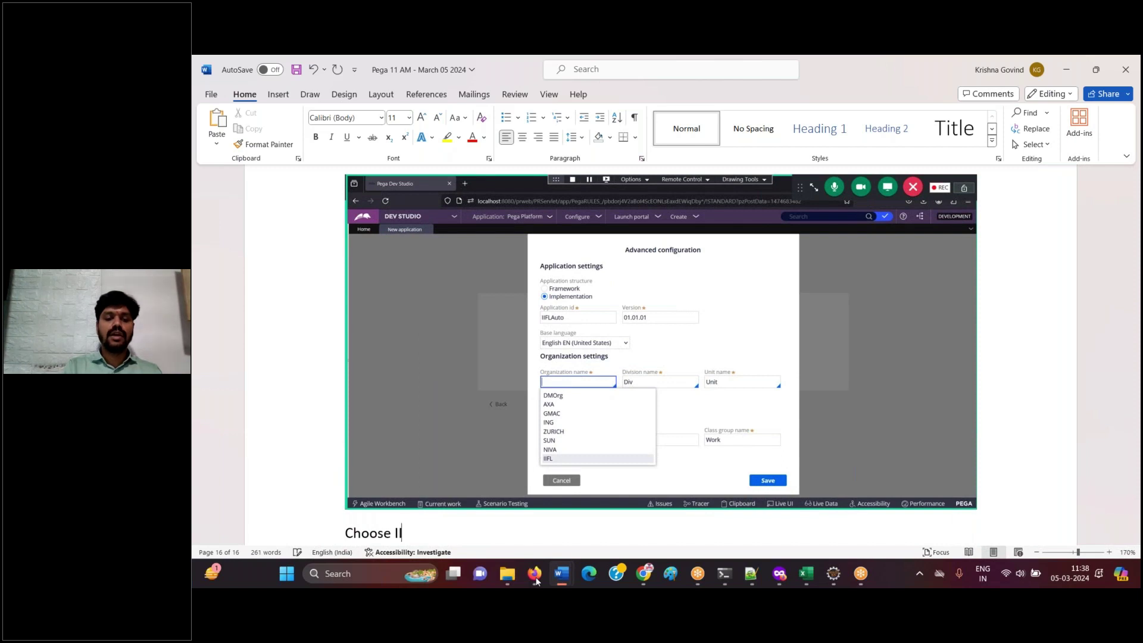
pyautogui.press('Return')
# - Paste the dialog screenshot into Word captioned 'Save', then close Advanced configuration
pyautogui.click(535, 574)
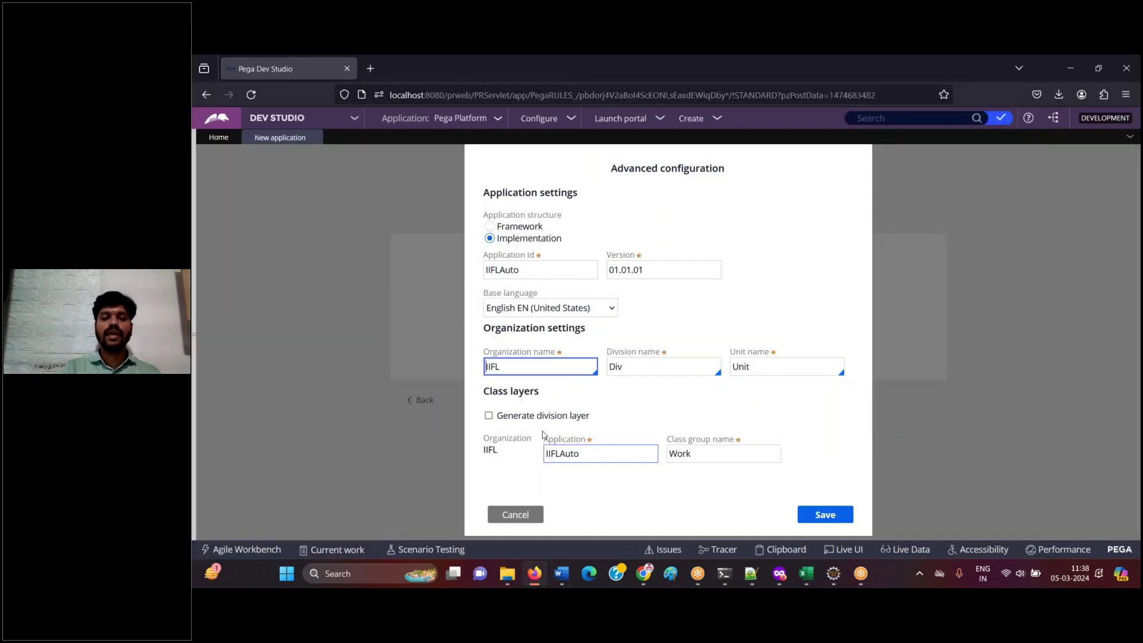
pyautogui.click(559, 573)
pyautogui.hotkey('ctrl', 'v')
pyautogui.press('Return')
pyautogui.write('Save')
pyautogui.press('Return')
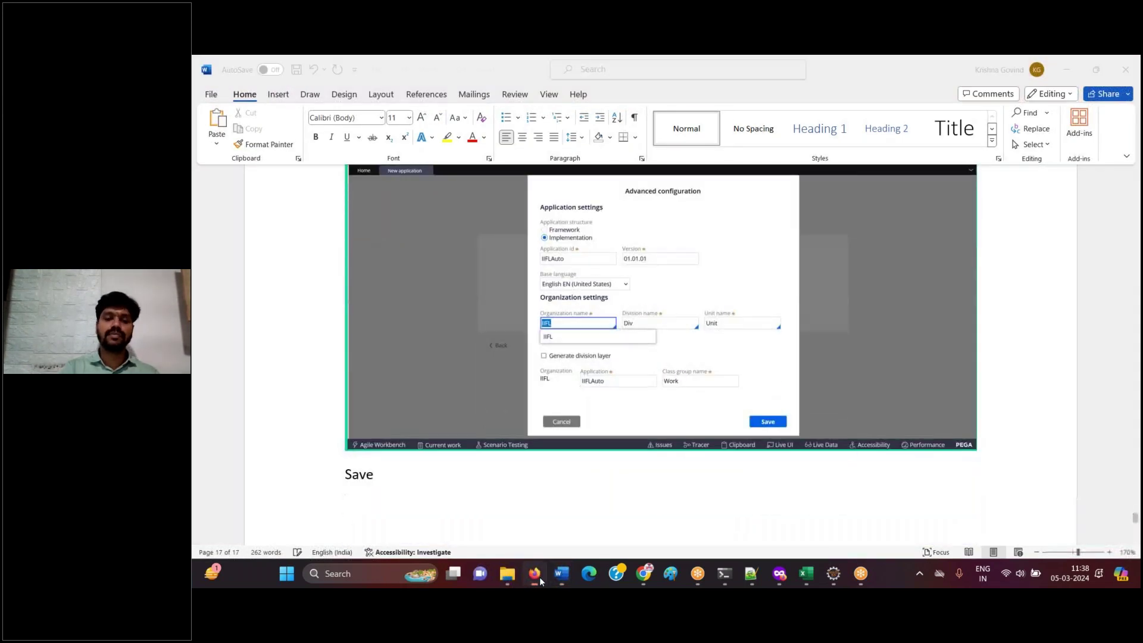
pyautogui.click(539, 577)
pyautogui.press('Escape')
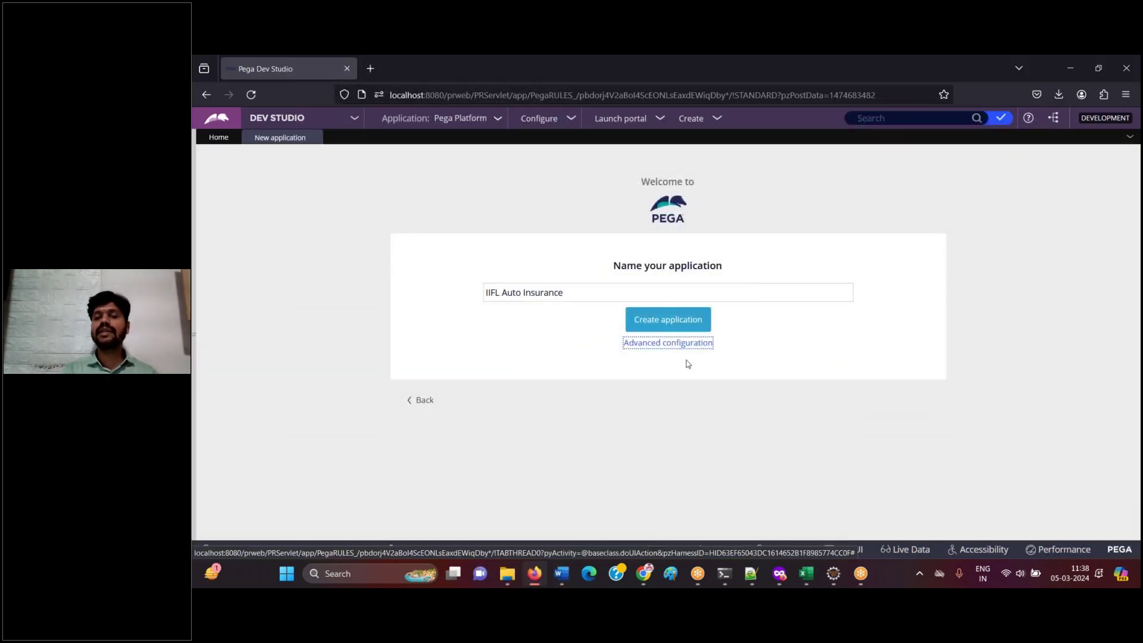
# - Confirm organization IIFL in Advanced configuration, save it, and note 'Create application' in Word
pyautogui.click(688, 345)
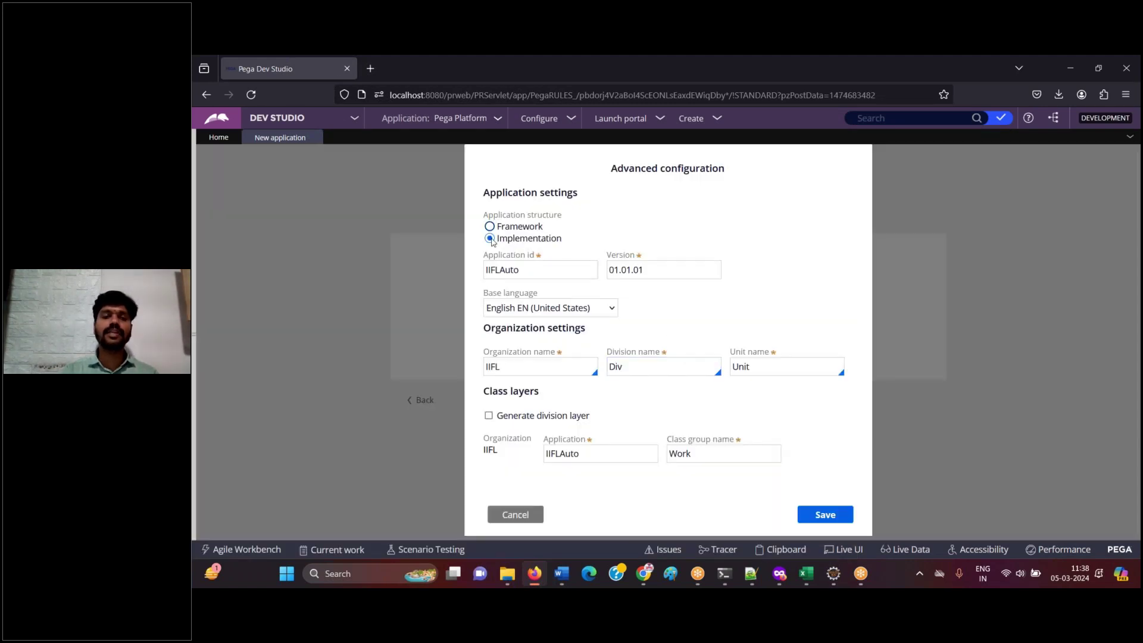
pyautogui.click(524, 372)
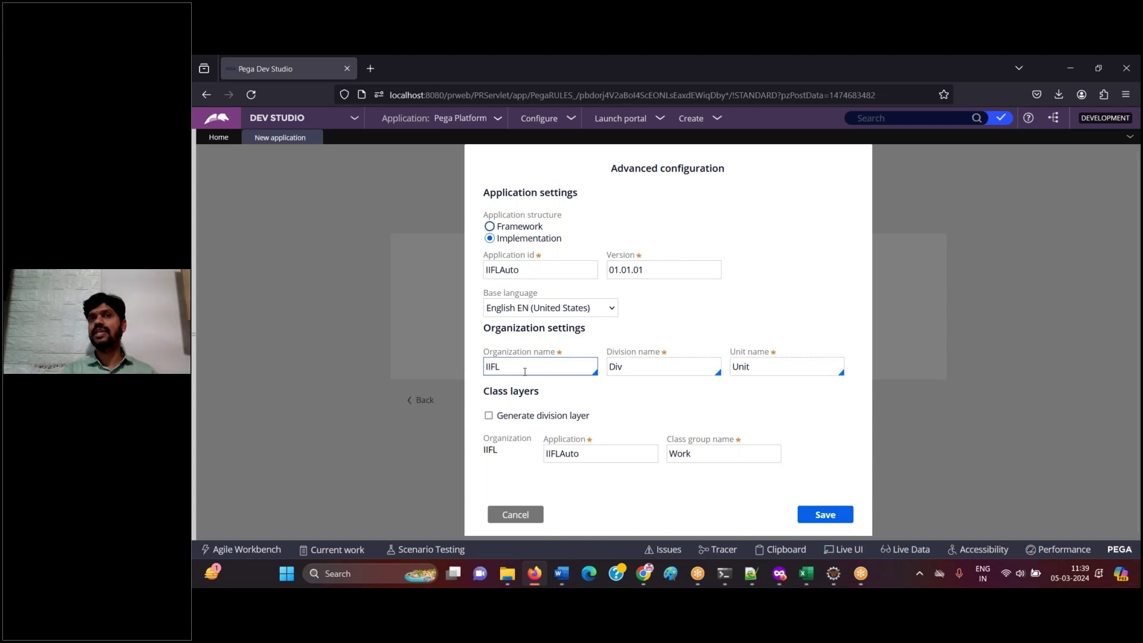
pyautogui.click(815, 513)
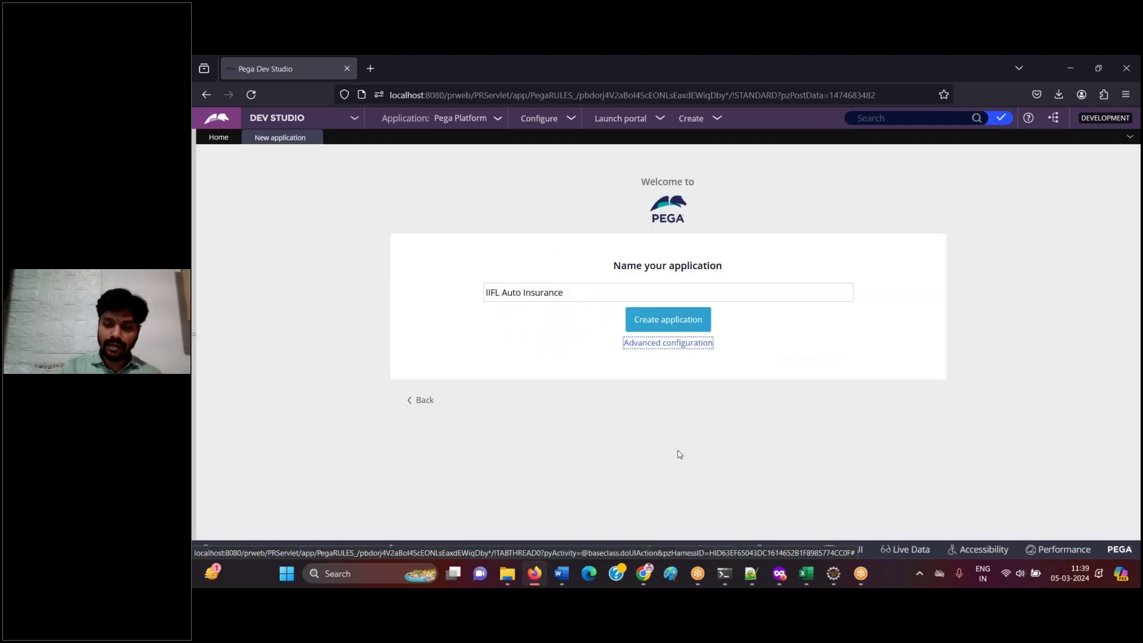
pyautogui.click(561, 573)
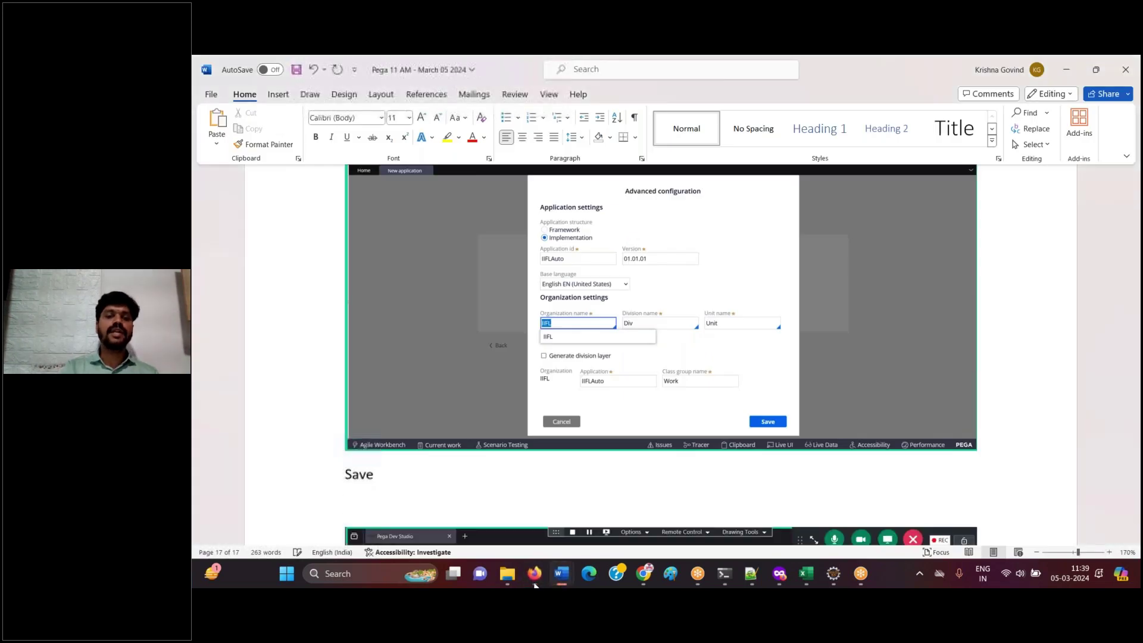
pyautogui.write('Create application')
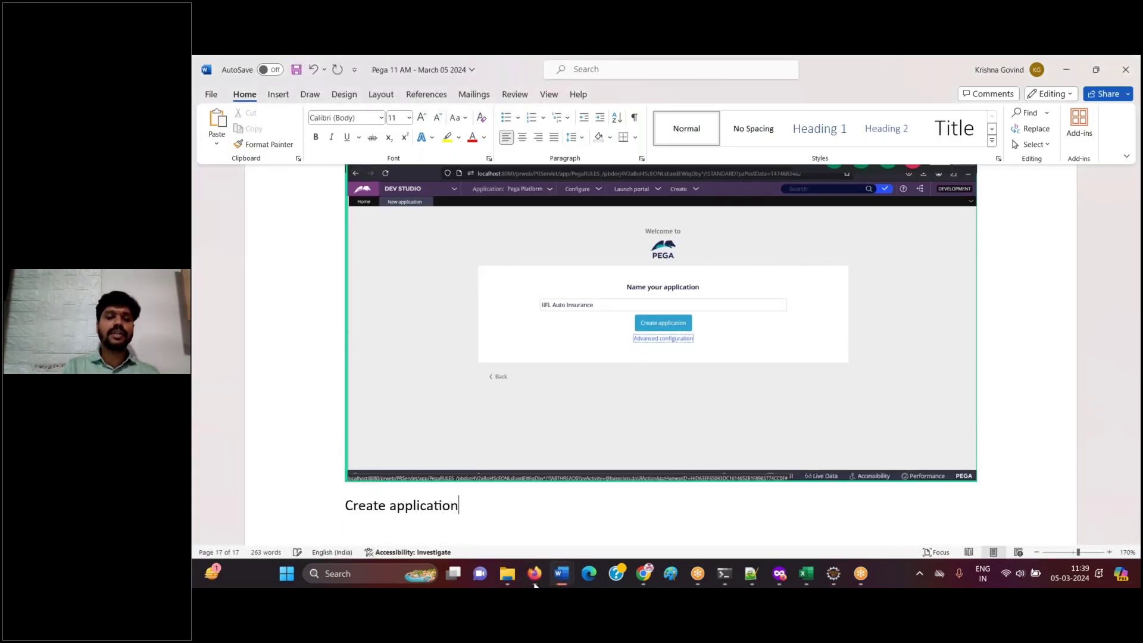
pyautogui.click(534, 582)
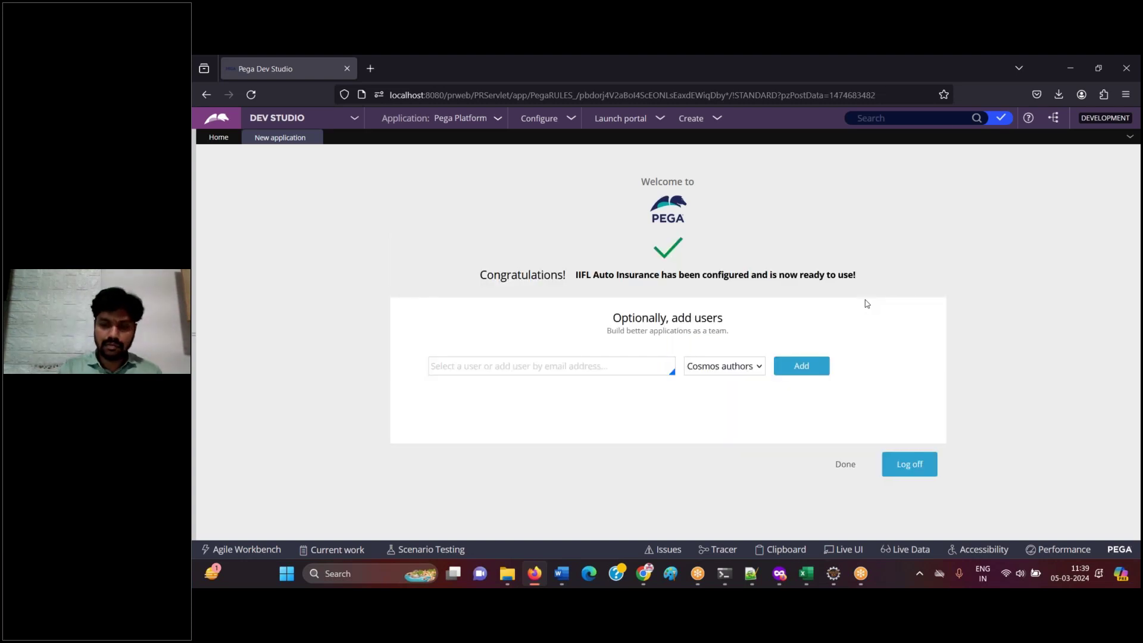
# - Paste the congratulations screenshot into Word and add the note 'Give an Operator ID'
pyautogui.click(535, 573)
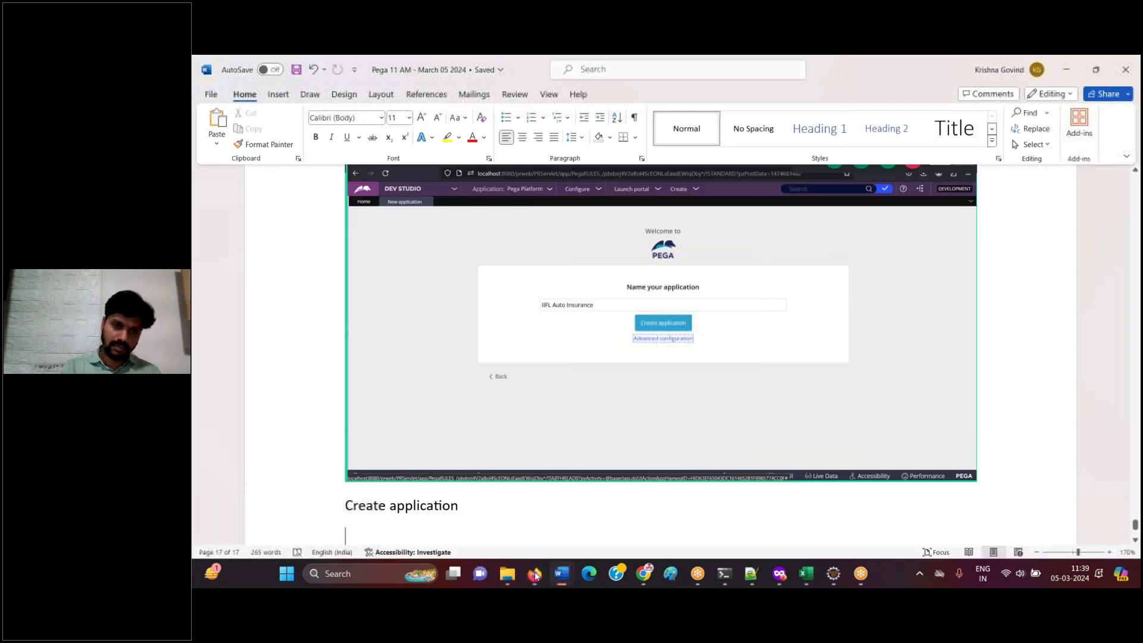
pyautogui.hotkey('ctrl', 'v')
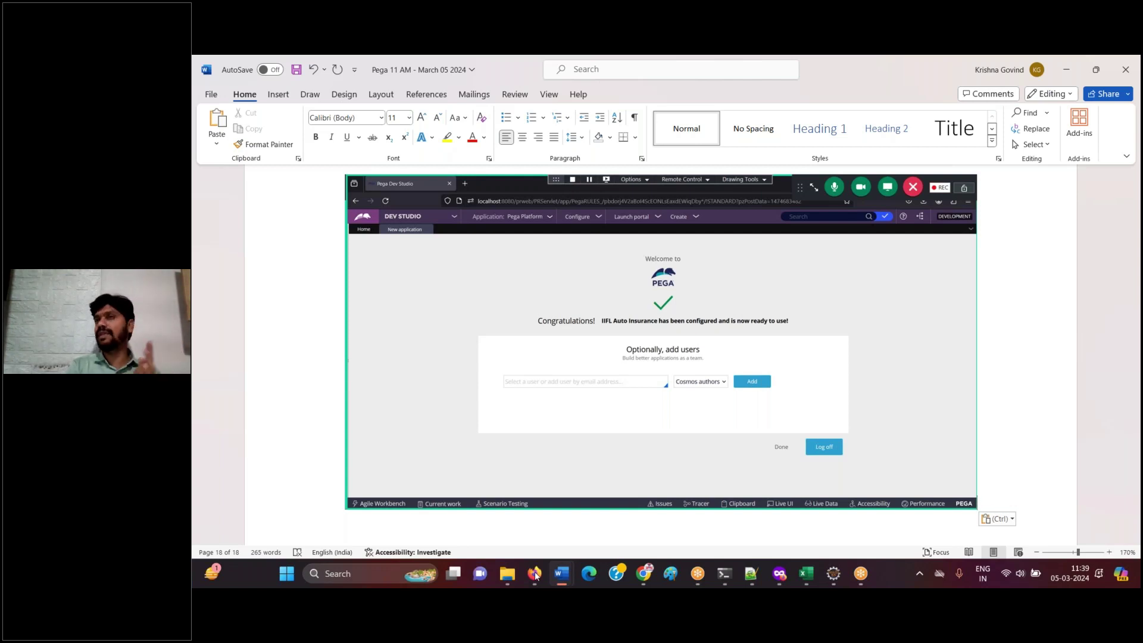
pyautogui.press('Return')
pyautogui.write('Give')
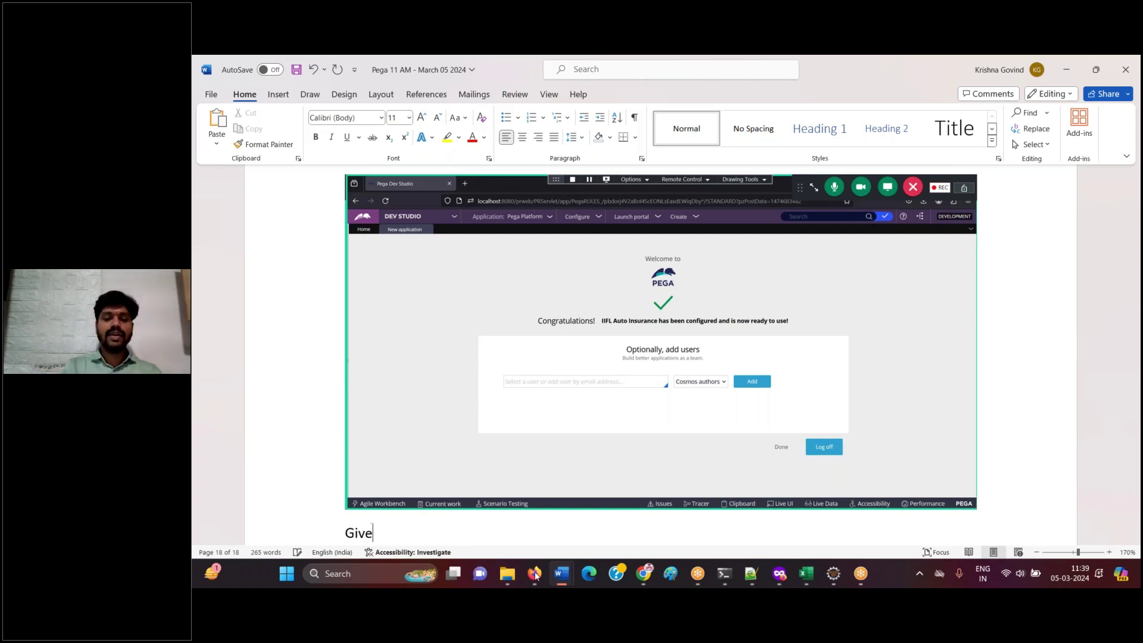
pyautogui.write(' an Operator ID')
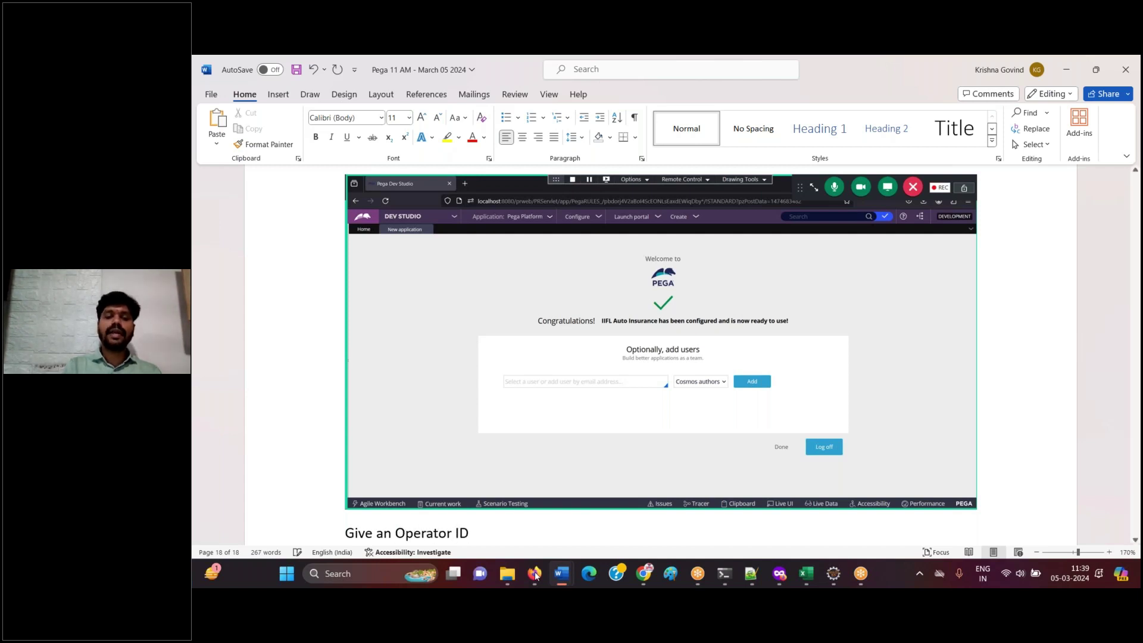
pyautogui.press('Return')
pyautogui.click(535, 574)
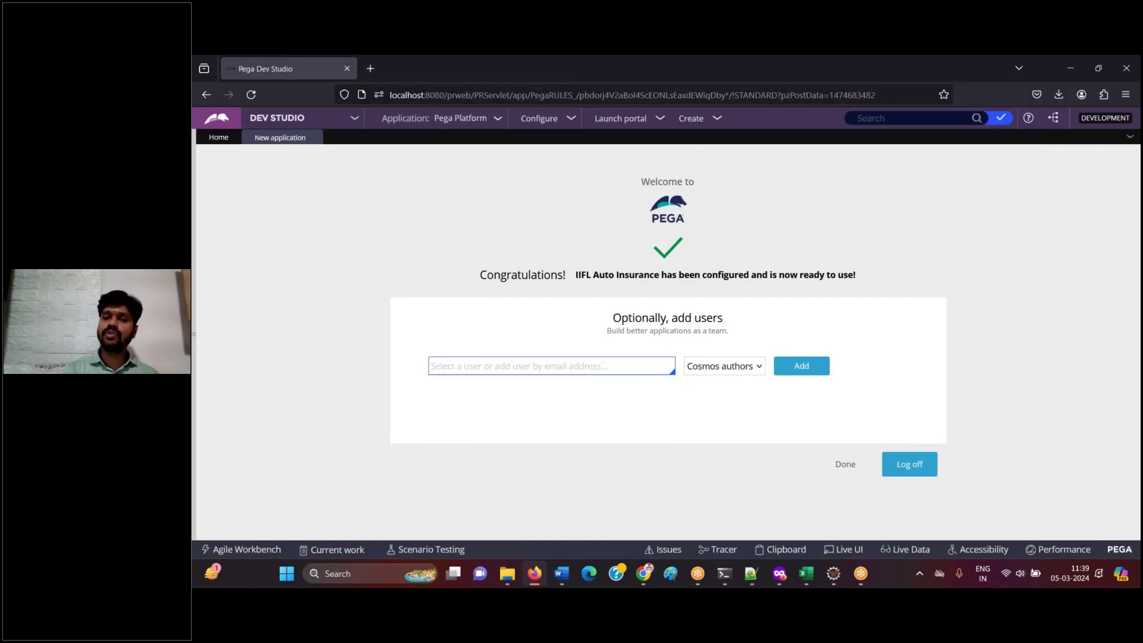
# - Enter the operator's e-mail address in the add-user field
pyautogui.click(431, 365)
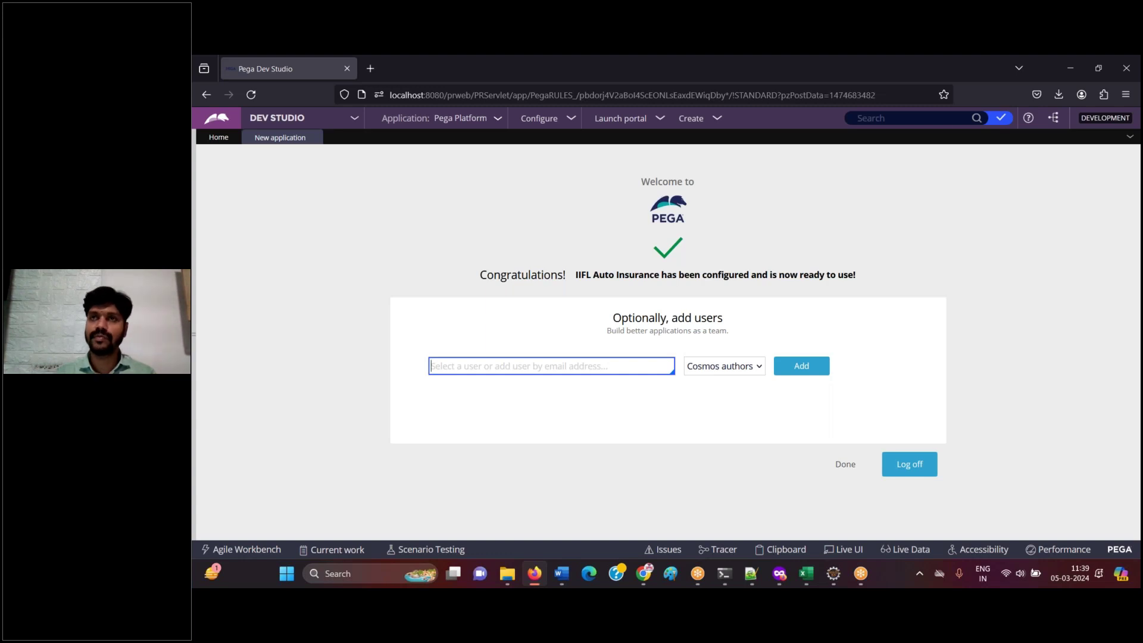
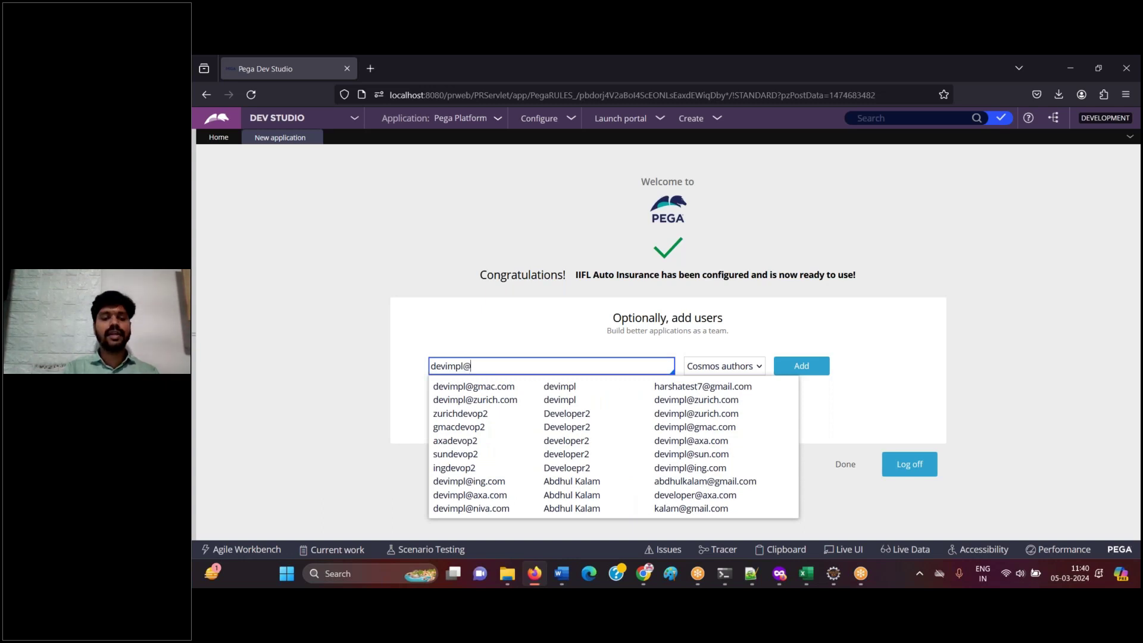
pyautogui.hotkey('ctrl', 'a')
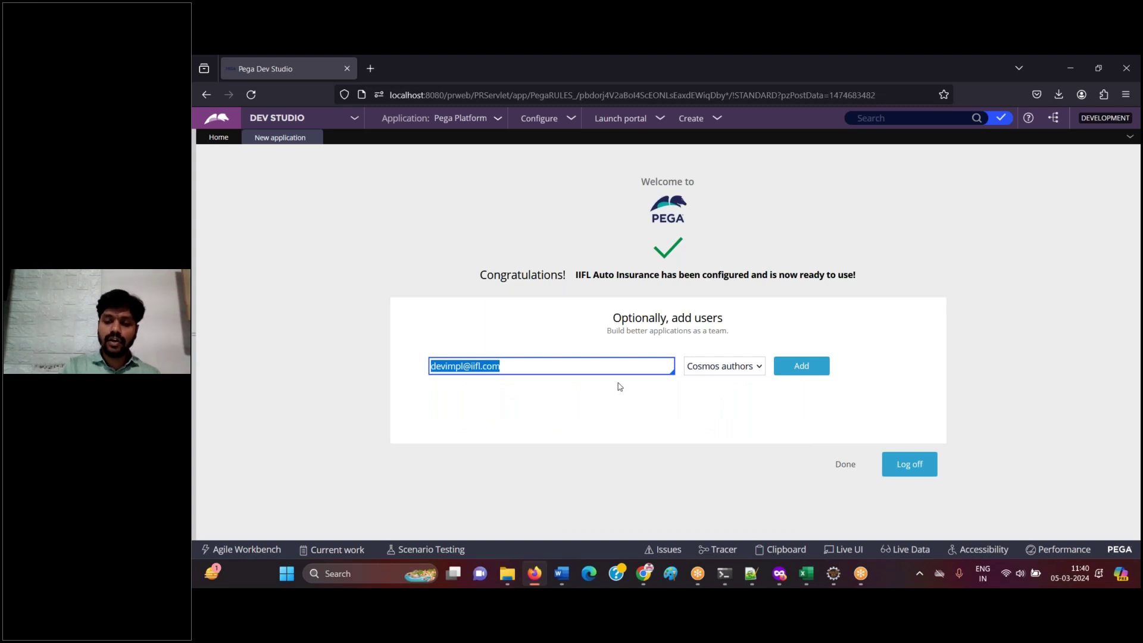
# - Log the add-users screenshot in Word with 'Click on Add', then add the operator
pyautogui.click(534, 574)
pyautogui.hotkey('ctrl', 'v')
pyautogui.press('Return')
pyautogui.write('Click on Add')
pyautogui.press('Return')
pyautogui.click(533, 574)
pyautogui.click(812, 367)
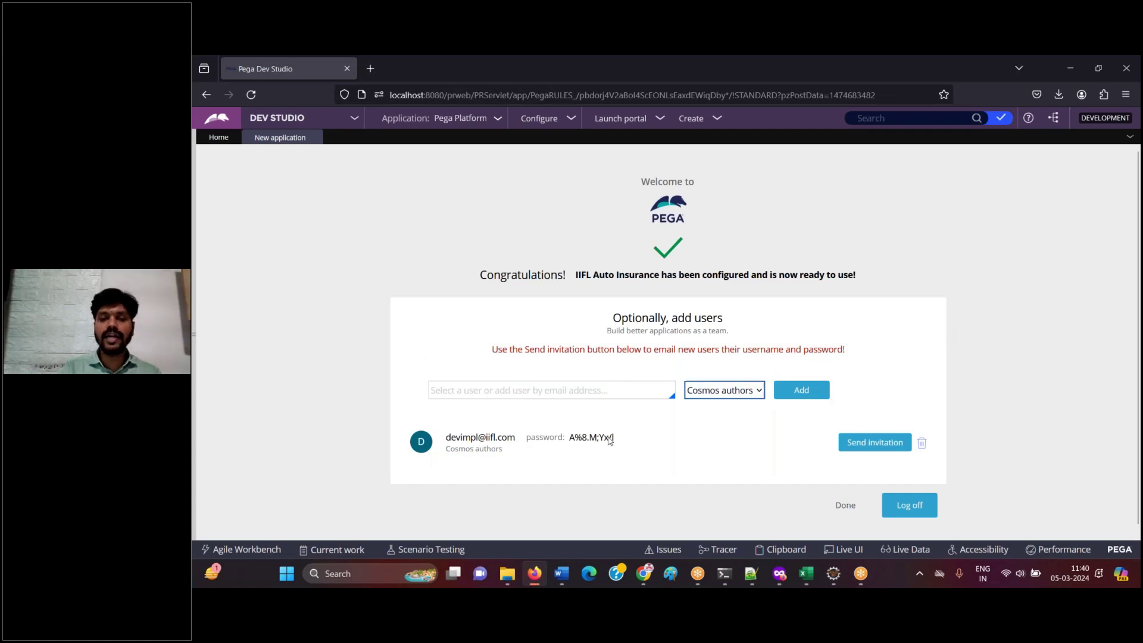
# - Paste the operator-added screenshot into Word with notes 'Operator ID created and password got generated' and 'Copy this to note pad'
pyautogui.click(535, 575)
pyautogui.hotkey('ctrl', 'v')
pyautogui.press('Return')
pyautogui.write('Ope')
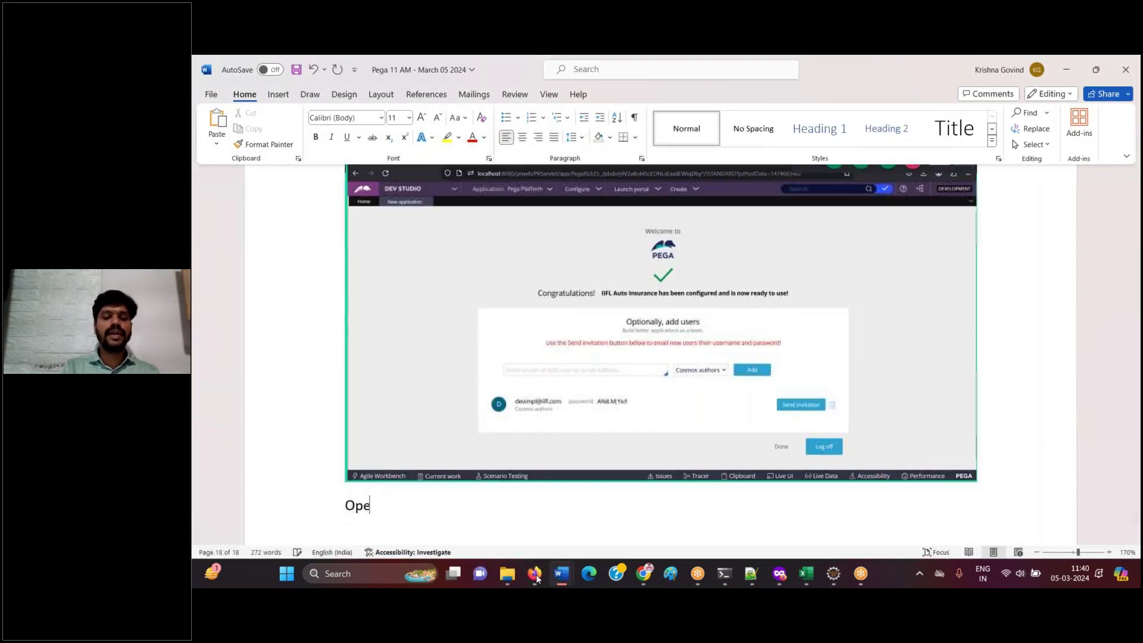
pyautogui.write('rator ID created ')
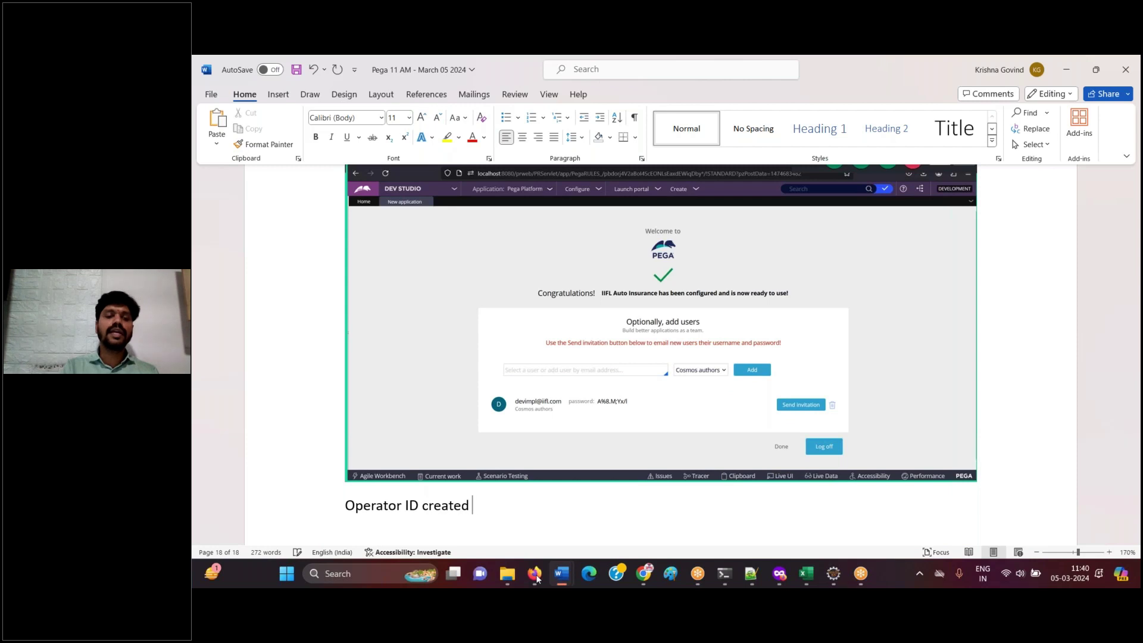
pyautogui.write('and passwor')
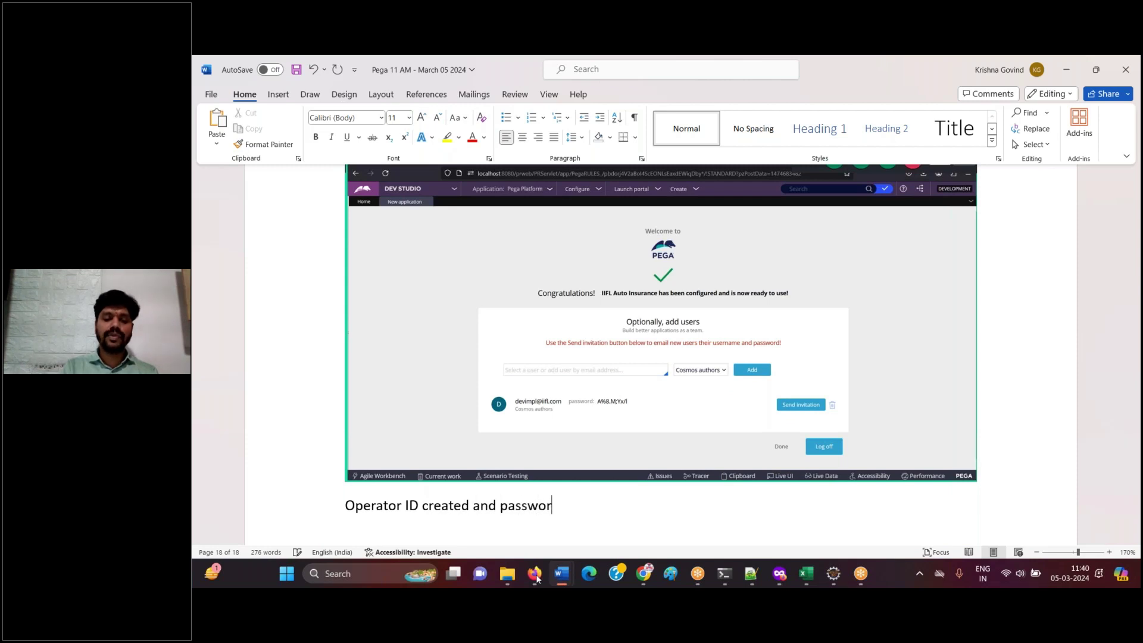
pyautogui.write('d got cenerated')
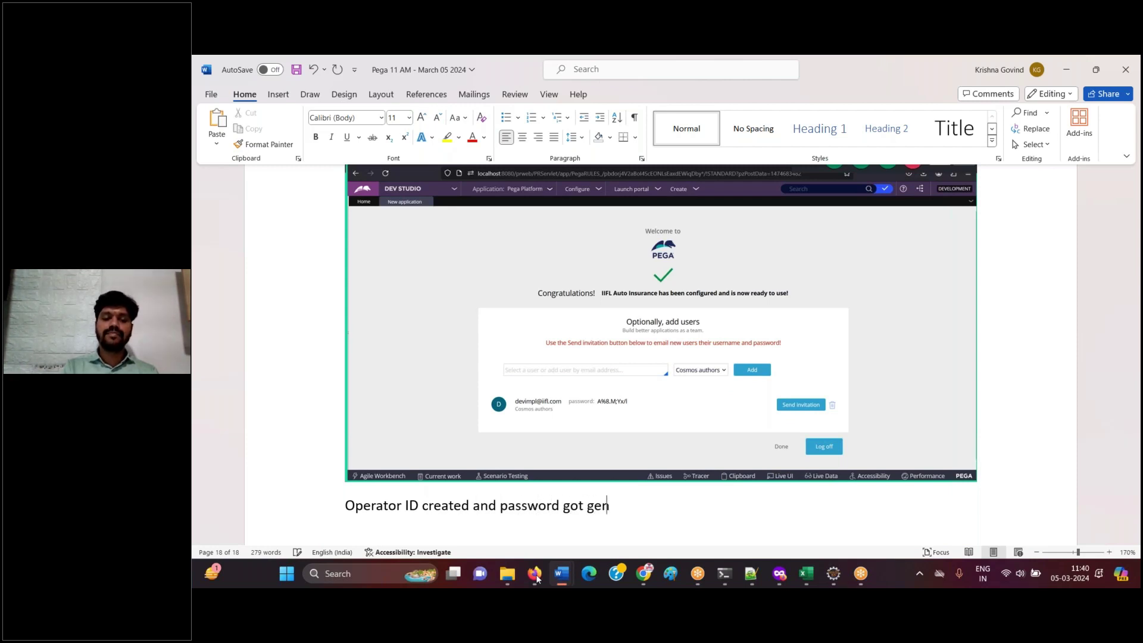
pyautogui.press('Return')
pyautogui.write('Copy this to note pad')
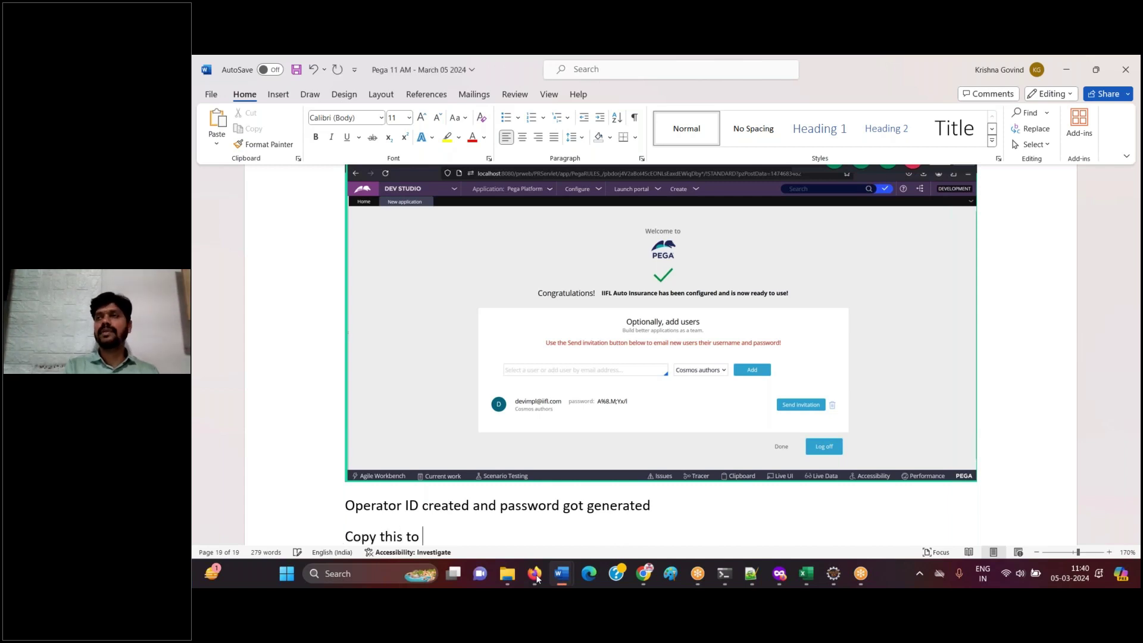
pyautogui.press('Return')
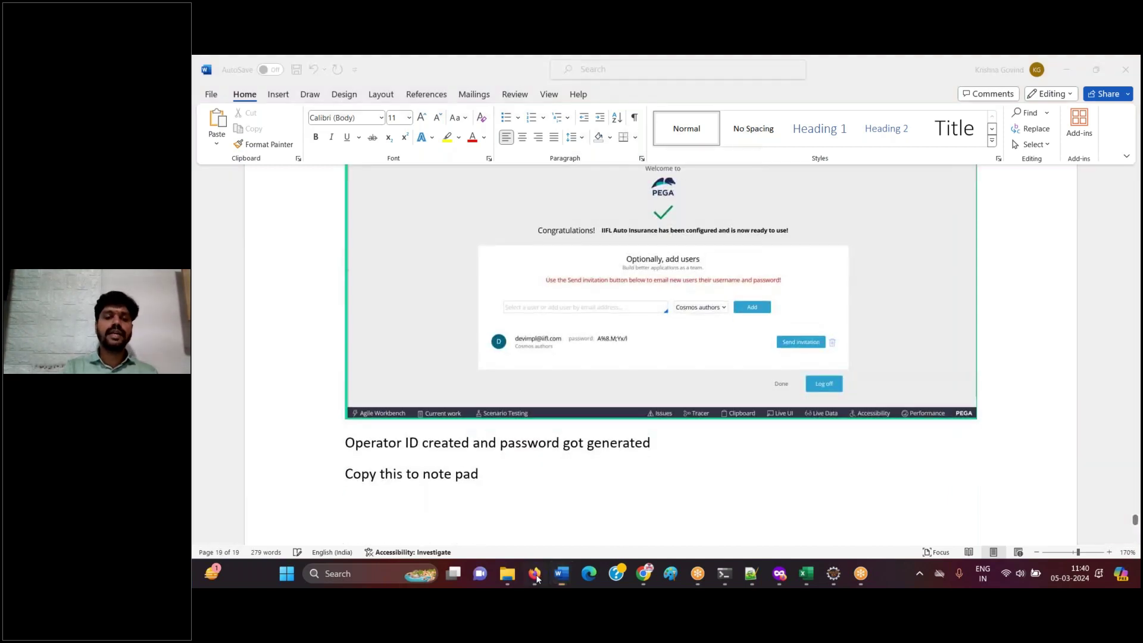
# - Copy the new operator ID and generated password from Pega into Notepad++
pyautogui.click(534, 573)
pyautogui.moveTo(446, 437); pyautogui.dragTo(635, 438)
pyautogui.hotkey('ctrl', 'c')
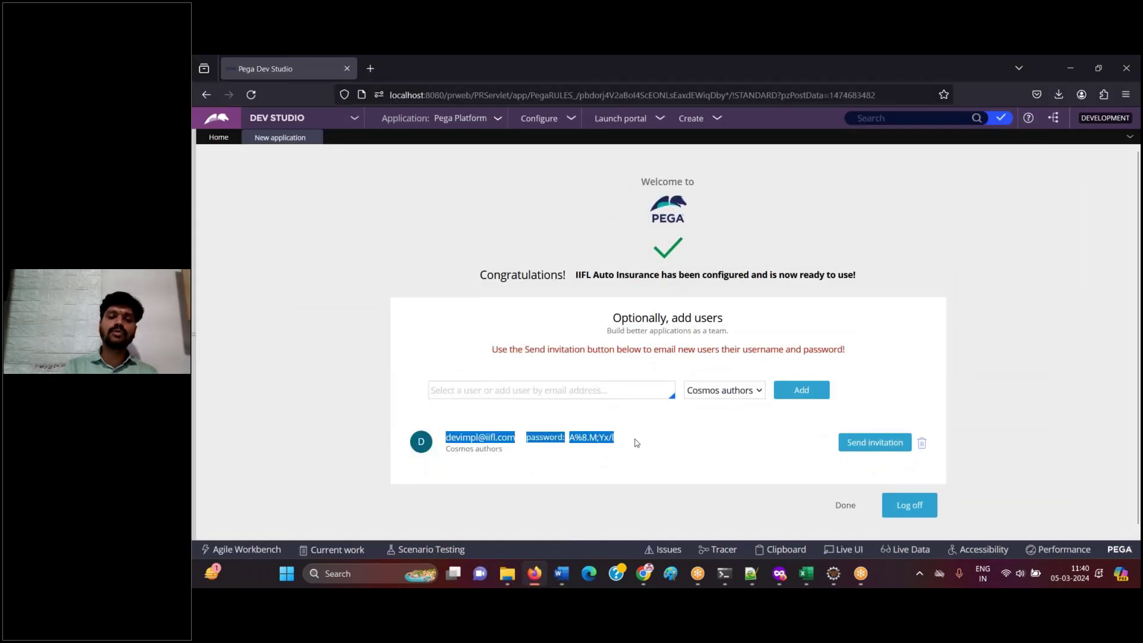
pyautogui.click(535, 575)
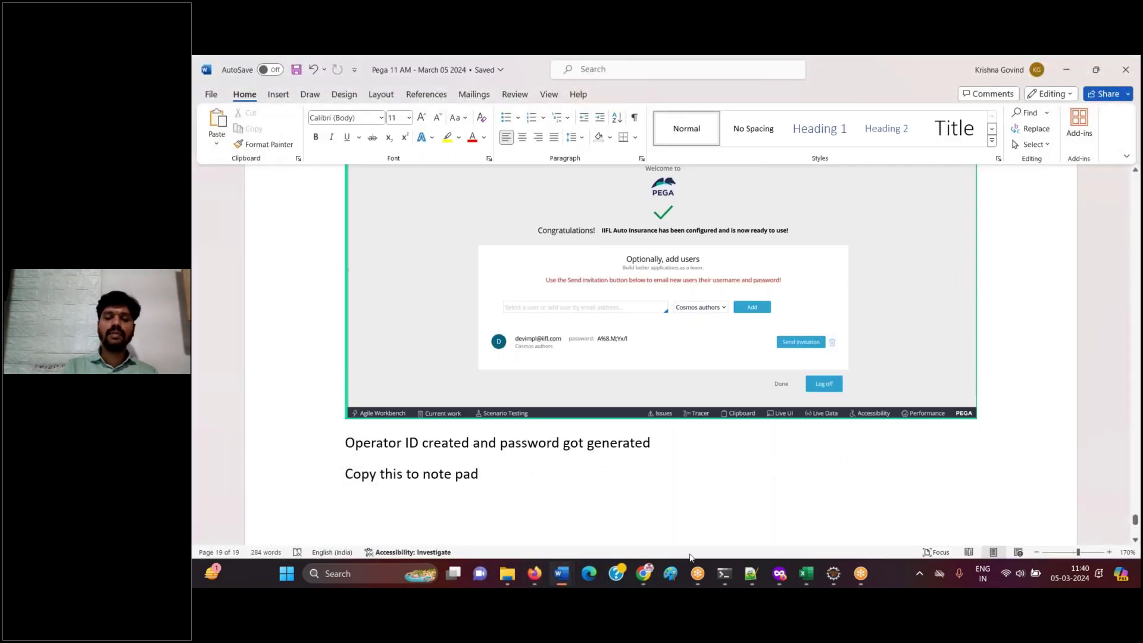
pyautogui.click(755, 581)
pyautogui.hotkey('ctrl', 'v')
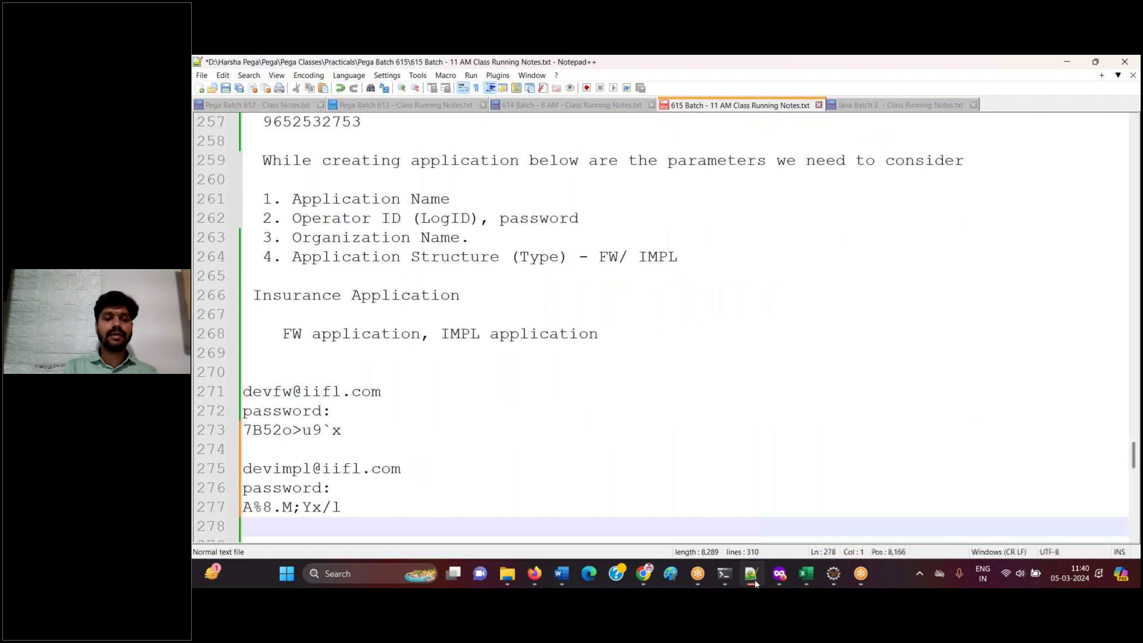
pyautogui.click(754, 581)
# - Paste the Pega page screenshot into Word with the note 'Now, Log off'
pyautogui.click(535, 575)
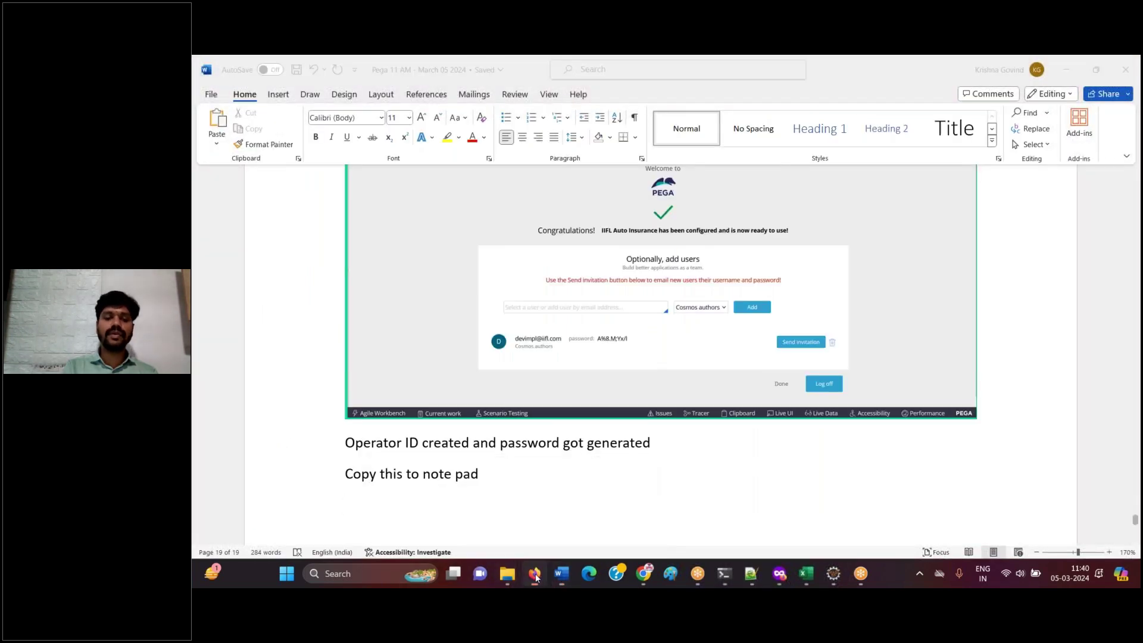
pyautogui.click(717, 494)
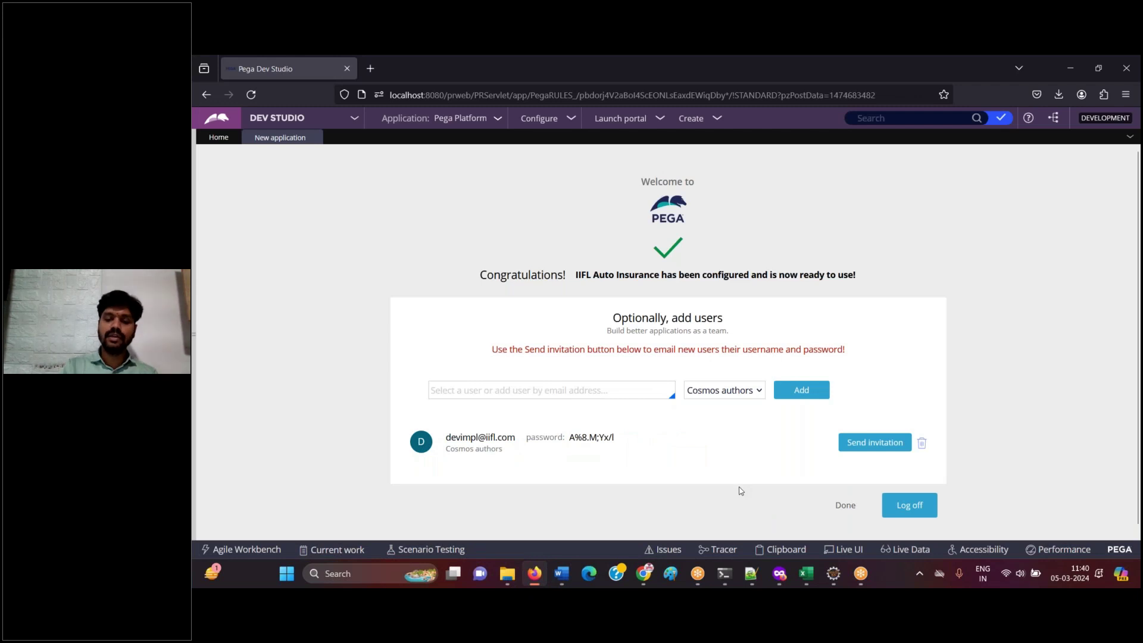
pyautogui.click(534, 576)
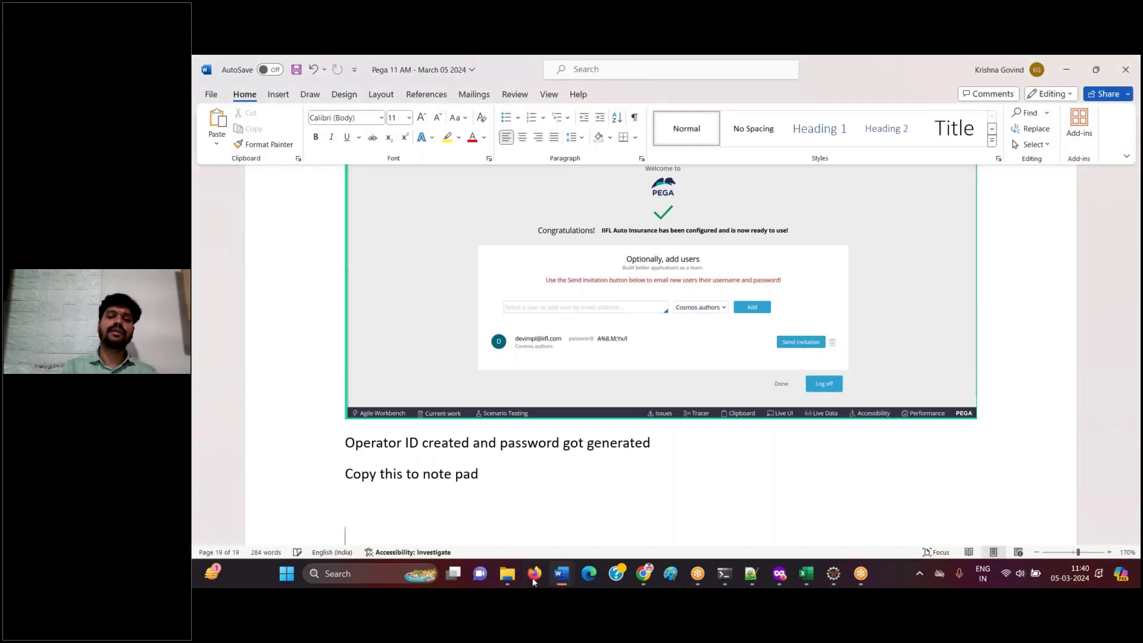
pyautogui.hotkey('ctrl', 'v')
pyautogui.press('Return')
pyautogui.write('Now, Log off')
pyautogui.press('Return')
# - Log off Pega, log the login-page screenshot as 'Done.', add the FW/IMPL login notes, and save
pyautogui.click(533, 575)
pyautogui.click(909, 505)
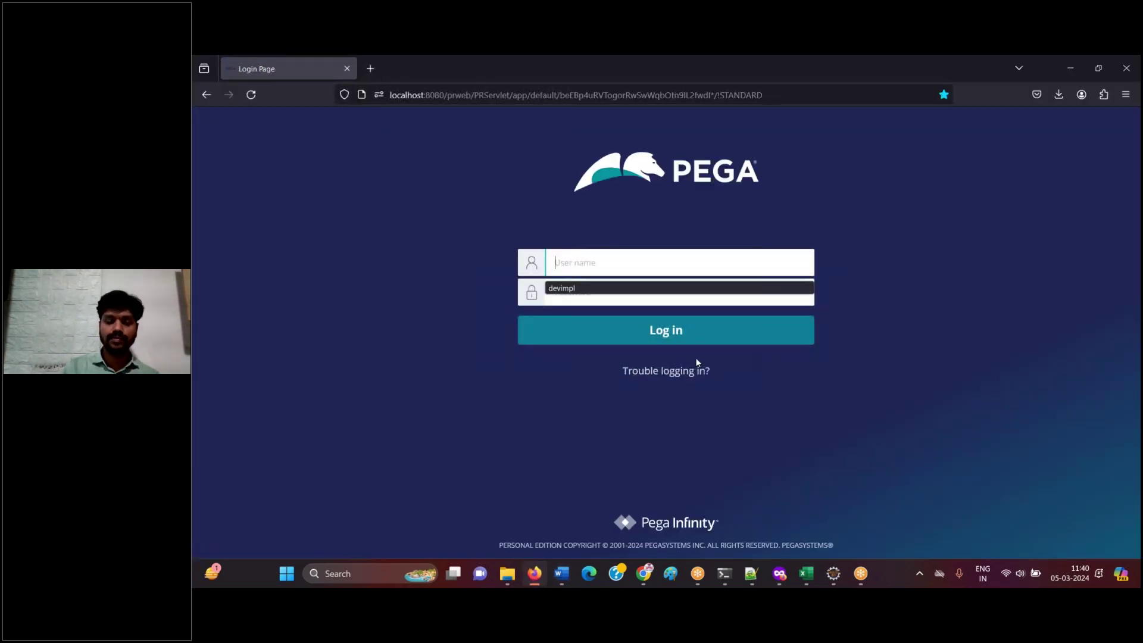
pyautogui.click(534, 573)
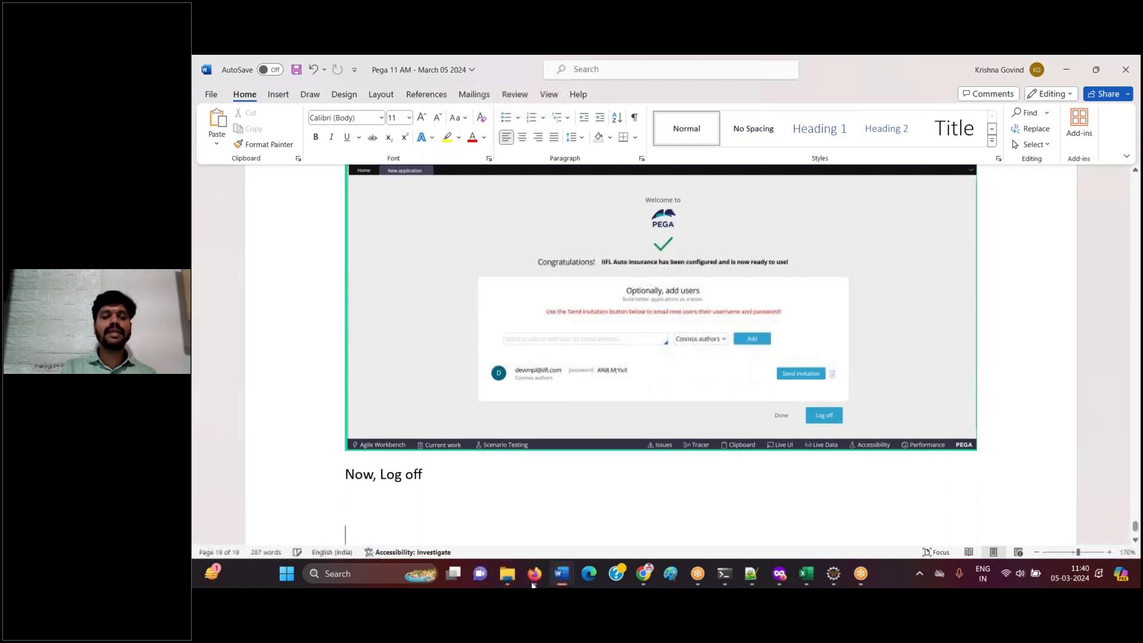
pyautogui.hotkey('ctrl', 'v')
pyautogui.press('Return')
pyautogui.write('Done.')
pyautogui.press('Return')
pyautogui.press('Return')
pyautogui.write('Now, le')
pyautogui.write('t')
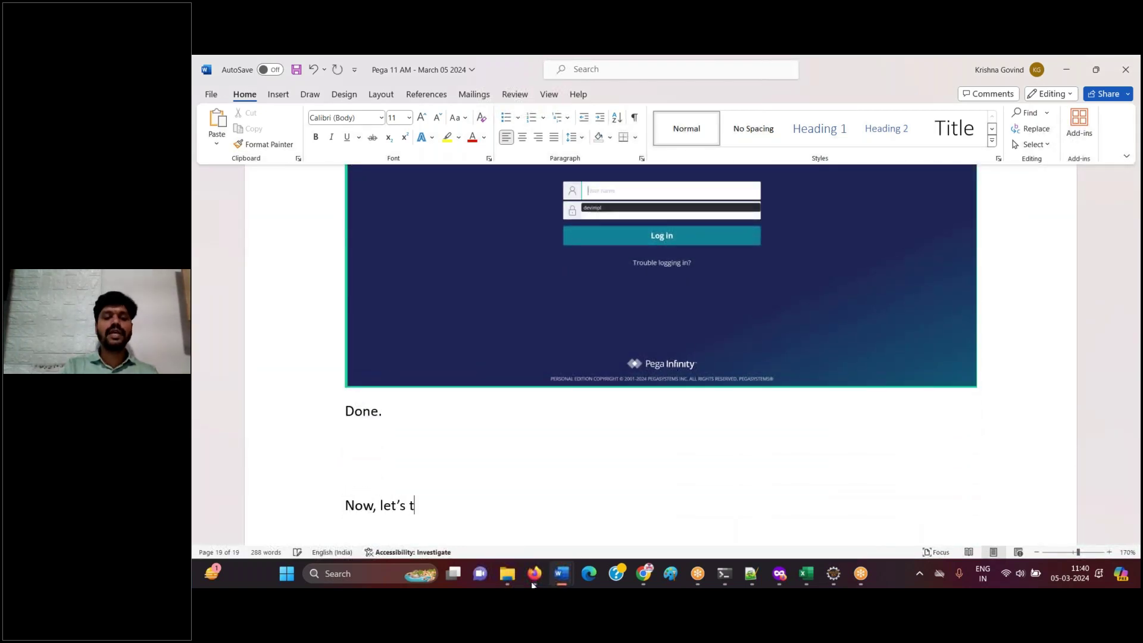
pyautogui.write("'s try login to ")
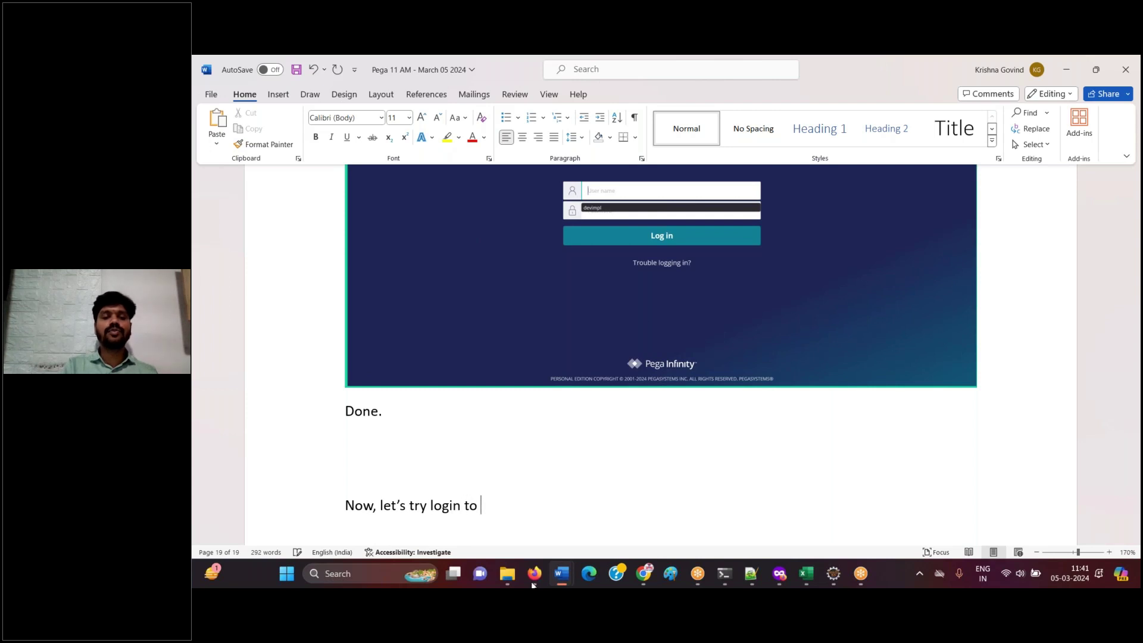
pyautogui.write('FW and IM')
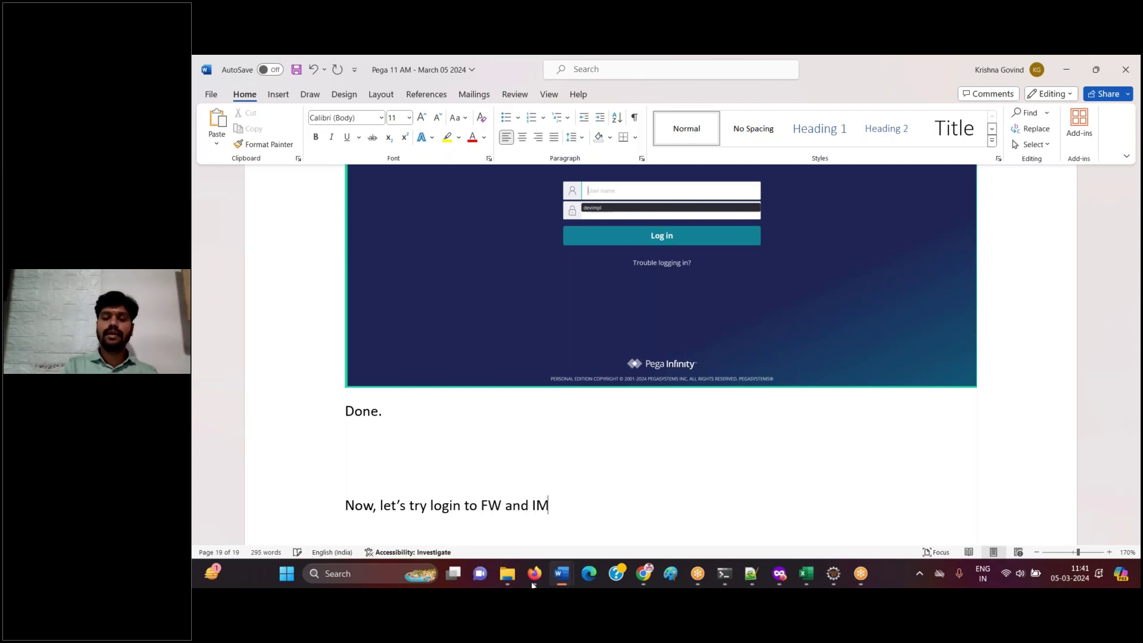
pyautogui.write('PL apps.')
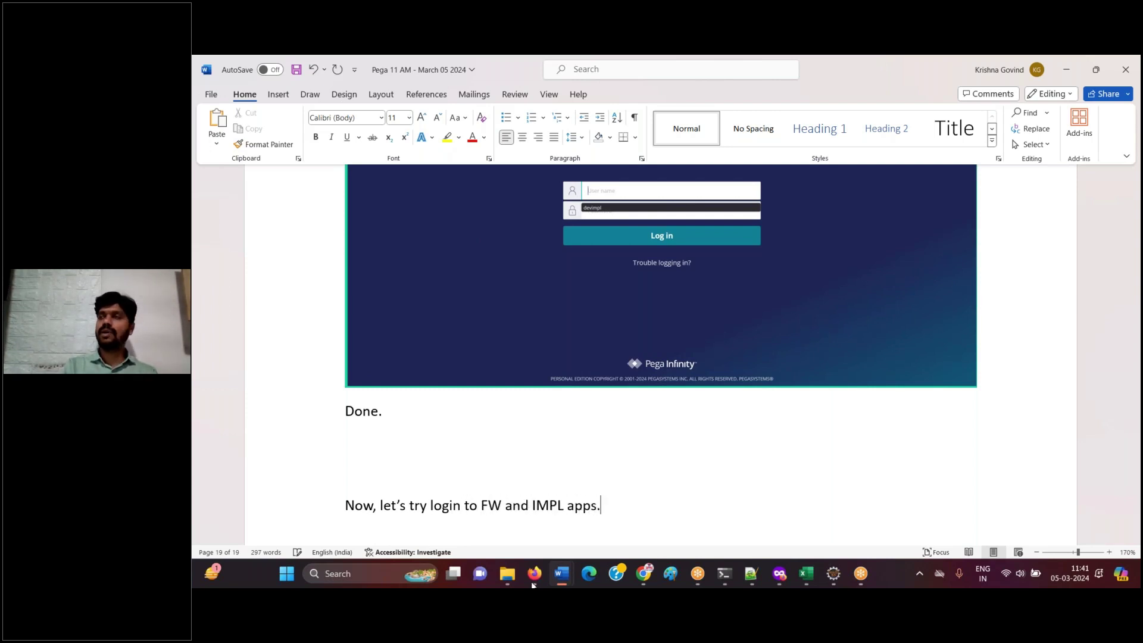
pyautogui.write('FW app')
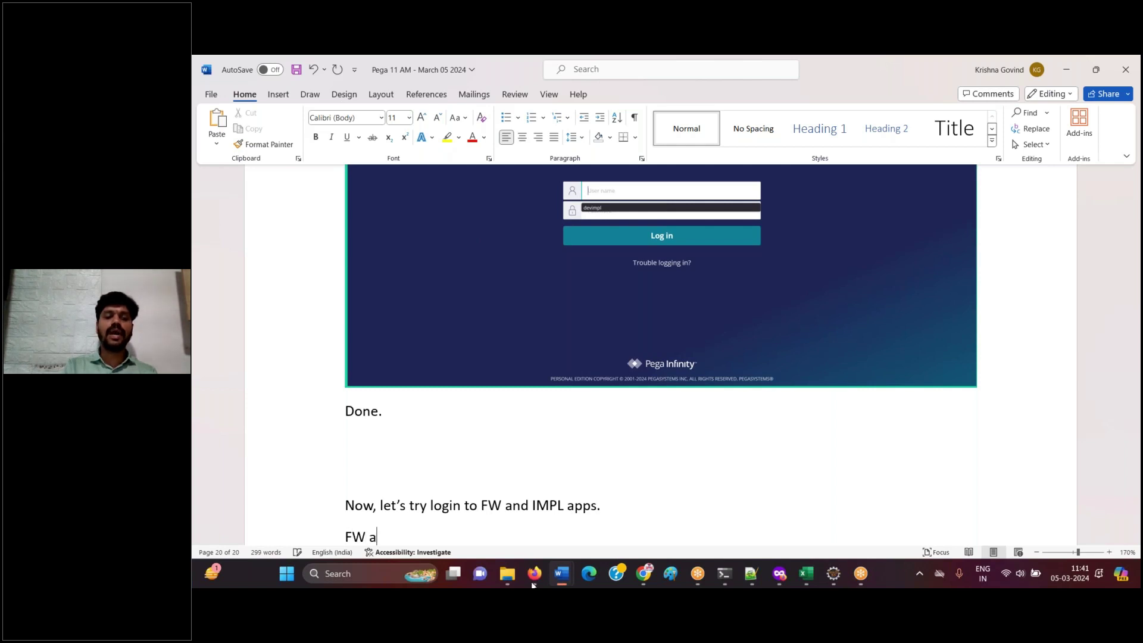
pyautogui.press('Return')
pyautogui.hotkey('ctrl', 's')
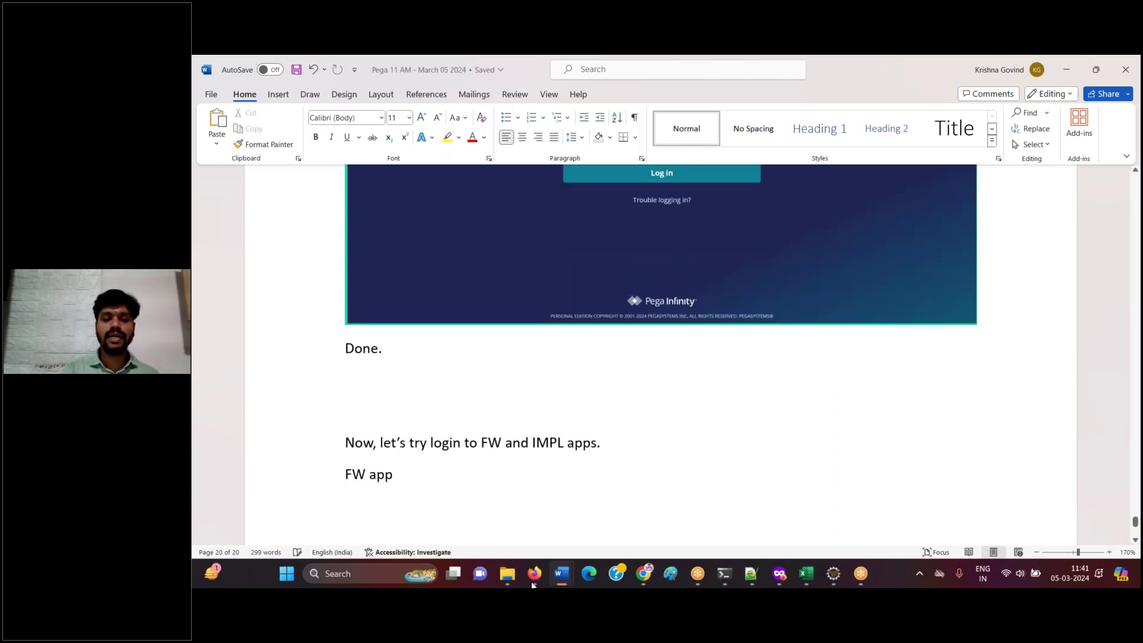
pyautogui.click(533, 580)
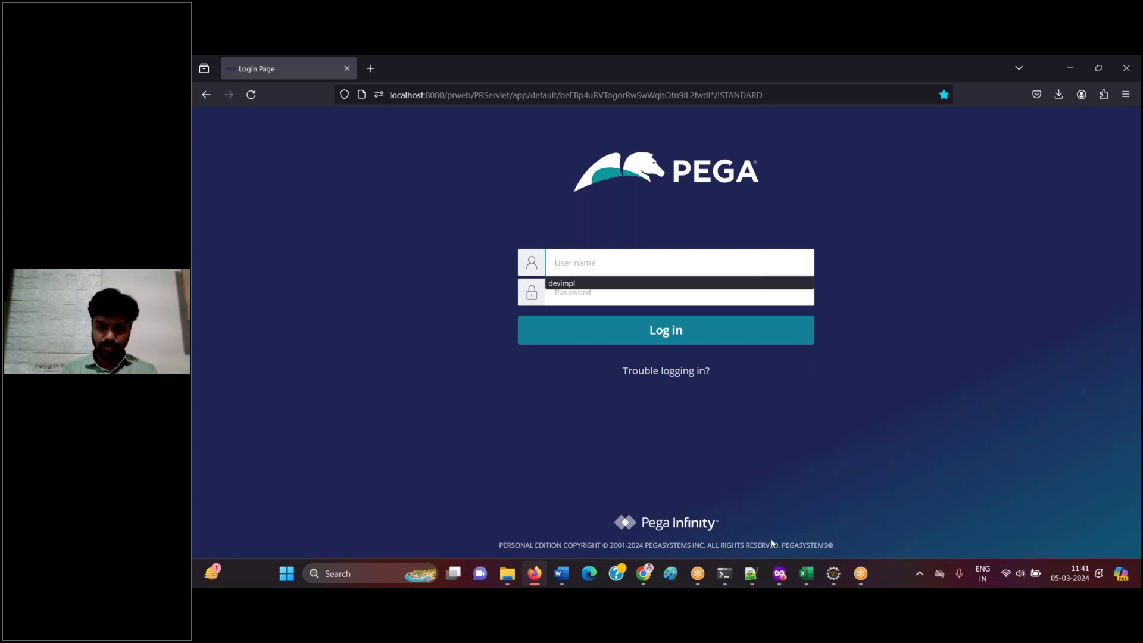
# - Copy the framework operator's password from the notes and enter the operator's username and password on the Pega login page
pyautogui.click(751, 573)
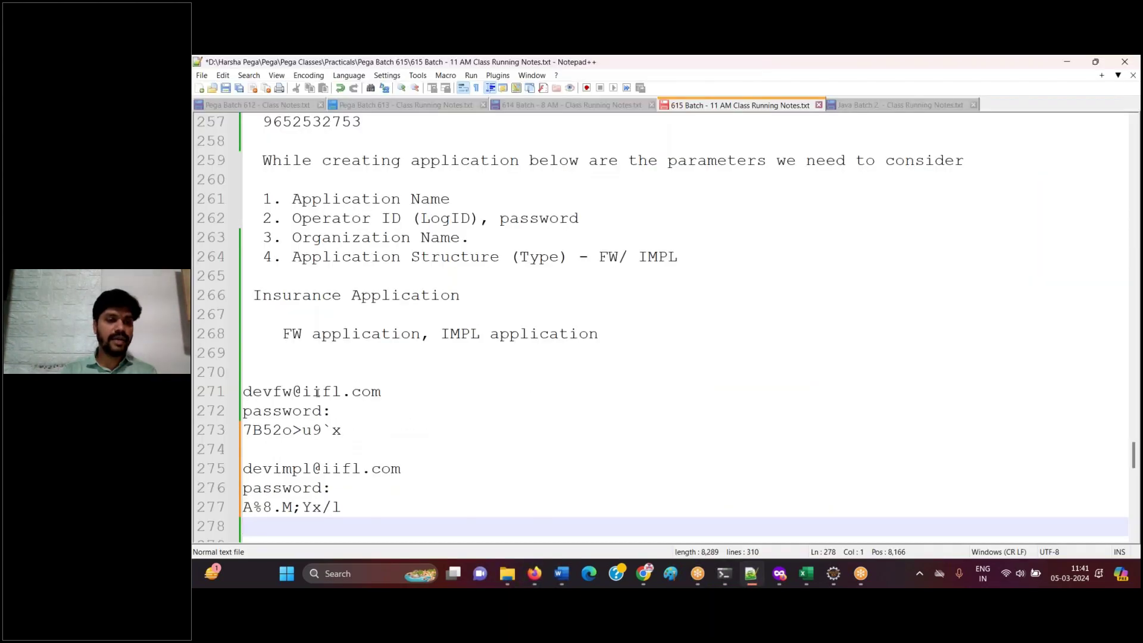
pyautogui.moveTo(244, 430); pyautogui.dragTo(343, 437)
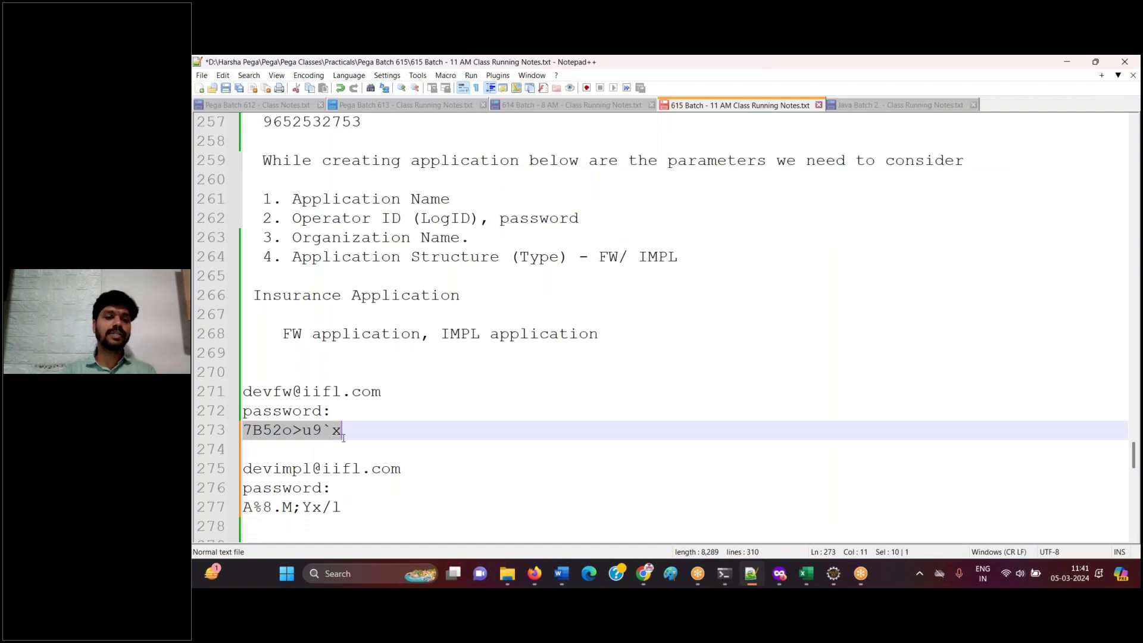
pyautogui.click(752, 579)
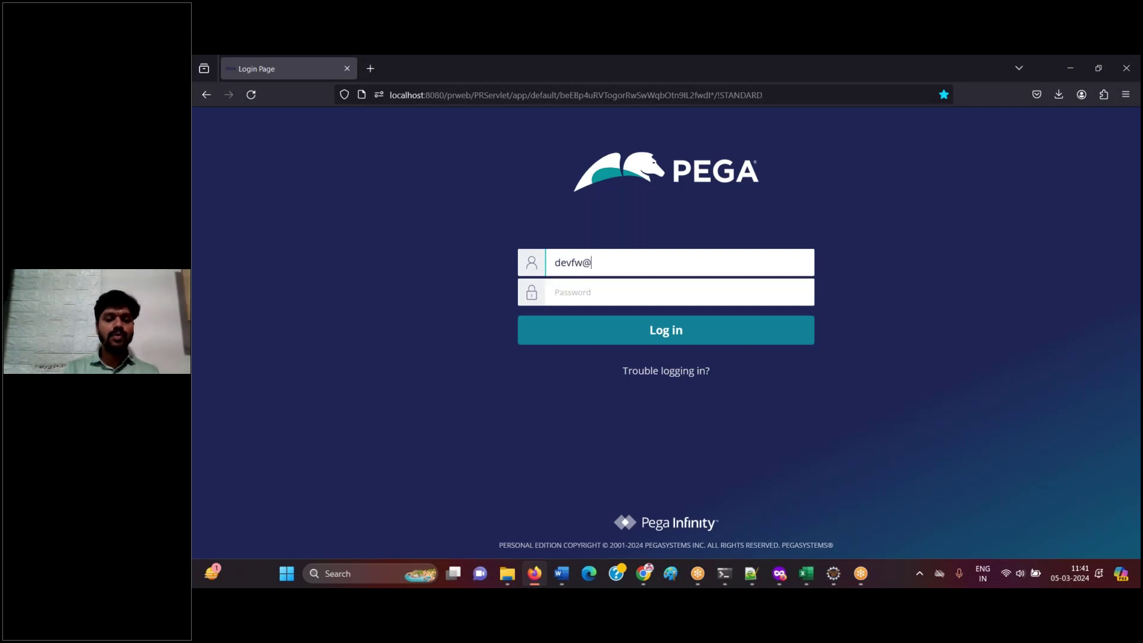
pyautogui.press('Tab')
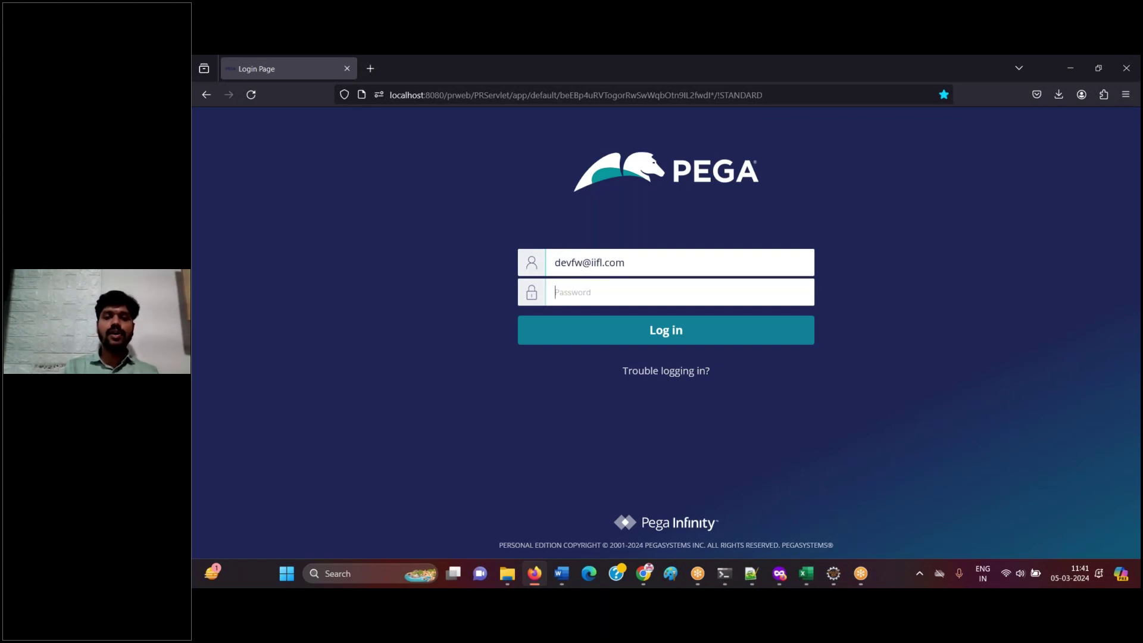
pyautogui.write('••••••••••')
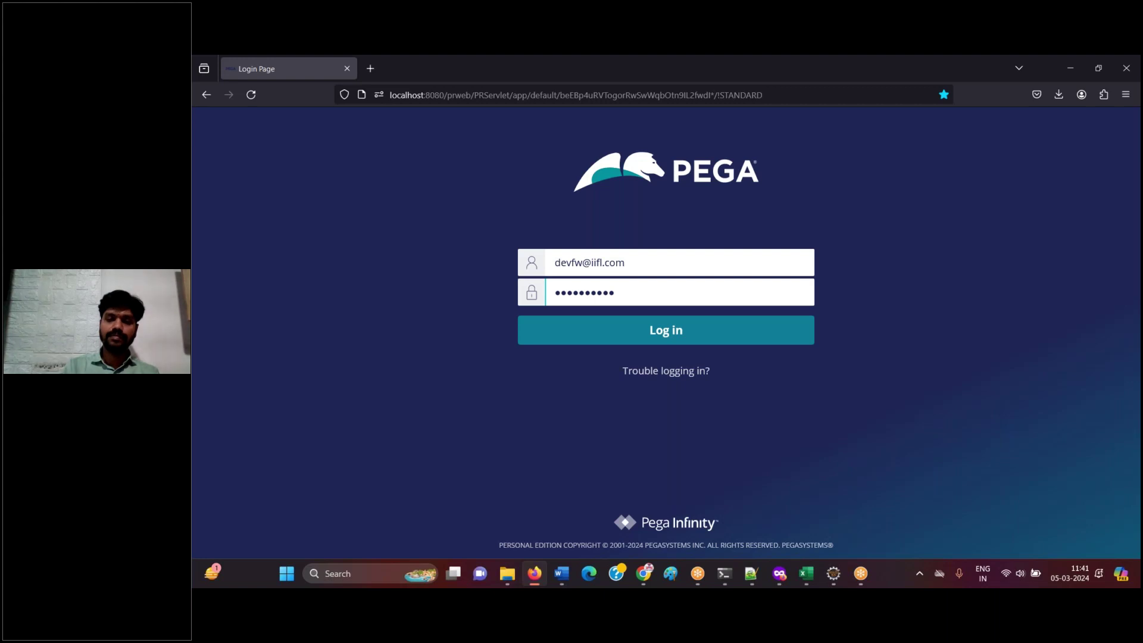
# - Paste the filled login form screenshot into Word captioned 'Login', then sign in as the framework operator
pyautogui.click(534, 578)
pyautogui.hotkey('ctrl', 'v')
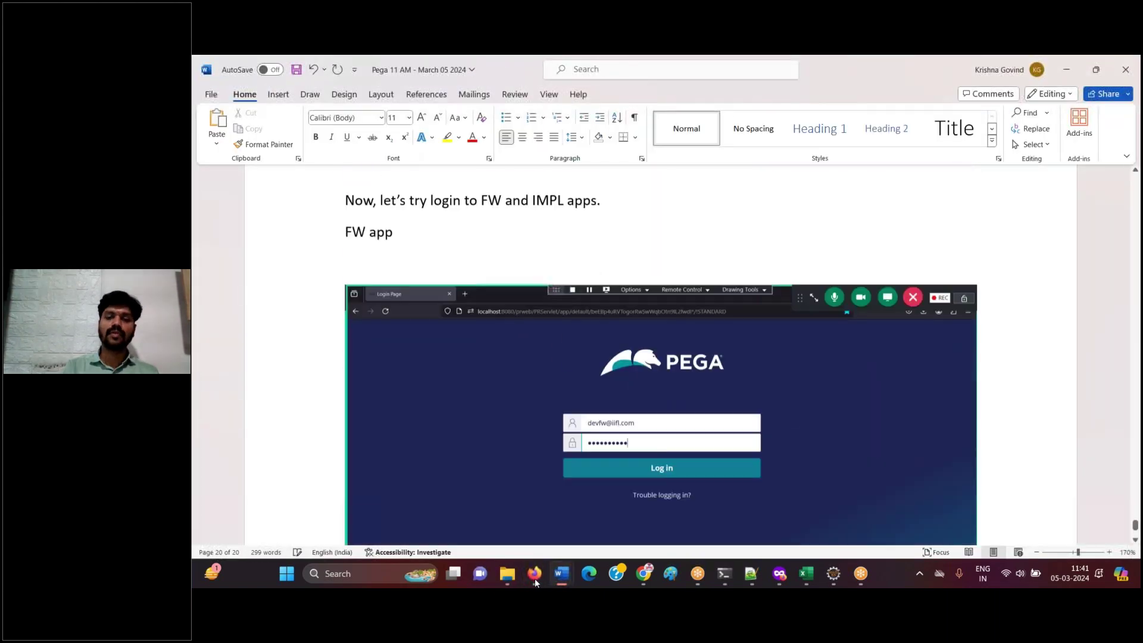
pyautogui.press('Return')
pyautogui.write('Login')
pyautogui.press('Return')
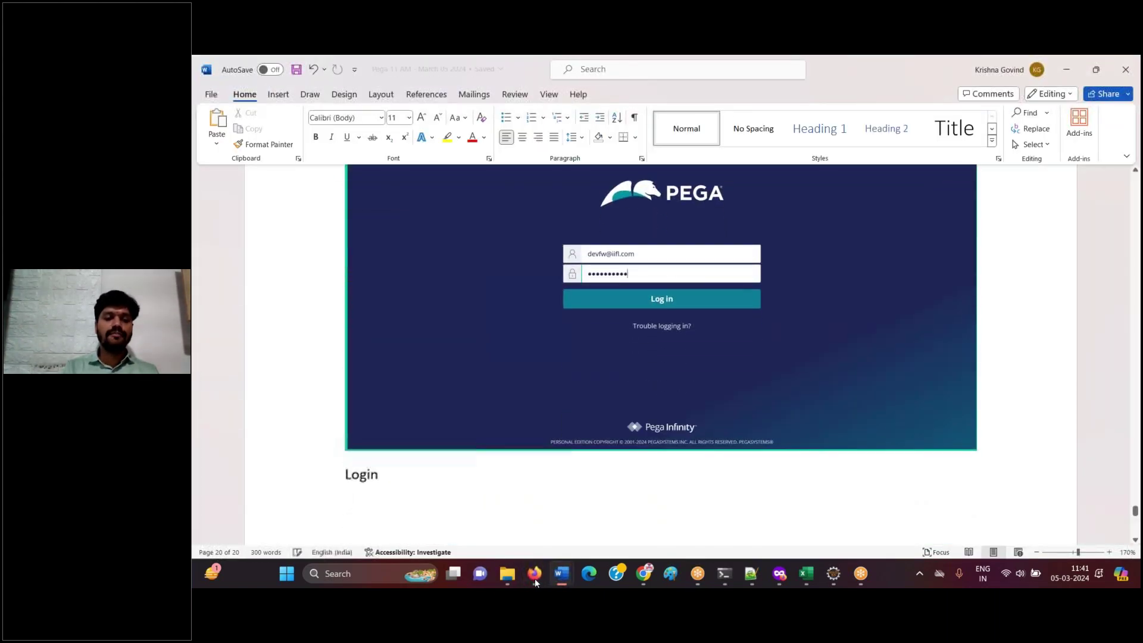
pyautogui.moveTo(535, 578)
pyautogui.click(573, 480)
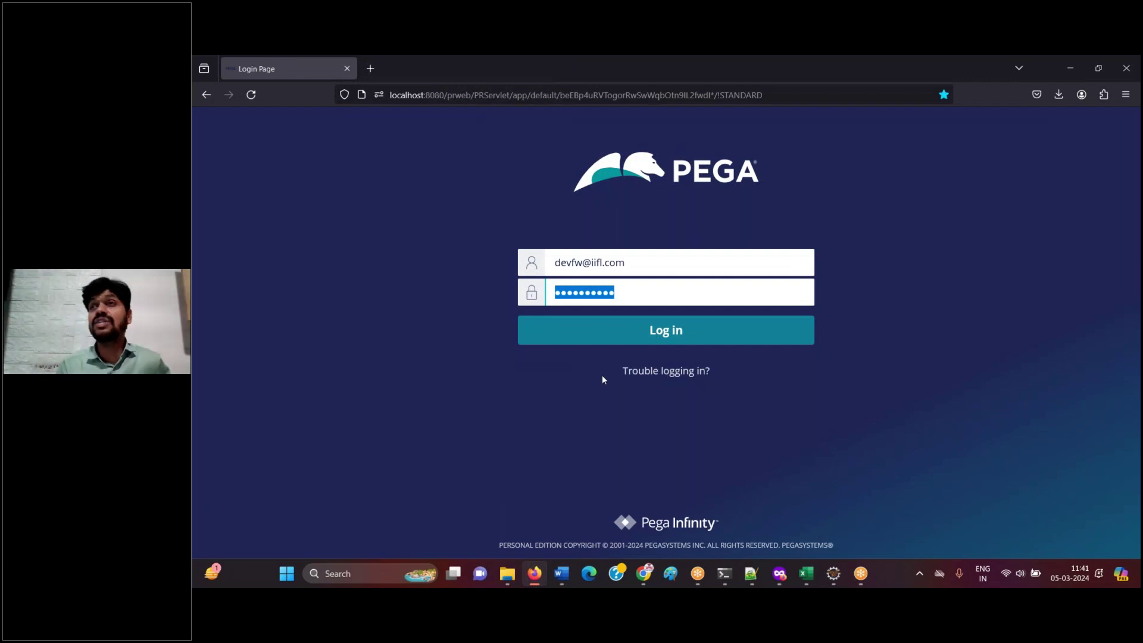
pyautogui.click(662, 331)
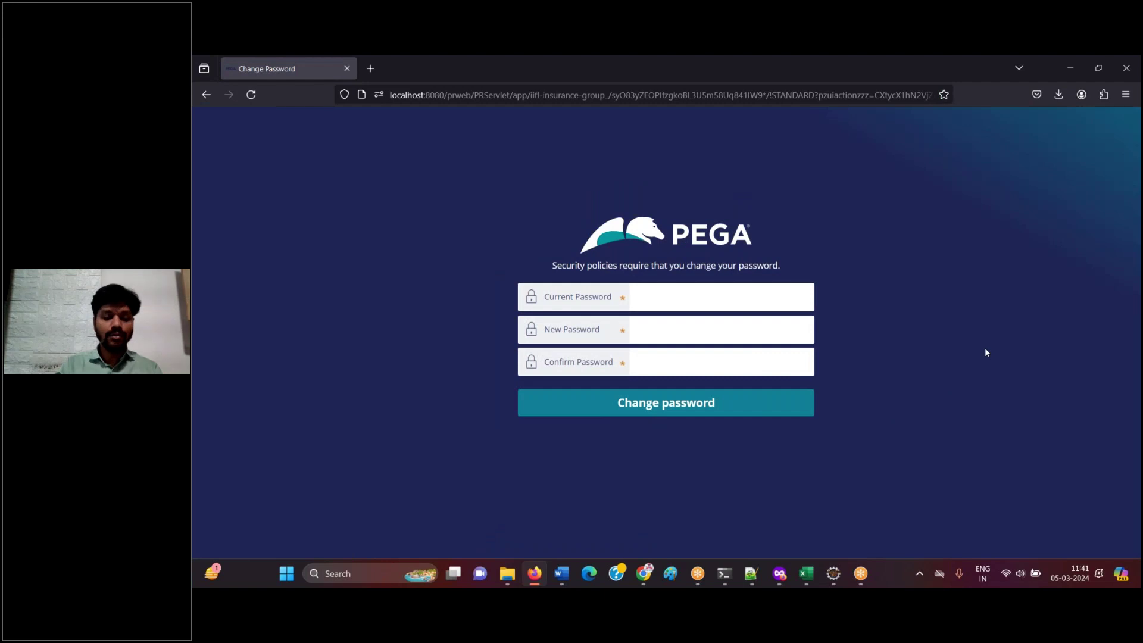
# - Fill the Change Password form with the current password from the notes and a new, confirmed password
pyautogui.click(534, 574)
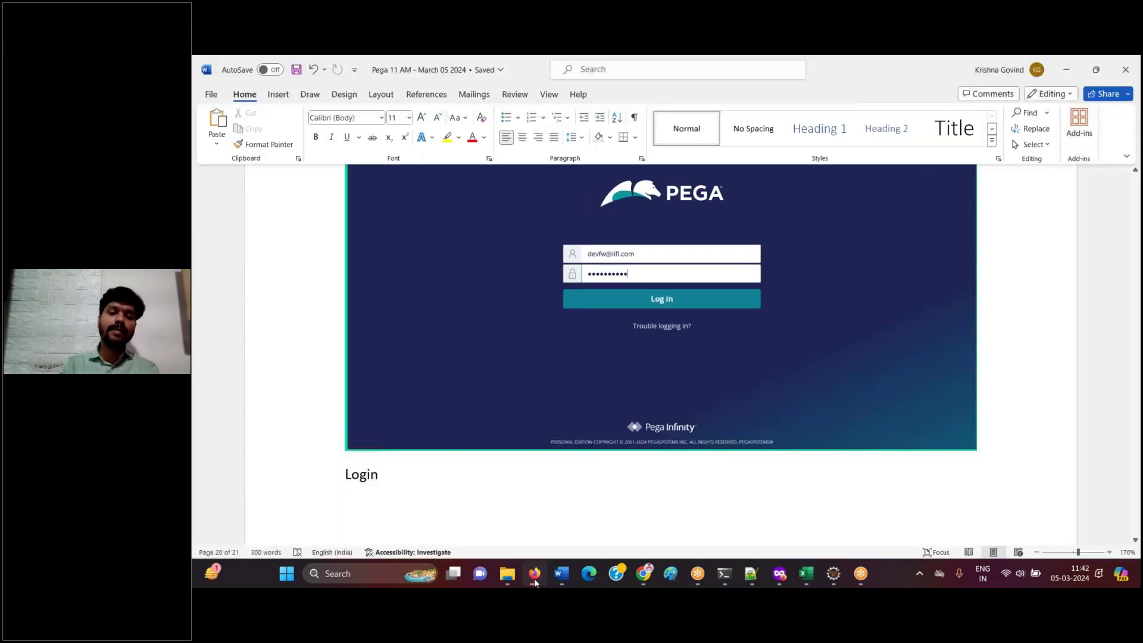
pyautogui.scroll(-5, 849, 509)
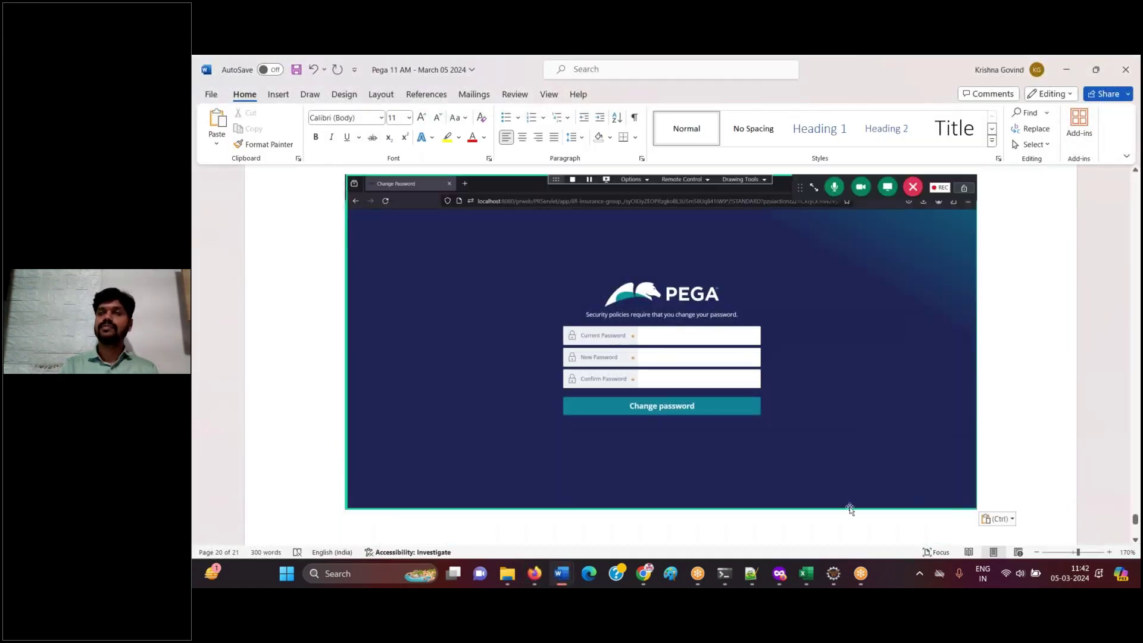
pyautogui.click(751, 576)
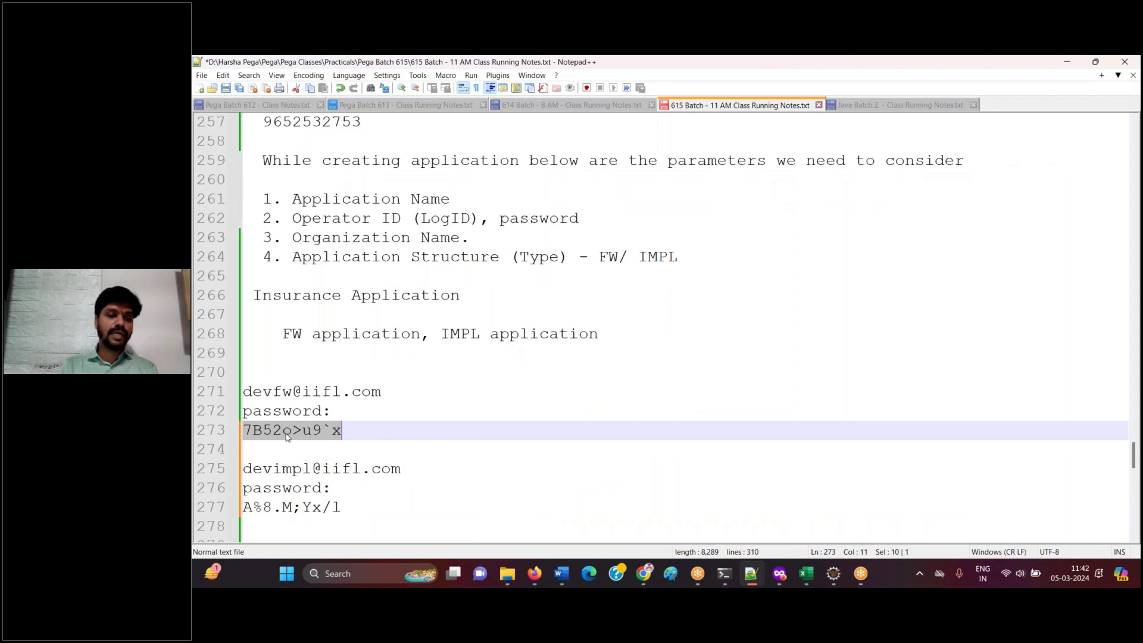
pyautogui.click(756, 562)
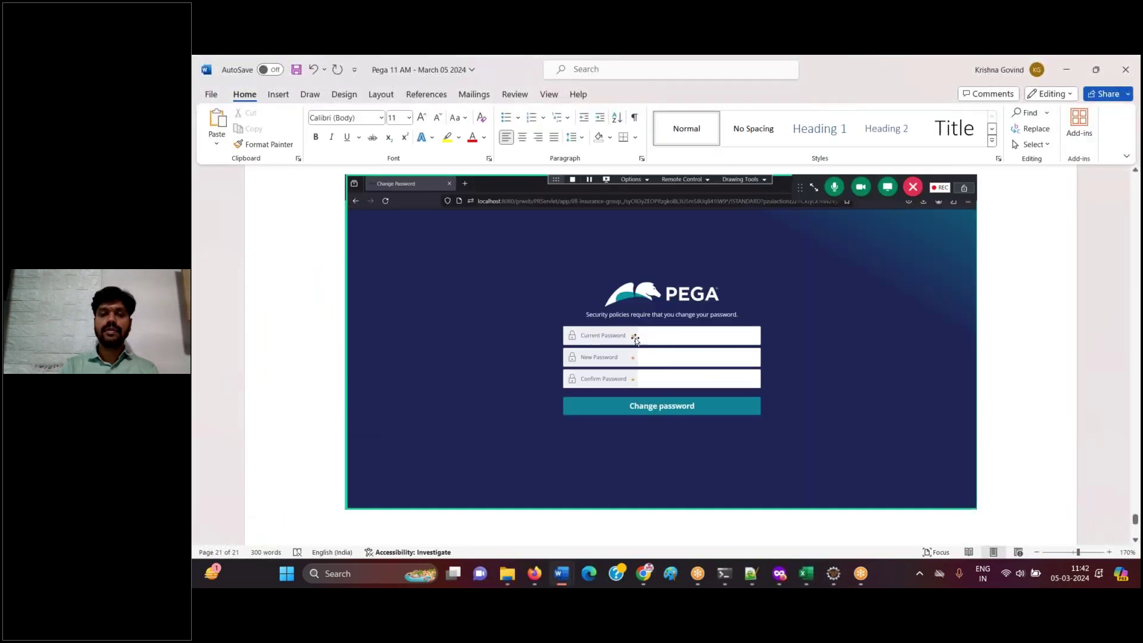
pyautogui.click(533, 579)
pyautogui.click(702, 296)
pyautogui.hotkey('ctrl', 'v')
pyautogui.click(660, 338)
pyautogui.write('•••••')
pyautogui.press('Tab')
pyautogui.write('•••••')
# - Submit the password change and log the form screenshot in Word captioned 'Click on change password'
pyautogui.click(653, 410)
pyautogui.click(538, 575)
pyautogui.hotkey('ctrl', 'v')
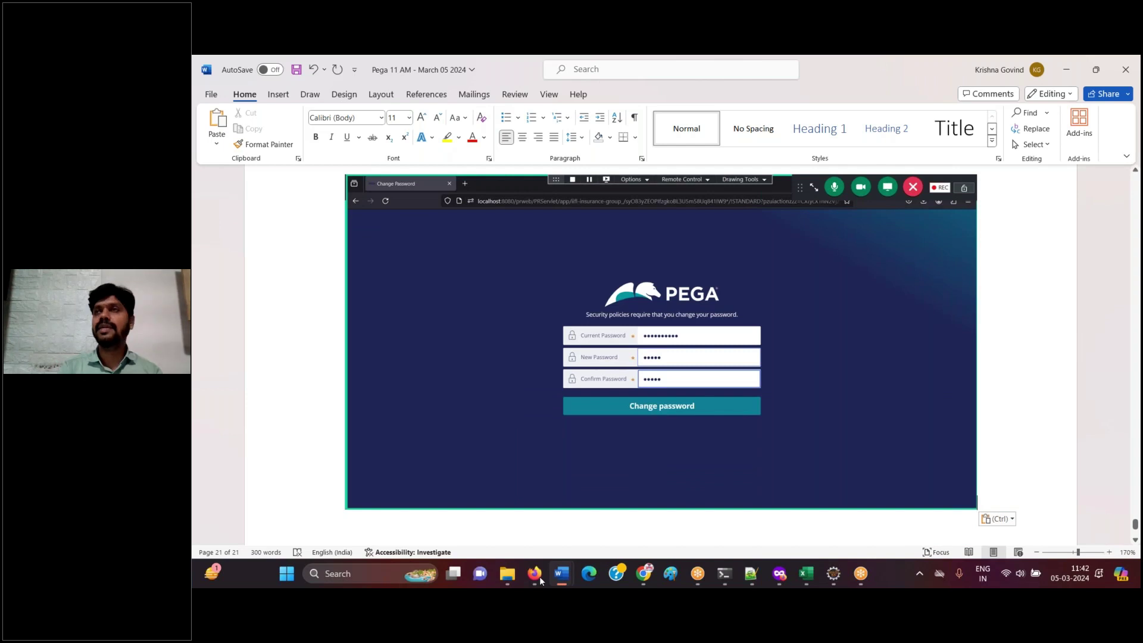
pyautogui.press('Return')
pyautogui.write('Click on change password')
pyautogui.press('Return')
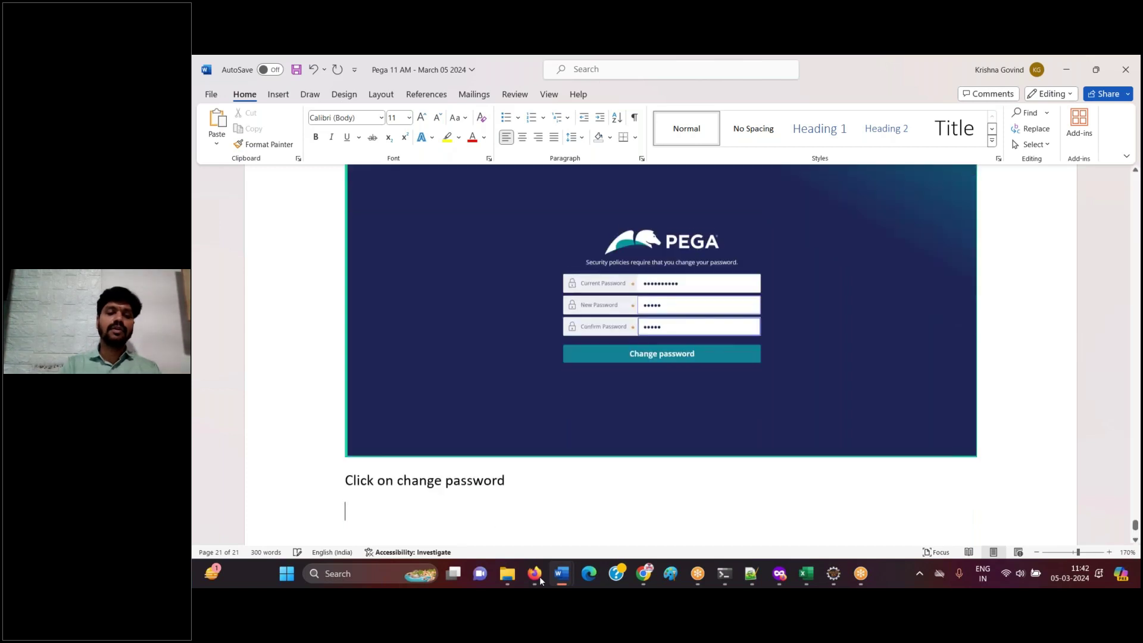
pyautogui.click(539, 577)
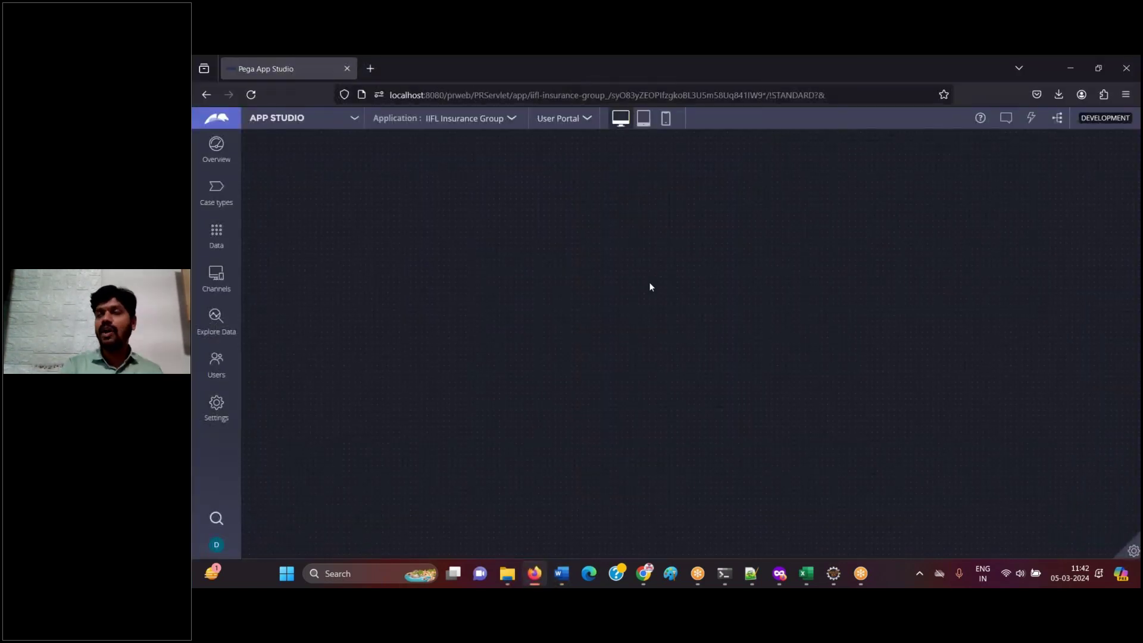
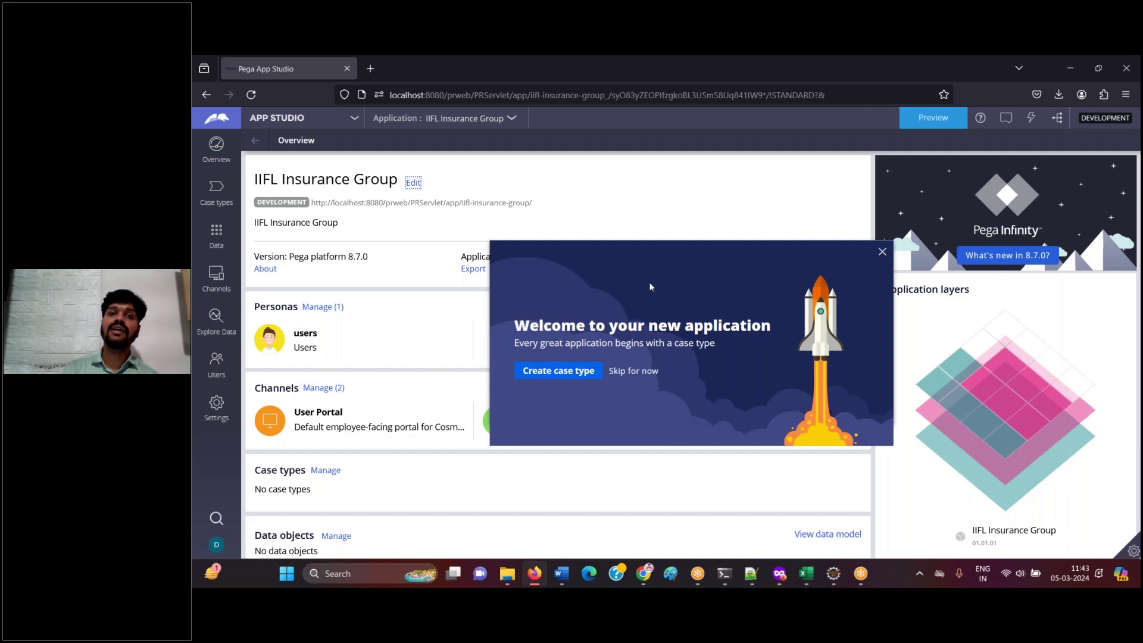
# - Paste the App Studio overview screenshot into the guide, captioned 'Click on app studio and choose Dev studio'
pyautogui.click(563, 572)
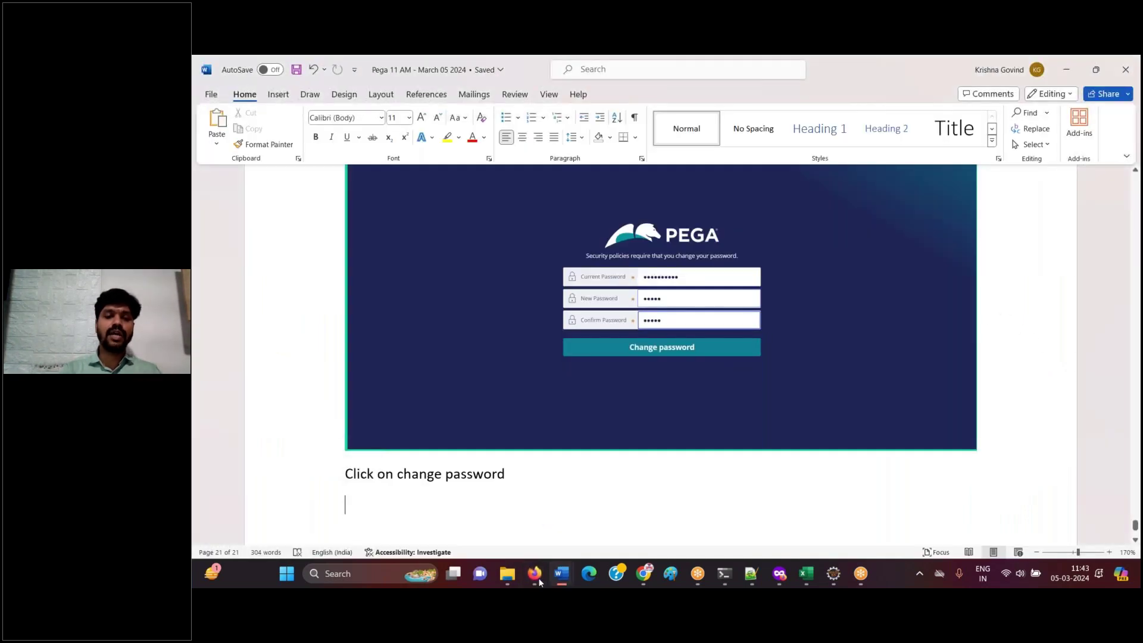
pyautogui.click(539, 581)
pyautogui.click(540, 581)
pyautogui.hotkey('ctrl', 'v')
pyautogui.press('Return')
pyautogui.write('Click o')
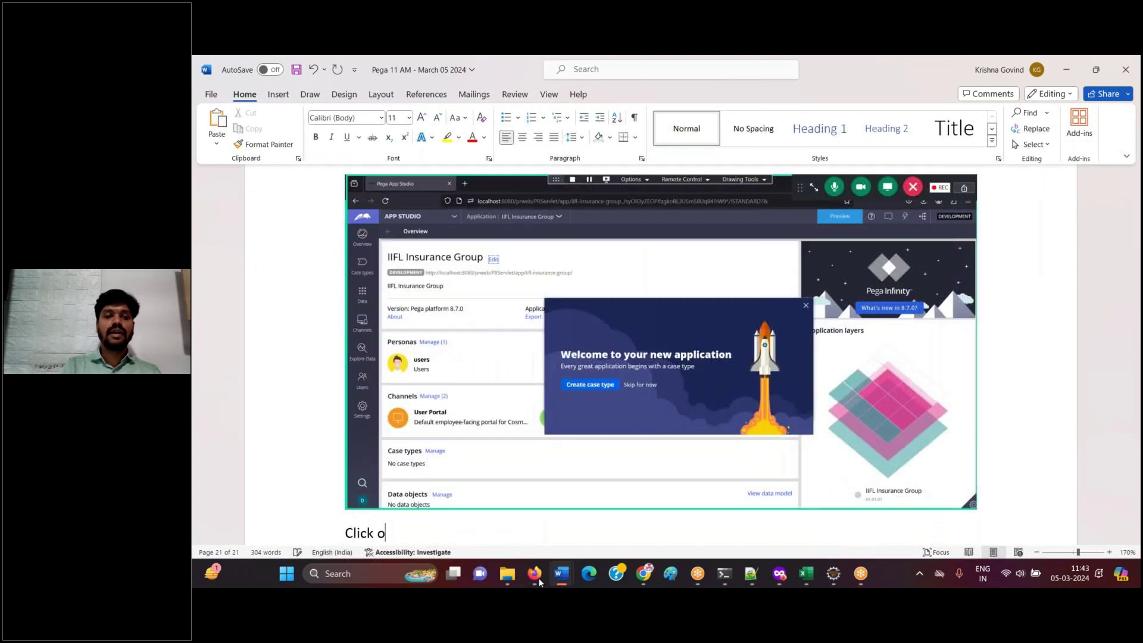
pyautogui.write('n  app studi')
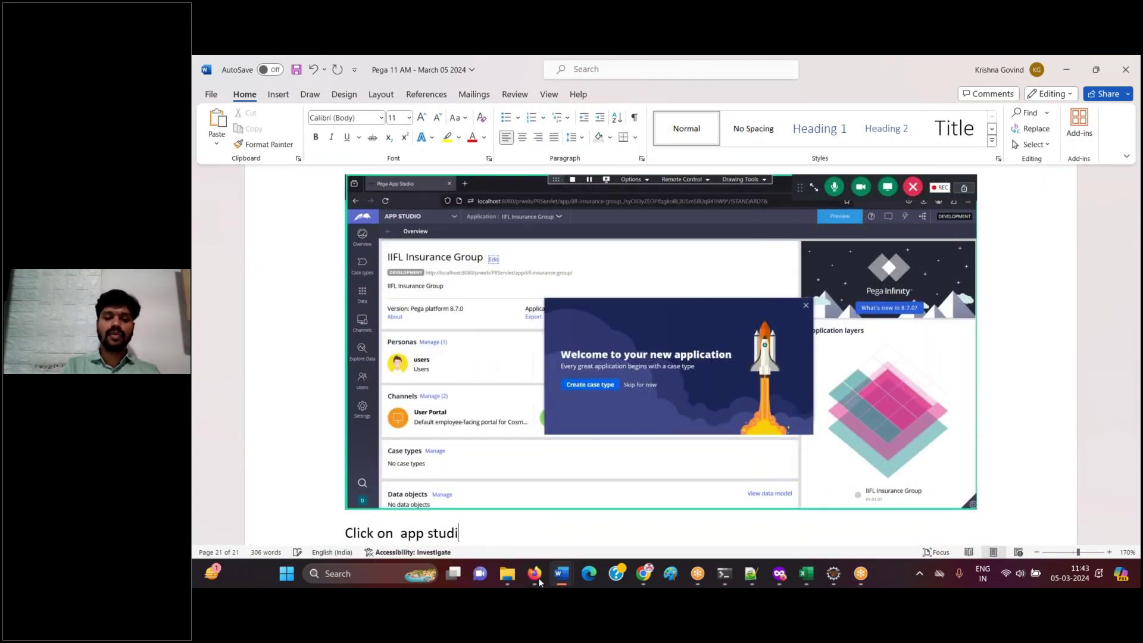
pyautogui.write('o and choos')
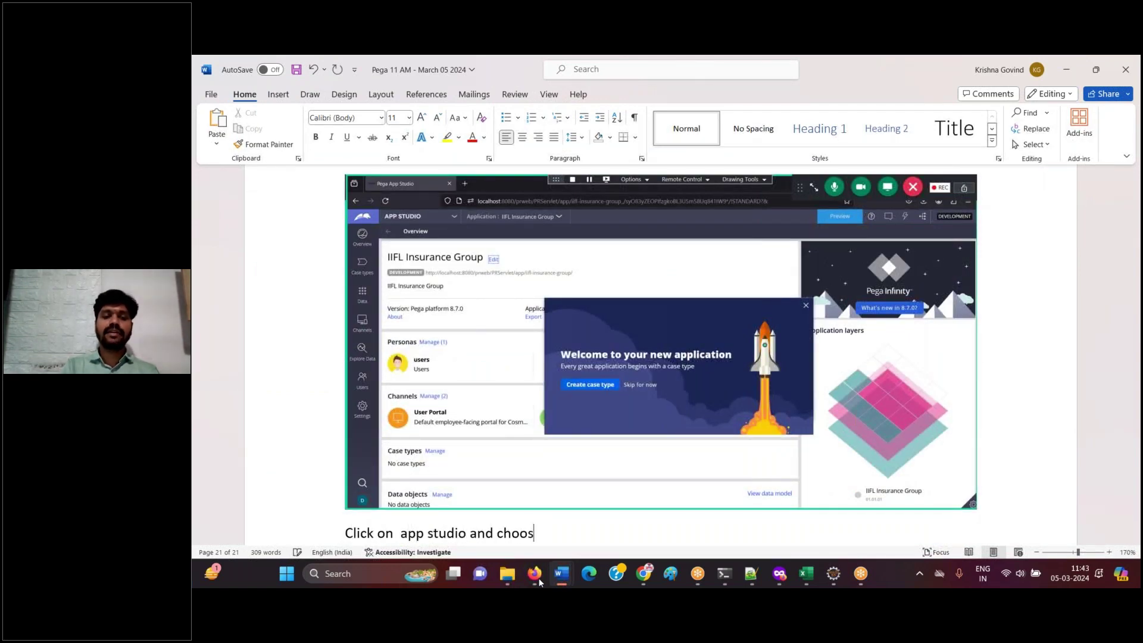
pyautogui.write('e Dev studio')
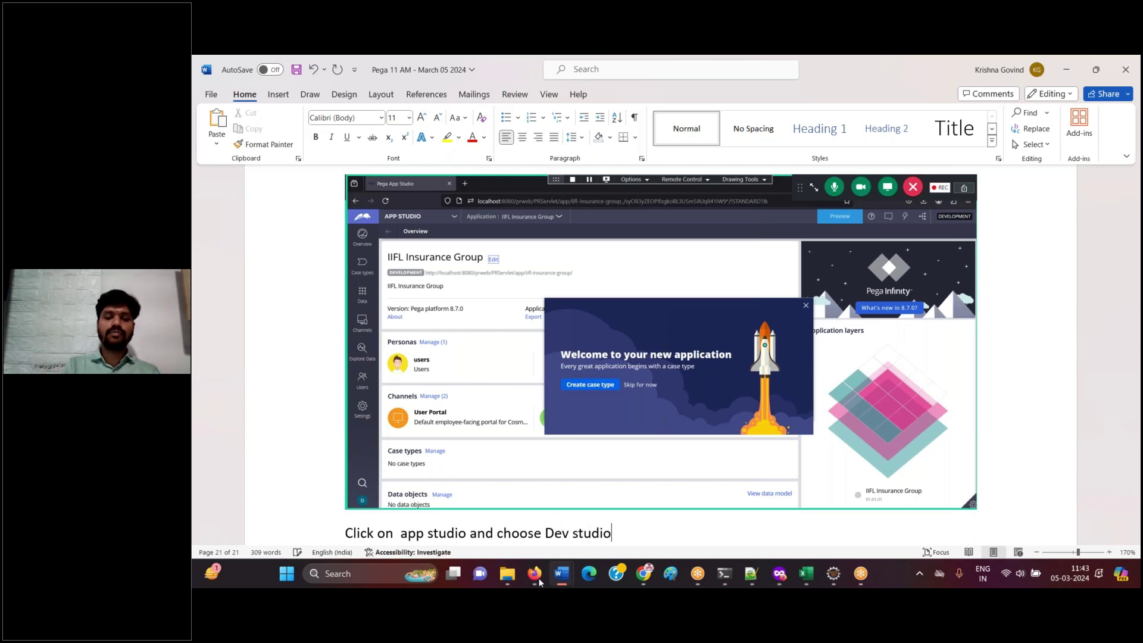
pyautogui.press('Return')
# - Switch the workspace to Dev Studio and paste the loading-page screenshot into the guide
pyautogui.click(534, 573)
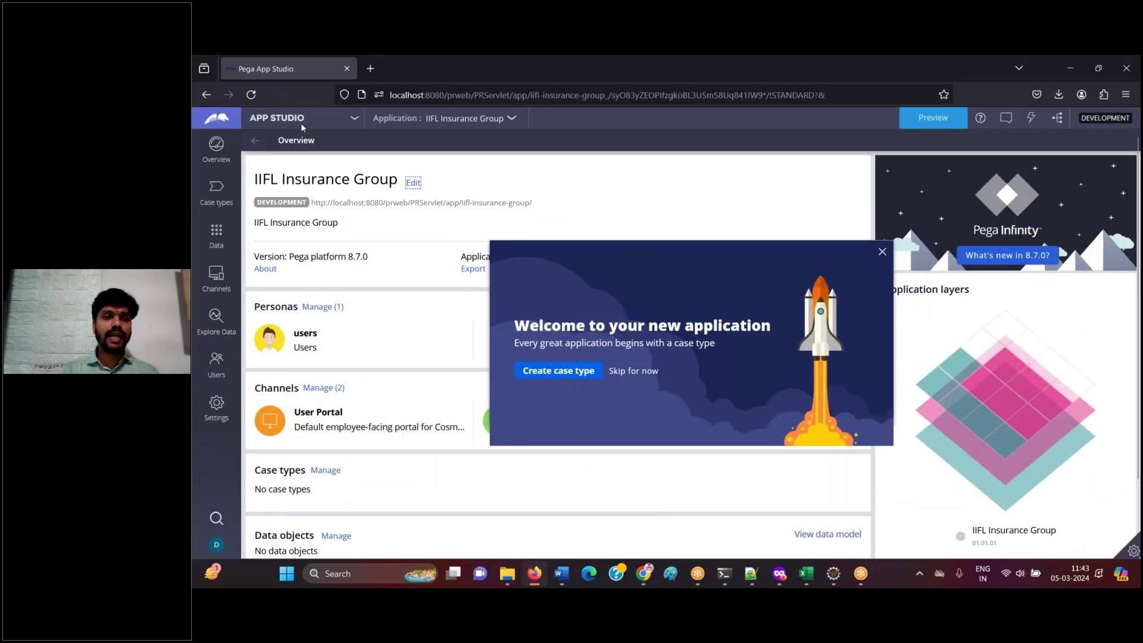
pyautogui.click(298, 121)
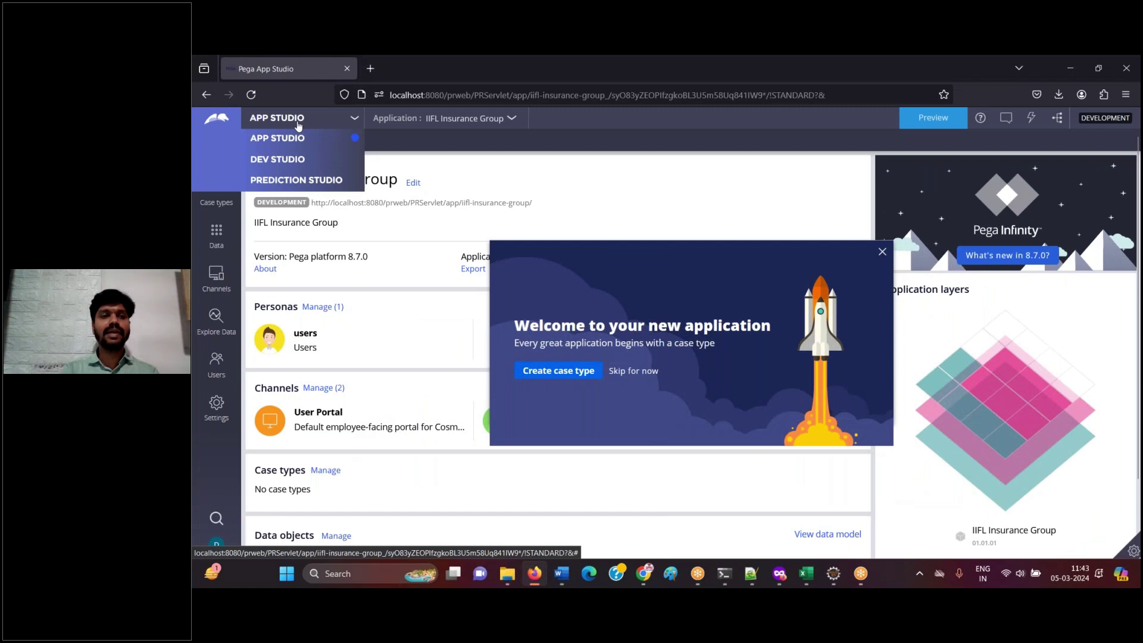
pyautogui.click(288, 166)
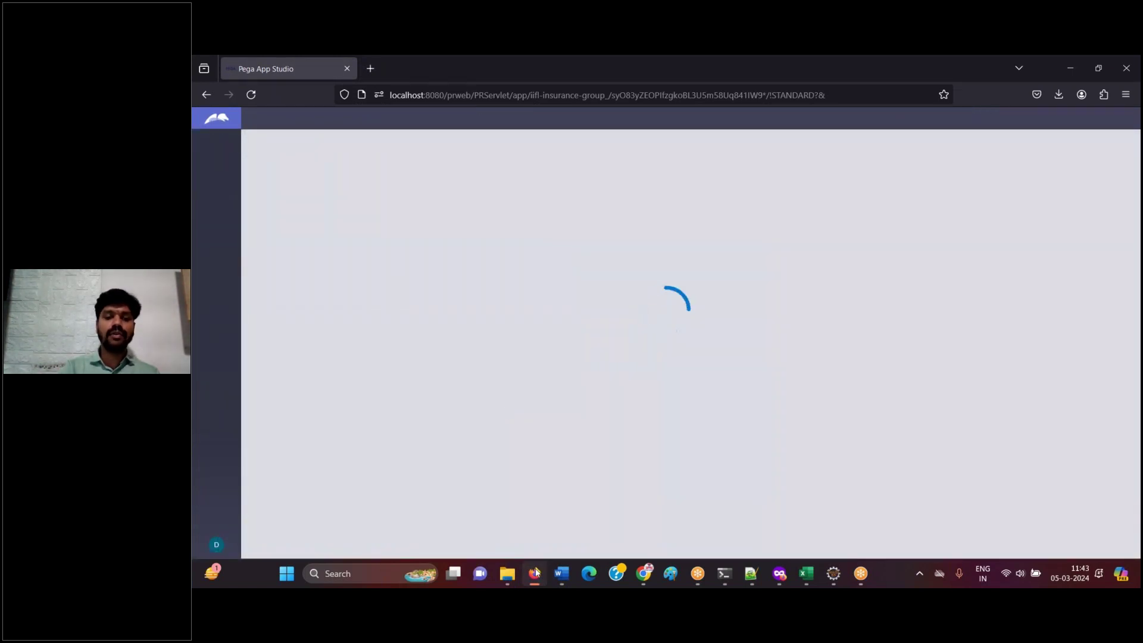
pyautogui.click(535, 573)
pyautogui.hotkey('ctrl', 'v')
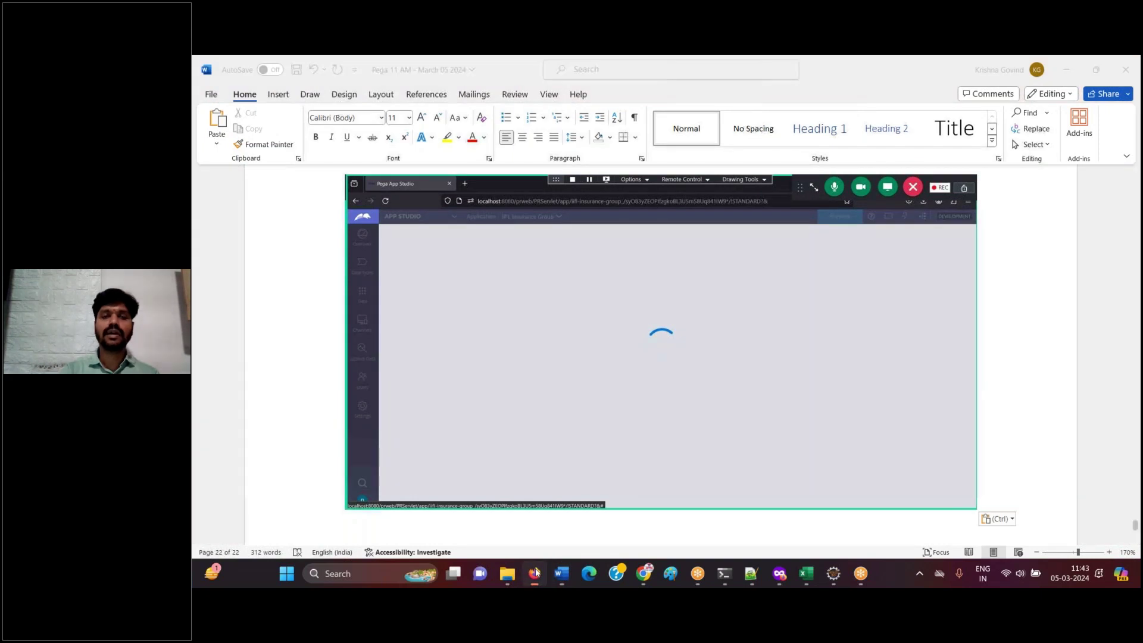
# - Return to App Studio and replace the guide's loading-page screenshot with the studio-menu screenshot
pyautogui.click(534, 573)
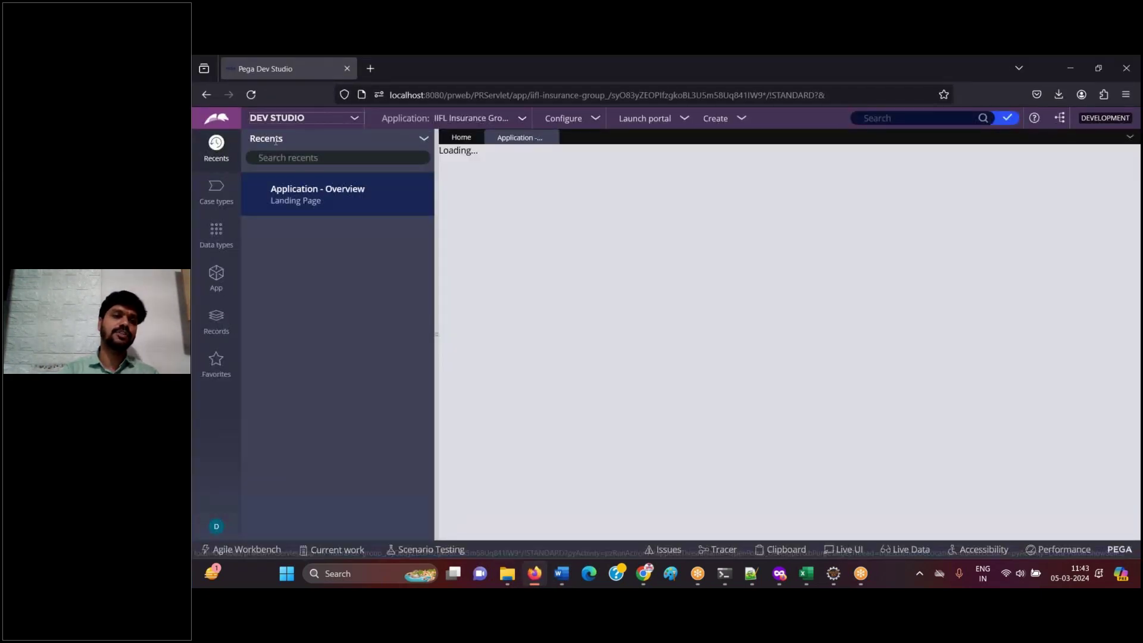
pyautogui.click(291, 122)
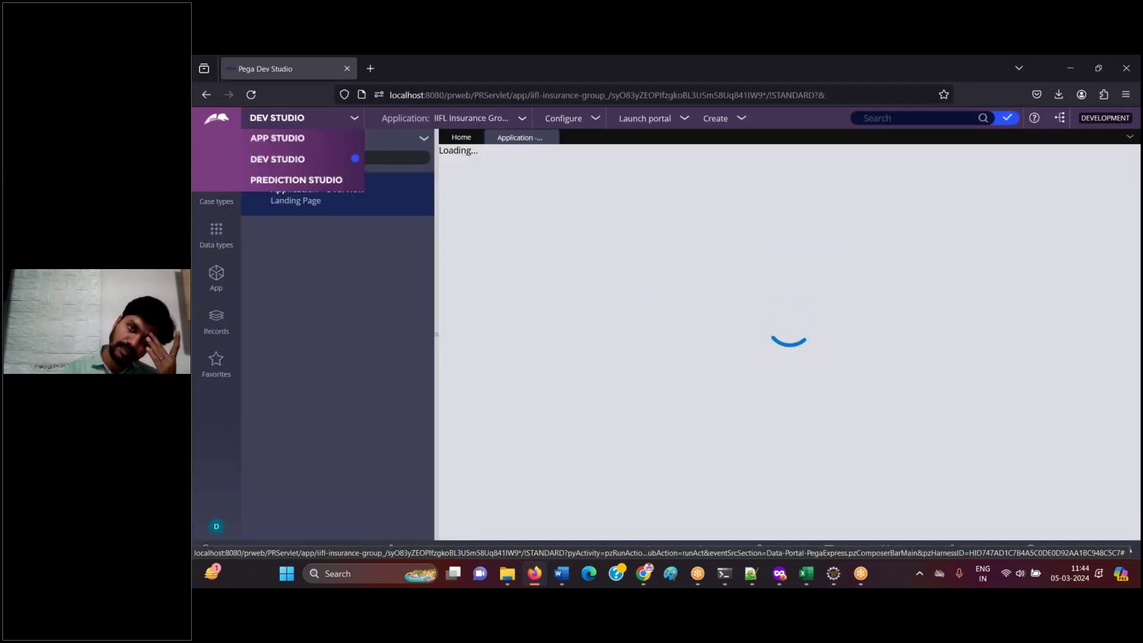
pyautogui.click(285, 142)
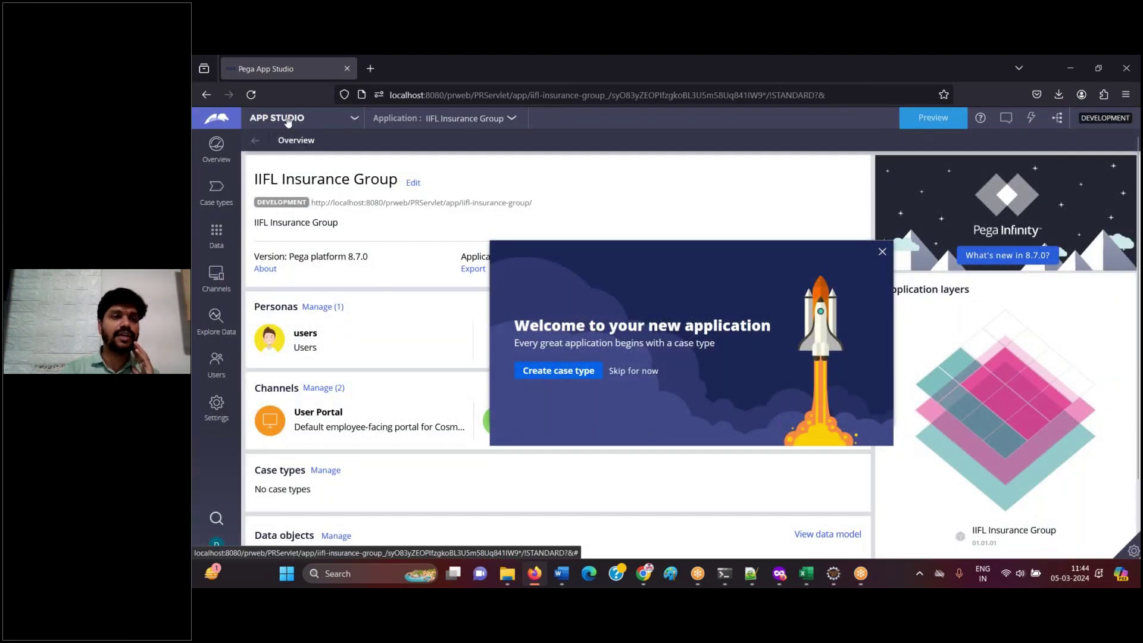
pyautogui.click(288, 119)
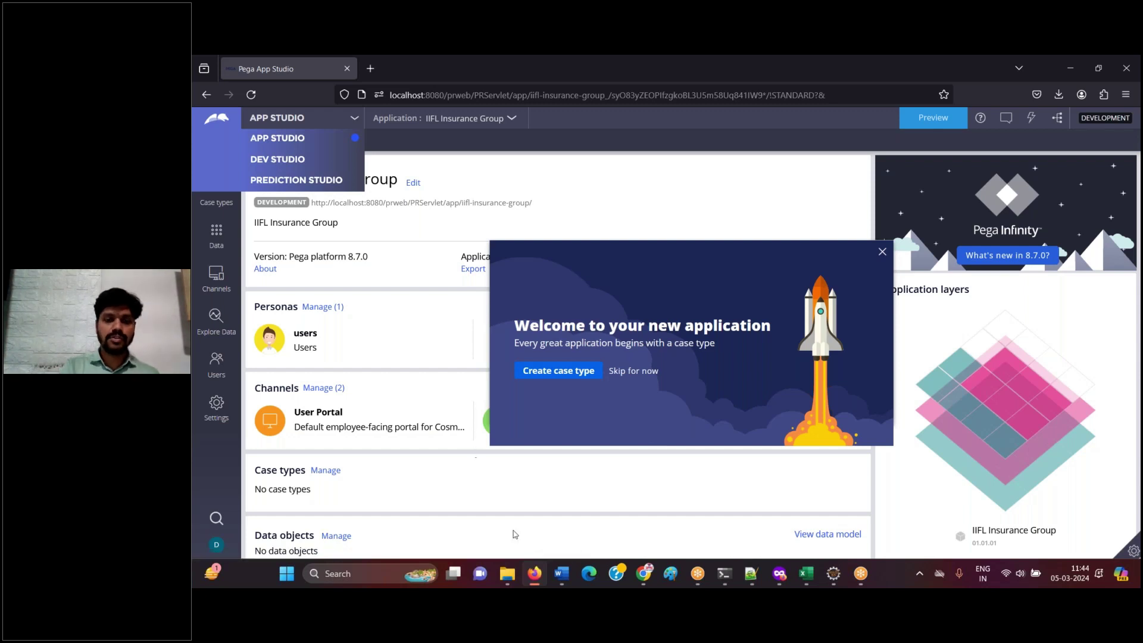
pyautogui.moveTo(561, 576)
pyautogui.click(628, 512)
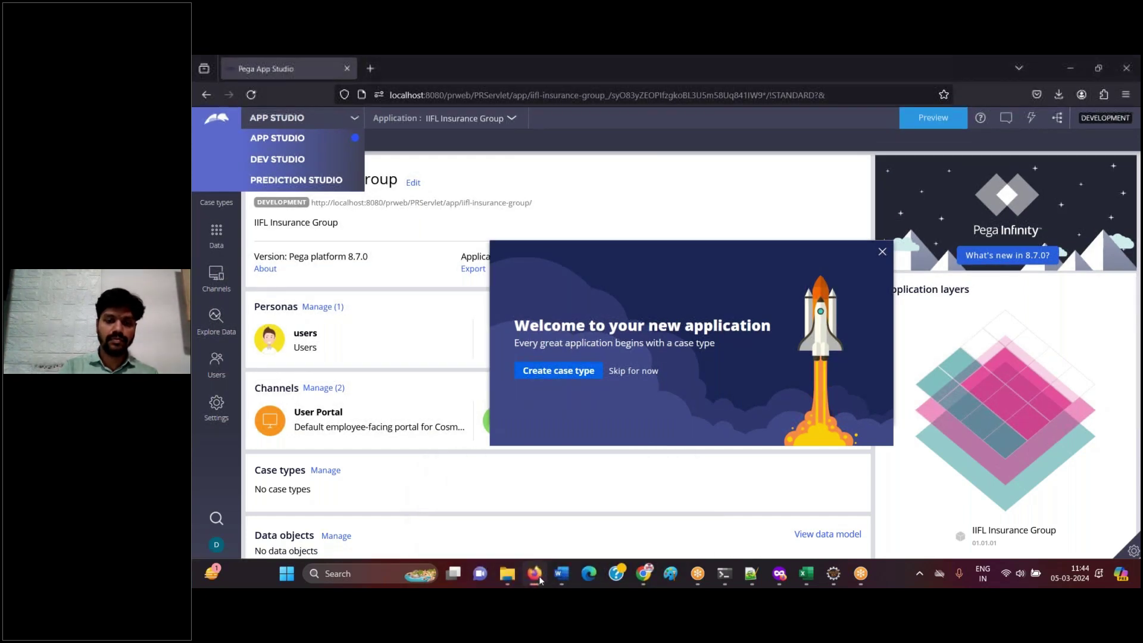
pyautogui.click(608, 400)
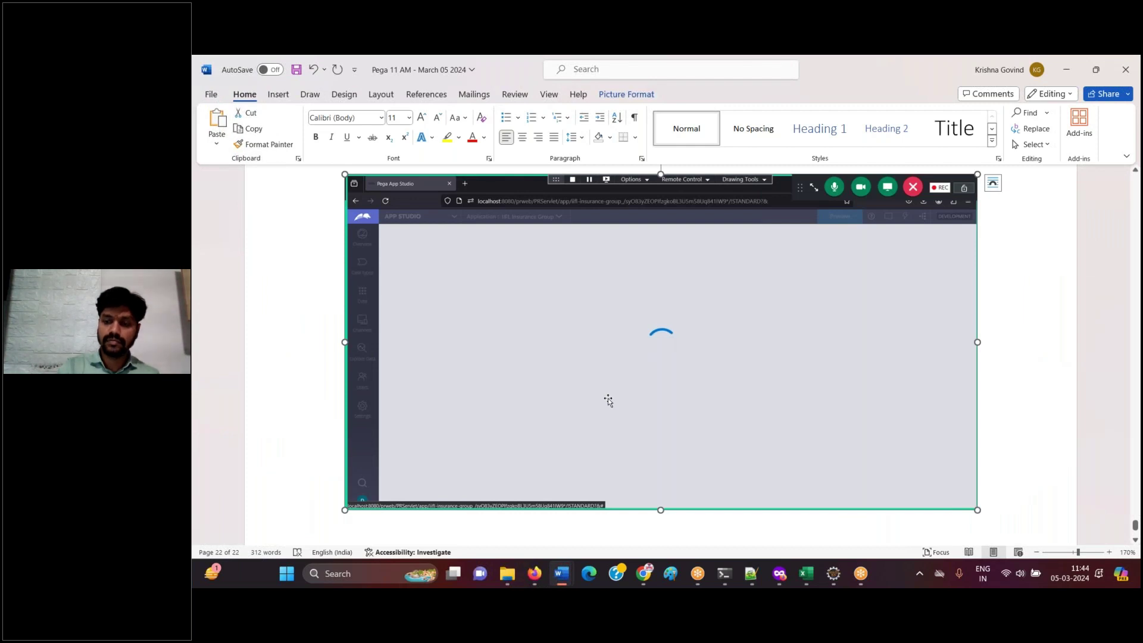
pyautogui.hotkey('ctrl', 'v')
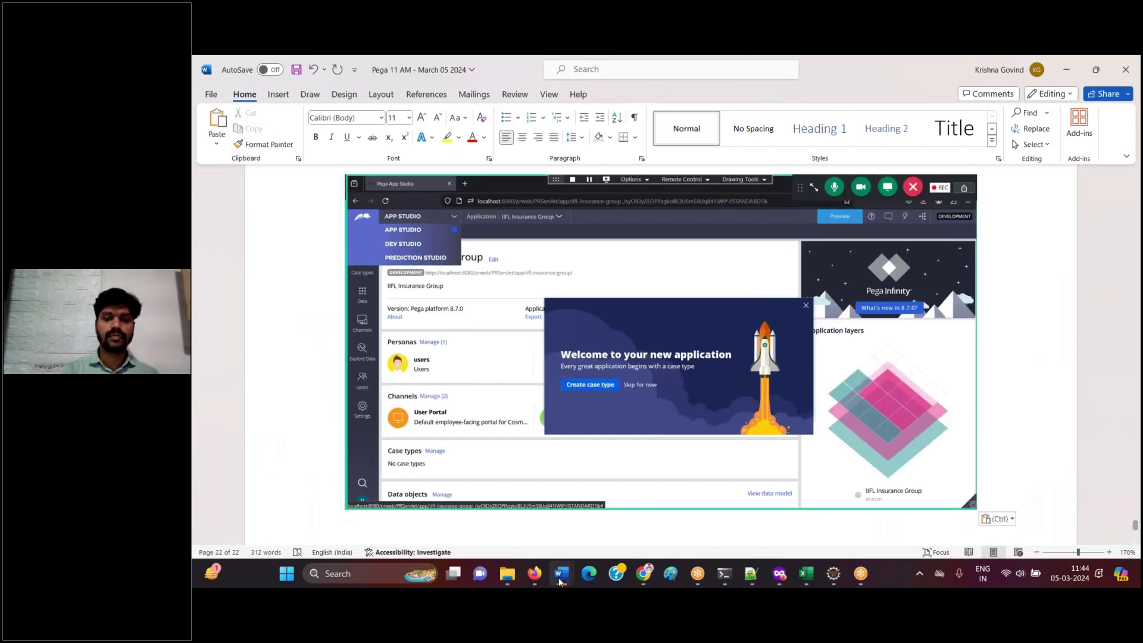
# - Switch the workspace to Dev Studio again
pyautogui.click(535, 575)
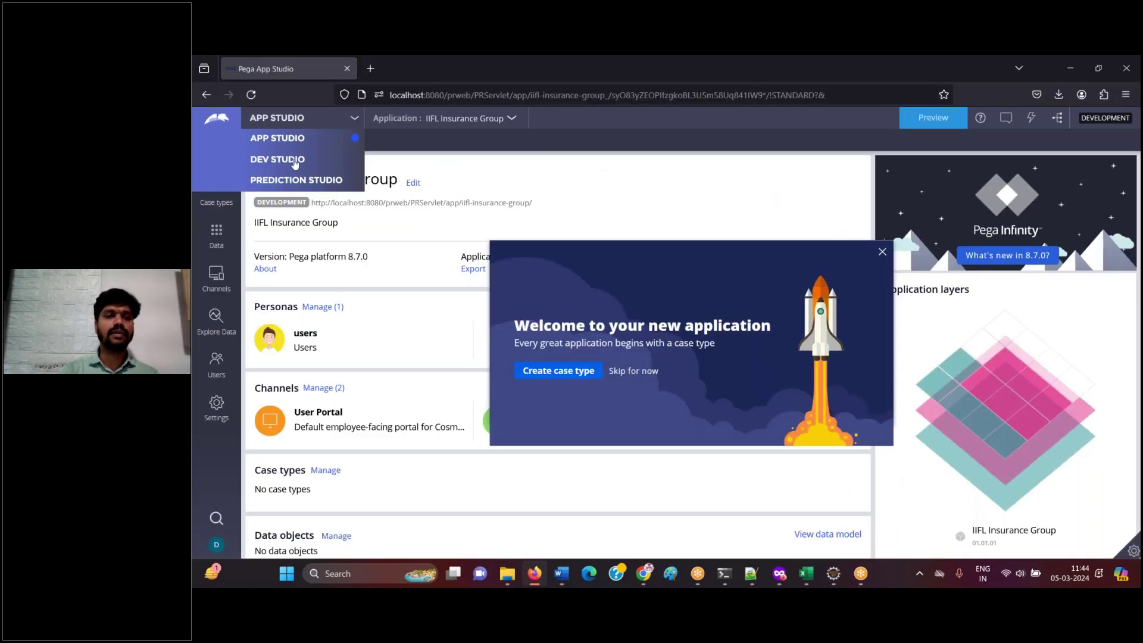
pyautogui.click(290, 160)
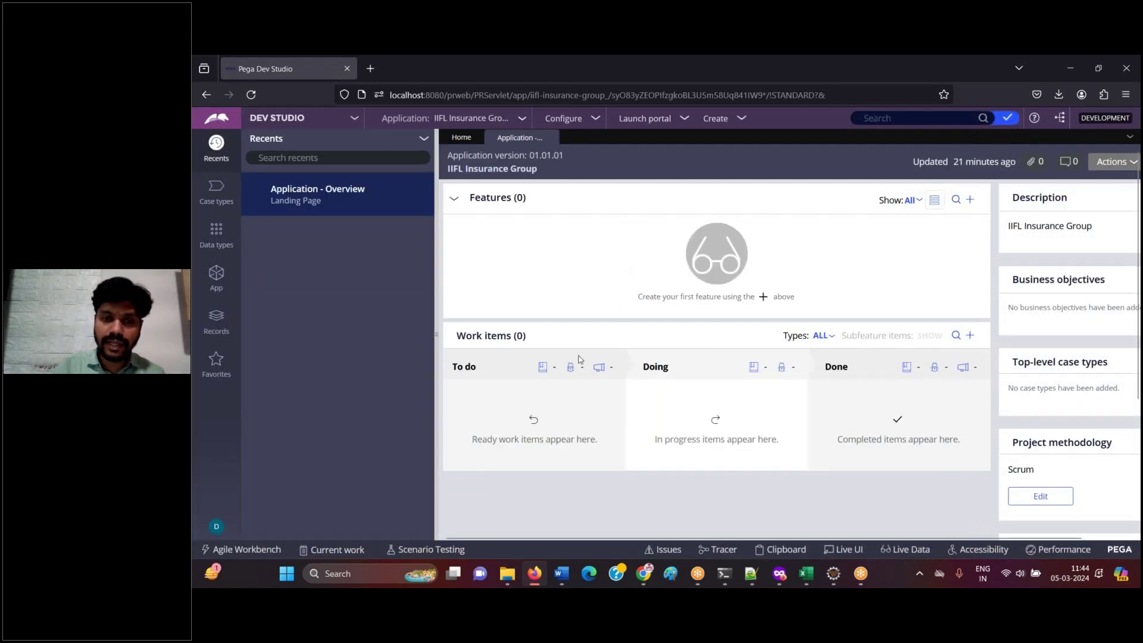
pyautogui.click(534, 575)
# - Paste the Dev Studio screenshot into the guide, captioned 'Click on App explorer on left panel'
pyautogui.hotkey('ctrl', 'v')
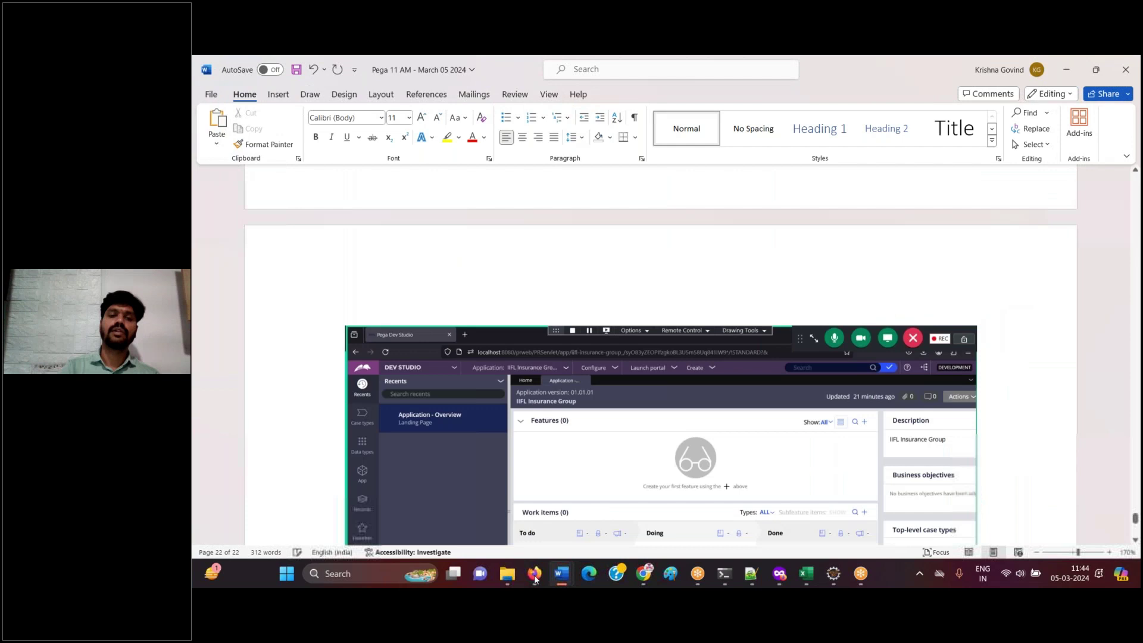
pyautogui.write('Click on')
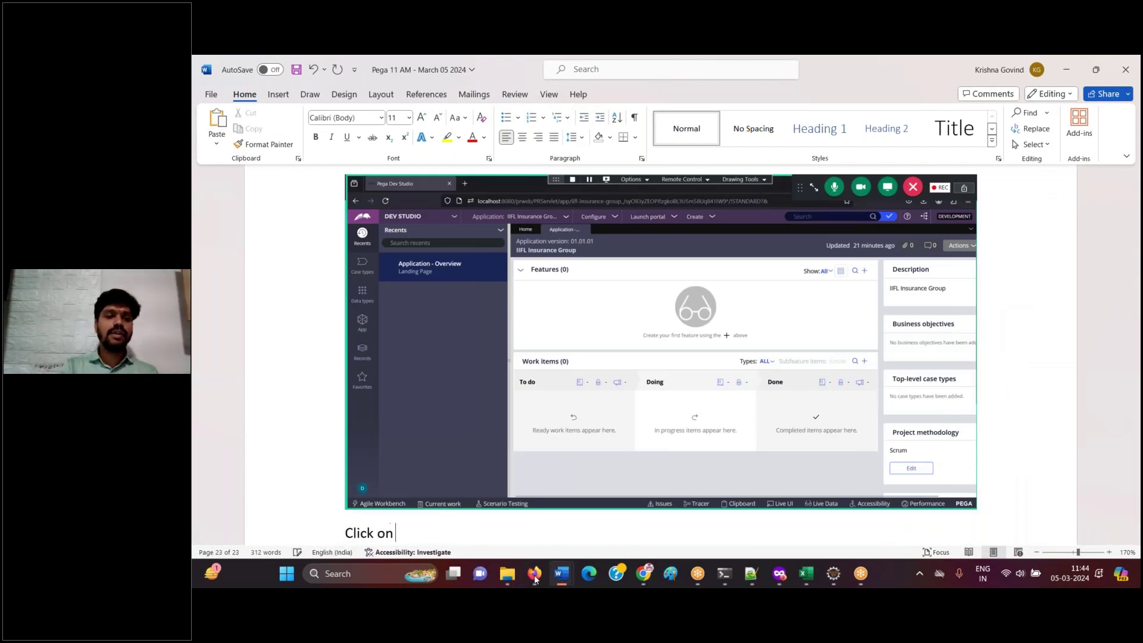
pyautogui.write(' App explore')
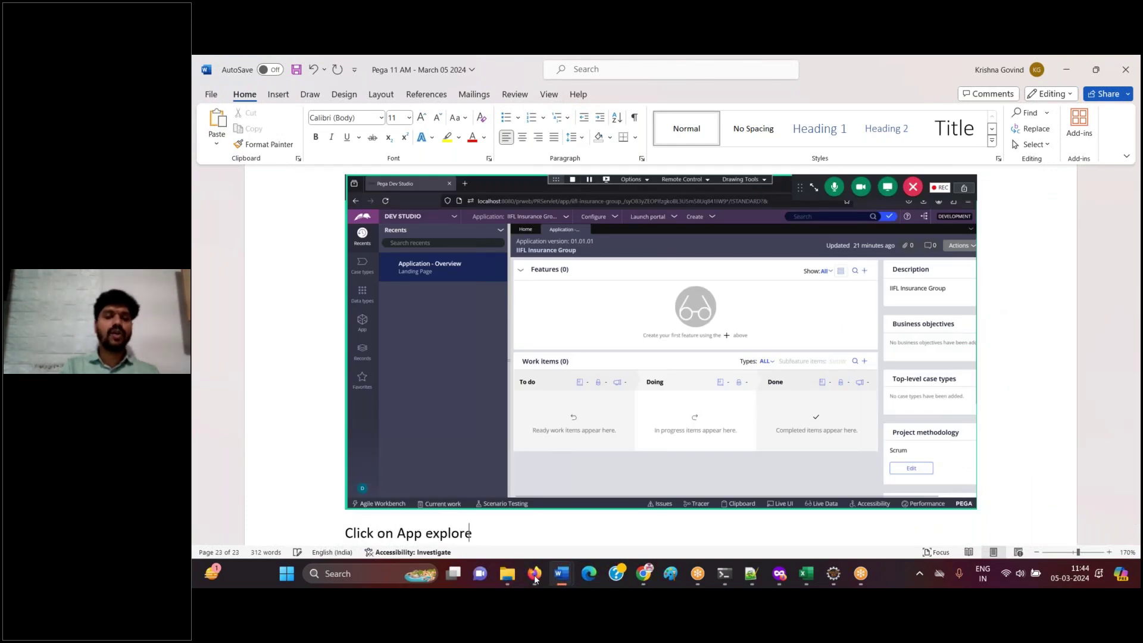
pyautogui.write('r on left pagen')
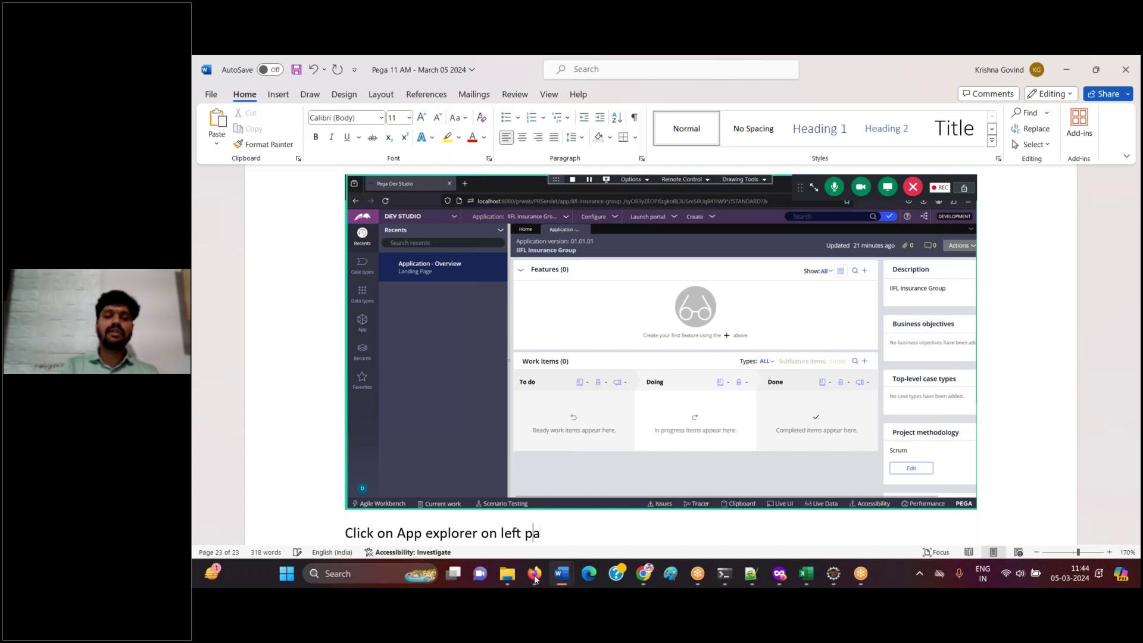
pyautogui.press('BackSpace')
pyautogui.press('BackSpace')
pyautogui.press('BackSpace')
pyautogui.write('nel')
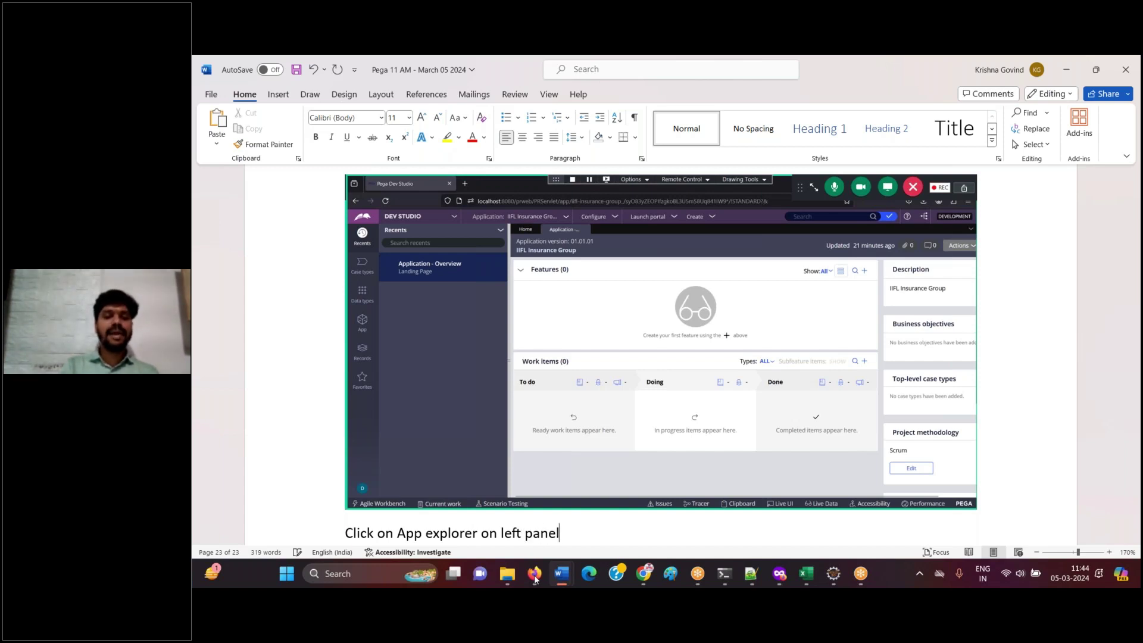
pyautogui.press('Return')
pyautogui.click(533, 574)
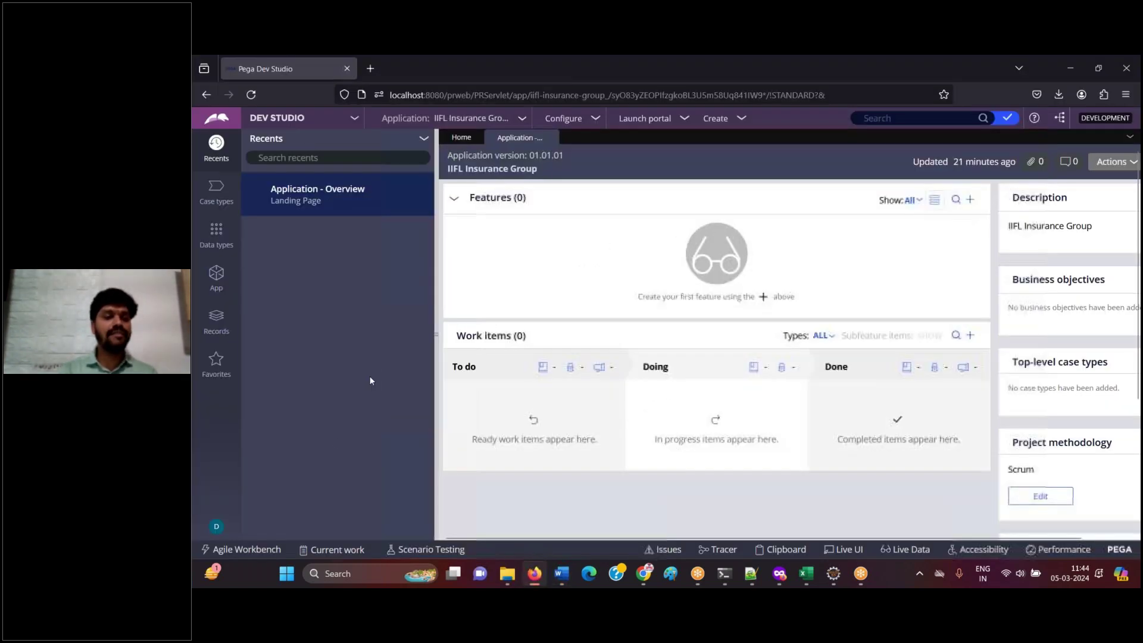
# - Open App Explorer and show its 2 included applications, IIFL Insurance Group and Pega Platform
pyautogui.click(218, 279)
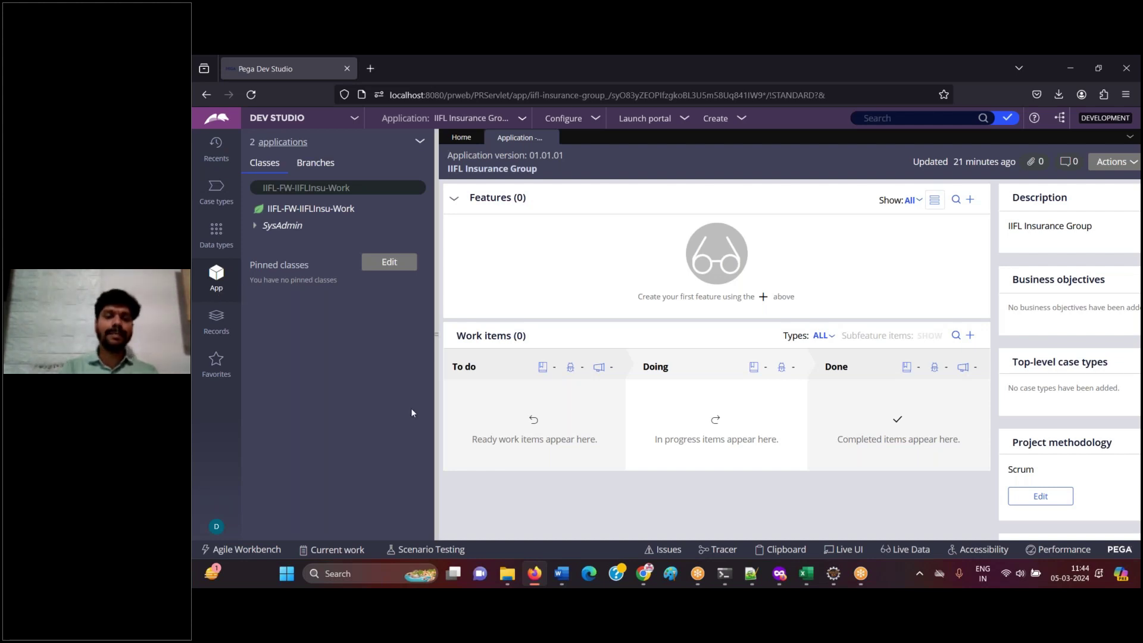
pyautogui.click(527, 573)
pyautogui.click(527, 573)
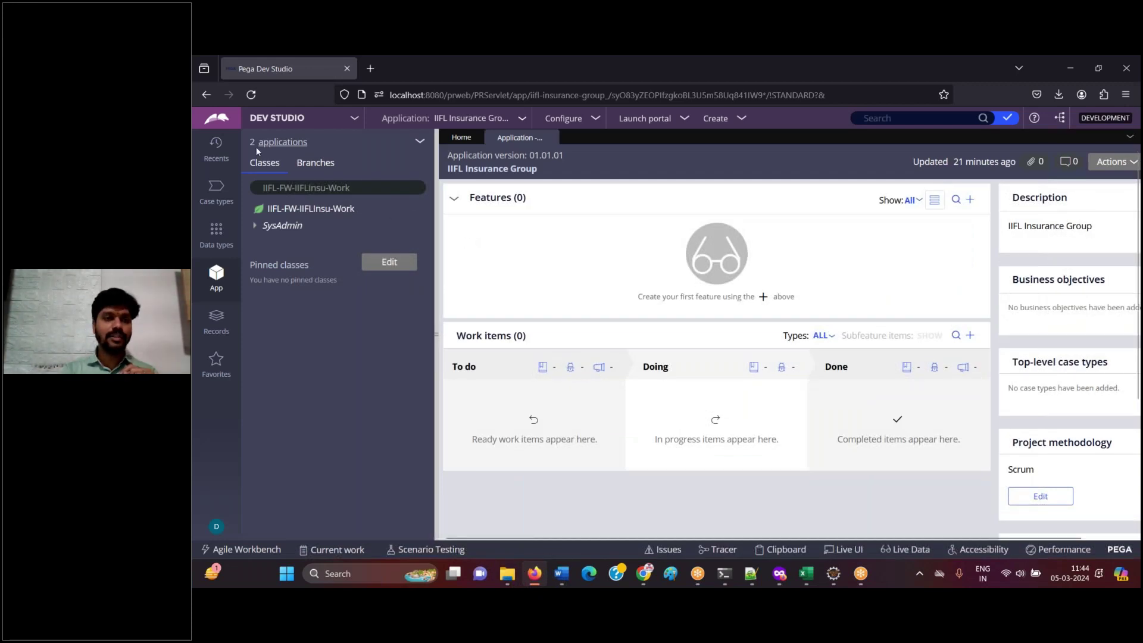
pyautogui.moveTo(254, 147); pyautogui.dragTo(319, 148)
pyautogui.click(334, 148)
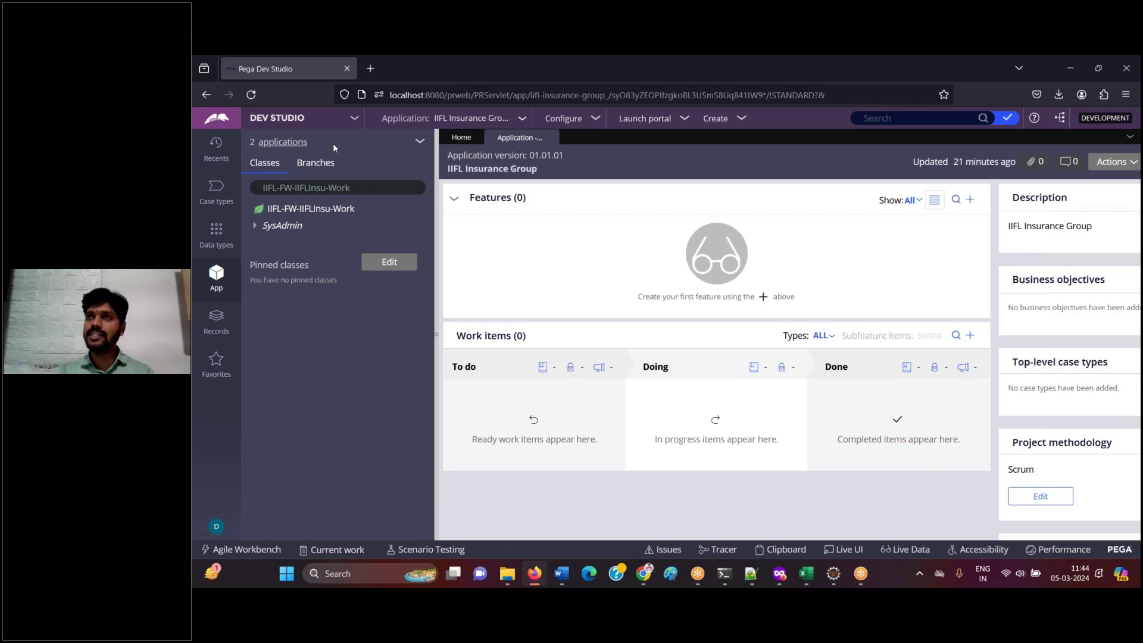
pyautogui.click(294, 143)
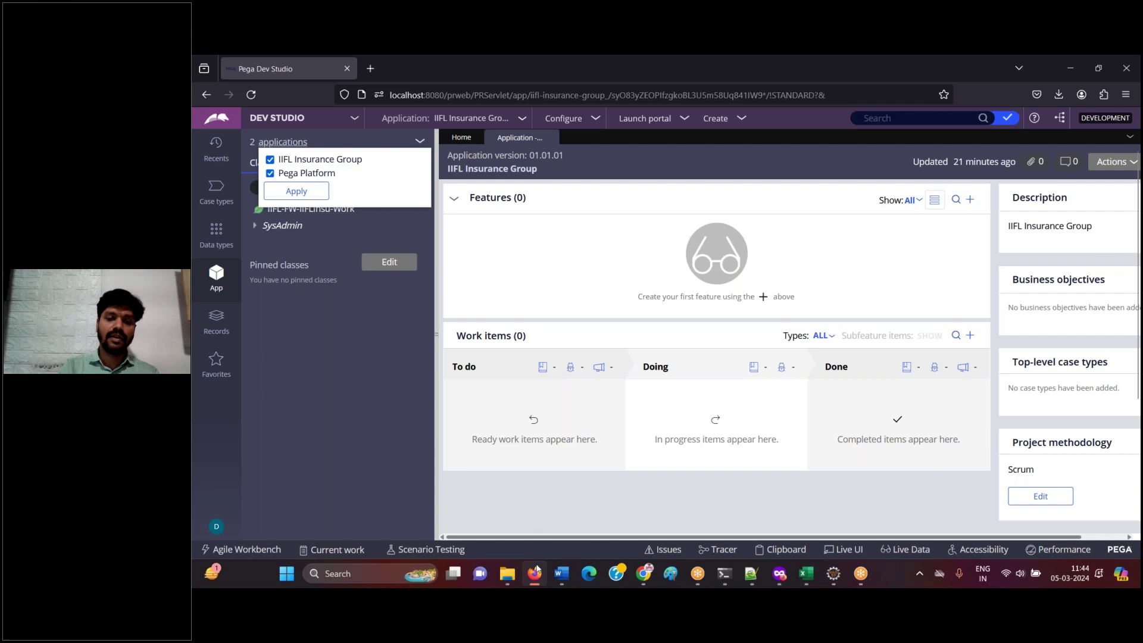
# - Paste the applications-list screenshot into the guide with 'Done.', then close the list
pyautogui.click(561, 573)
pyautogui.hotkey('ctrl', 'v')
pyautogui.write('Done.')
pyautogui.press('Return')
pyautogui.click(533, 574)
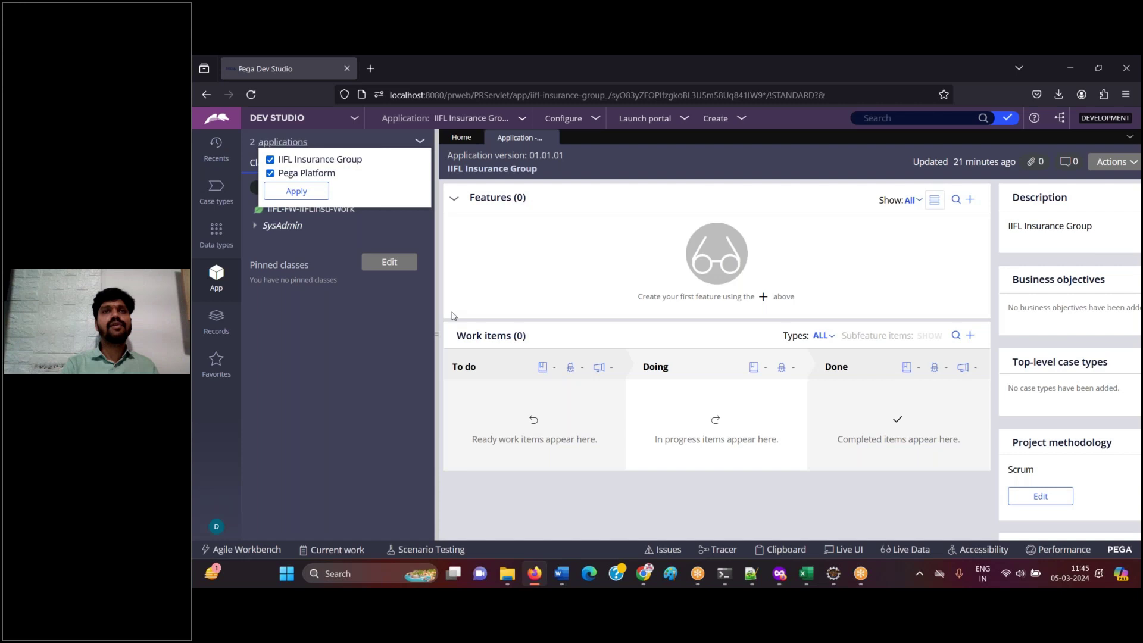
pyautogui.click(374, 344)
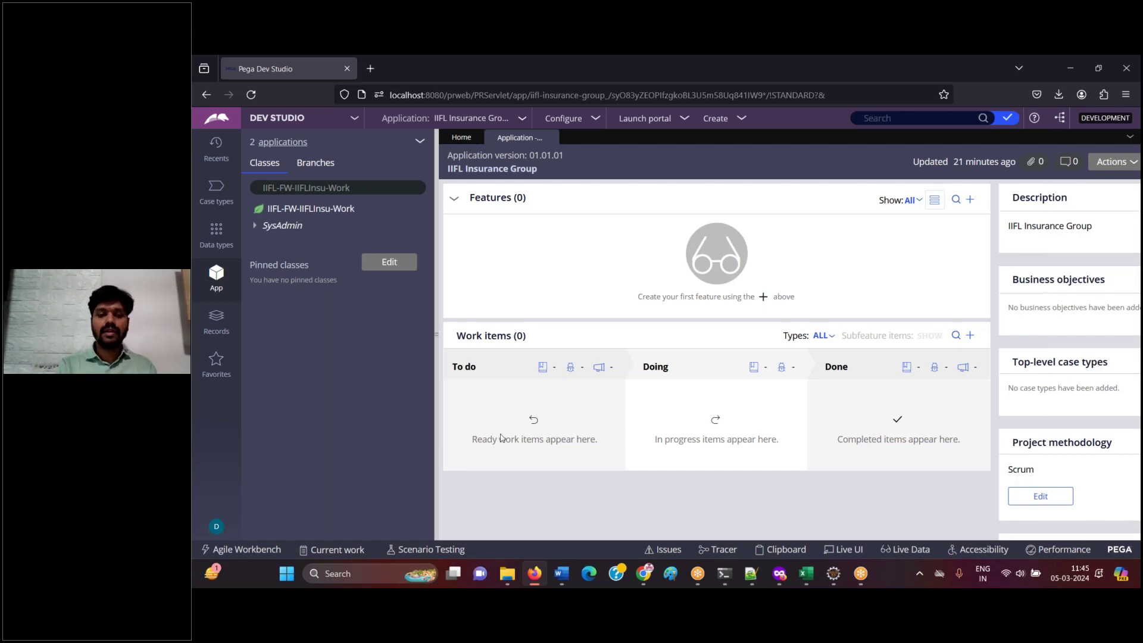
# - Write 'When we login to framework we have access to FW + Pega Platform app.' then 'DONE.'
pyautogui.click(533, 572)
pyautogui.write('Wje')
pyautogui.press('BackSpace')
pyautogui.press('BackSpace')
pyautogui.write('hjen')
pyautogui.press('BackSpace')
pyautogui.press('BackSpace')
pyautogui.press('BackSpace')
pyautogui.press('BackSpace')
pyautogui.write('en we login to ')
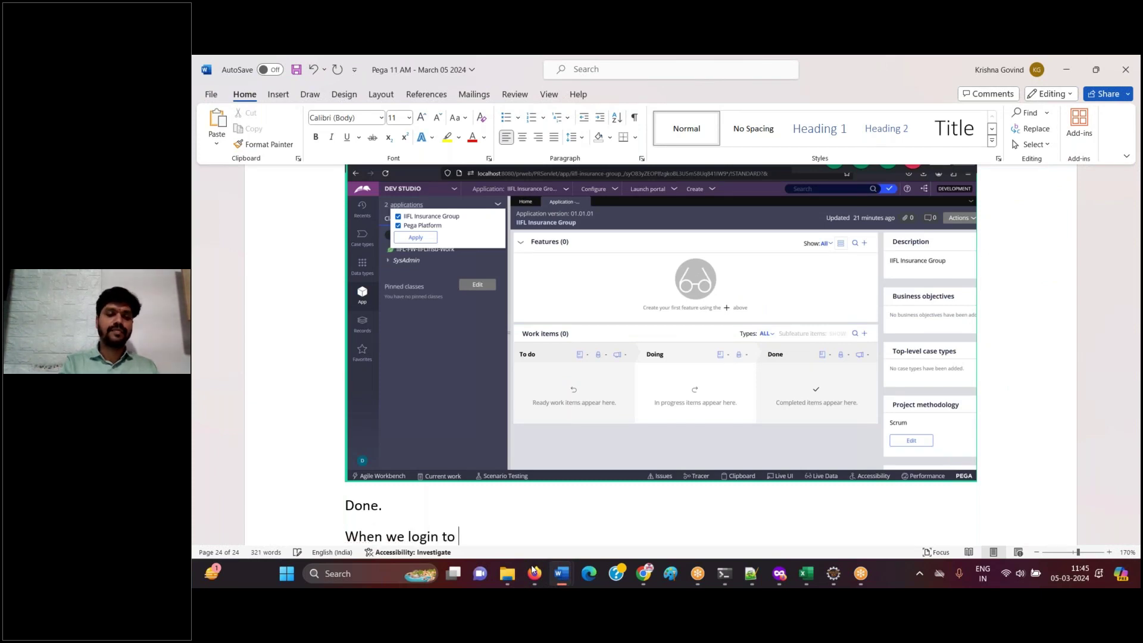
pyautogui.write('fran')
pyautogui.press('BackSpace')
pyautogui.press('BackSpace')
pyautogui.write('a')
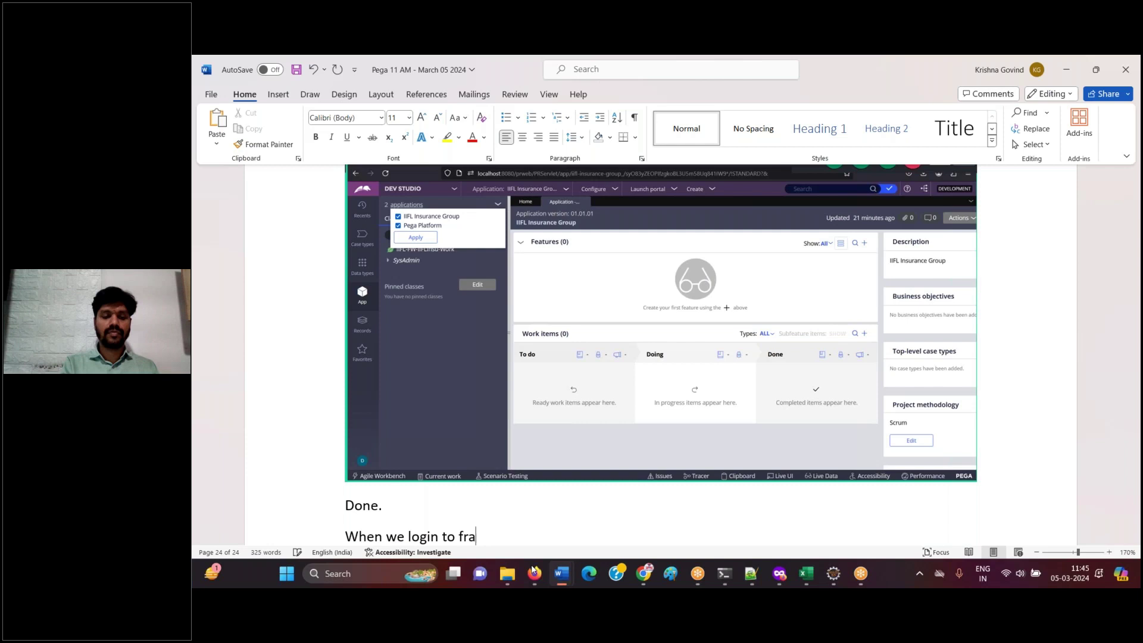
pyautogui.write('mework we h')
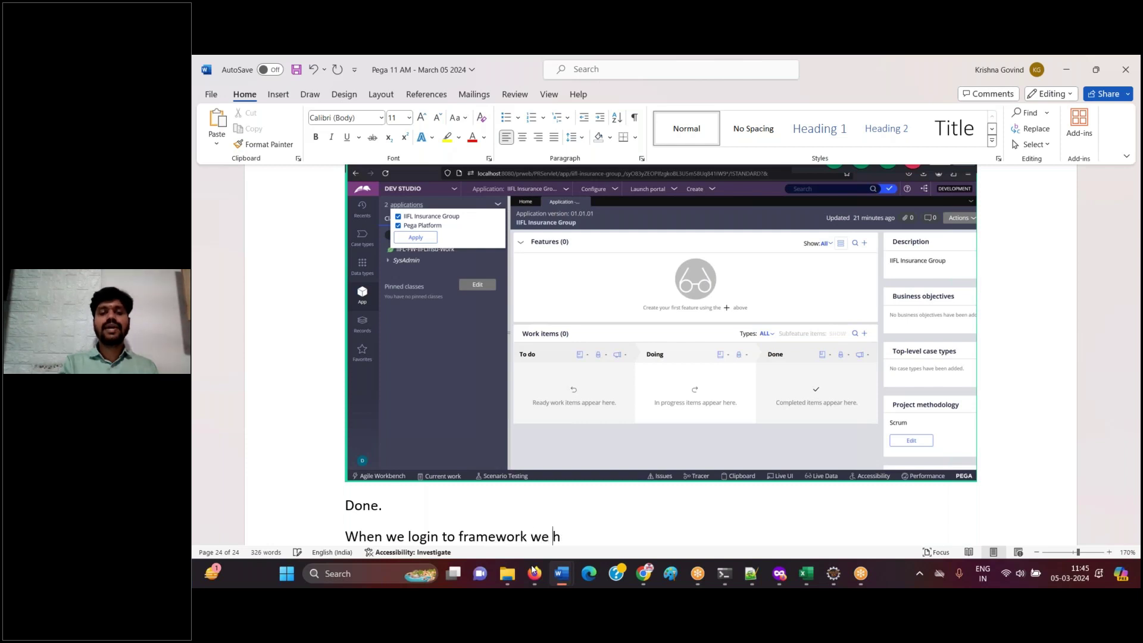
pyautogui.write('ave access to')
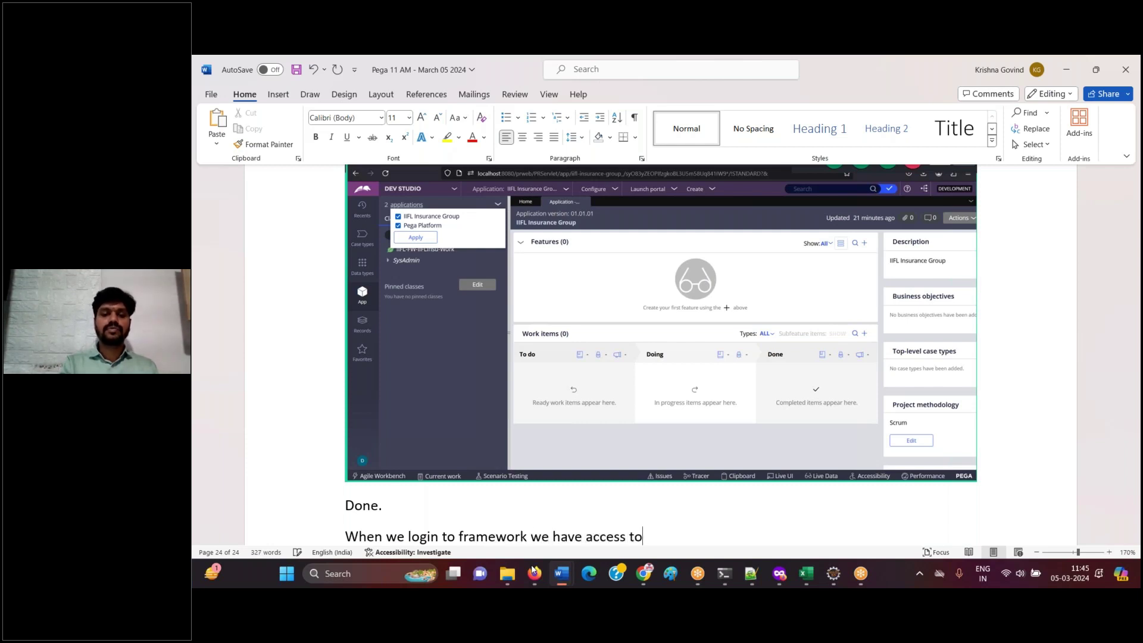
pyautogui.write(' FW + Pega Plat')
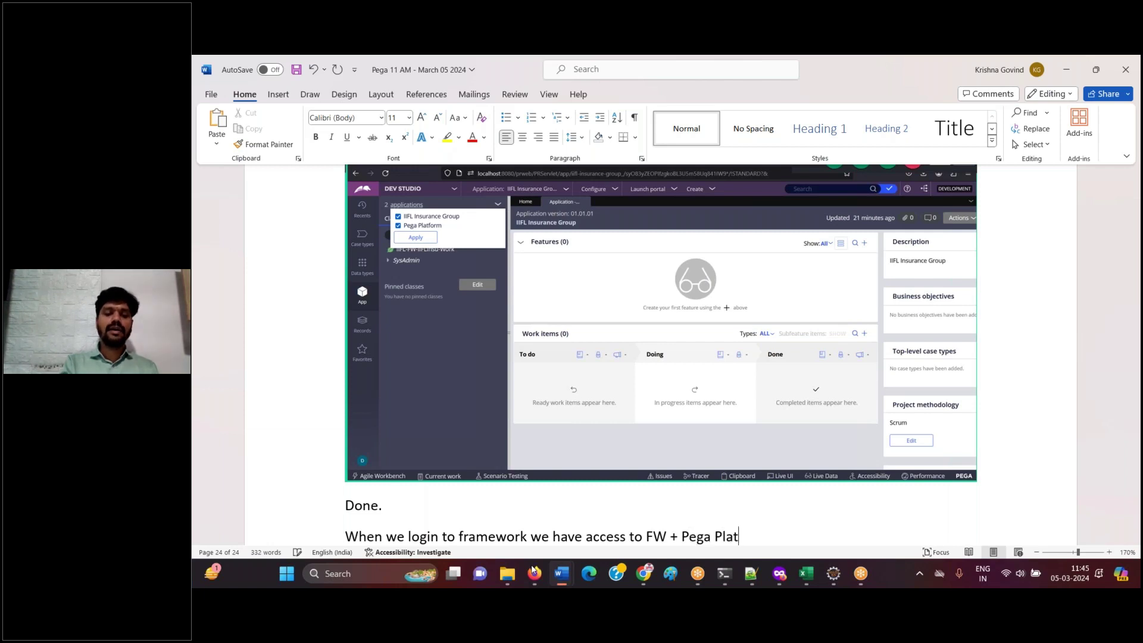
pyautogui.write('form app.')
pyautogui.press('Return')
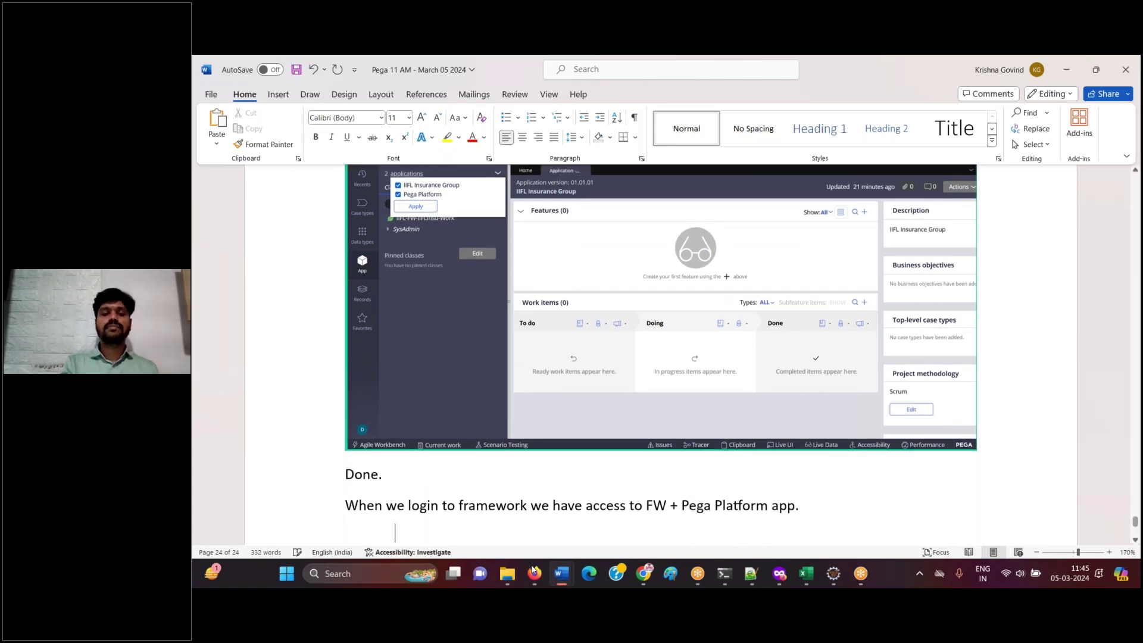
pyautogui.write('DONE.')
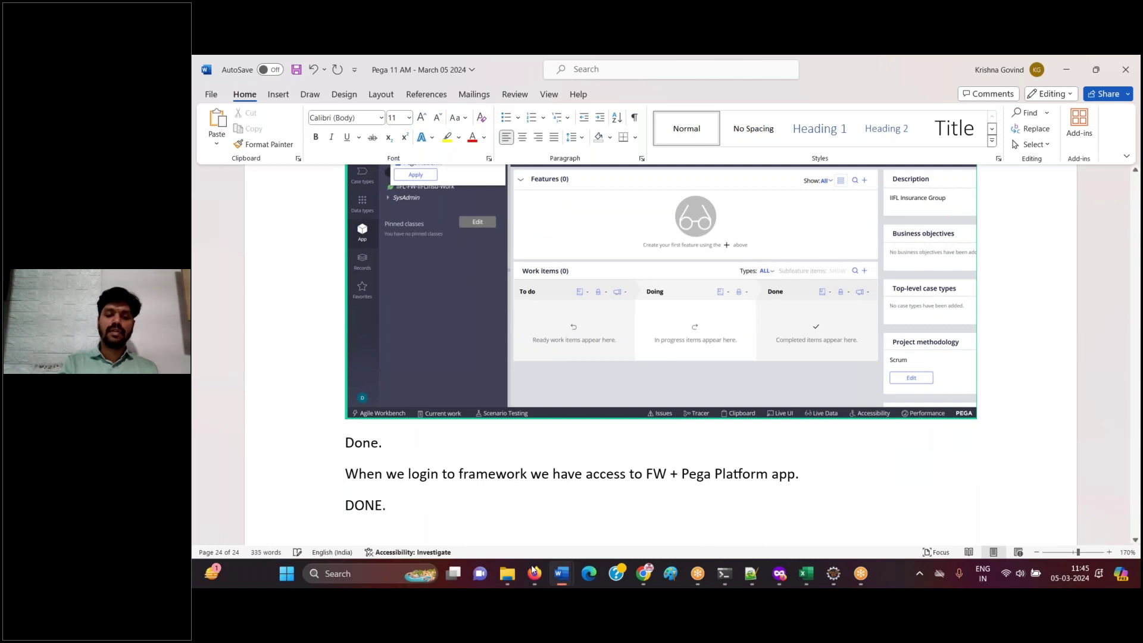
pyautogui.press('Return')
pyautogui.press('Return')
pyautogui.click(537, 577)
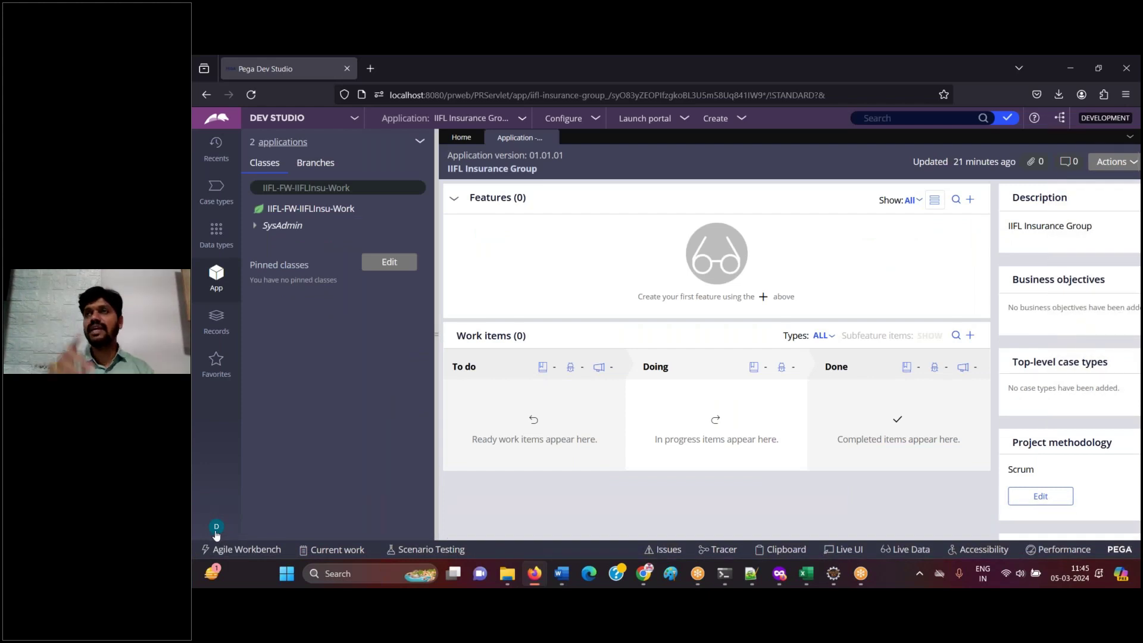
# - Log off from Dev Studio and paste the operator-menu screenshot into the guide captioned 'Log off'
pyautogui.click(216, 531)
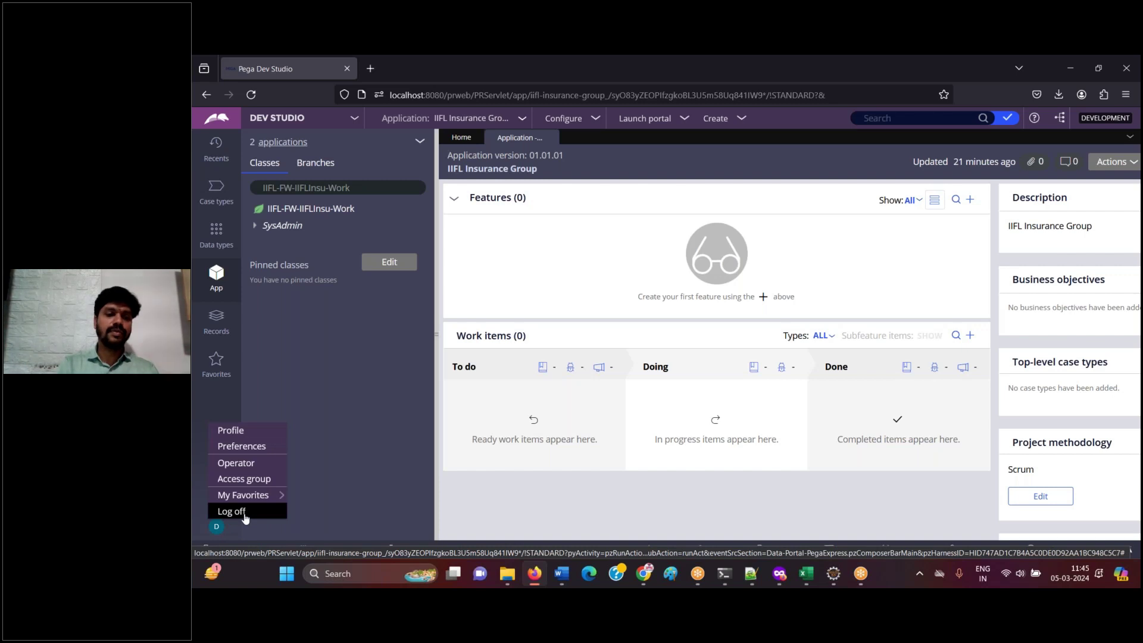
pyautogui.click(244, 512)
pyautogui.click(533, 575)
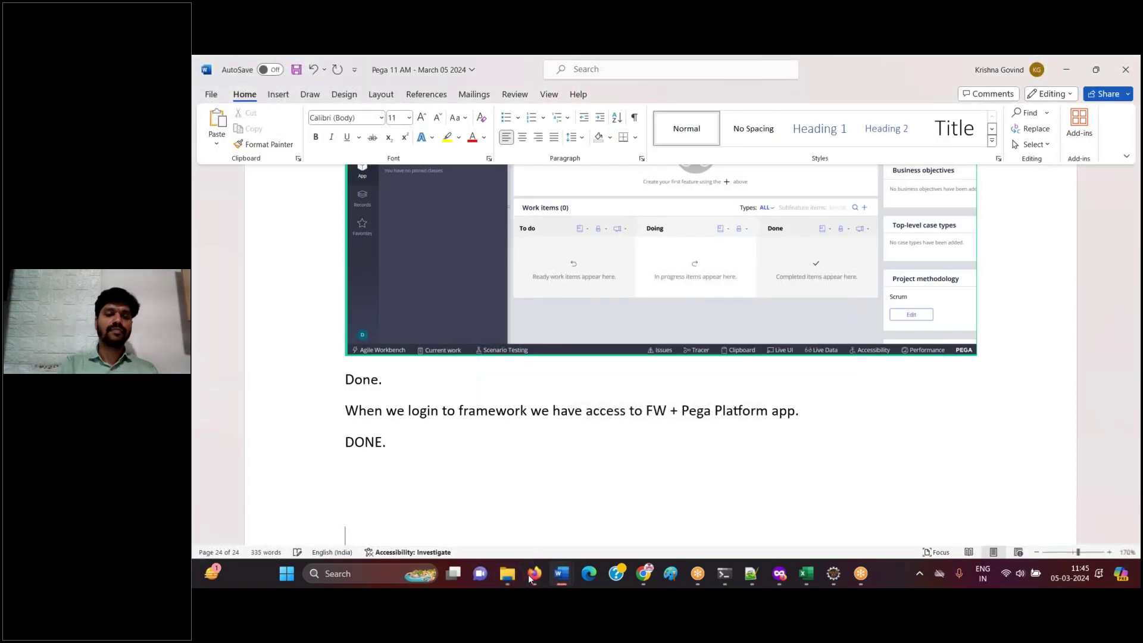
pyautogui.hotkey('ctrl', 'v')
pyautogui.write('Log off')
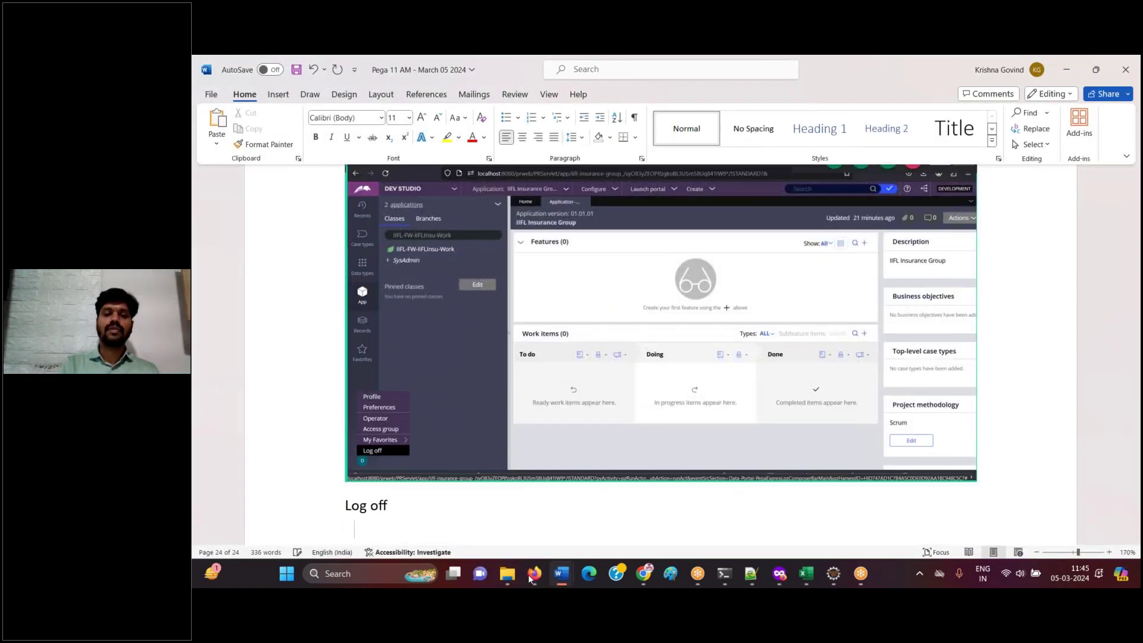
# - Paste the login page screenshot, then add 'Done.' and 'Now, Login to IMPL app' lines
pyautogui.click(531, 574)
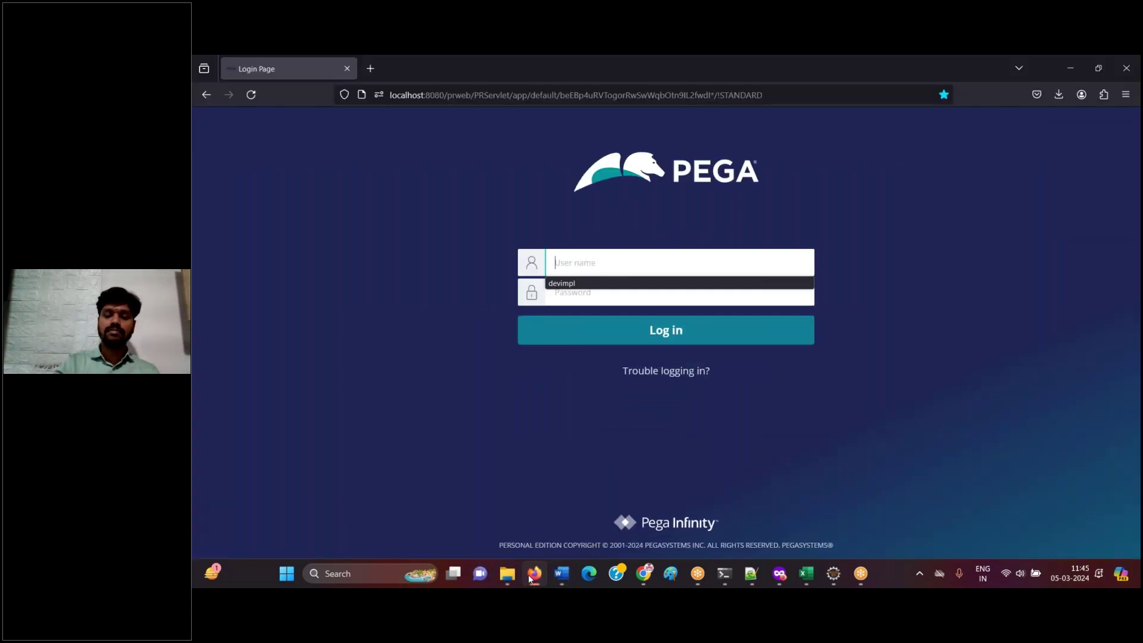
pyautogui.click(533, 574)
pyautogui.hotkey('ctrl', 'v')
pyautogui.press('Return')
pyautogui.write('Done.')
pyautogui.press('Return')
pyautogui.press('Return')
pyautogui.write('Now, Login to IMPL app')
# - Enter the IMPL operator's user name on the login page and paste that screenshot into the guide
pyautogui.click(533, 575)
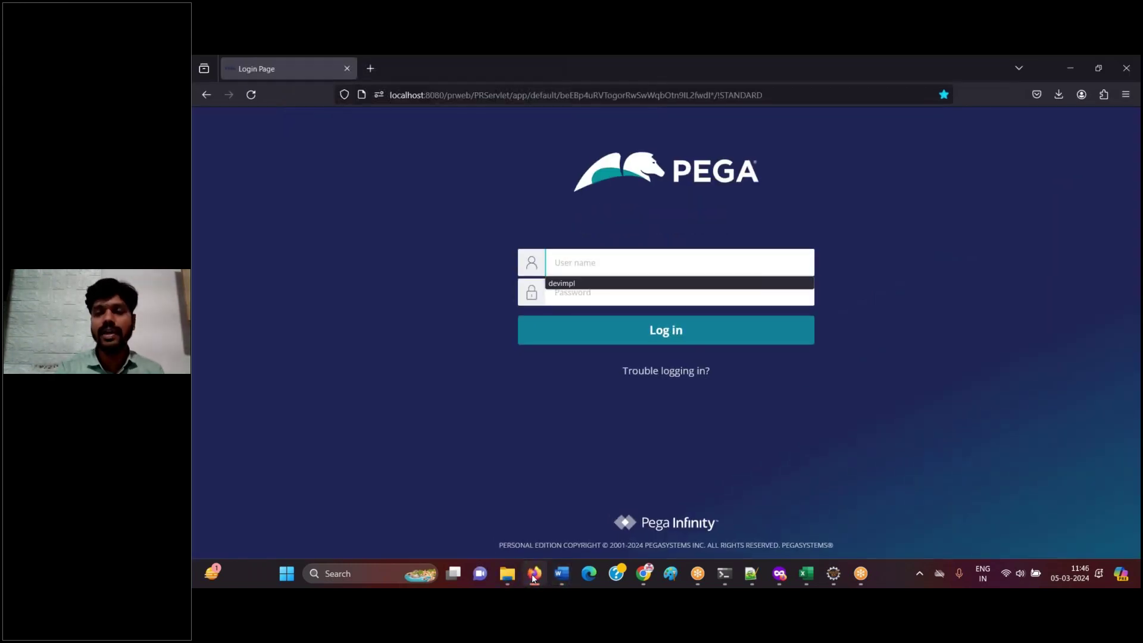
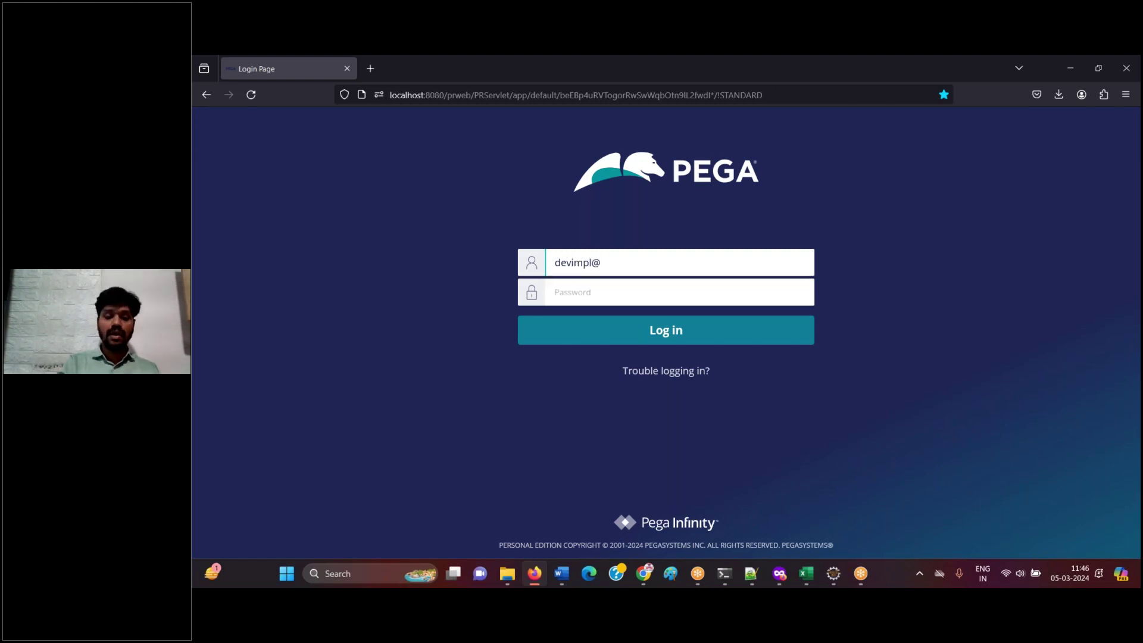
pyautogui.press('Tab')
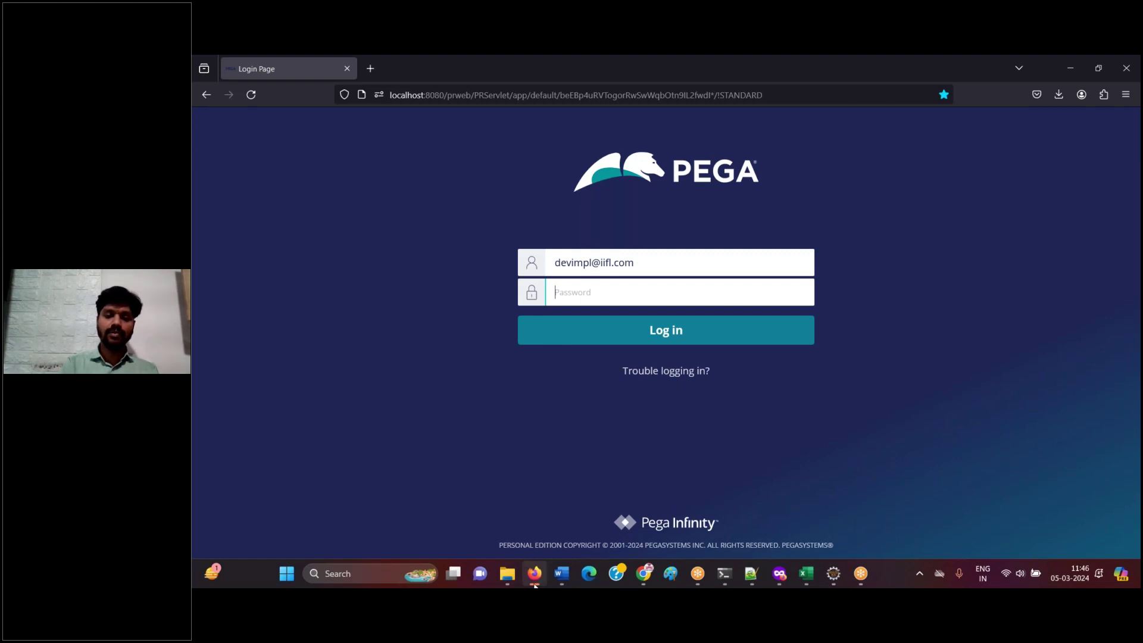
pyautogui.click(561, 573)
pyautogui.press('Return')
pyautogui.hotkey('ctrl', 'v')
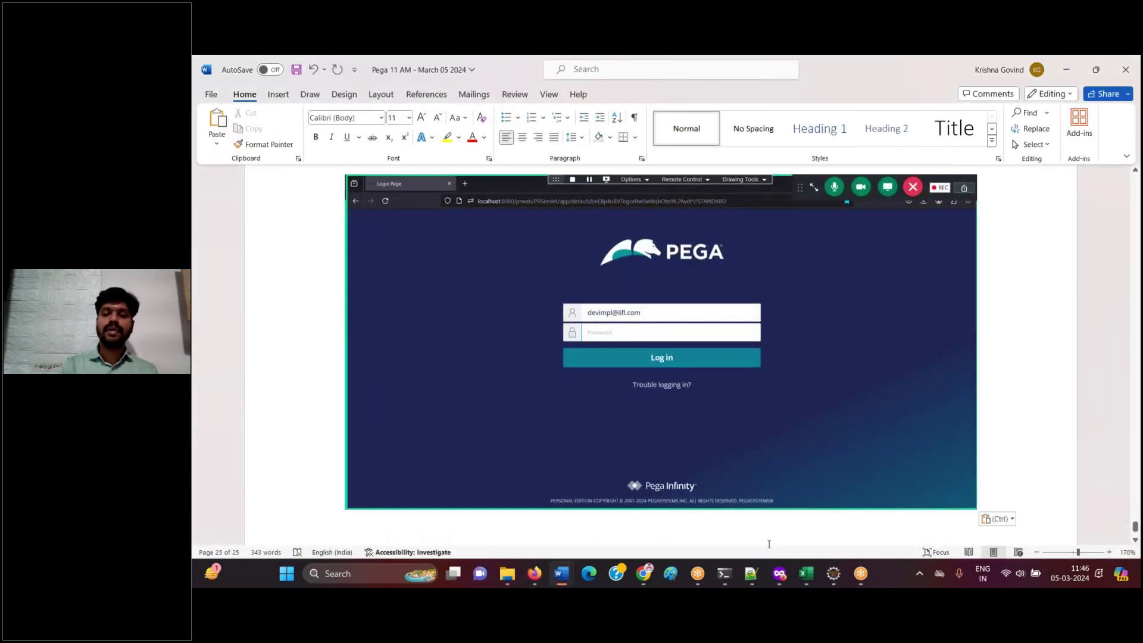
pyautogui.click(751, 574)
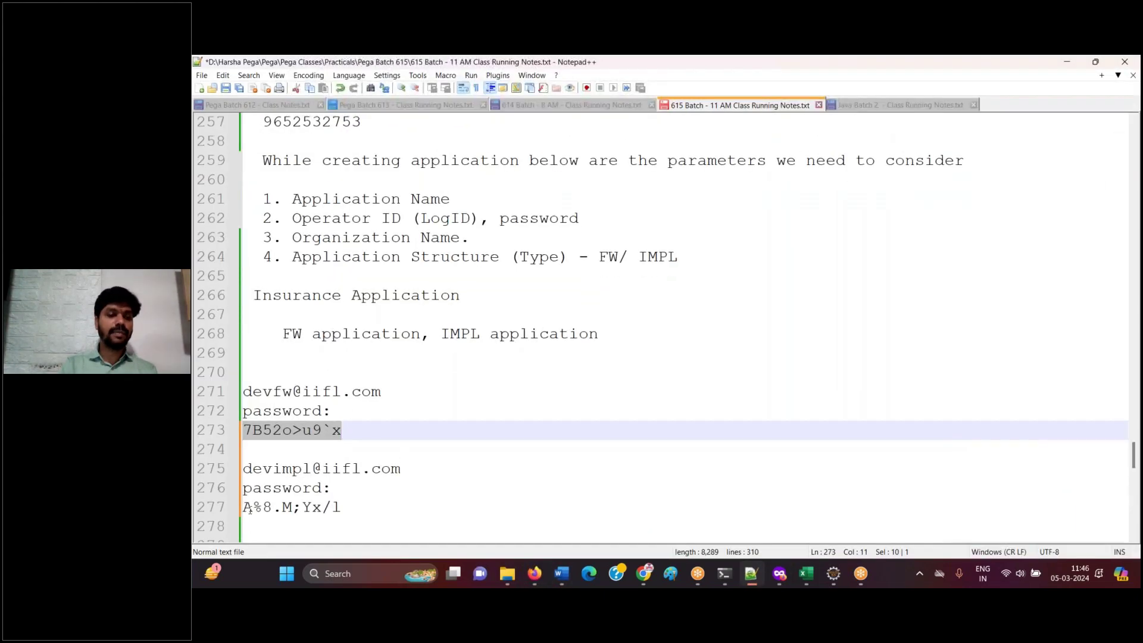
# - Copy the IMPL operator's password from the Notepad++ notes into the Pega Password field
pyautogui.moveTo(245, 509); pyautogui.dragTo(345, 487)
pyautogui.tripleClick(364, 510)
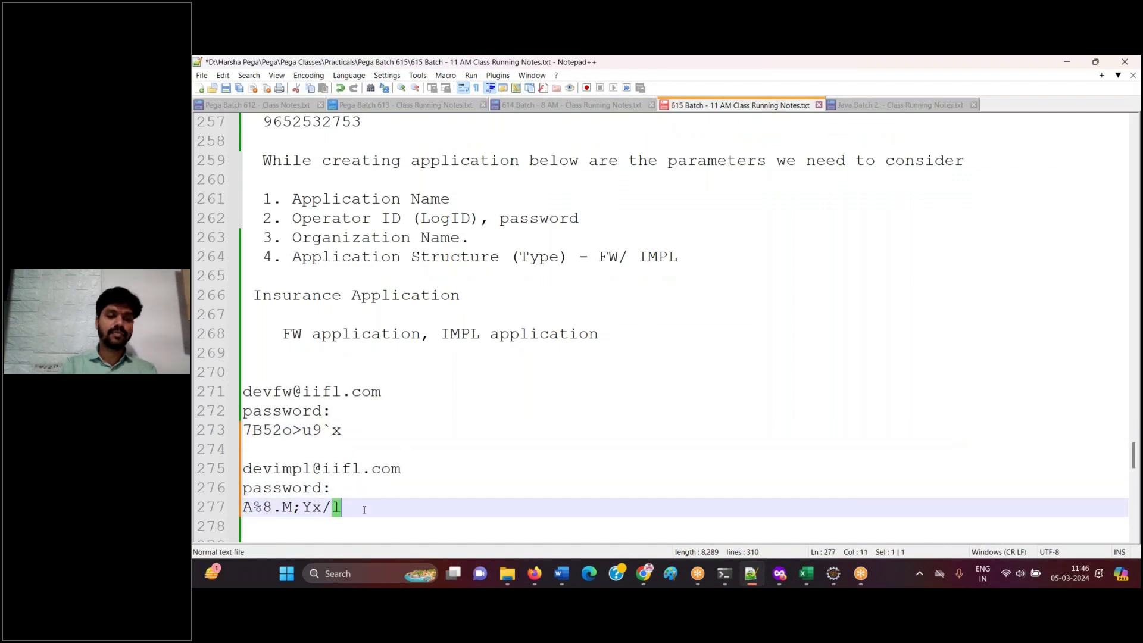
pyautogui.click(534, 573)
pyautogui.hotkey('ctrl', 'v')
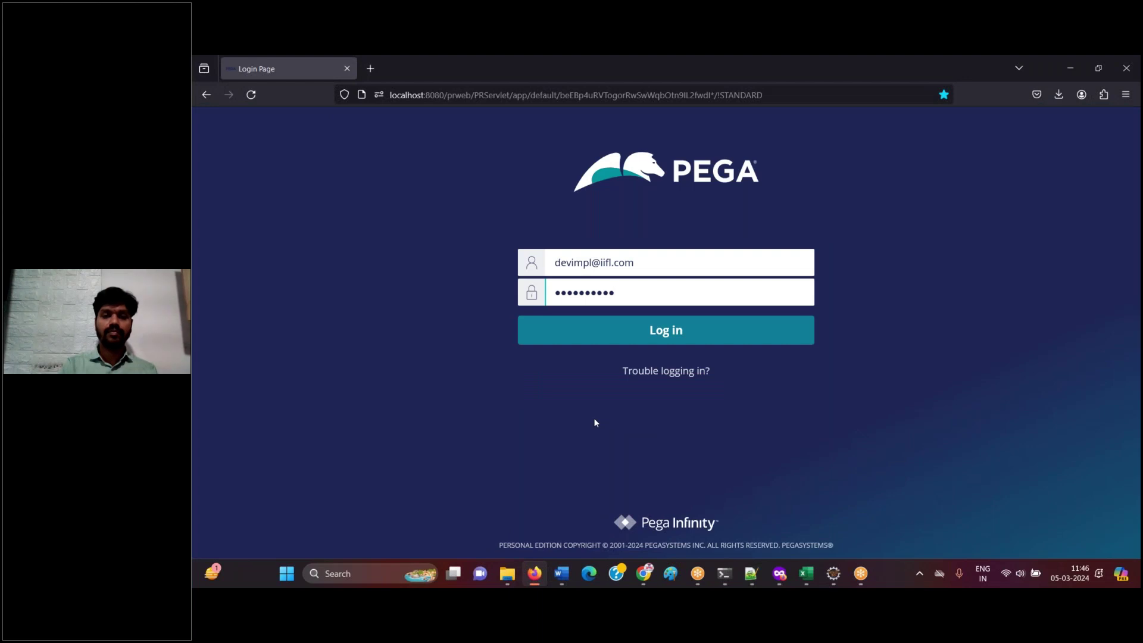
# - Paste the filled-login screenshot into the guide captioned 'Login', then log in as the IMPL operator
pyautogui.click(536, 573)
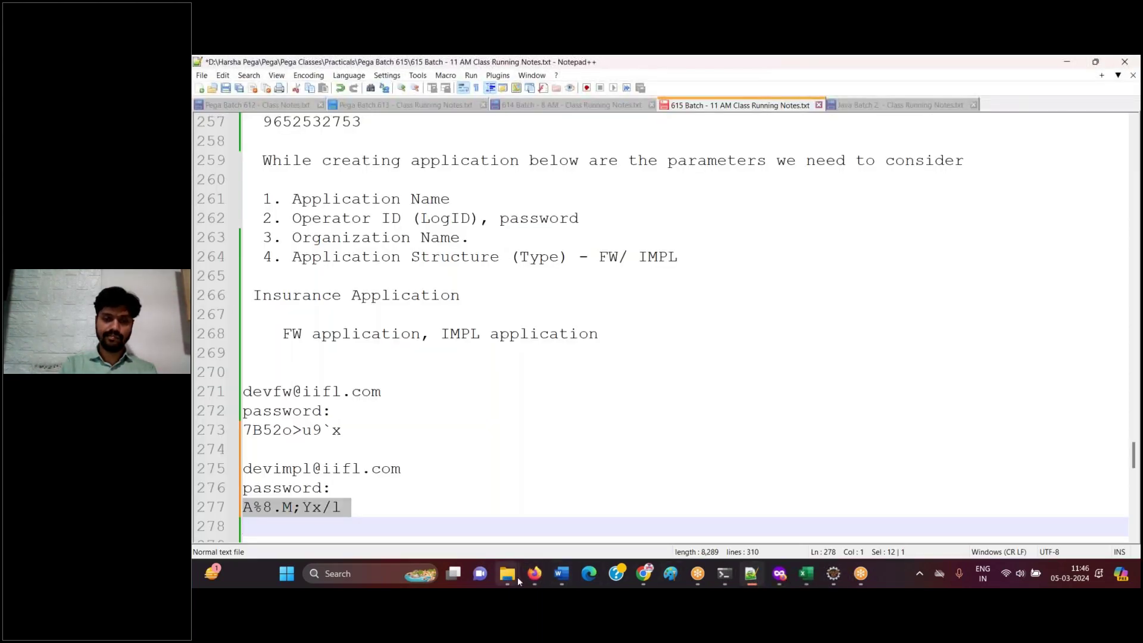
pyautogui.click(561, 573)
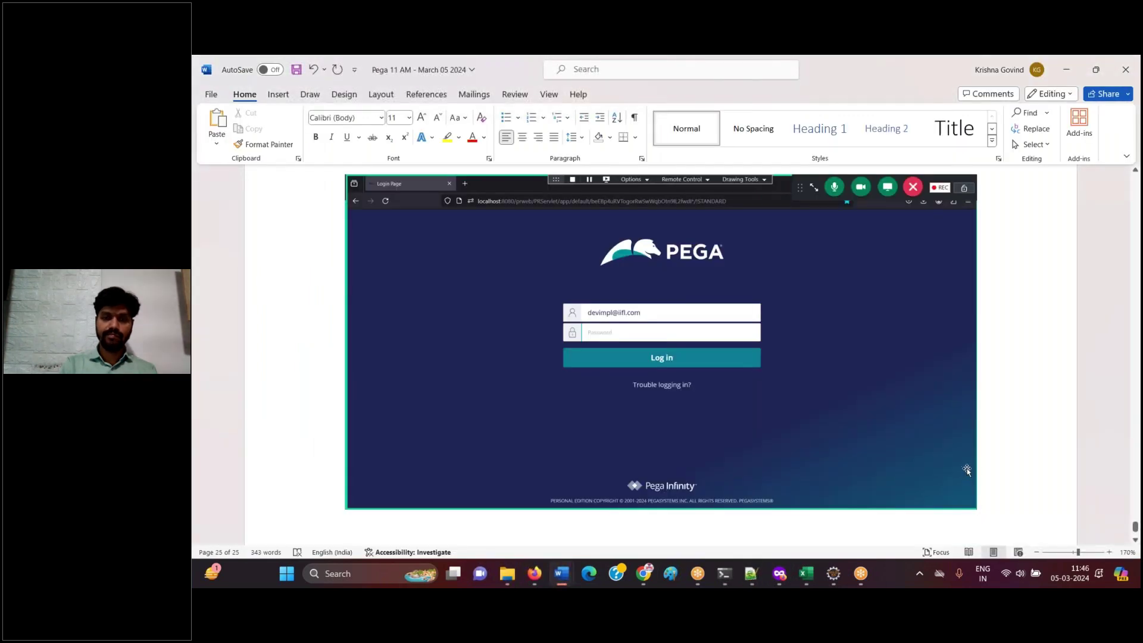
pyautogui.press('Return')
pyautogui.hotkey('ctrl', 'v')
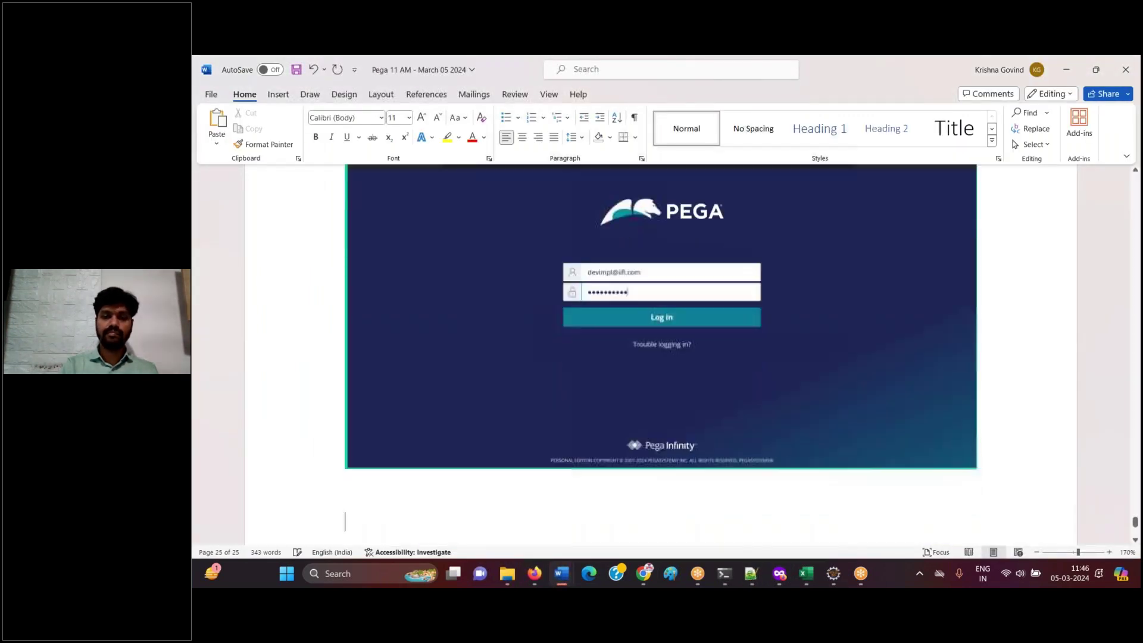
pyautogui.write('Login')
pyautogui.press('Return')
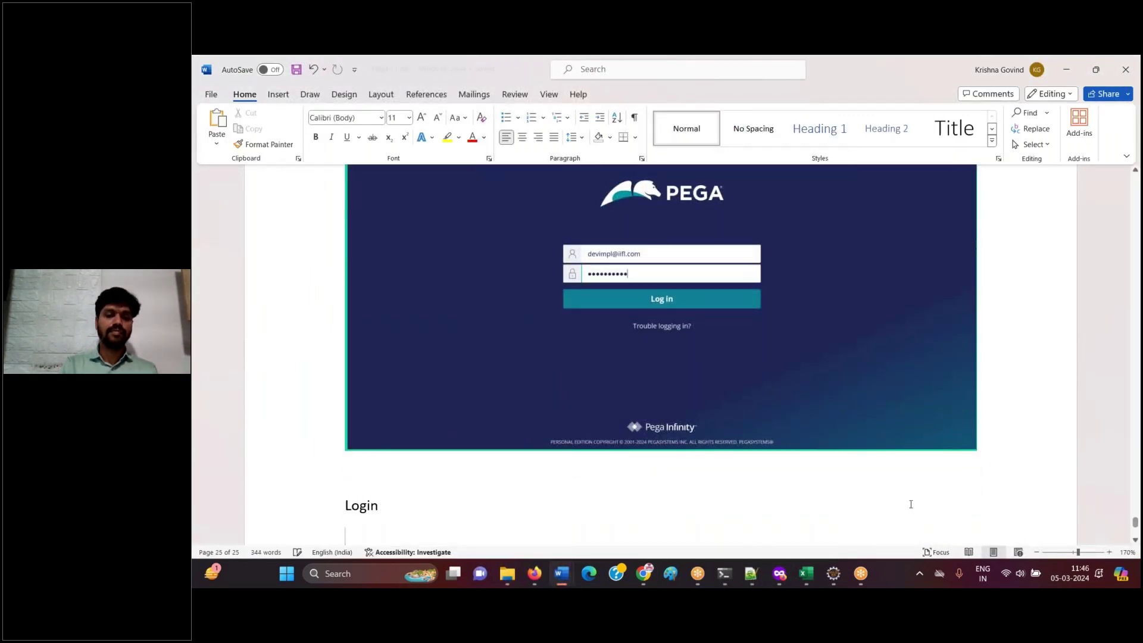
pyautogui.click(538, 582)
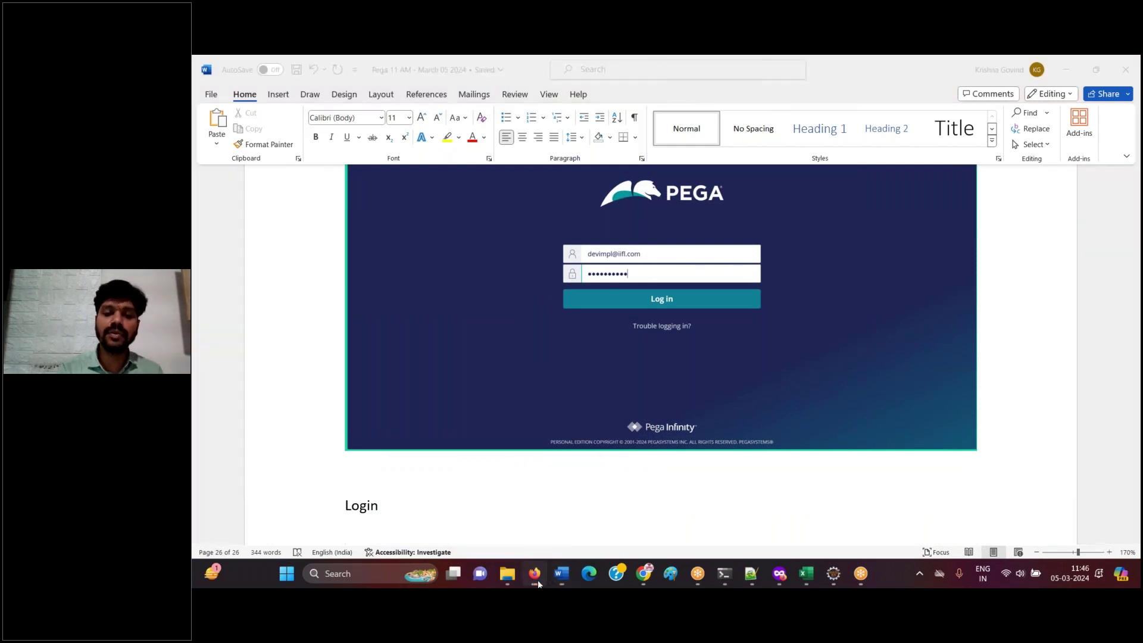
pyautogui.click(662, 334)
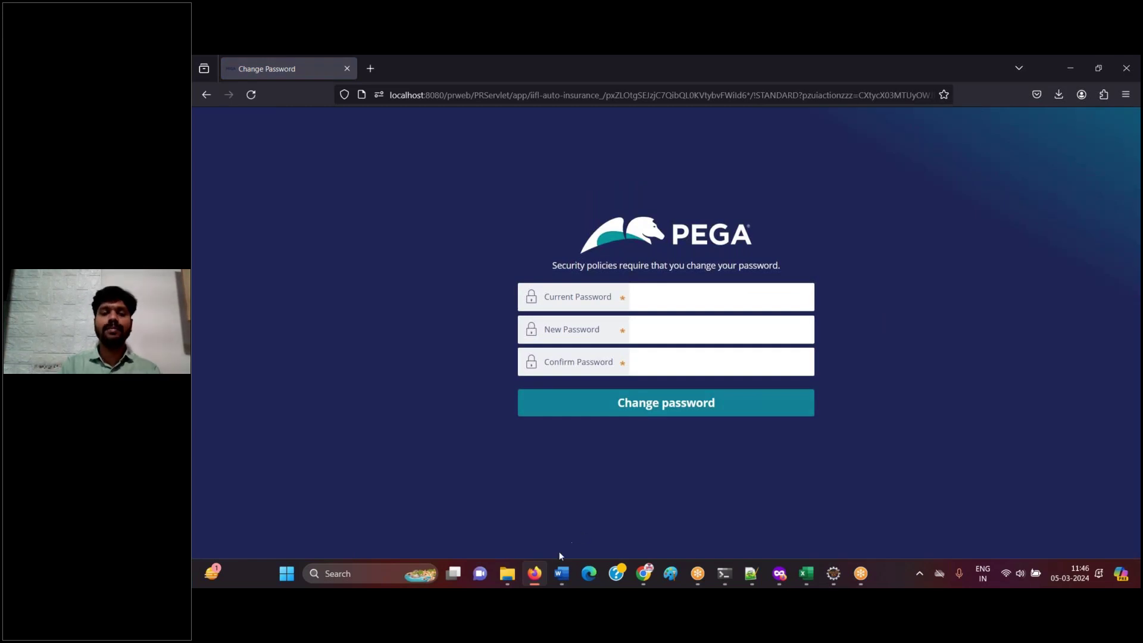
# - Paste the Change Password page screenshot into the guide
pyautogui.click(561, 573)
pyautogui.hotkey('ctrl', 'v')
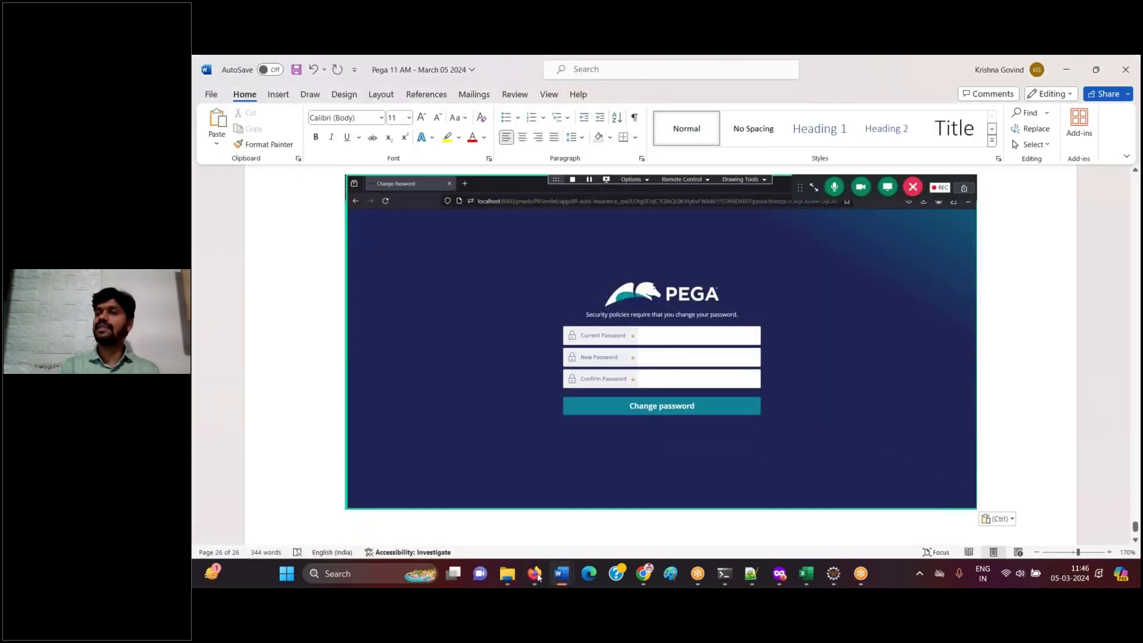
pyautogui.click(751, 573)
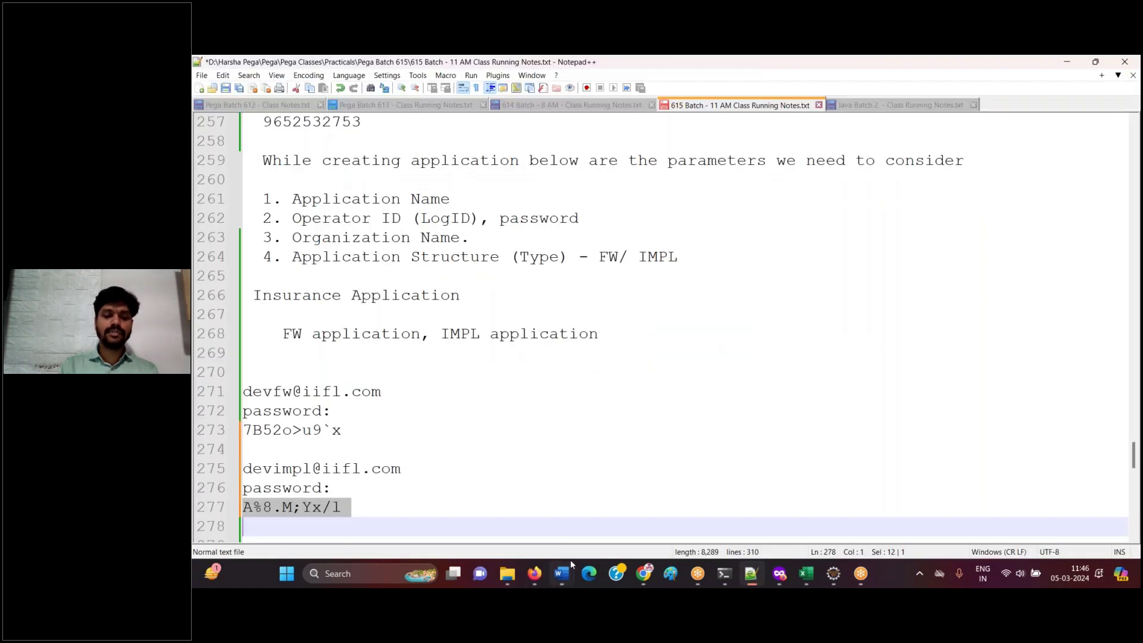
pyautogui.click(560, 574)
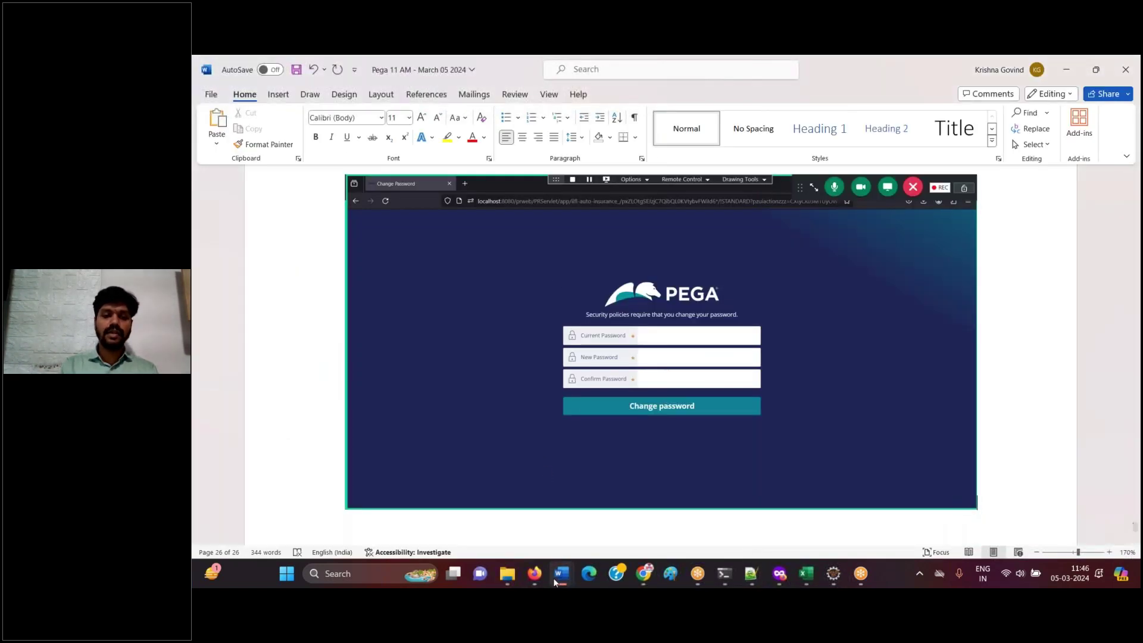
# - Enter and confirm the operator's new password, then submit the password change
pyautogui.click(534, 573)
pyautogui.click(674, 295)
pyautogui.hotkey('ctrl', 'v')
pyautogui.click(656, 325)
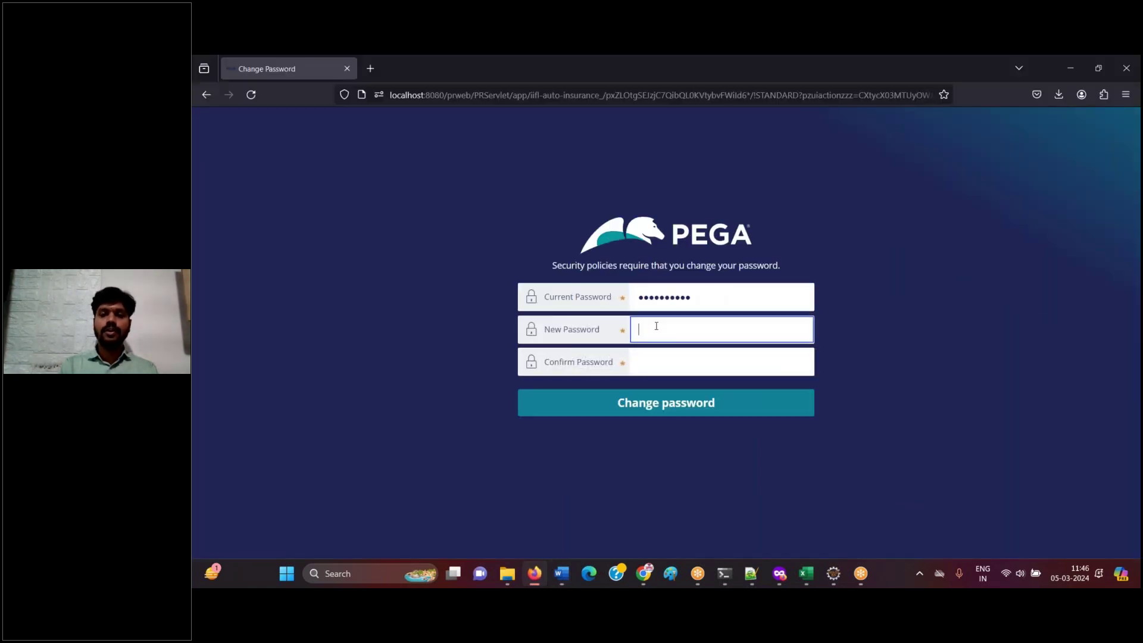
pyautogui.write('rules')
pyautogui.press('Tab')
pyautogui.write('rules')
pyautogui.click(658, 403)
# - Caption the screenshot 'Change password' in the guide
pyautogui.click(534, 573)
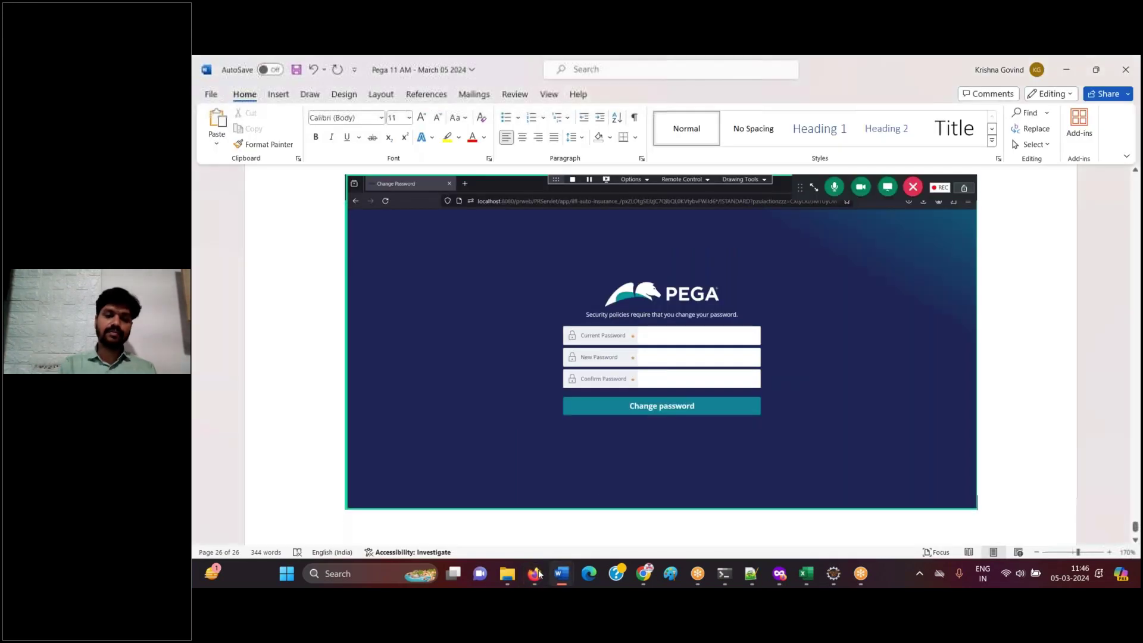
pyautogui.write('Change password')
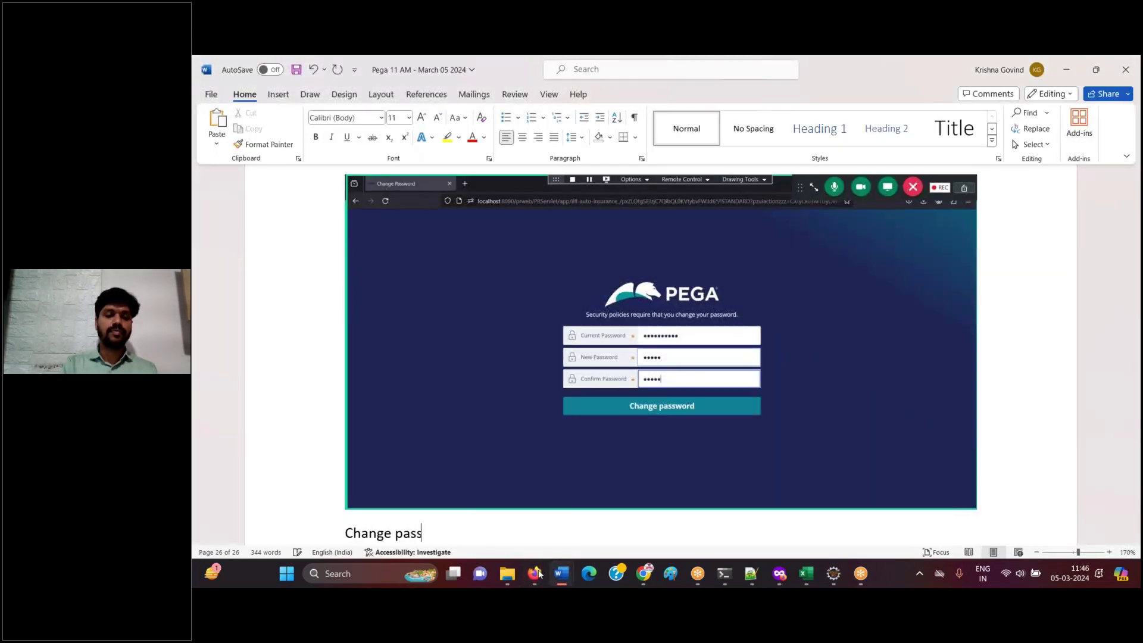
pyautogui.press('Return')
pyautogui.click(535, 574)
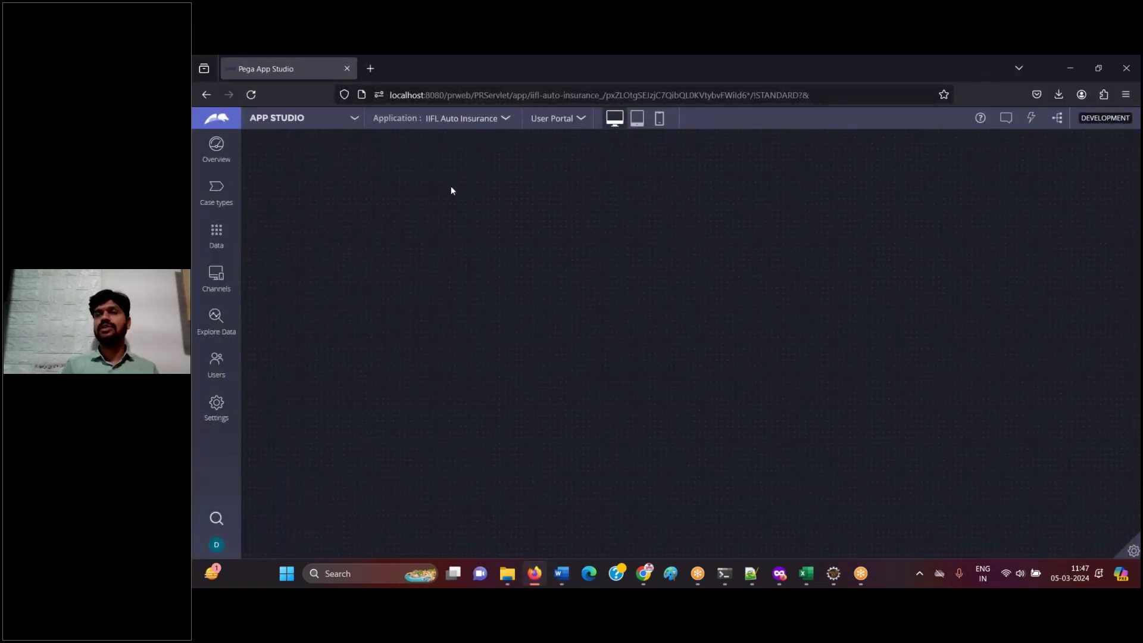
# - Switch the IIFL Auto Insurance workspace to Dev Studio and paste the screenshot captioned 'switch to dev studio'
pyautogui.click(295, 122)
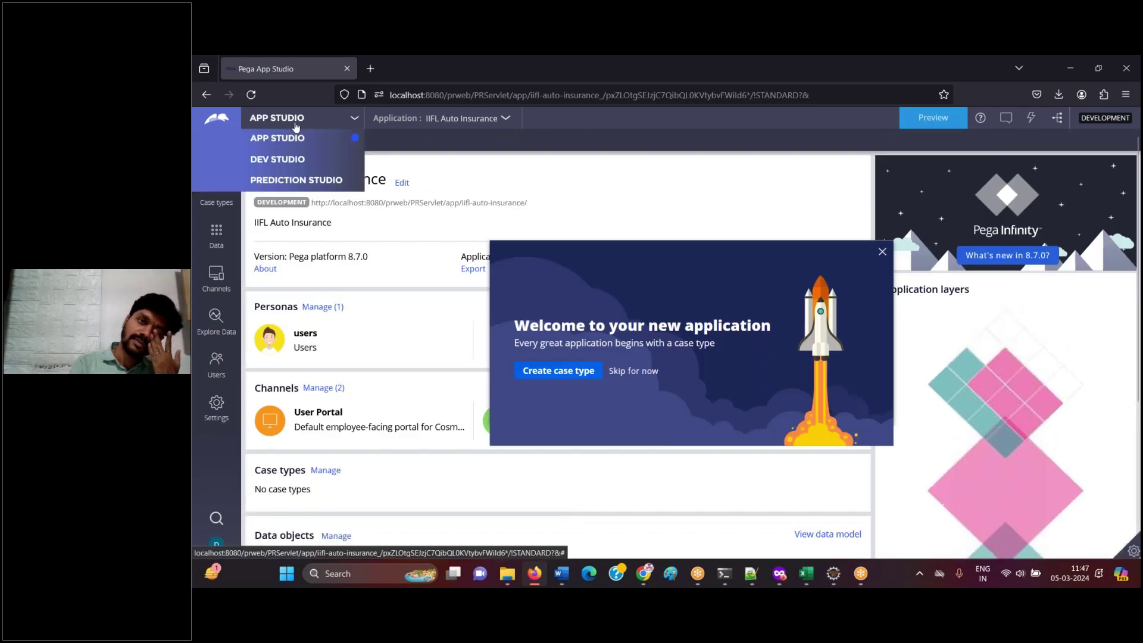
pyautogui.click(276, 161)
pyautogui.click(532, 574)
pyautogui.hotkey('ctrl', 'v')
pyautogui.write('switch to dev stu')
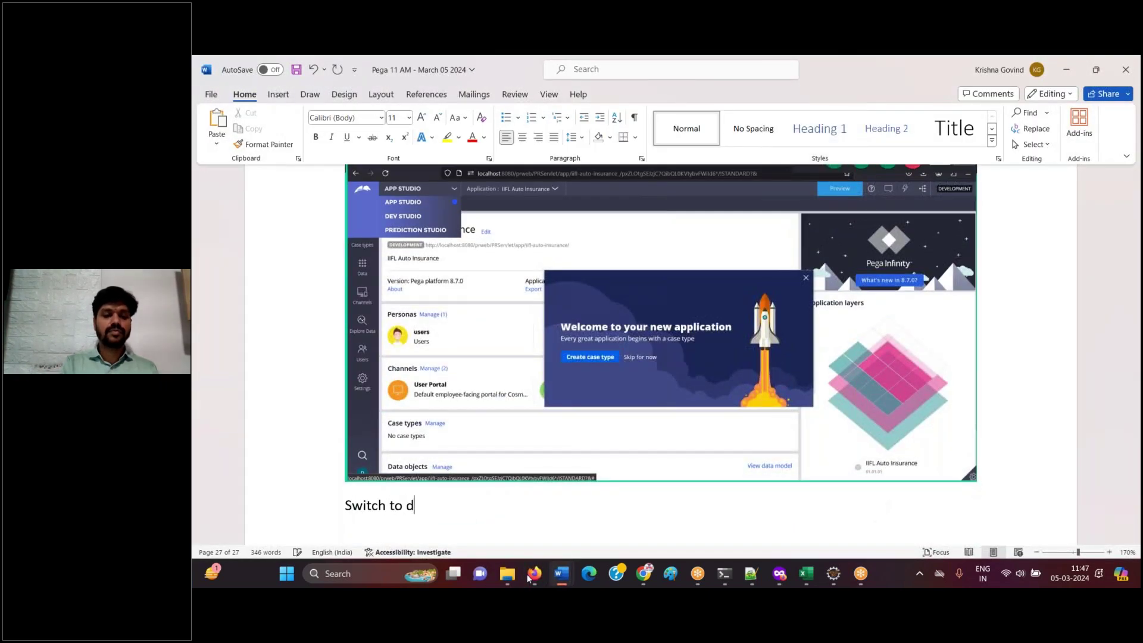
pyautogui.write('dio')
pyautogui.hotkey('ctrl', 's')
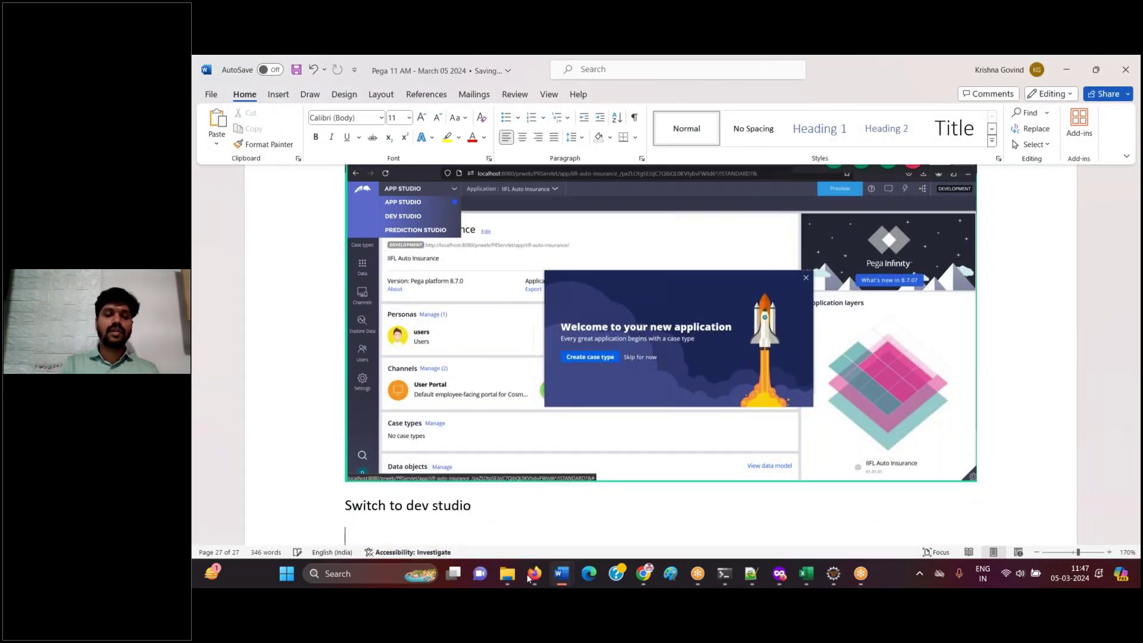
pyautogui.click(534, 574)
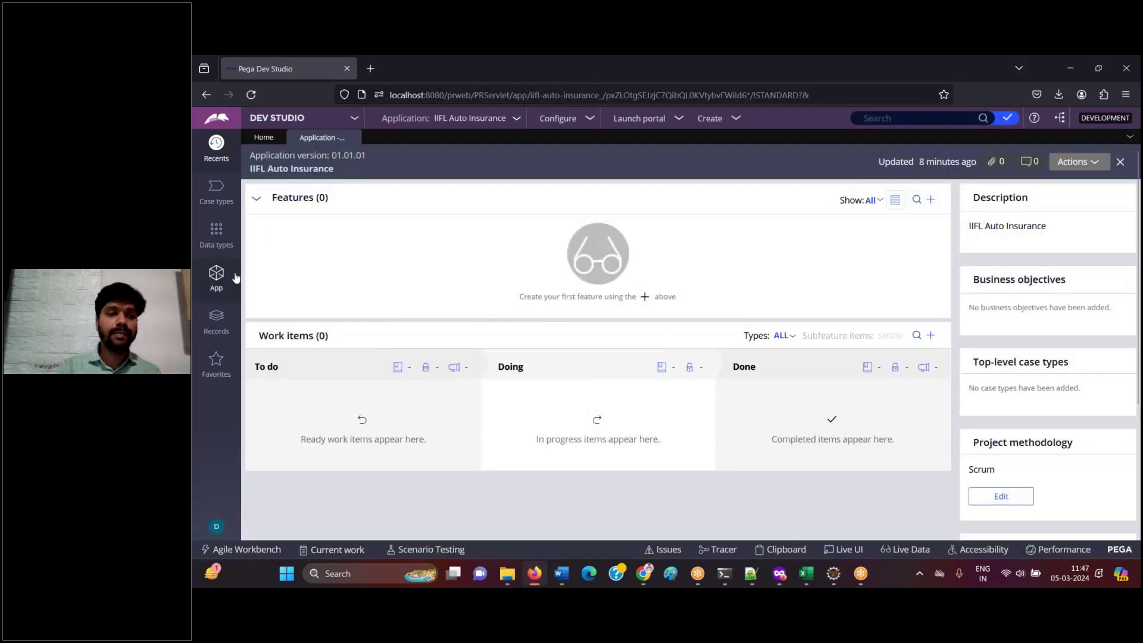
# - Show the App Explorer's 3 applications and note 'By login to IMPL we can access IMPL + FW + Pega Platform.'
pyautogui.click(225, 286)
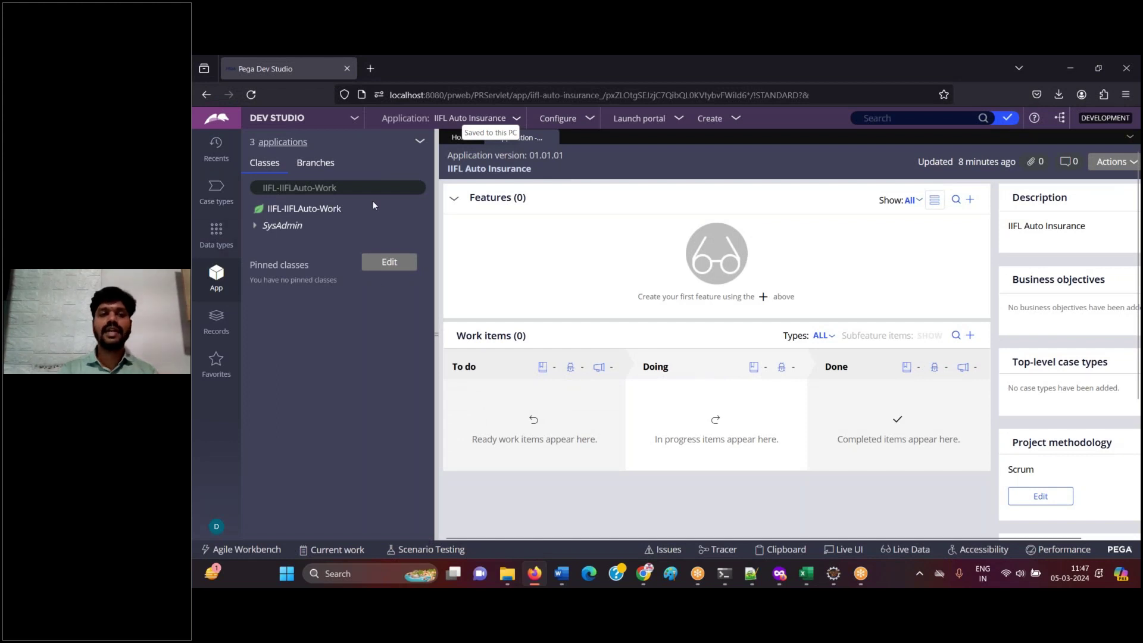
pyautogui.click(290, 143)
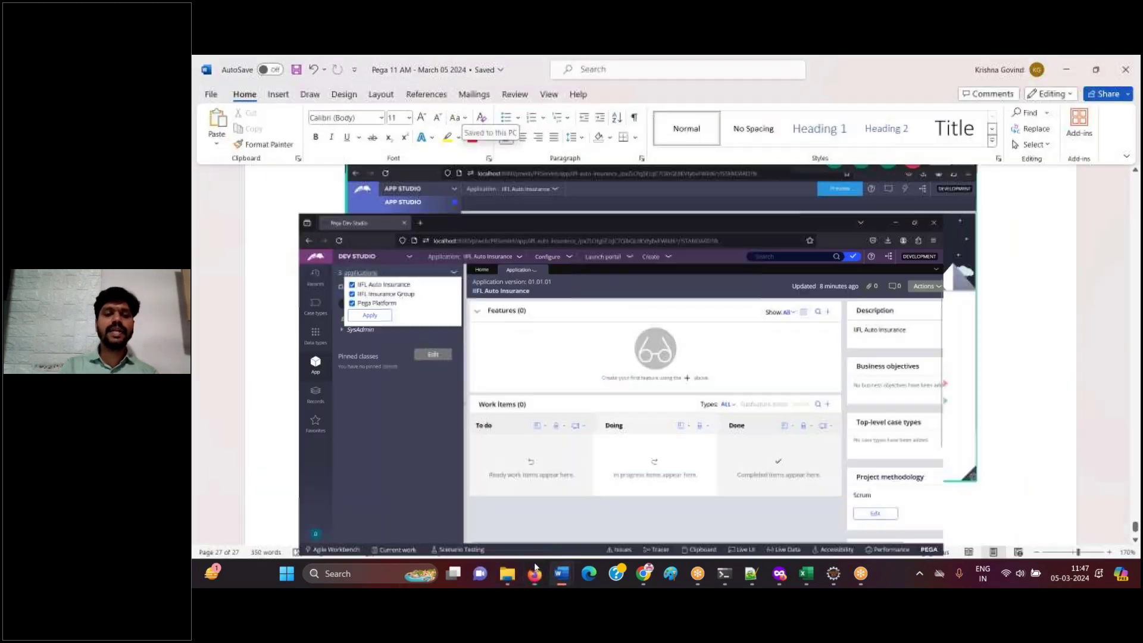
pyautogui.write('By login to')
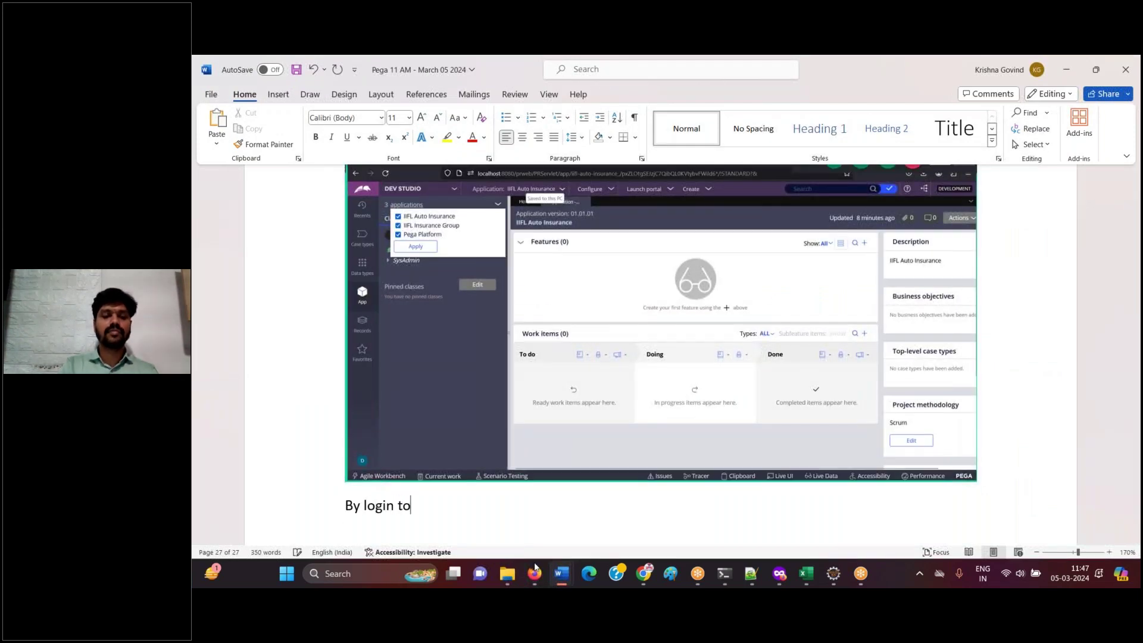
pyautogui.write(' IMPL we can')
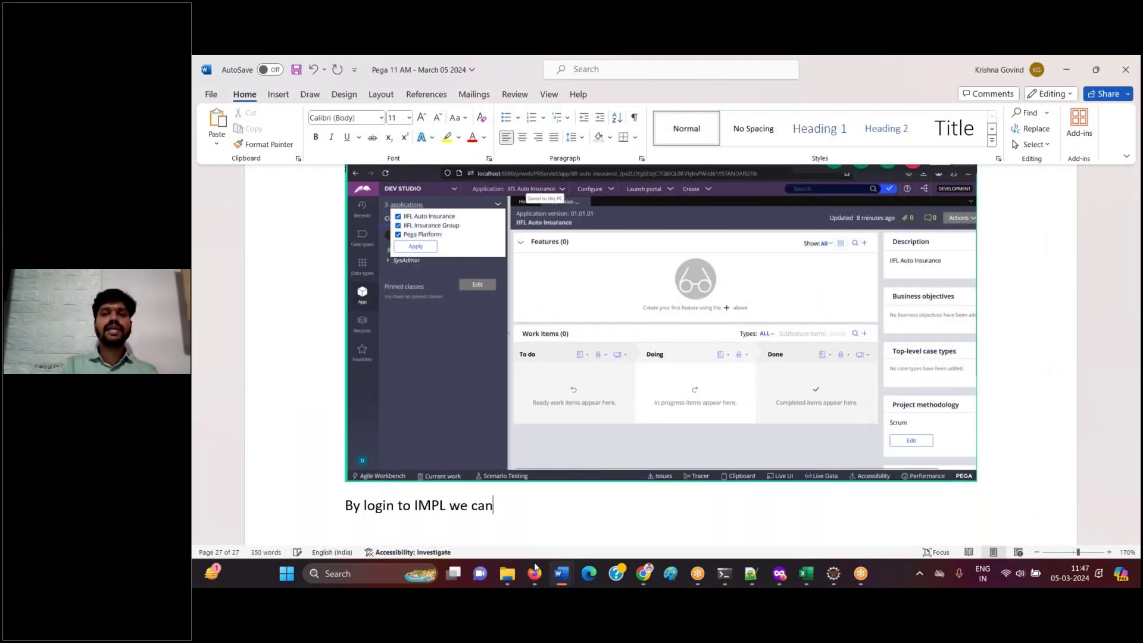
pyautogui.write(' access IM')
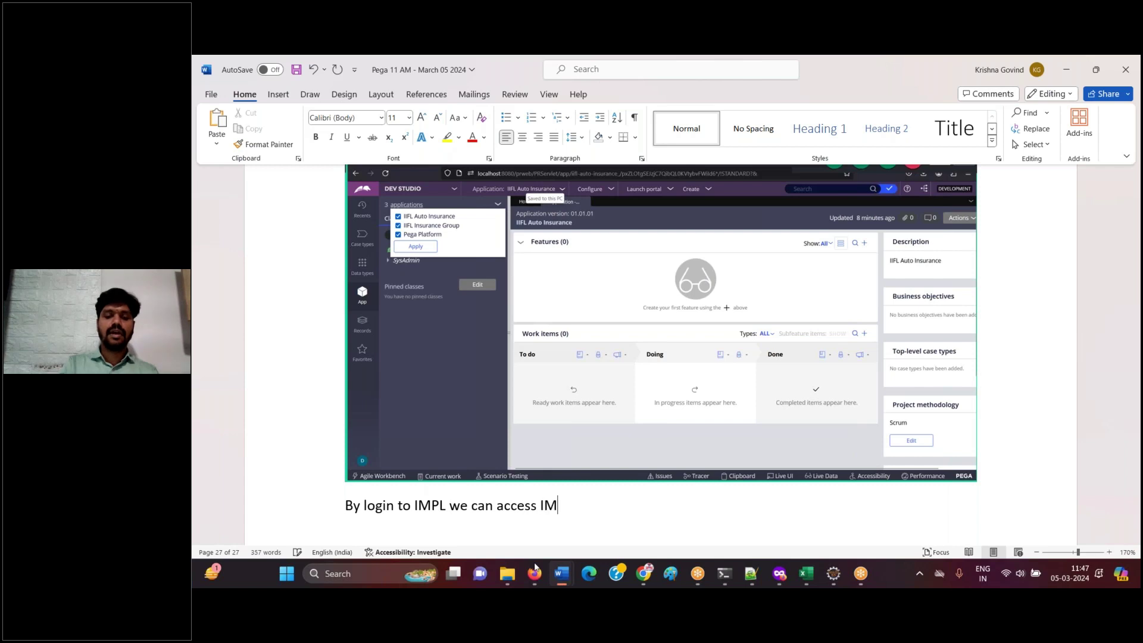
pyautogui.write('PL +FW')
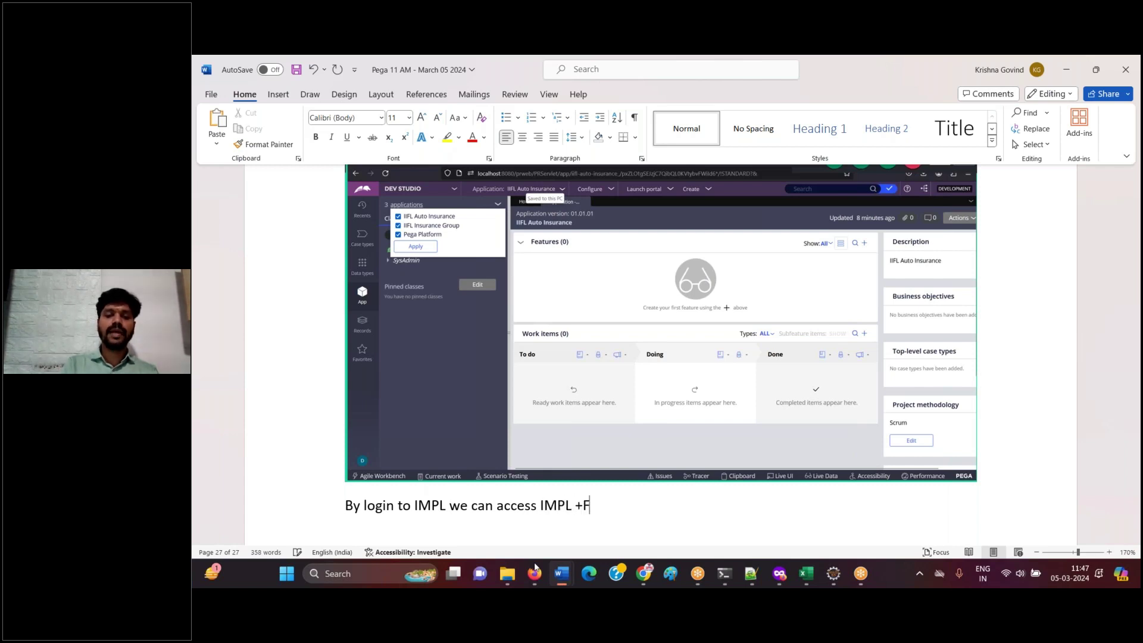
pyautogui.press('Left')
pyautogui.press('Left')
pyautogui.press('End')
pyautogui.write('+ ')
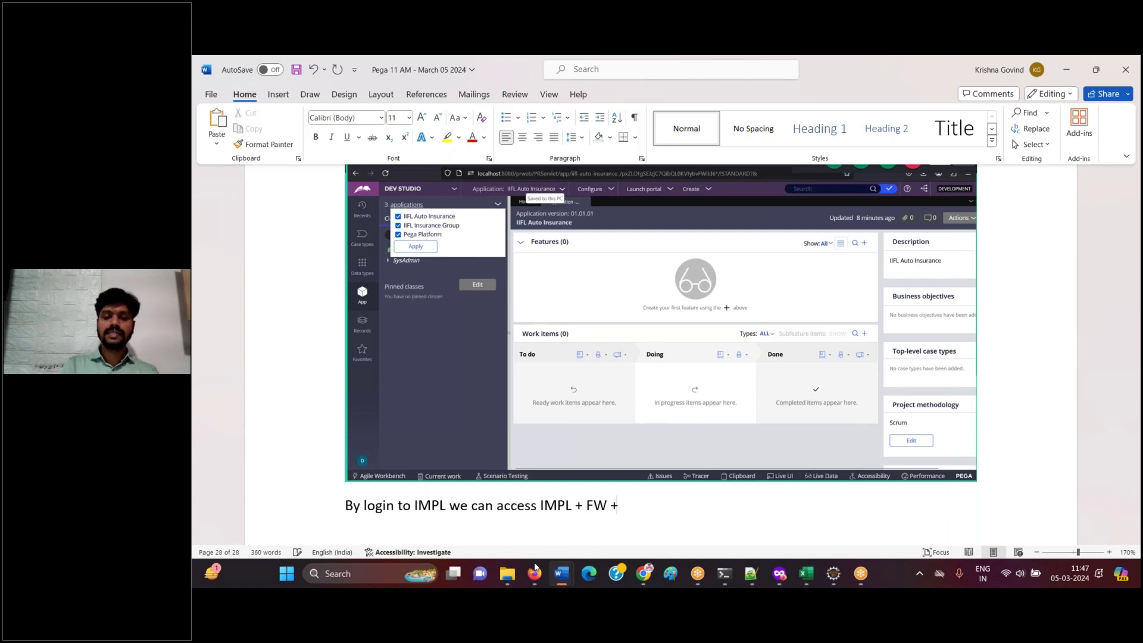
pyautogui.write('Pega Pla')
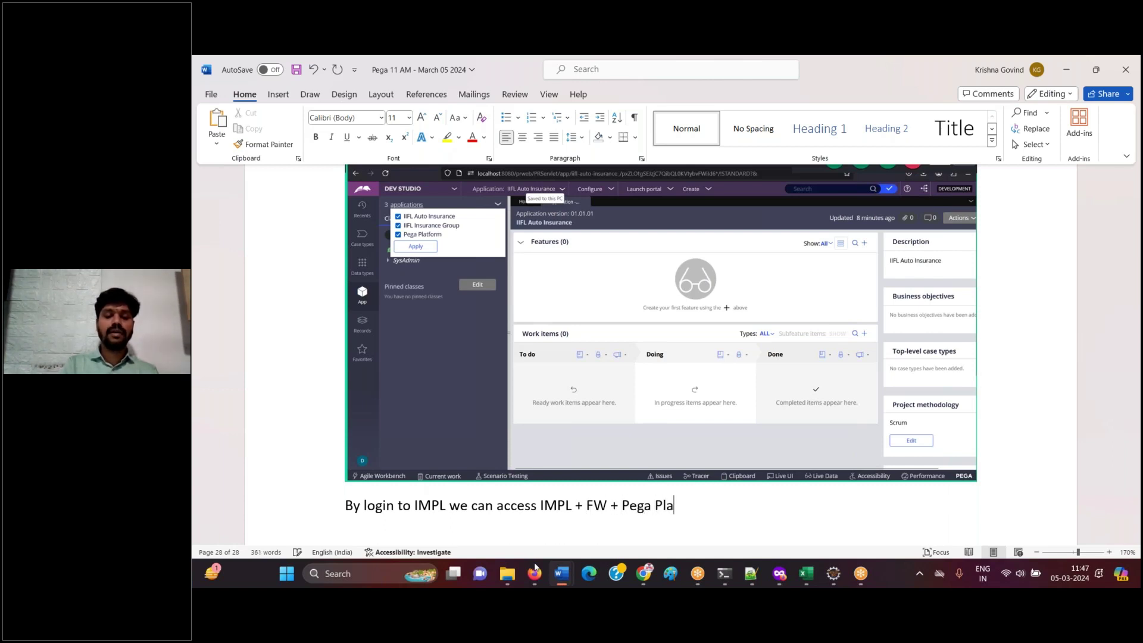
pyautogui.write('tform.')
# - Add 'Done.' and 'Logoff' lines below the access note
pyautogui.press('Return')
pyautogui.write('Done.')
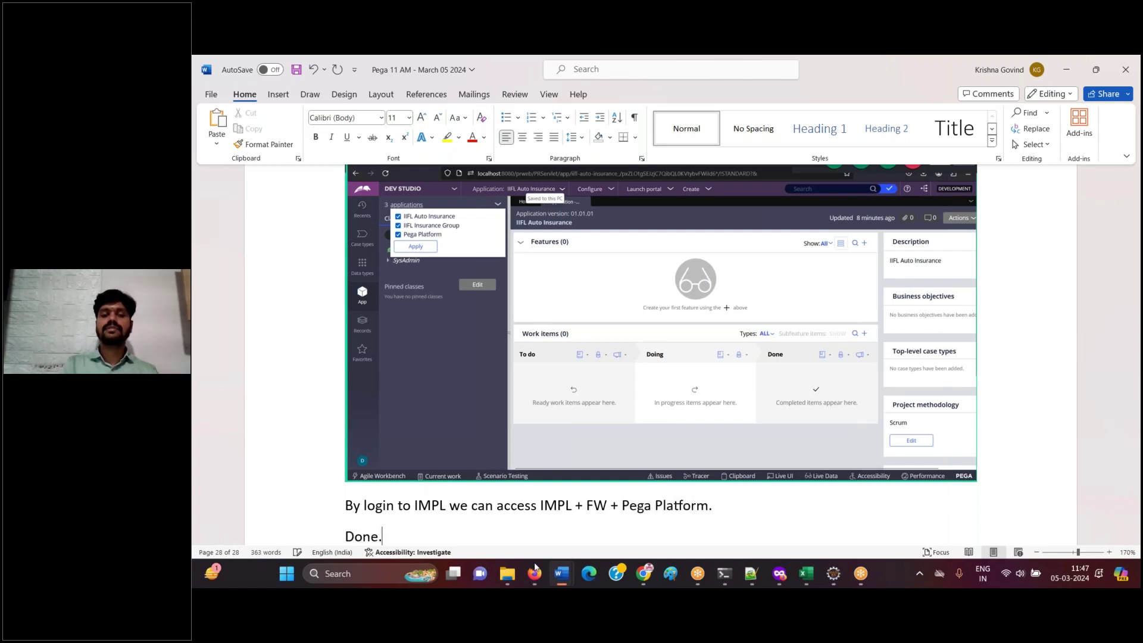
pyautogui.press('Return')
pyautogui.write('Logoff')
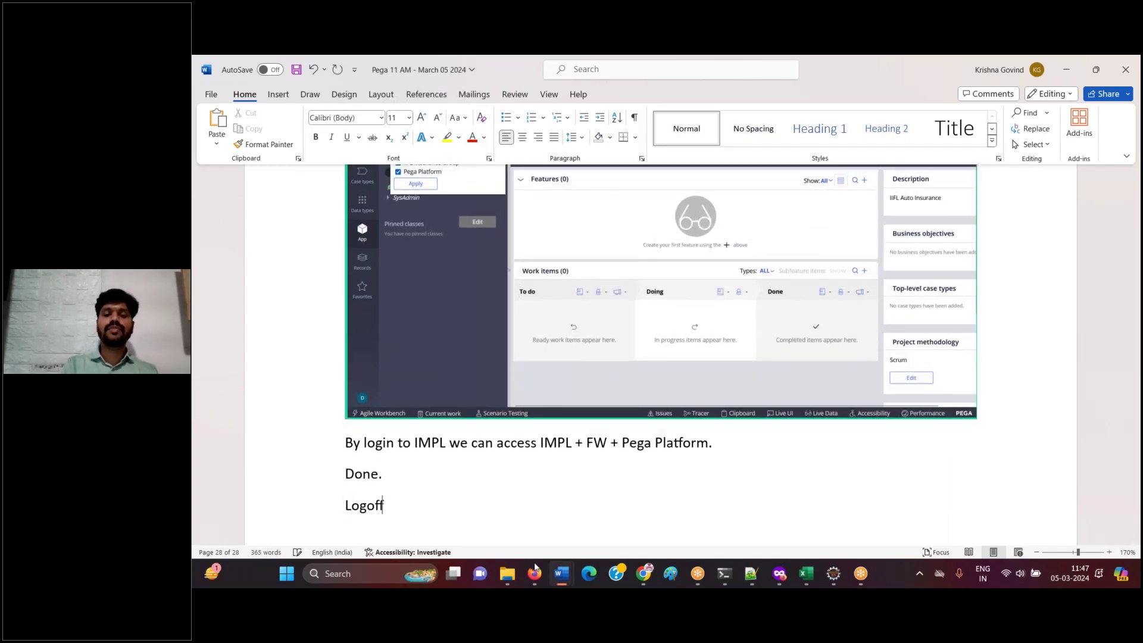
pyautogui.press('Return')
# - Log off from Dev Studio through the operator's account menu
pyautogui.click(534, 570)
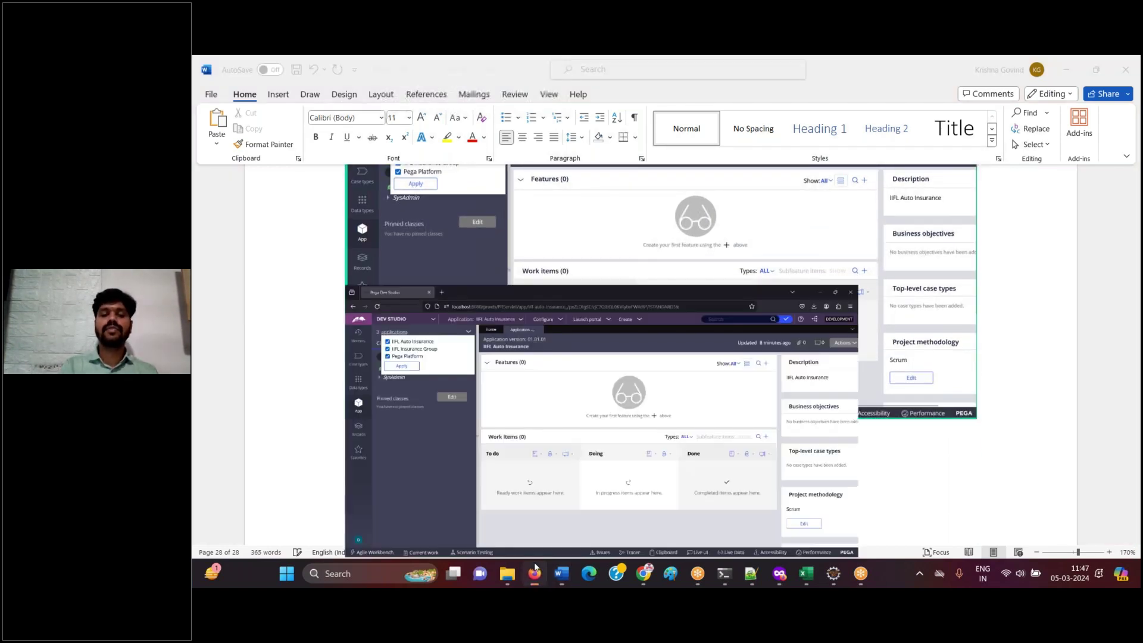
pyautogui.click(216, 526)
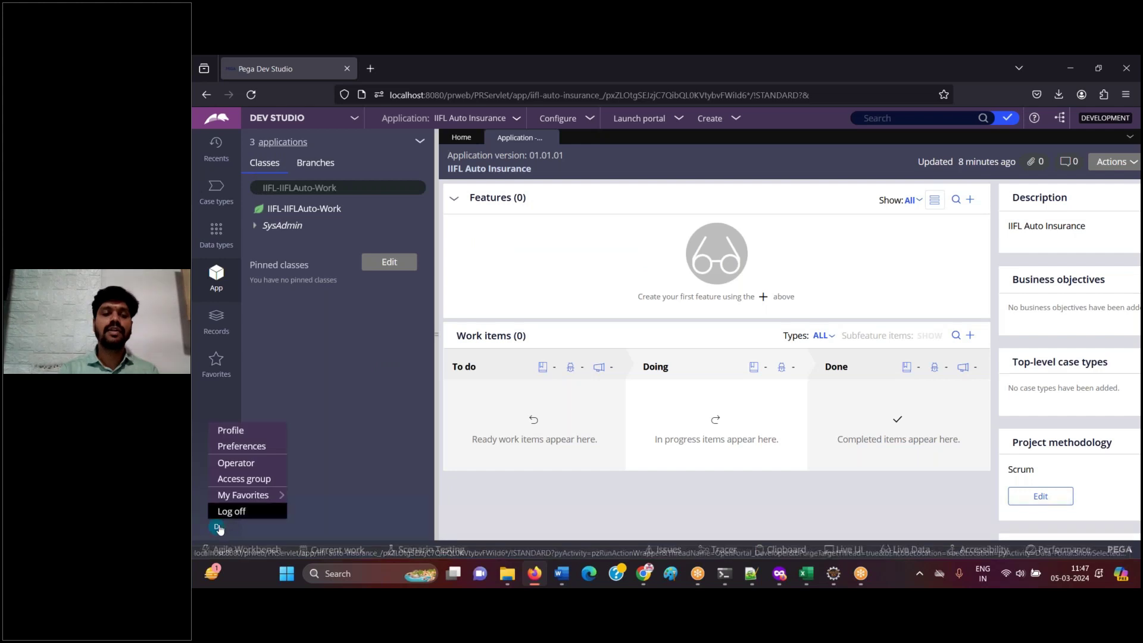
pyautogui.click(227, 510)
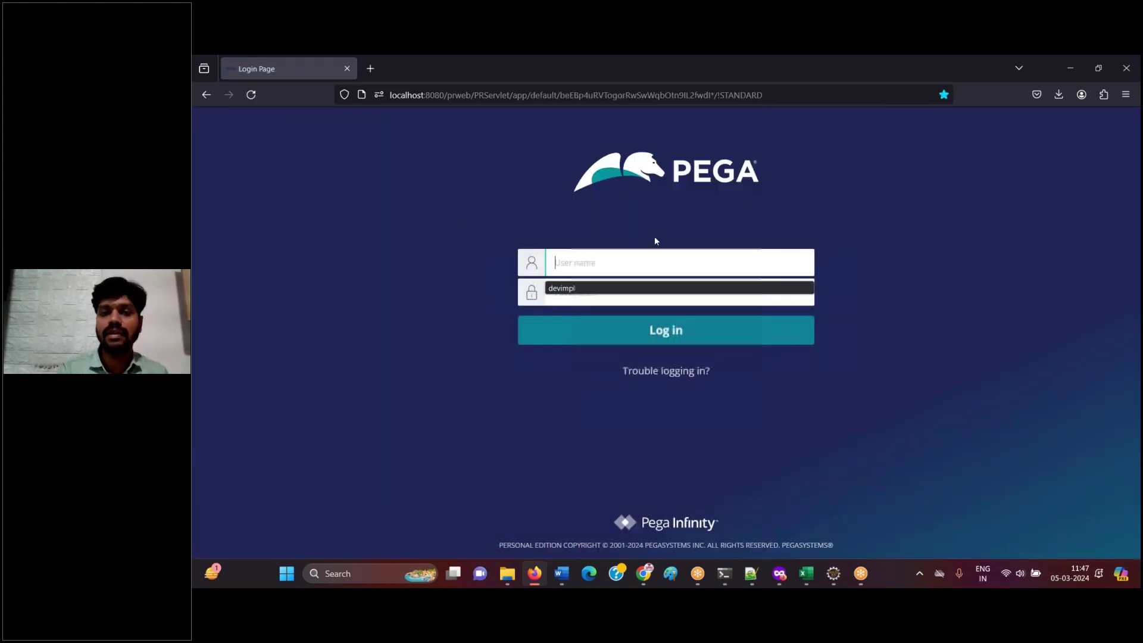
# - Add 'Done.' on a new line in the Word notes, then return to the Pega login page
pyautogui.click(535, 574)
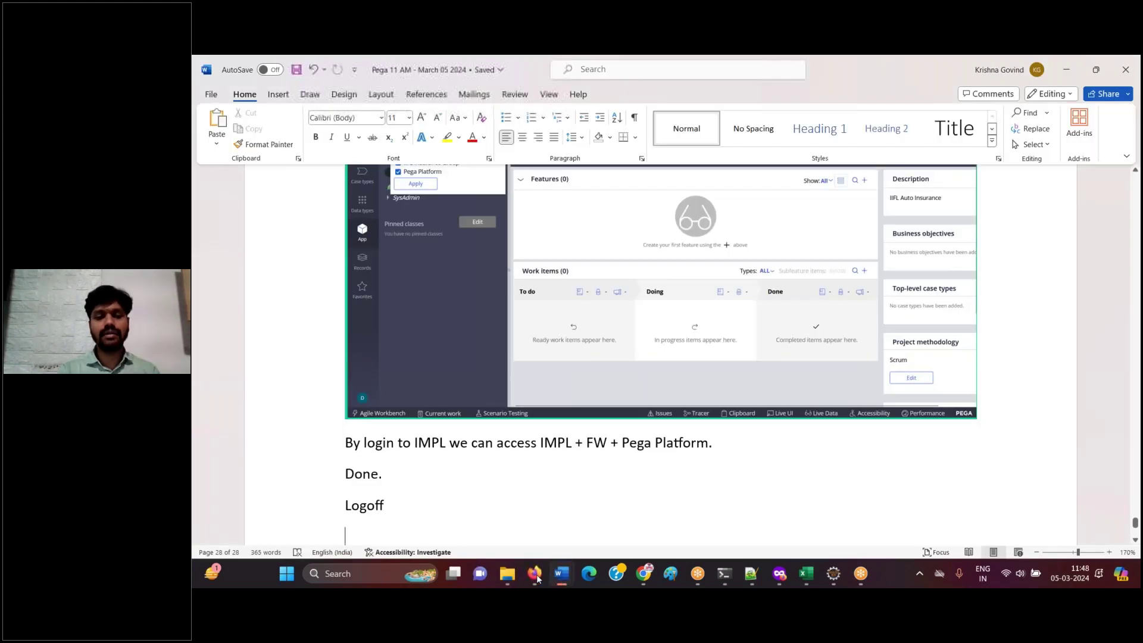
pyautogui.click(535, 574)
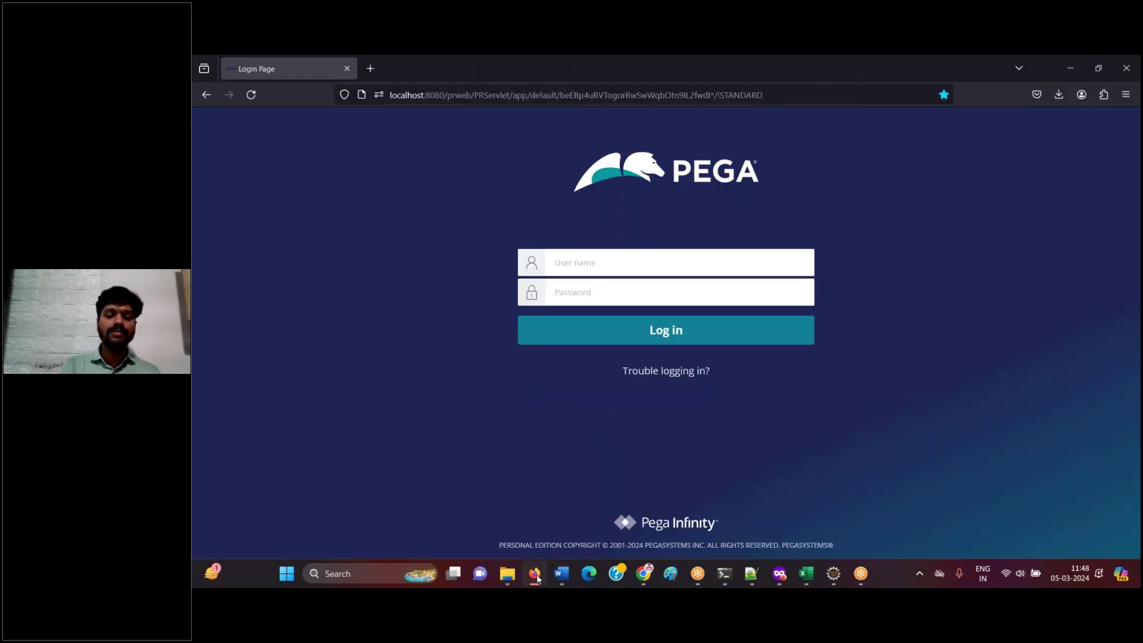
pyautogui.click(535, 573)
pyautogui.hotkey('ctrl', 'Return')
pyautogui.write('d')
pyautogui.press('BackSpace')
pyautogui.write('Done.')
pyautogui.press('Return')
pyautogui.click(535, 574)
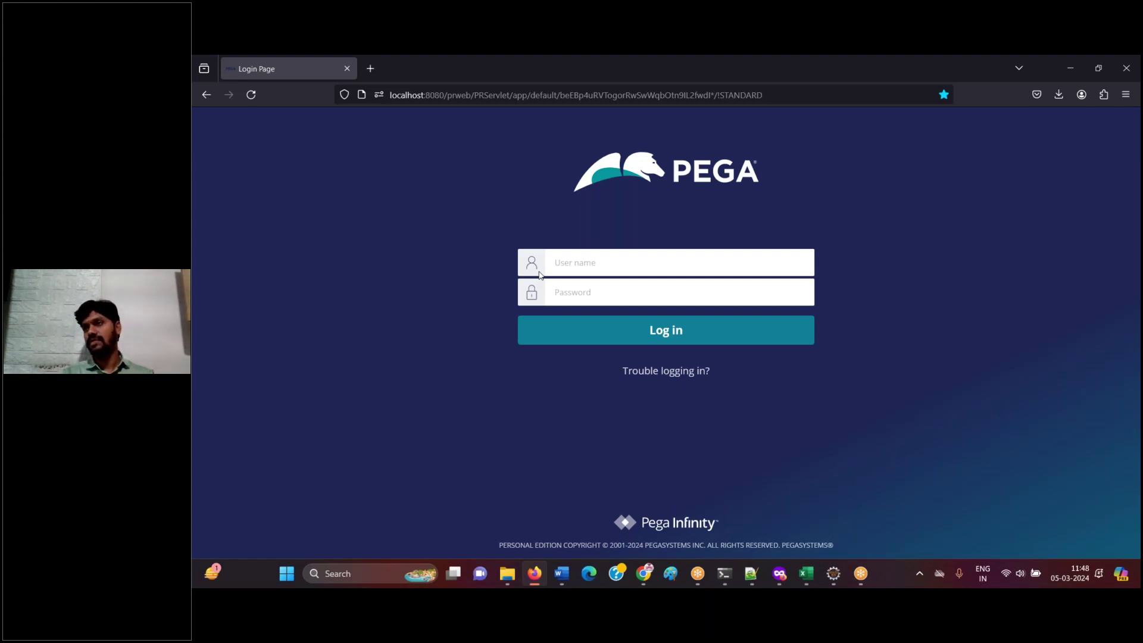
# - Log in to Pega with the administrator account's user name and password
pyautogui.click(614, 259)
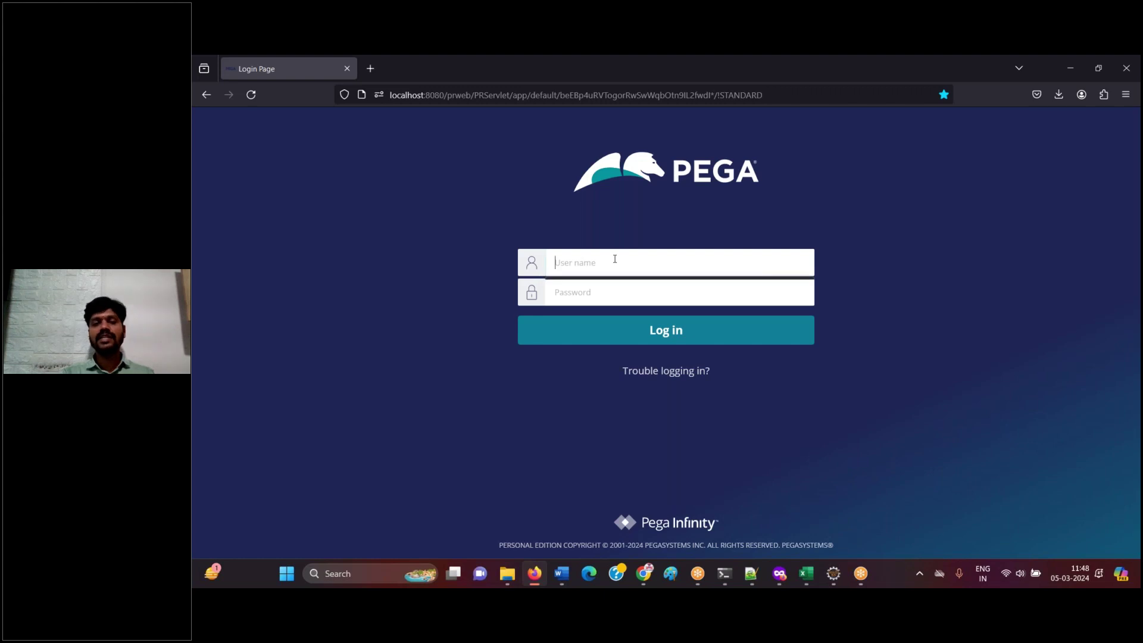
pyautogui.write('de')
pyautogui.press('BackSpace')
pyautogui.press('BackSpace')
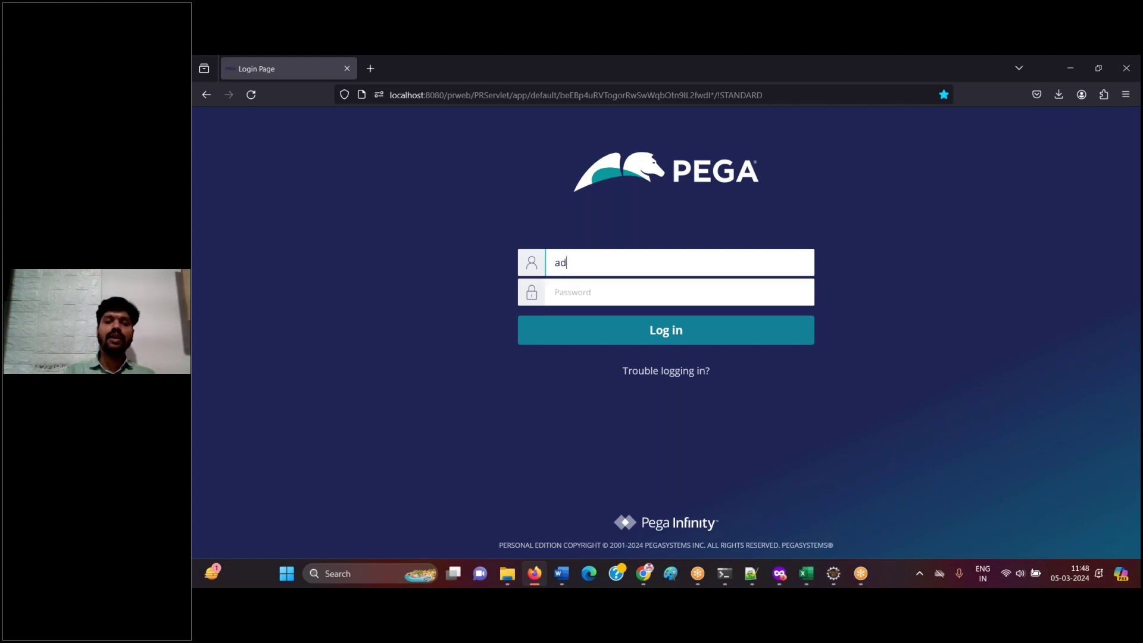
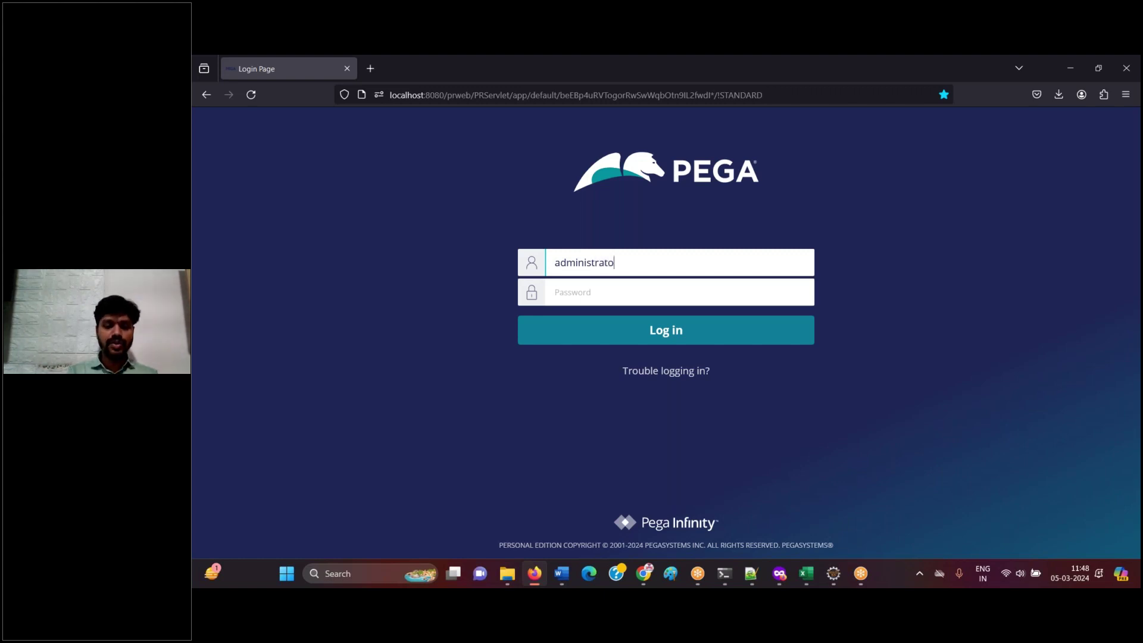
pyautogui.press('Tab')
pyautogui.write('*******')
pyautogui.press('Return')
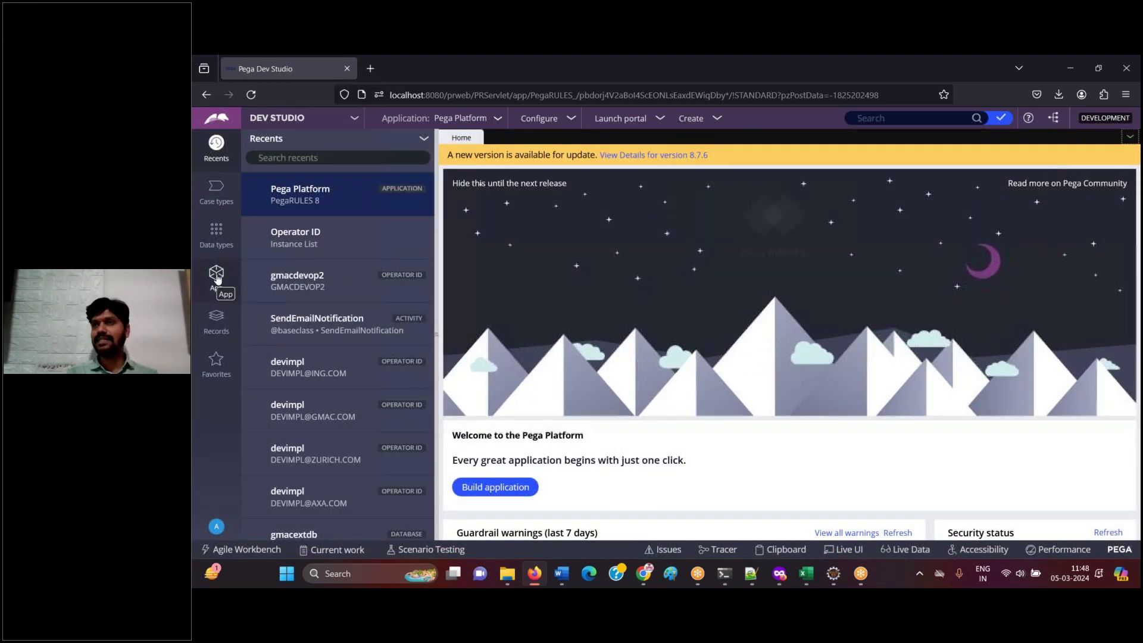
# - Open the Operator ID instances list from Records > Organization
pyautogui.click(217, 321)
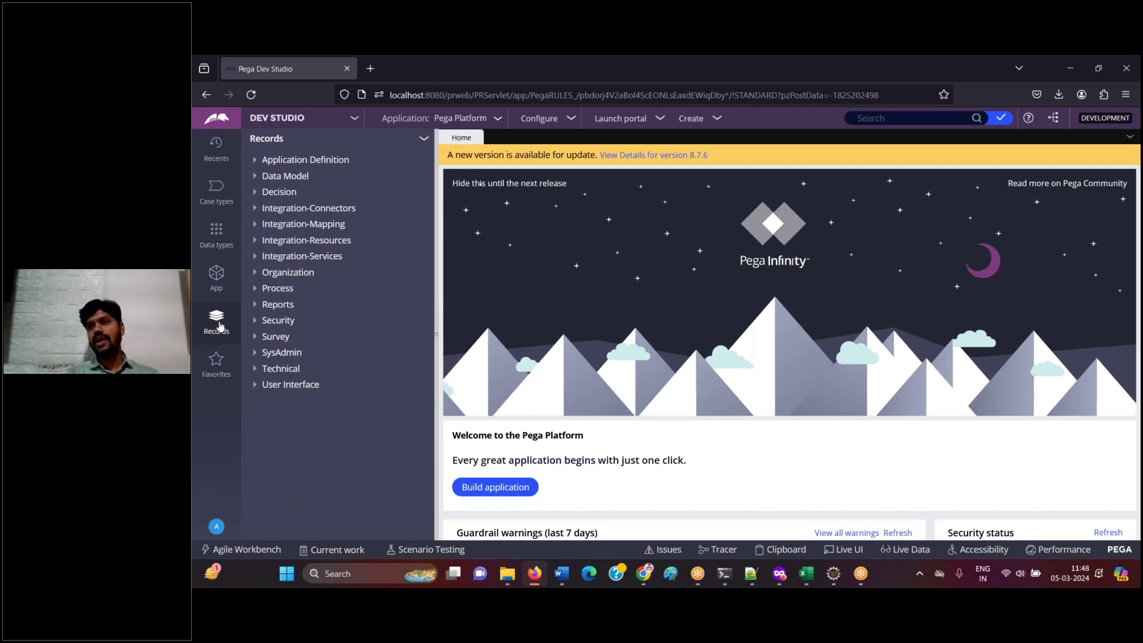
pyautogui.click(256, 275)
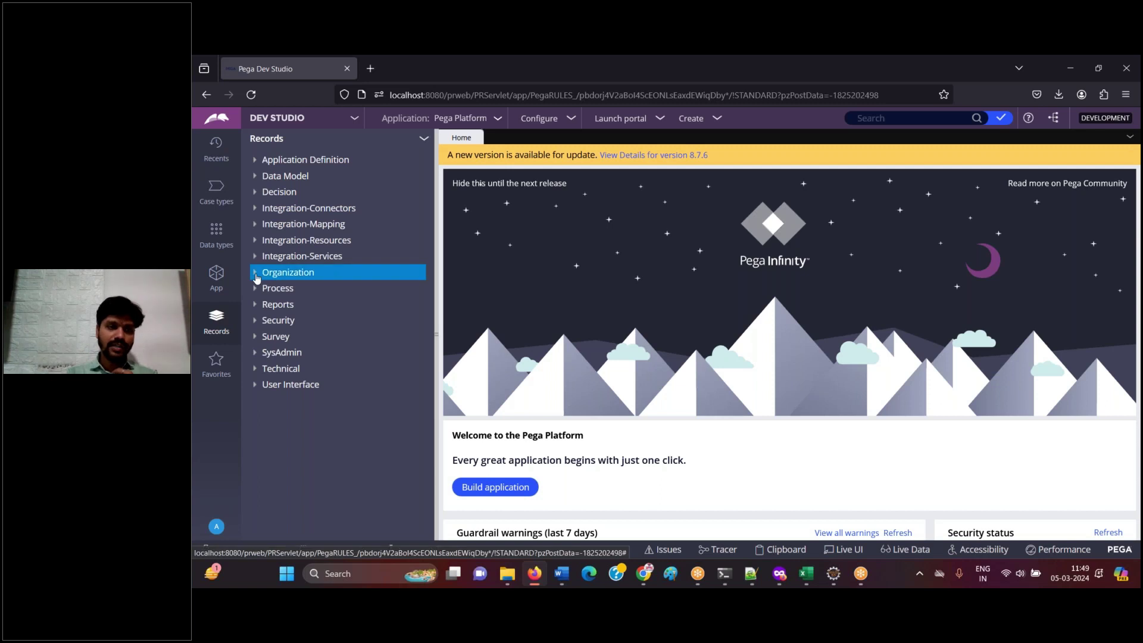
pyautogui.click(302, 322)
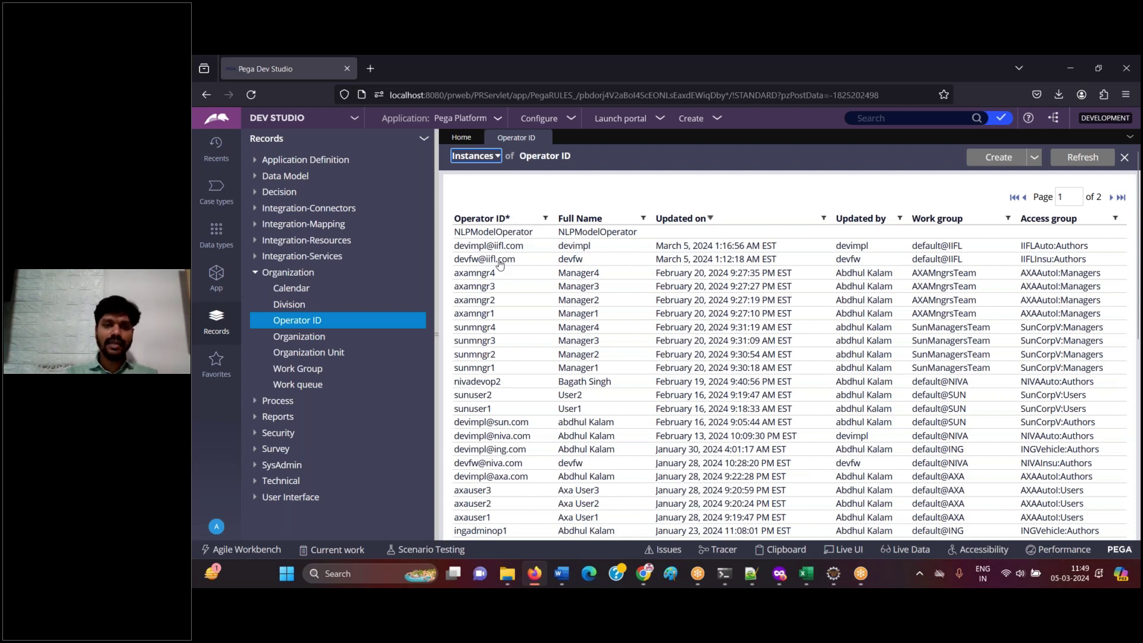
# - Review the devfw operator's Security settings, cancelling the password update without changes
pyautogui.click(499, 262)
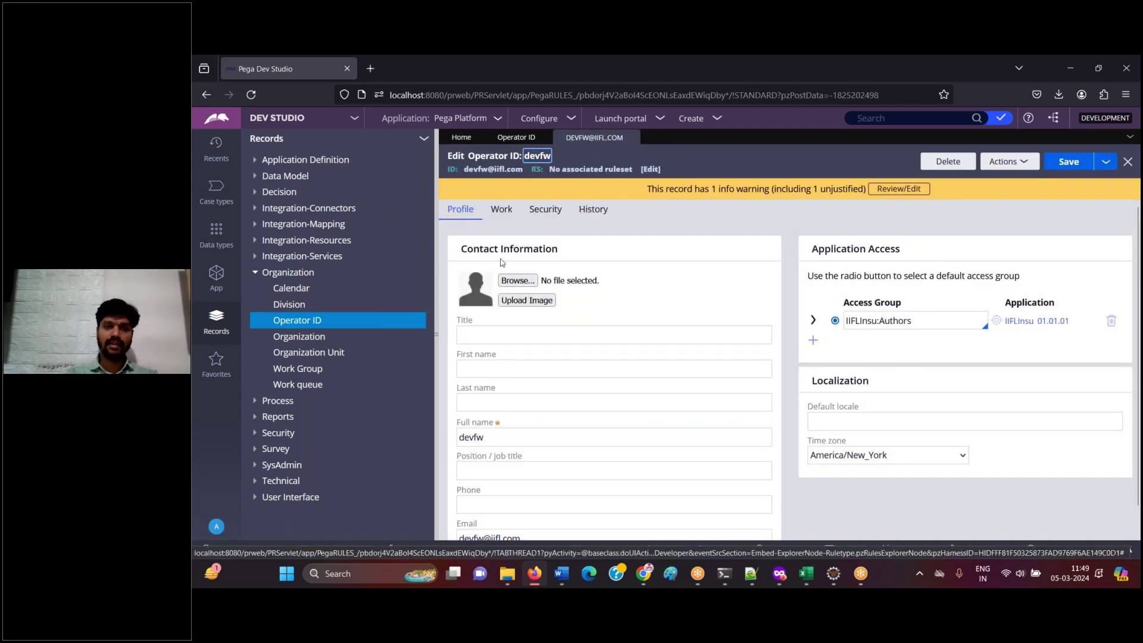
pyautogui.click(544, 214)
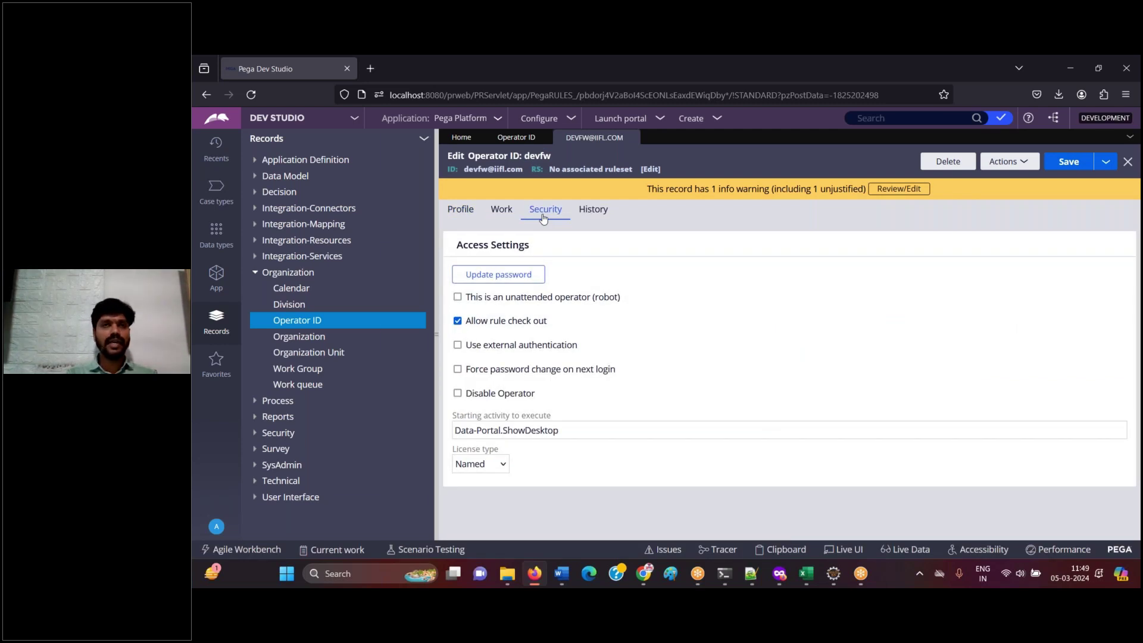
pyautogui.click(512, 276)
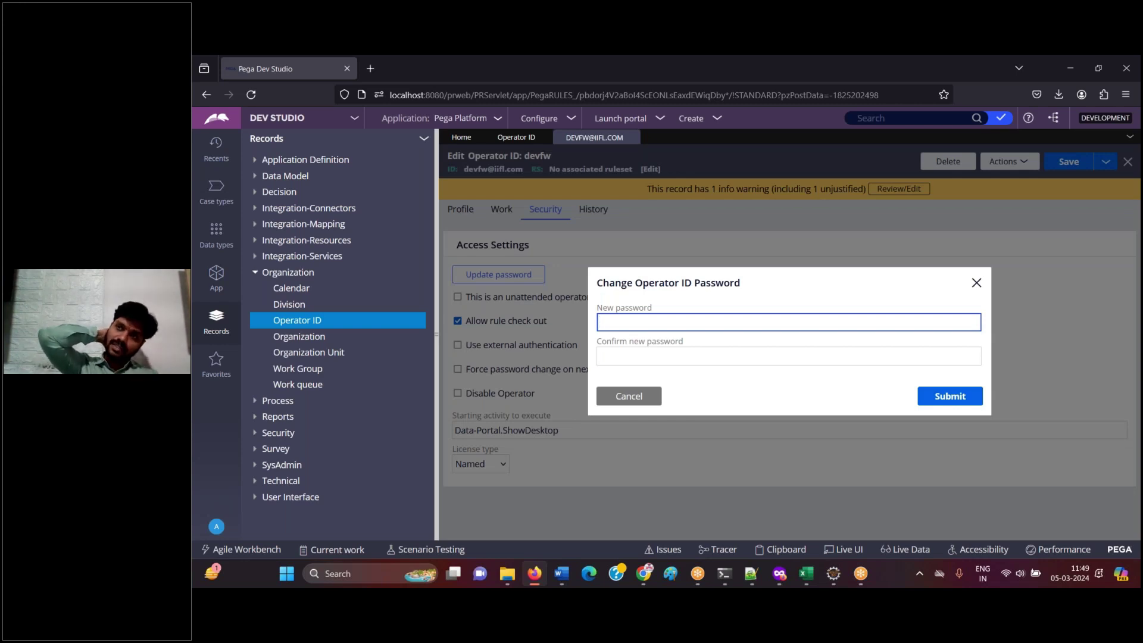
pyautogui.click(628, 395)
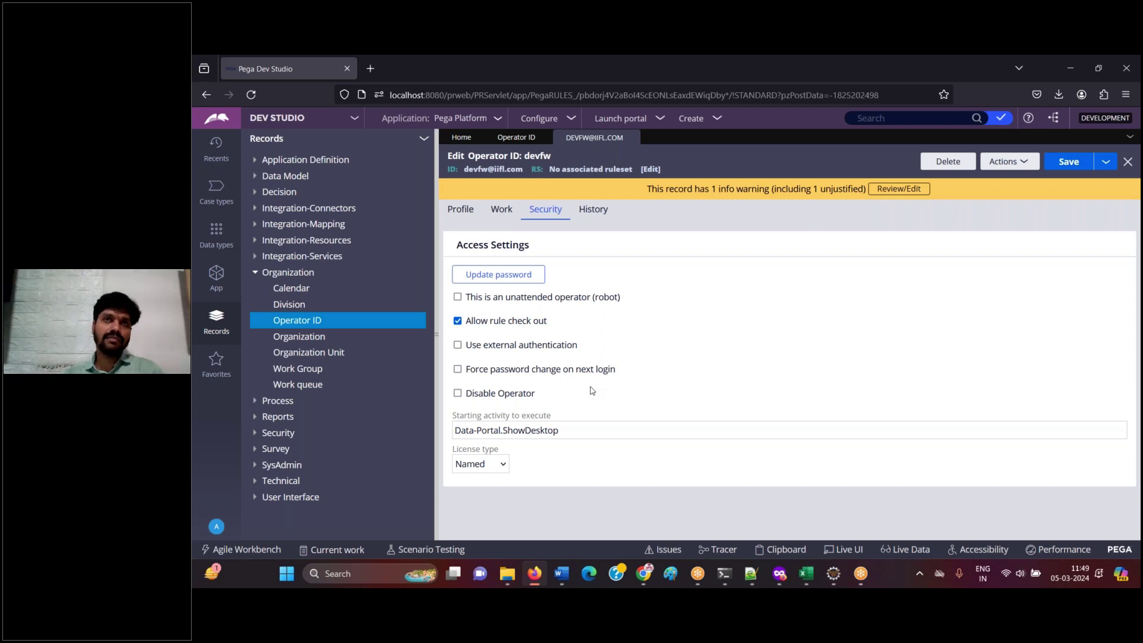
# - Close the operator record and Operator ID list, then switch to the Gmail window
pyautogui.click(632, 138)
pyautogui.click(547, 138)
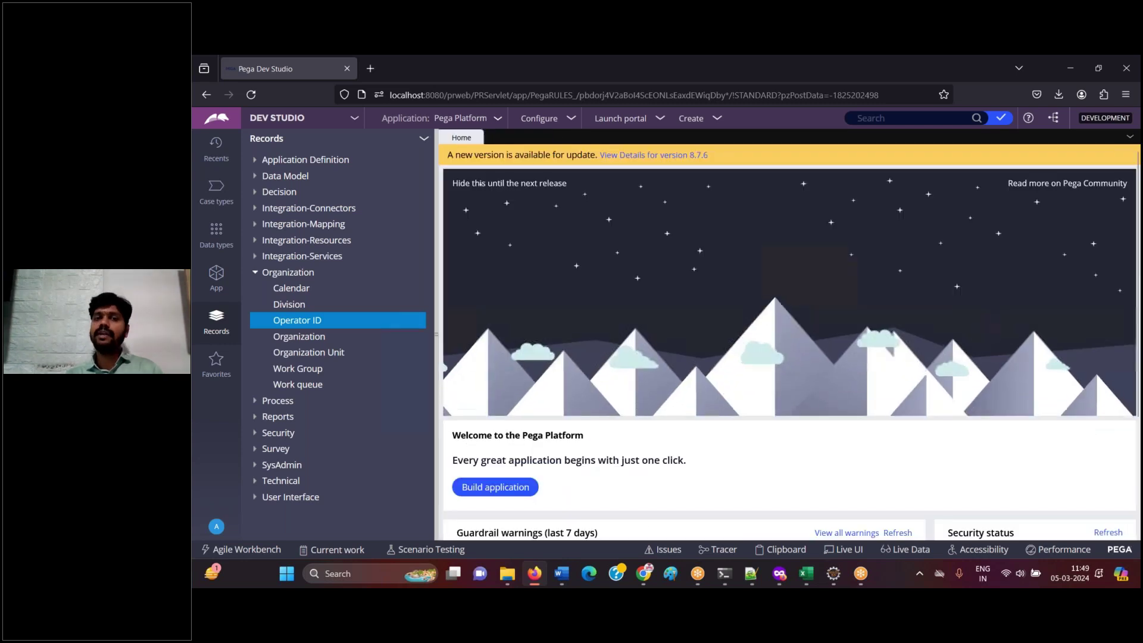
pyautogui.click(218, 291)
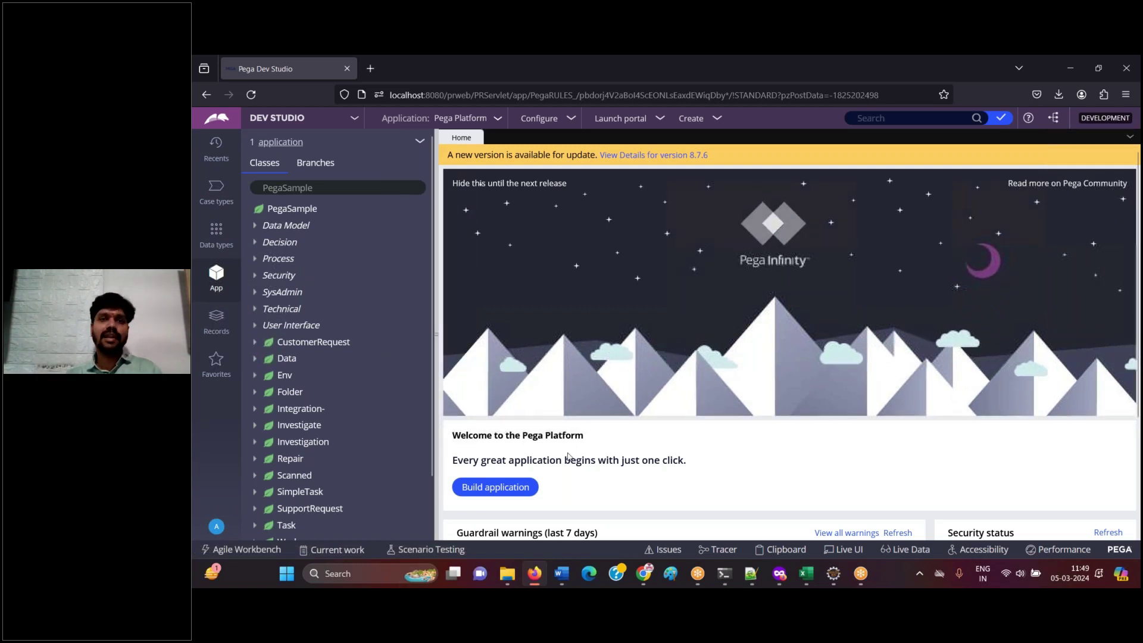
pyautogui.click(650, 579)
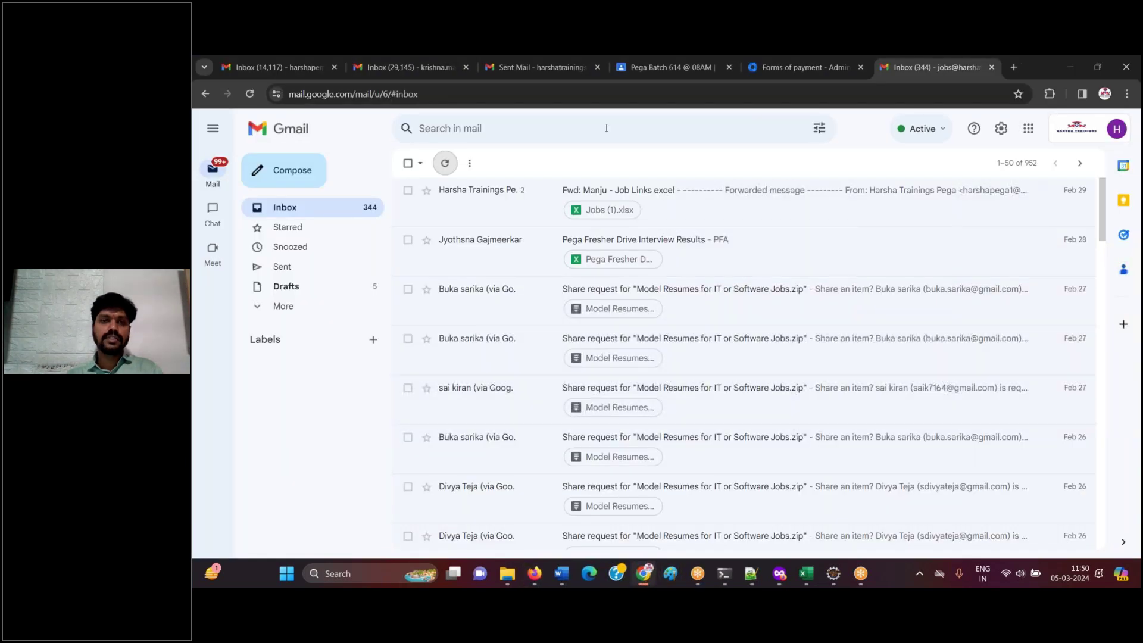
# - Open the PEGA DEMO 615 class in Google Classroom
pyautogui.click(765, 73)
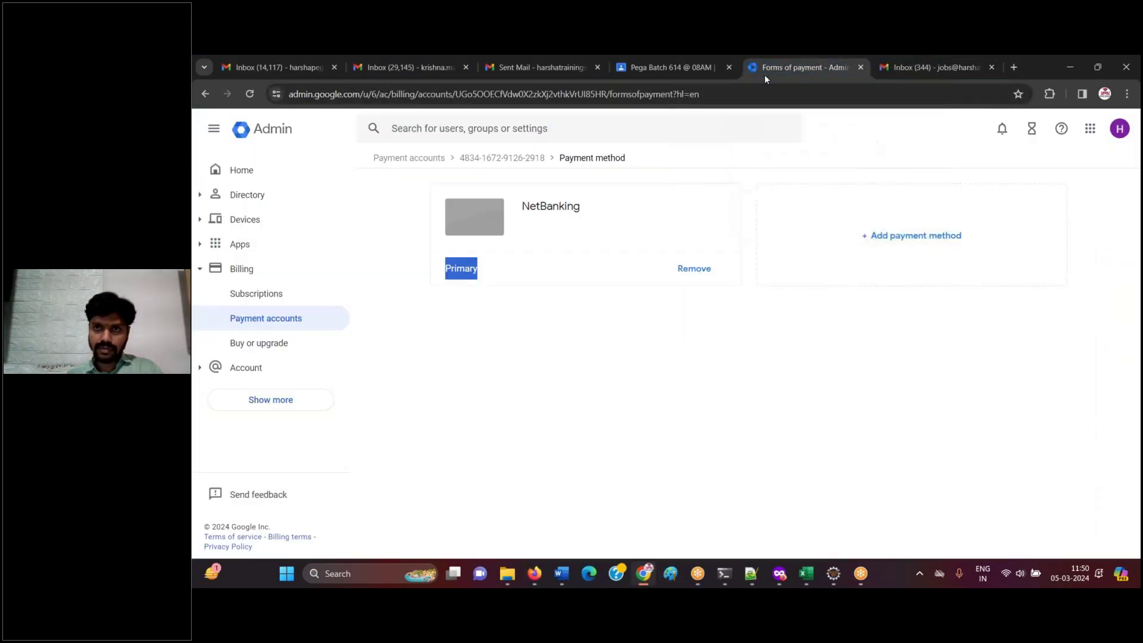
pyautogui.click(680, 77)
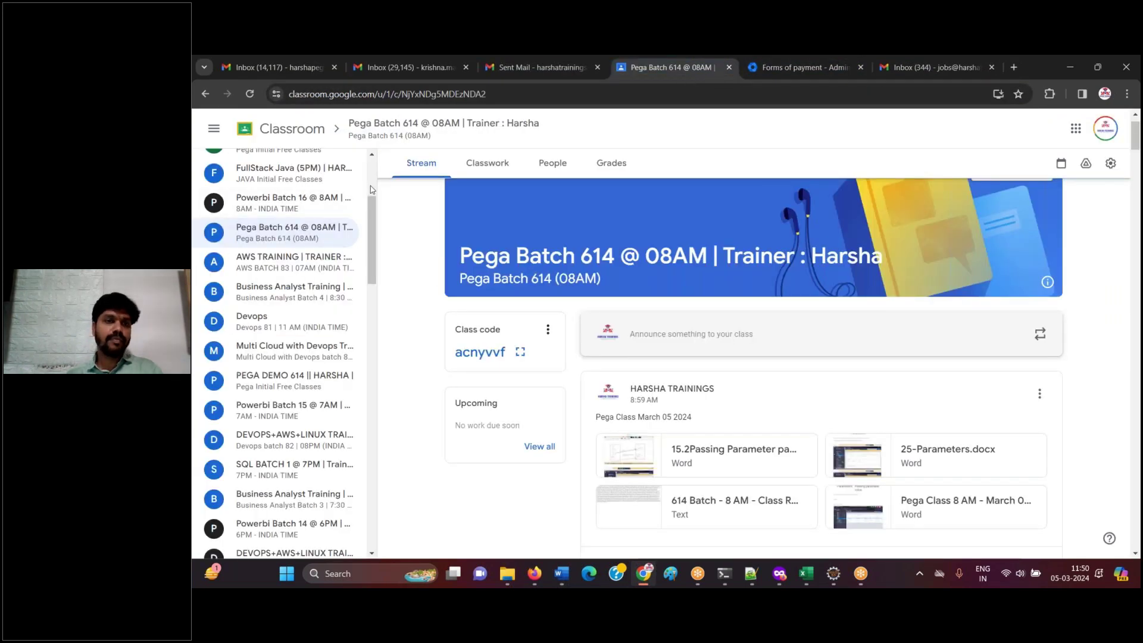
pyautogui.scroll(3, 301, 274)
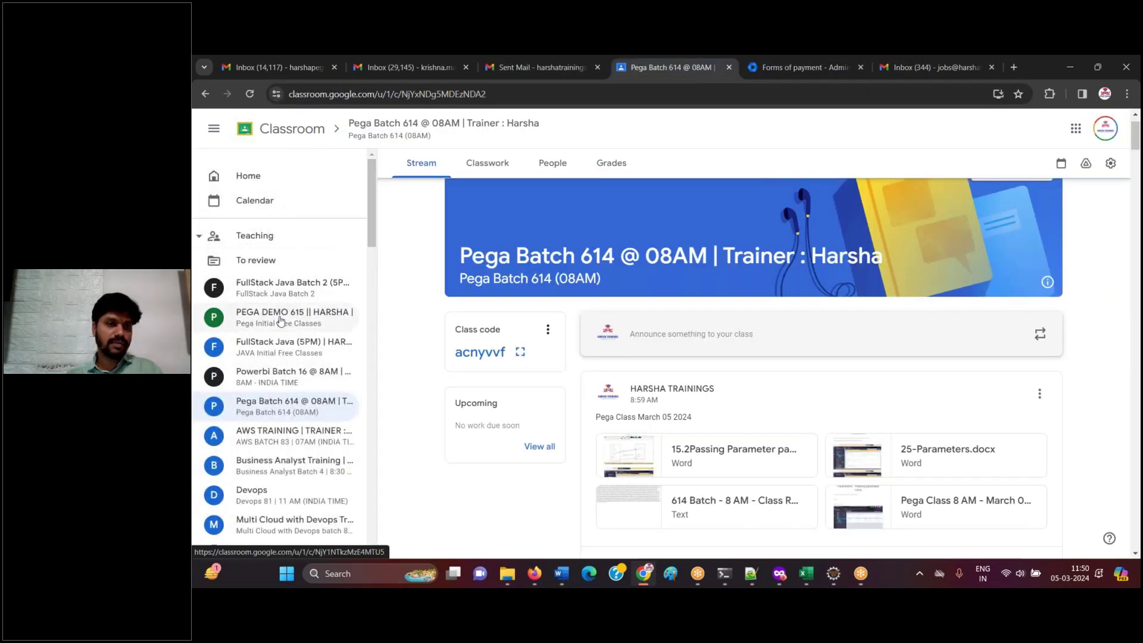
pyautogui.click(327, 317)
# - Draft an announcement titled 'Pega class March 15 2027' with a note about the attached password document
pyautogui.click(655, 377)
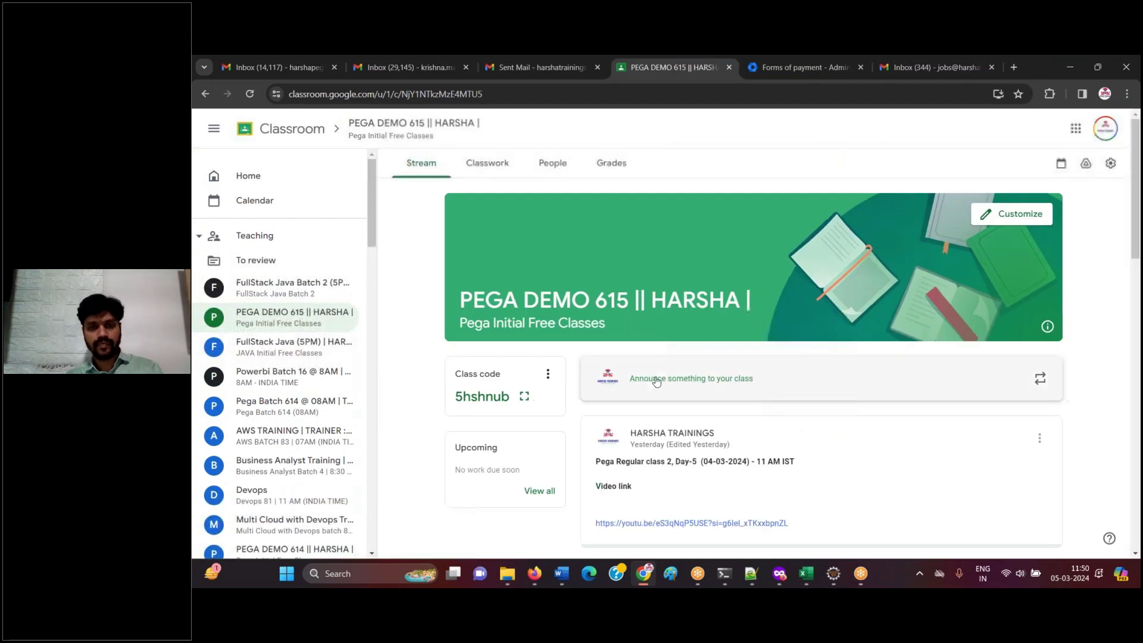
pyautogui.write('Pega class')
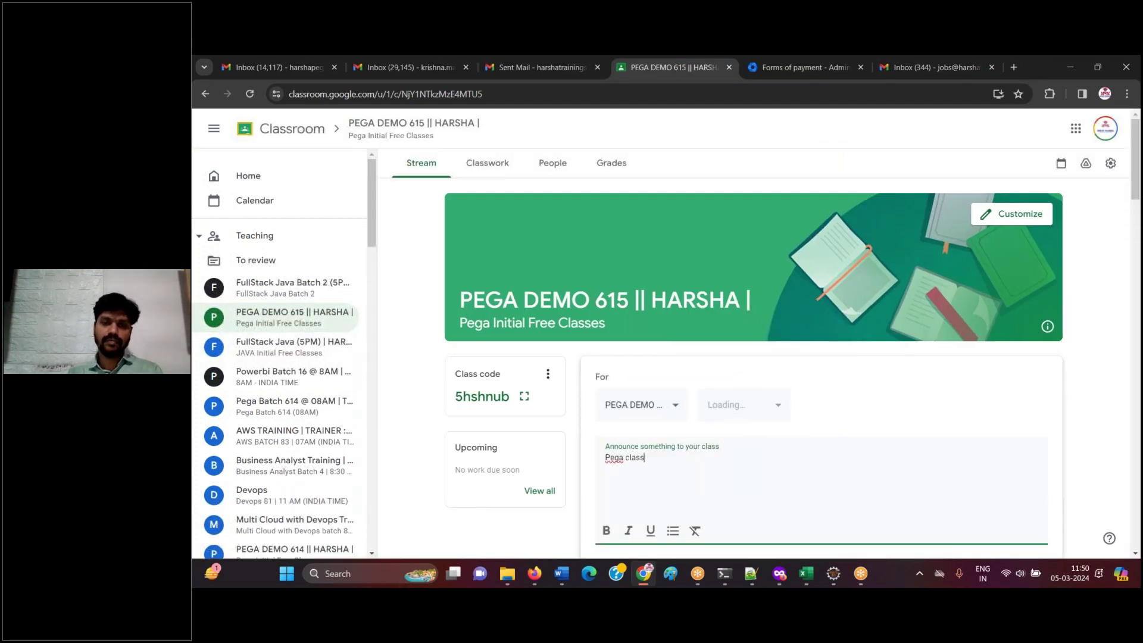
pyautogui.write(' March ')
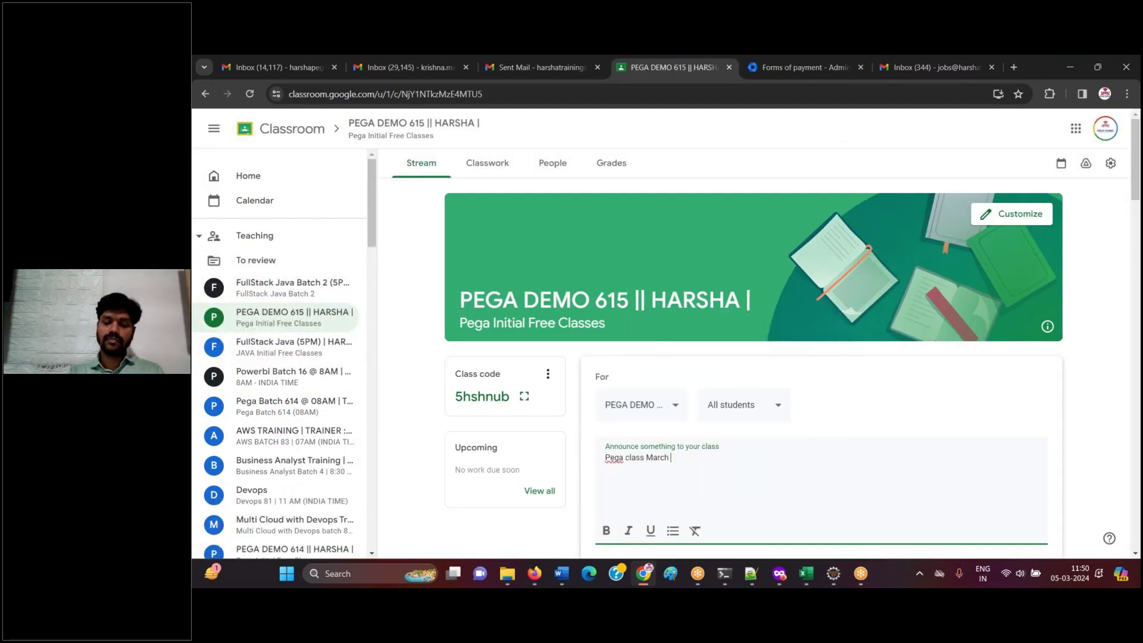
pyautogui.write('15 202')
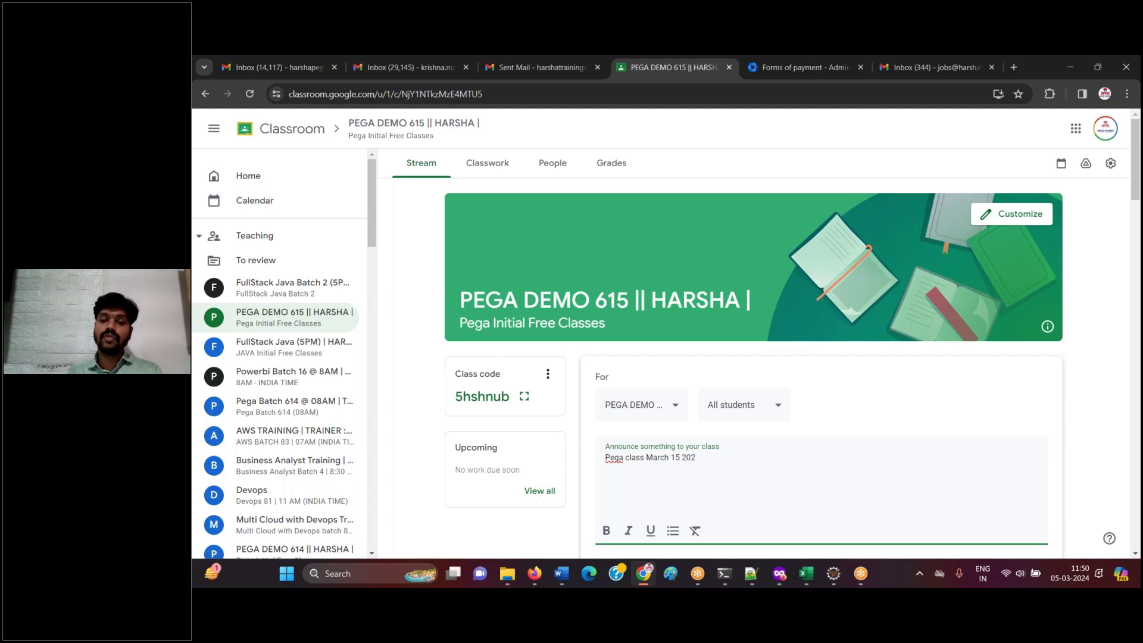
pyautogui.write('7')
pyautogui.press('Return')
pyautogui.press('Return')
pyautogui.write('Note: If you forget the')
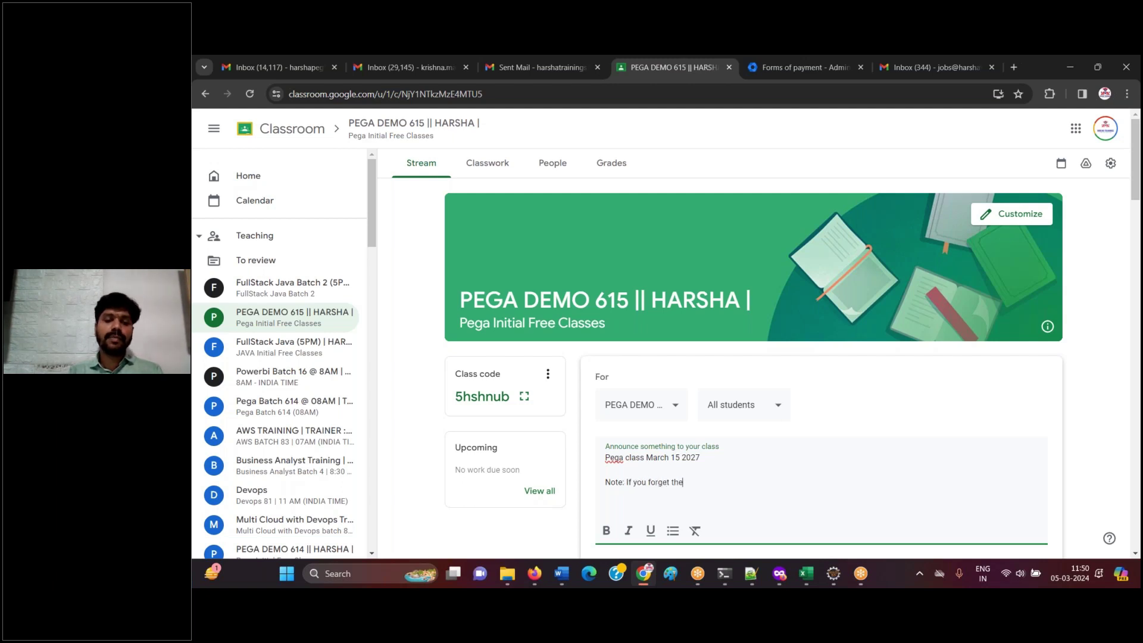
pyautogui.write(' password ')
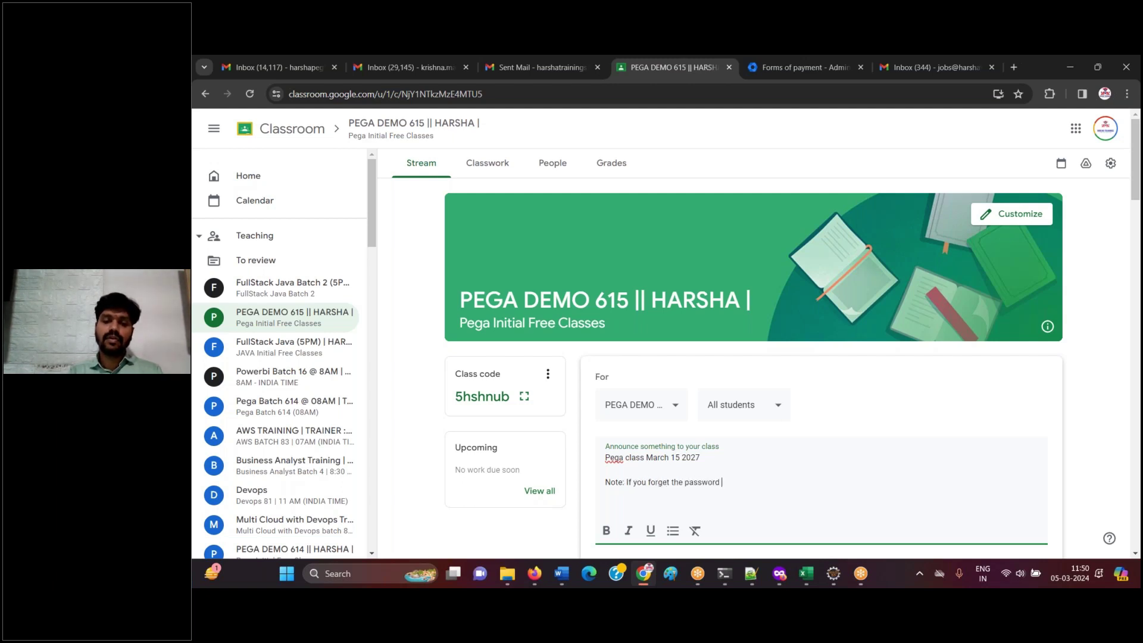
pyautogui.write('of any operator')
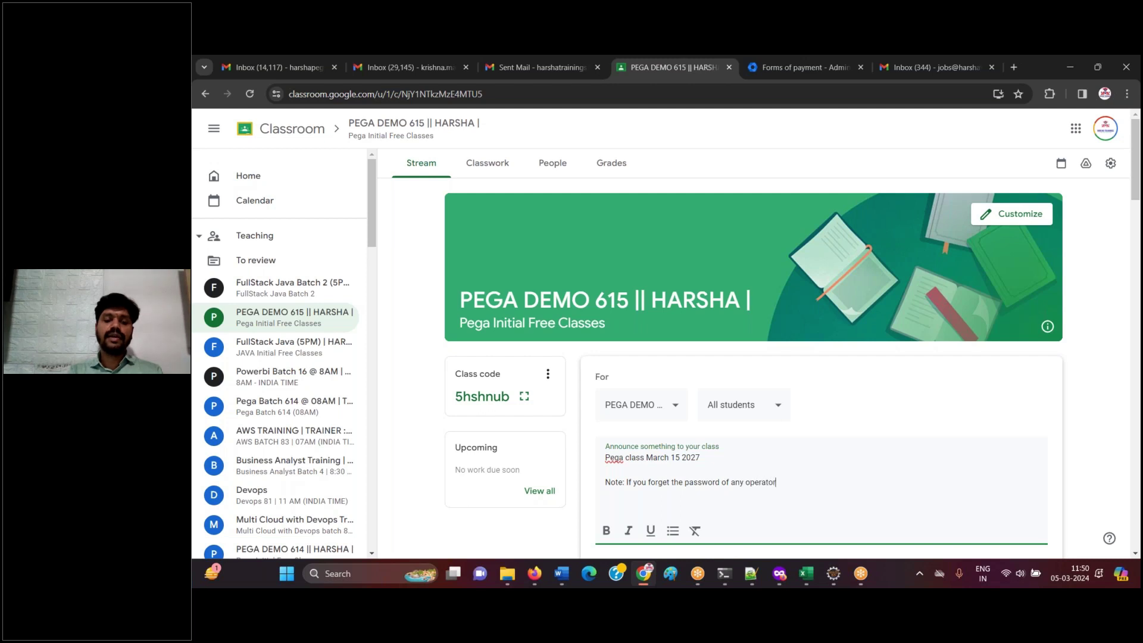
pyautogui.write(' , then you can use the attached password ')
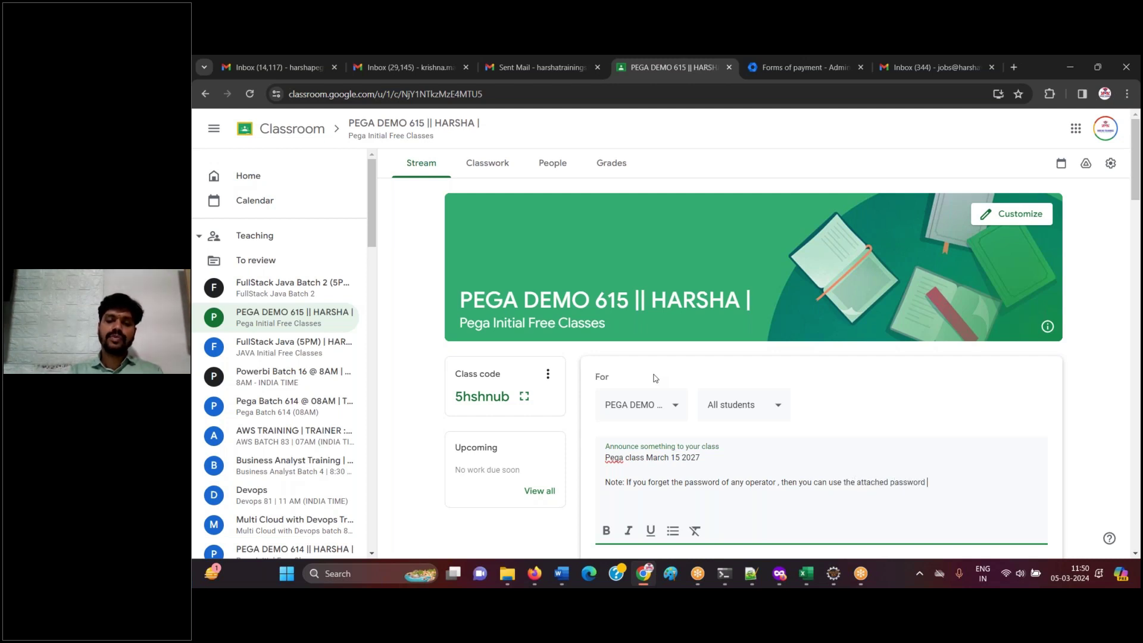
pyautogui.write('change document.')
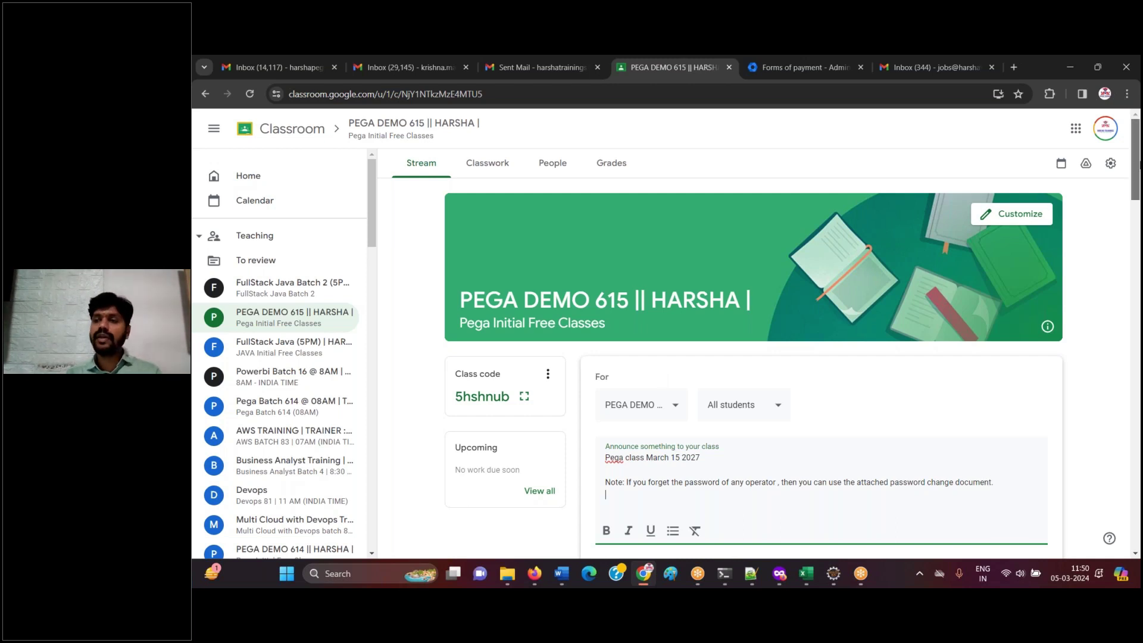
pyautogui.scroll(-2, 697, 443)
# - Attach the March 05 2024 document and 615 Batch running notes from the Pega Batch 615 folder
pyautogui.click(696, 452)
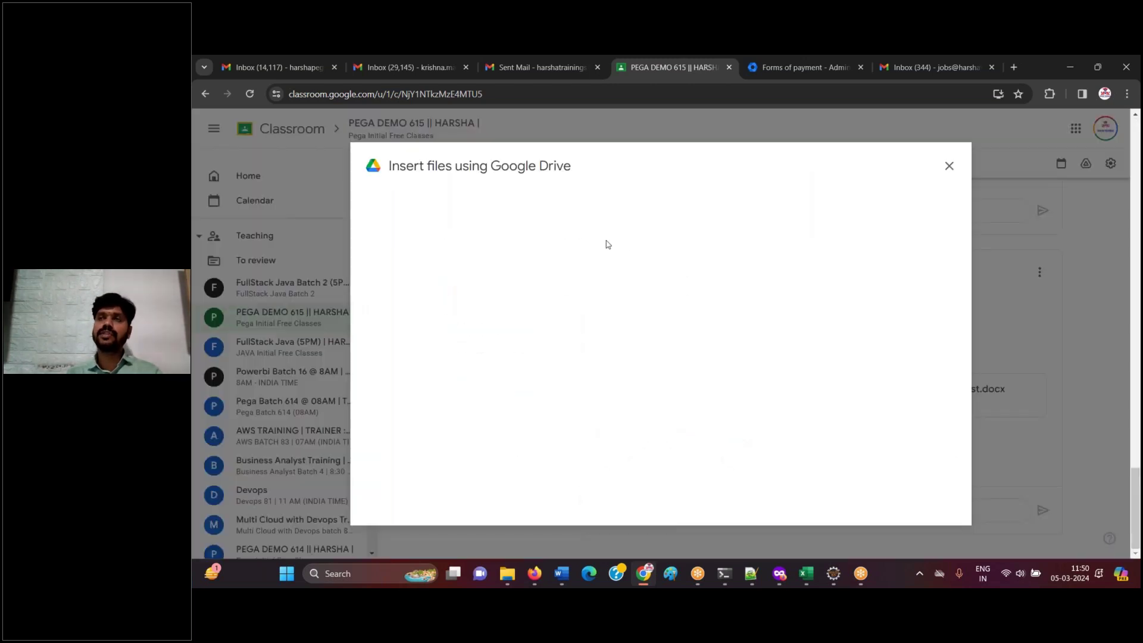
pyautogui.click(663, 420)
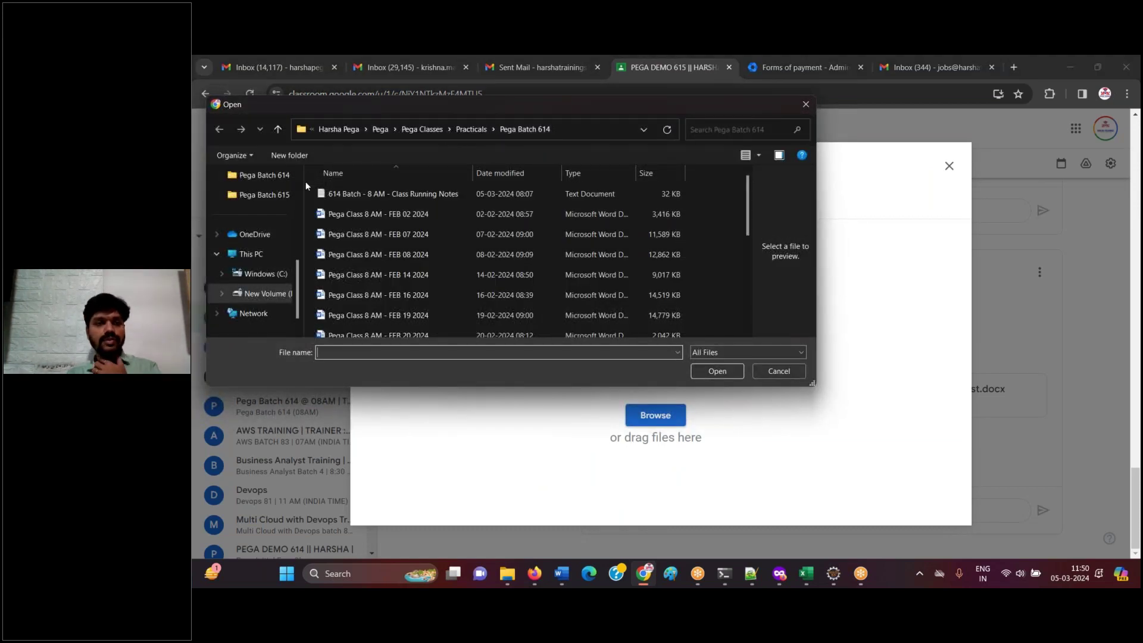
pyautogui.click(275, 196)
pyautogui.click(370, 215)
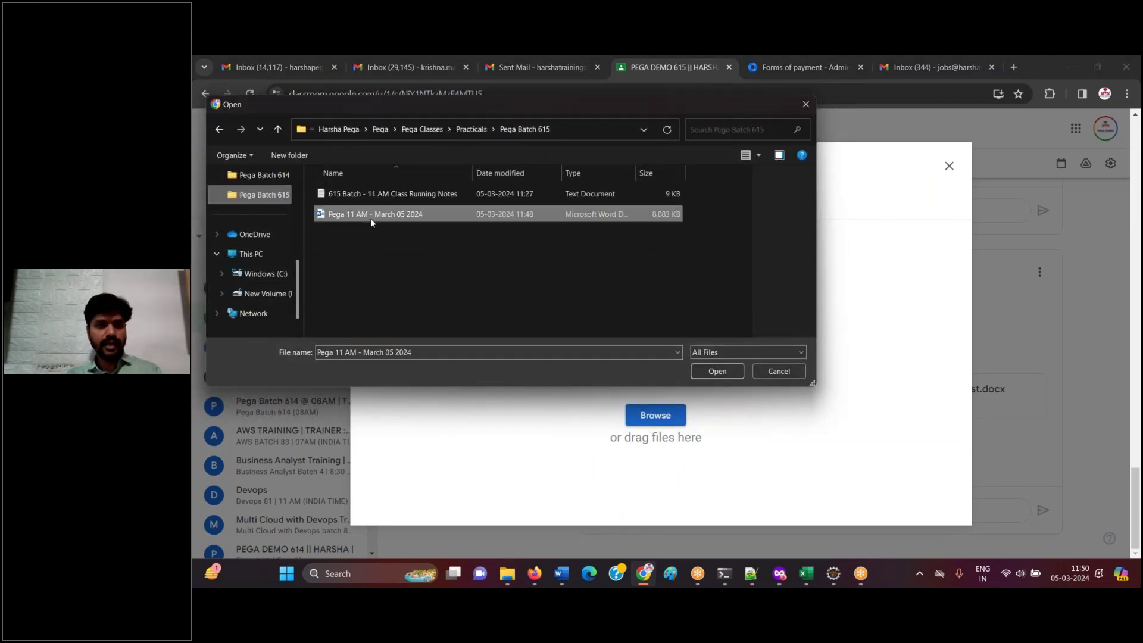
pyautogui.keyDown('ctrl'); pyautogui.click(431, 198); pyautogui.keyUp('ctrl')
pyautogui.click(729, 373)
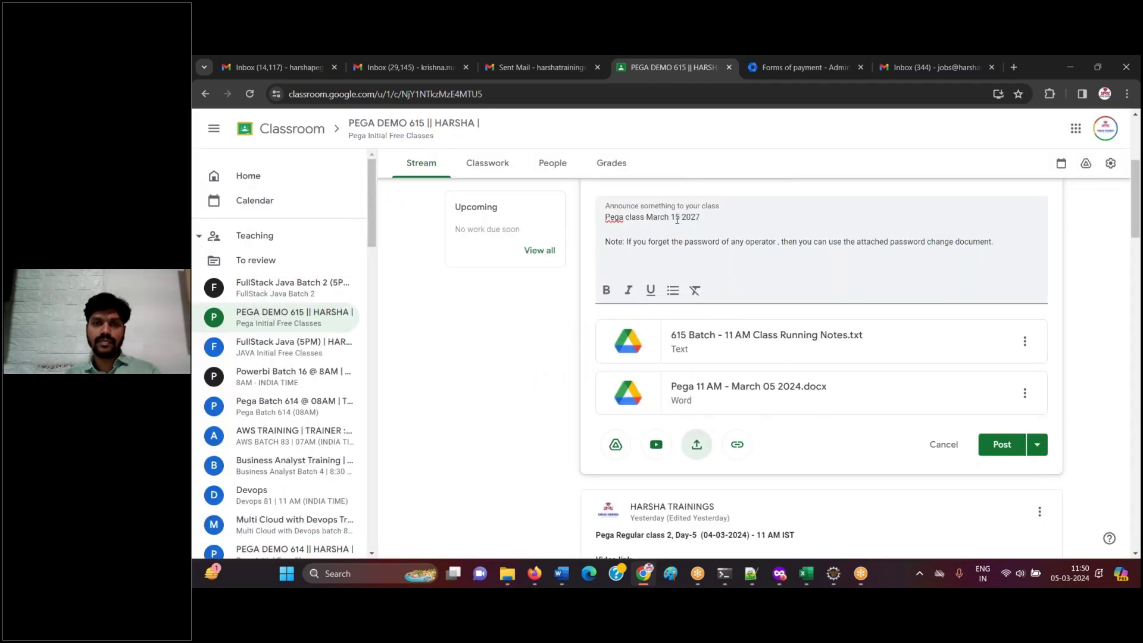
# - Correct the announcement's date text to read March 05 2024
pyautogui.click(676, 219)
pyautogui.press('BackSpace')
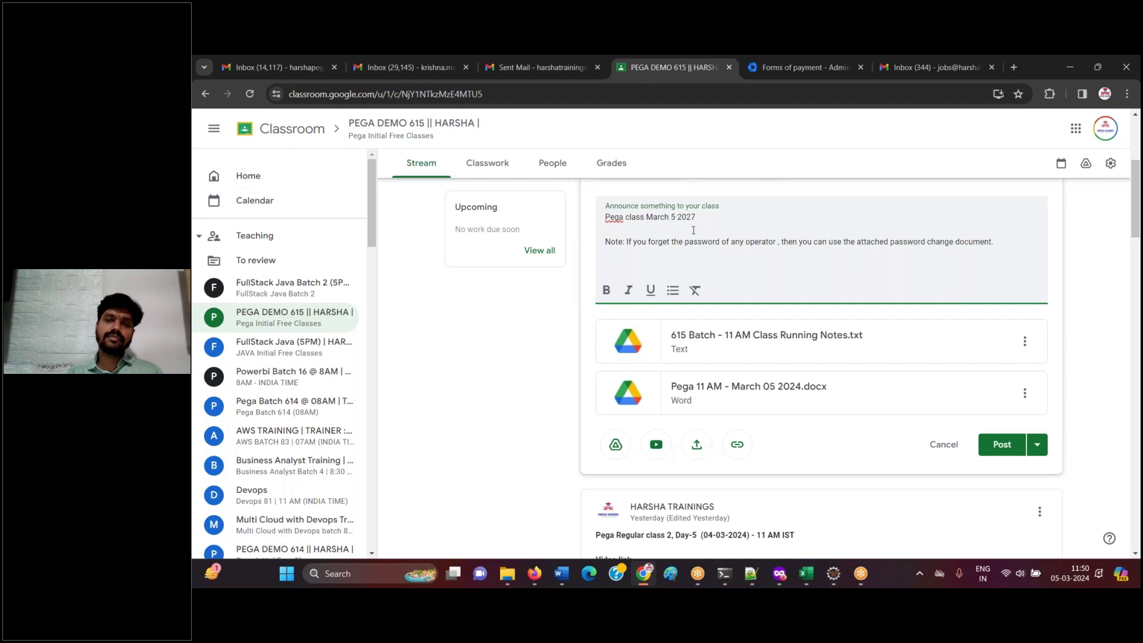
pyautogui.write('0')
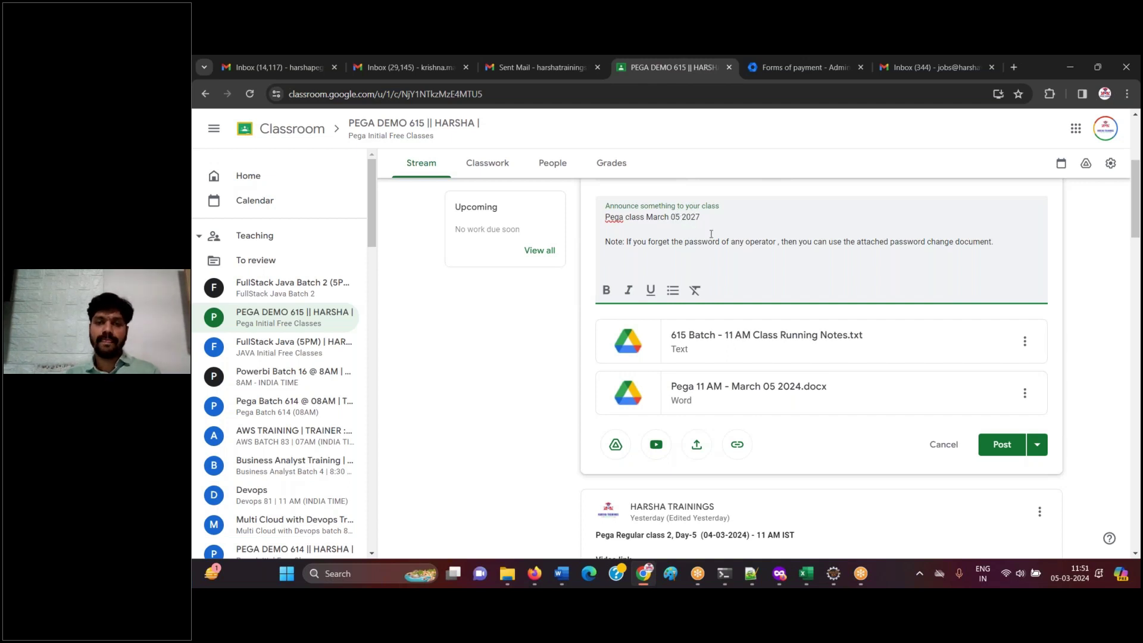
pyautogui.click(702, 220)
pyautogui.press('BackSpace')
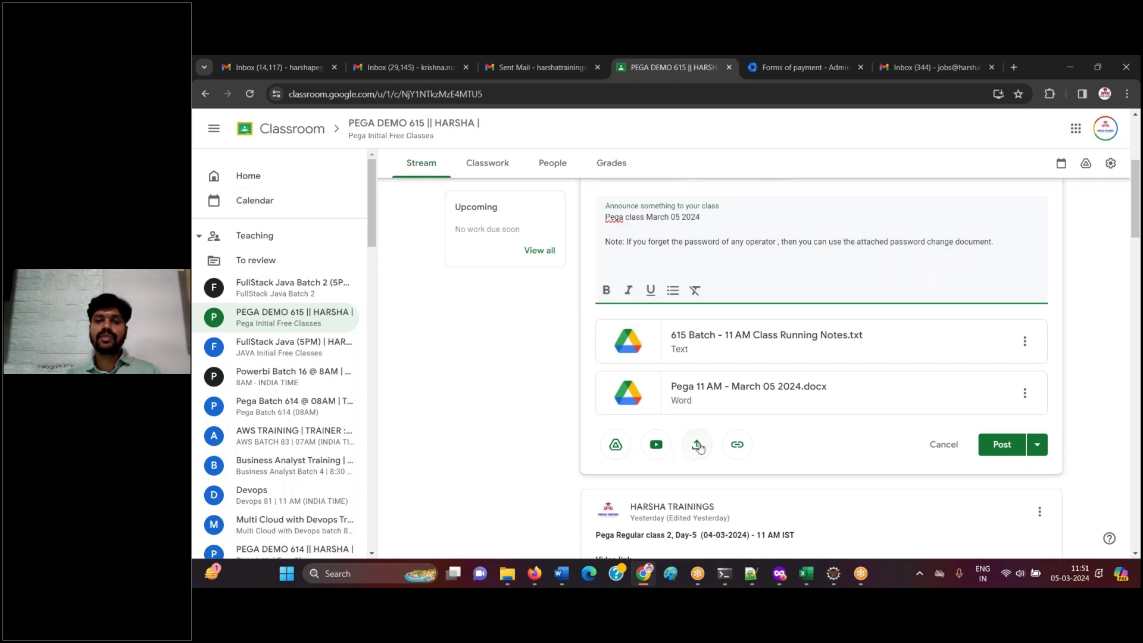
# - Search the Theory Docs and Hard copy Documents folders for the password-change guide
pyautogui.click(615, 444)
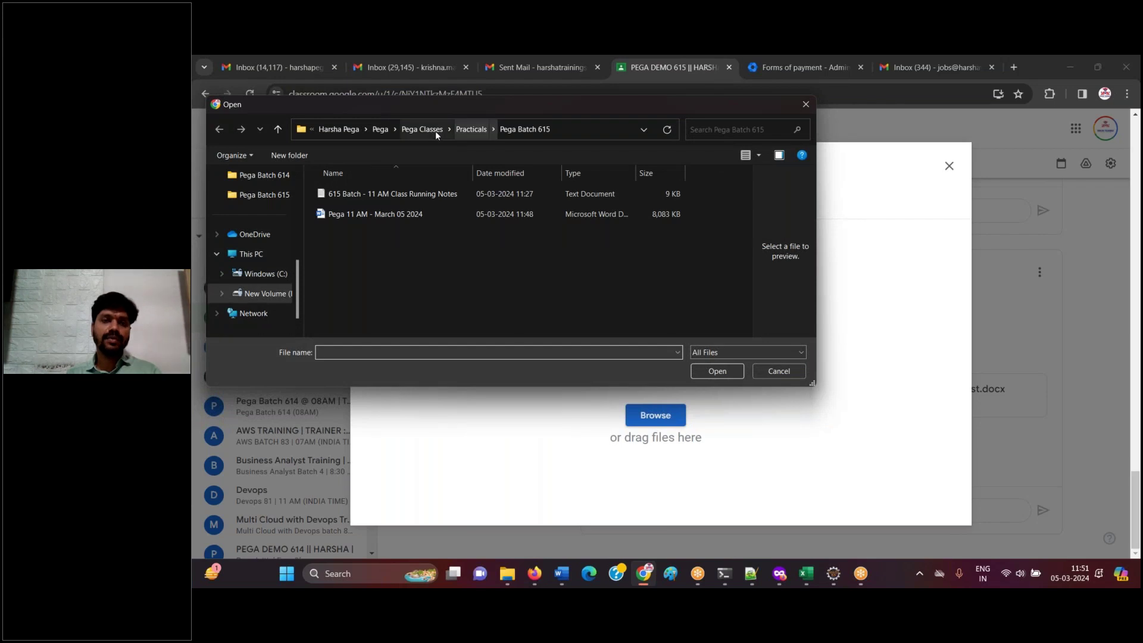
pyautogui.click(429, 131)
pyautogui.doubleClick(358, 332)
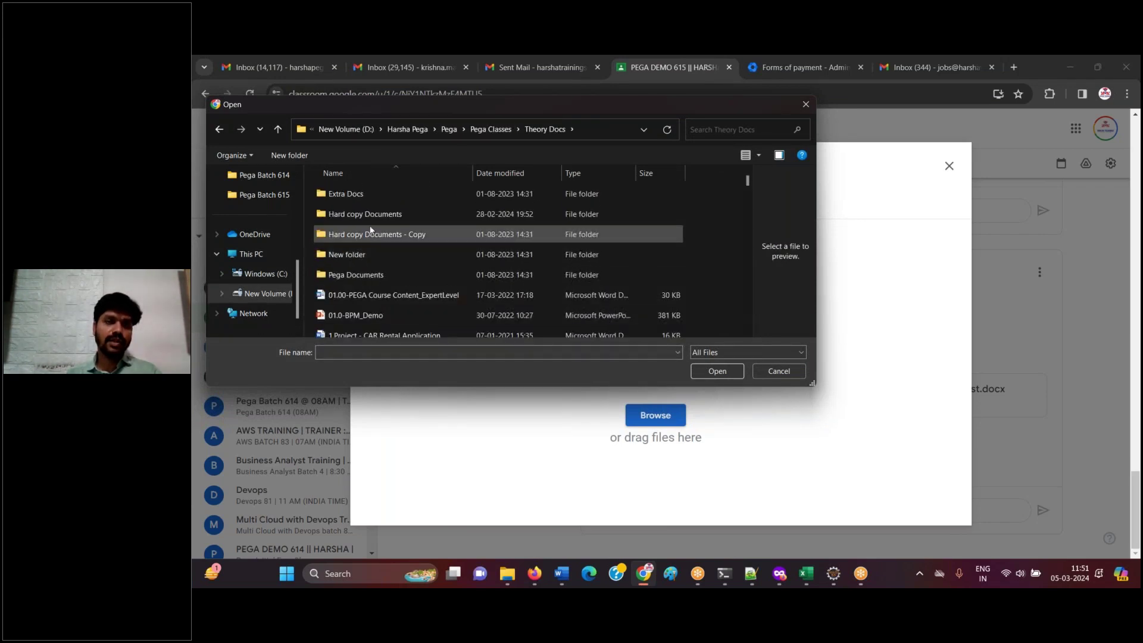
pyautogui.doubleClick(381, 215)
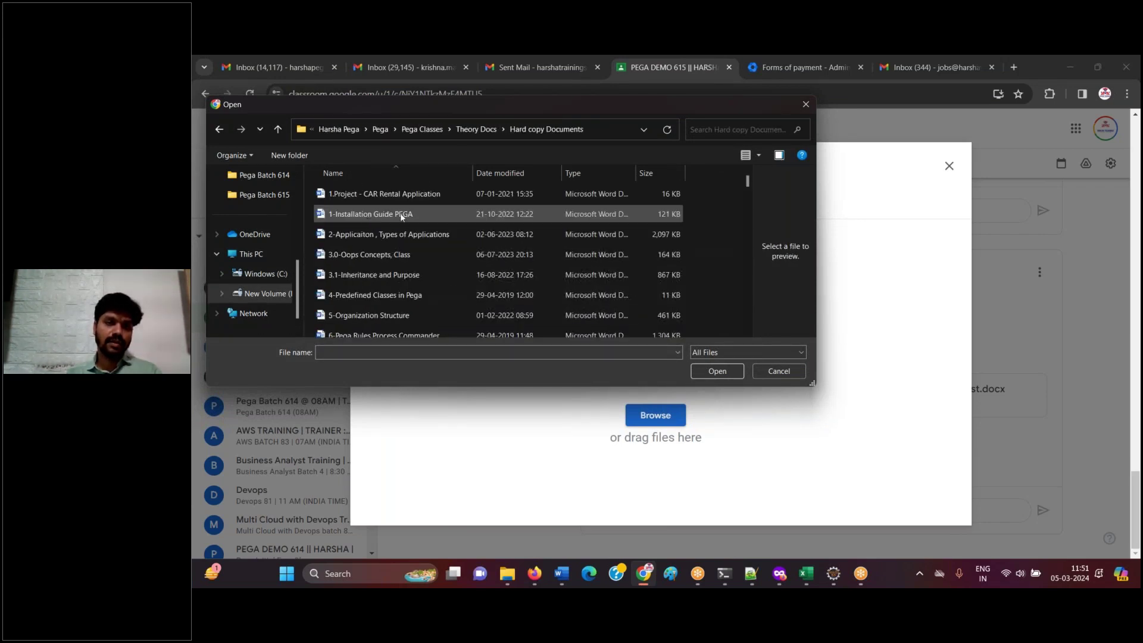
pyautogui.click(381, 254)
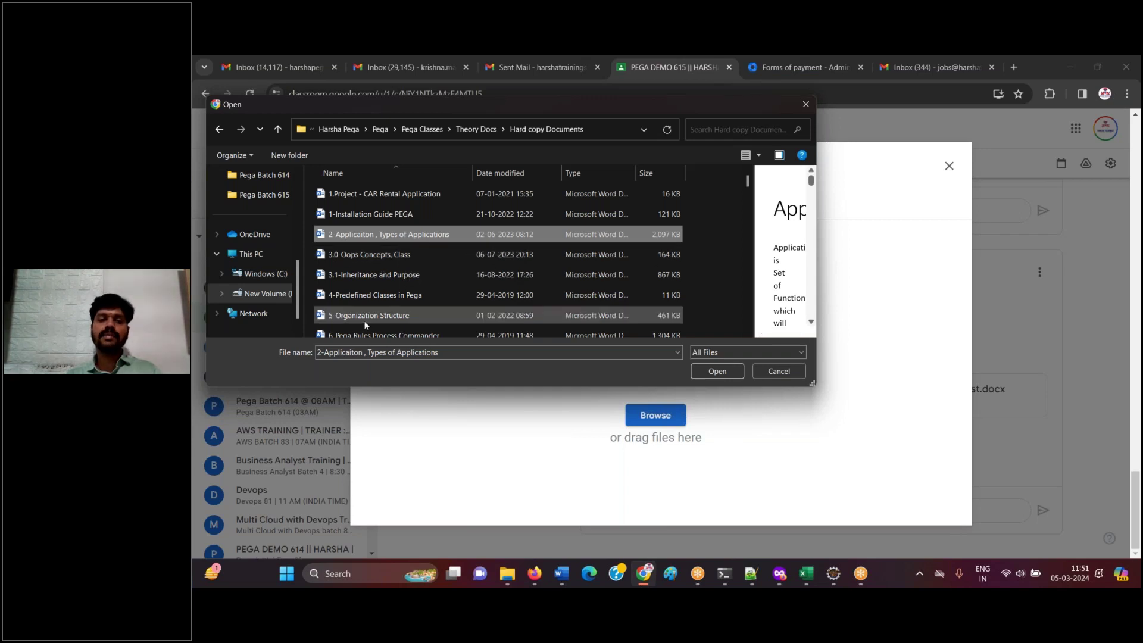
pyautogui.click(485, 131)
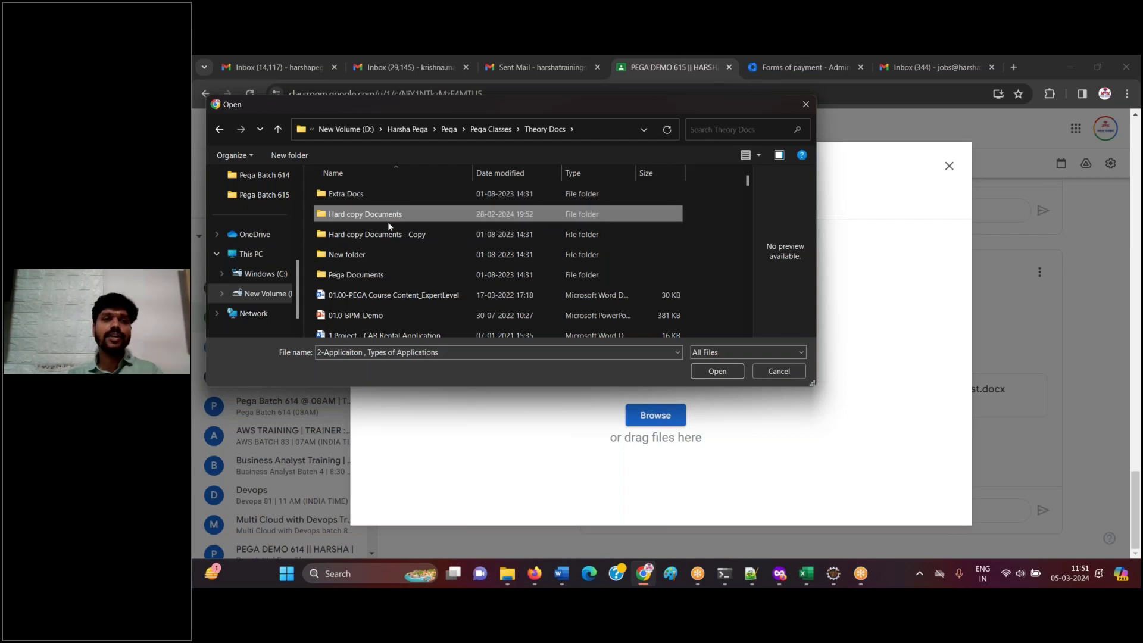
pyautogui.doubleClick(387, 216)
pyautogui.moveTo(747, 183); pyautogui.dragTo(768, 283)
pyautogui.click(435, 212)
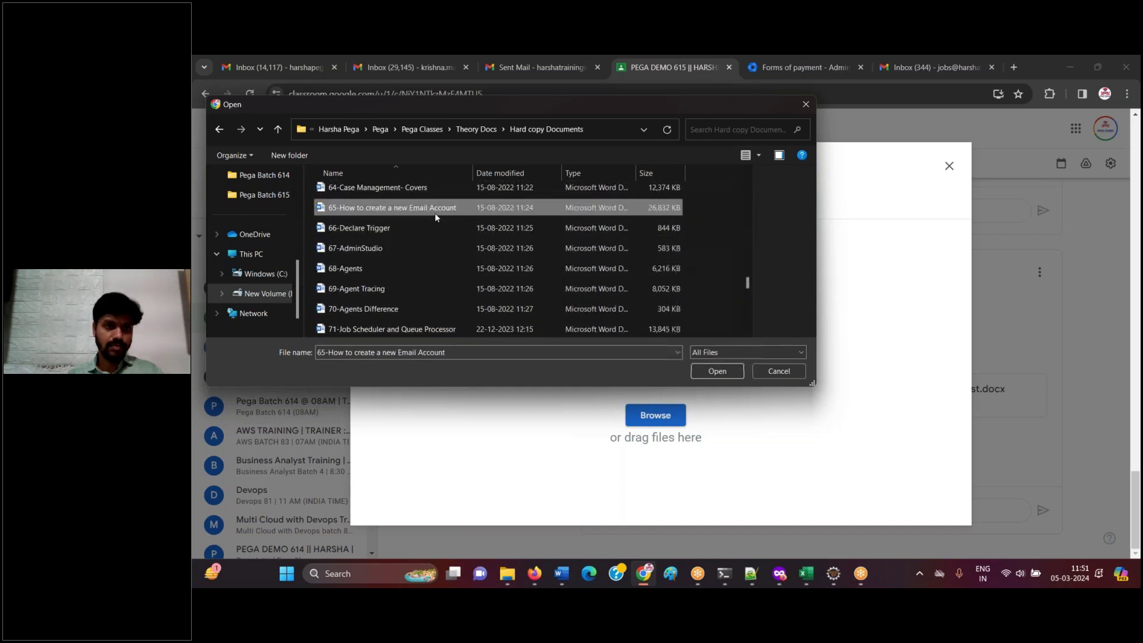
pyautogui.press('Down')
pyautogui.press('Down')
pyautogui.press('Down')
pyautogui.press('Down')
pyautogui.press('Down')
pyautogui.press('Down')
pyautogui.press('Down')
pyautogui.press('Down')
pyautogui.press('Down')
pyautogui.press('Down')
pyautogui.press('Down')
pyautogui.press('Down')
pyautogui.press('Down')
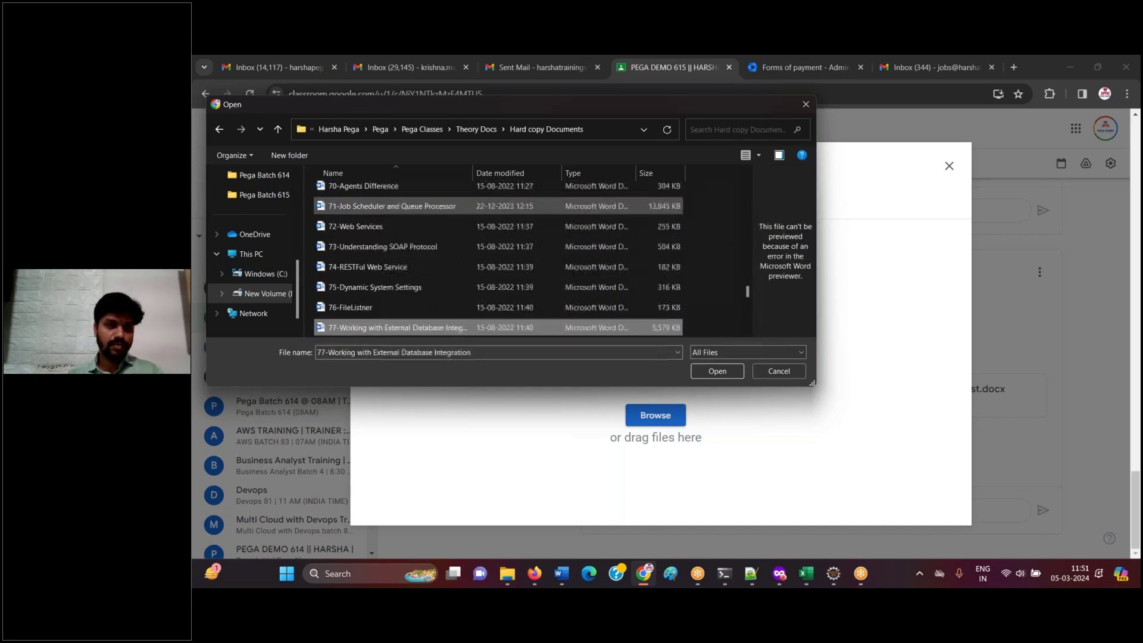
pyautogui.press('Down')
pyautogui.press('Down')
pyautogui.press('Down')
pyautogui.press('Down')
pyautogui.press('Down')
pyautogui.press('Down')
pyautogui.press('Down')
pyautogui.press('Down')
pyautogui.press('Down')
pyautogui.press('Down')
pyautogui.press('Down')
pyautogui.press('Down')
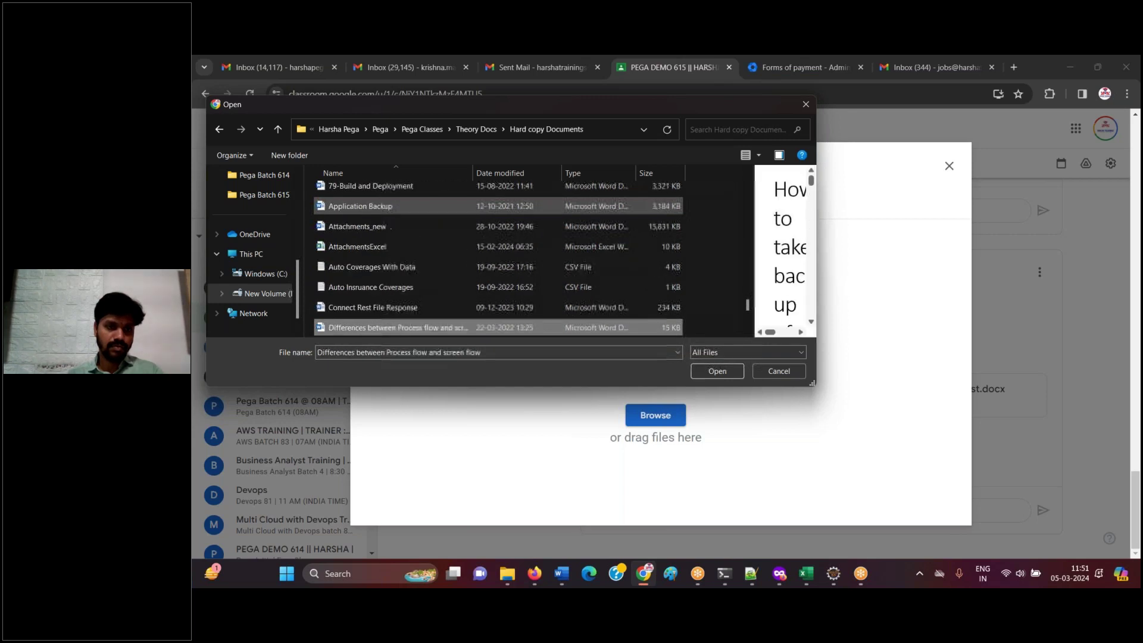
pyautogui.press('Down')
pyautogui.press('Down')
pyautogui.press('Down')
pyautogui.press('Down')
pyautogui.press('Down')
pyautogui.press('Down')
pyautogui.press('Down')
pyautogui.press('Down')
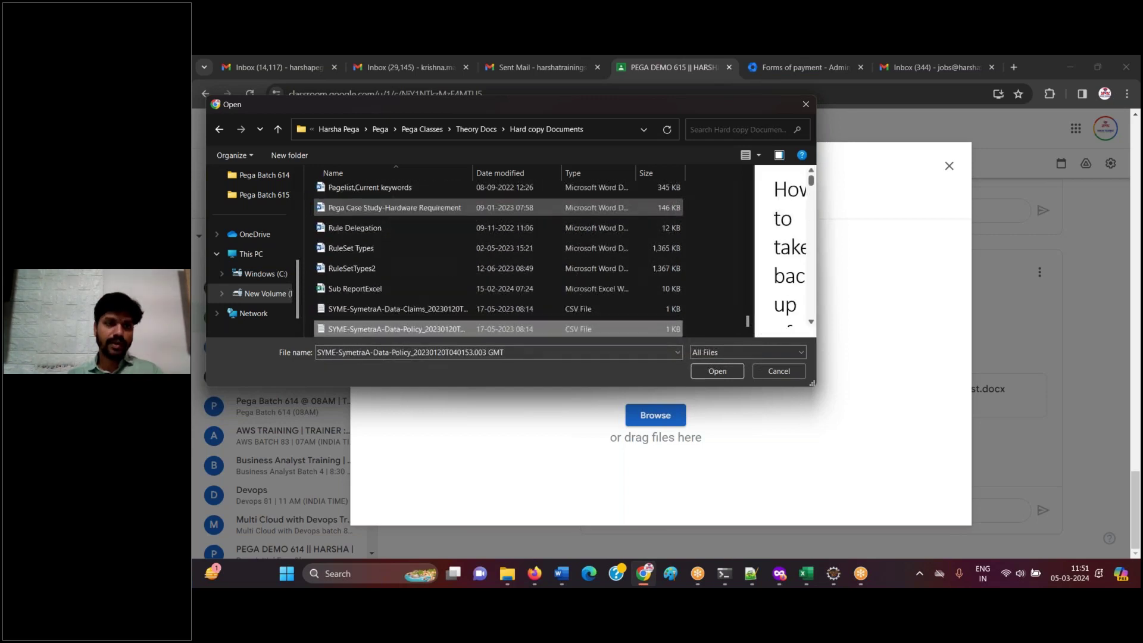
# - Upload 'How to change the password of an Operator' from Theory Docs to the announcement
pyautogui.click(476, 129)
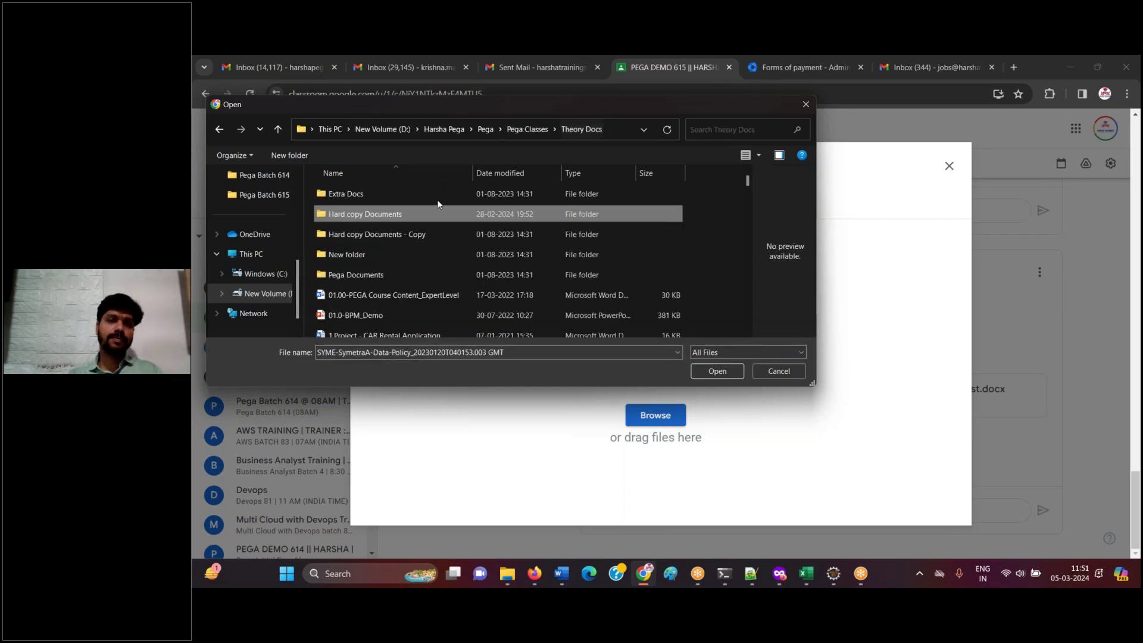
pyautogui.click(368, 294)
pyautogui.press('h')
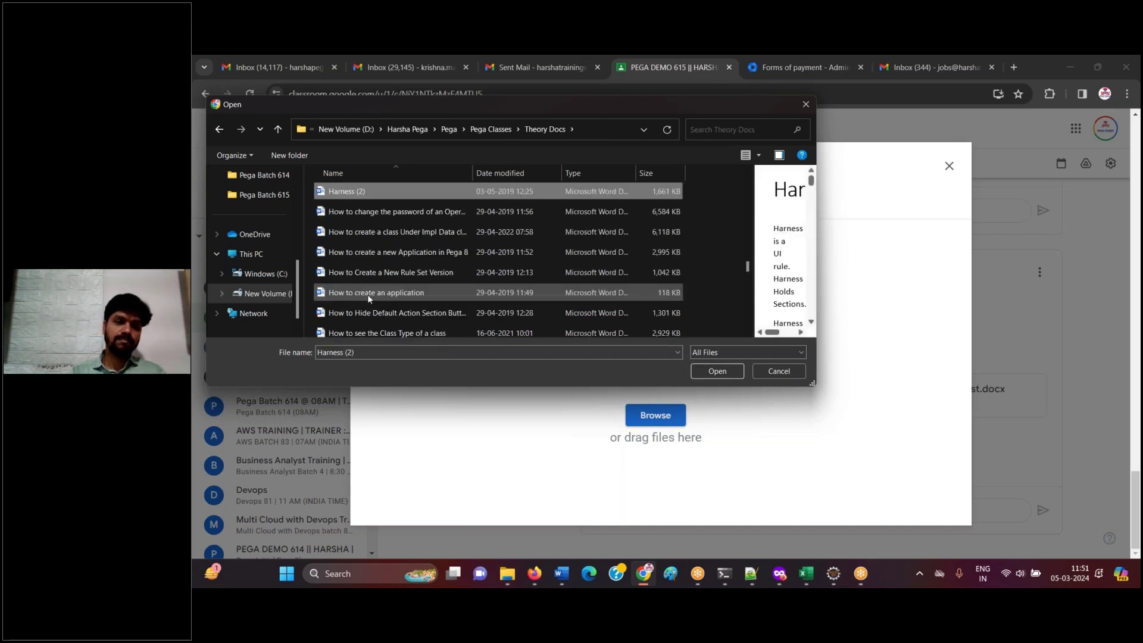
pyautogui.press('Down')
pyautogui.click(712, 370)
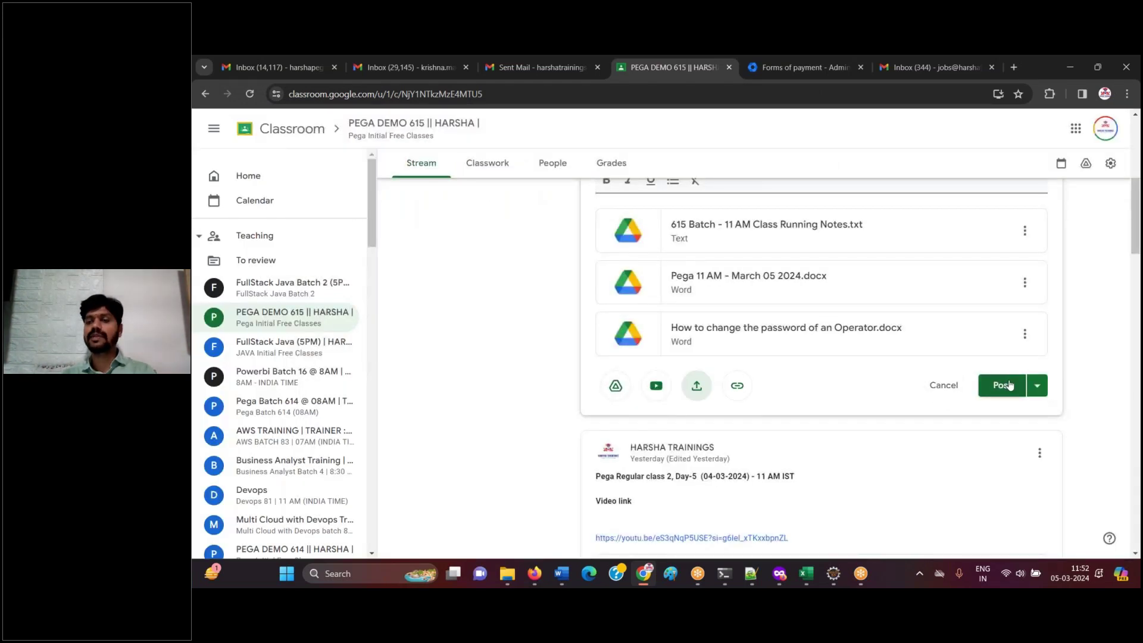
# - Post the announcement and return to the Classroom home page
pyautogui.click(1001, 385)
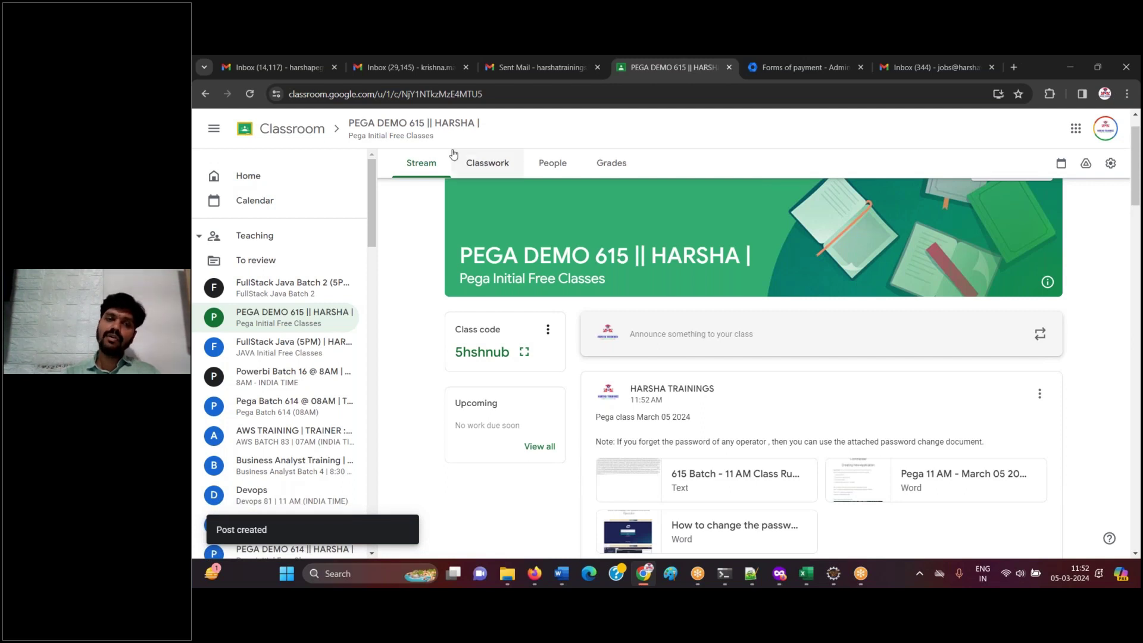
pyautogui.click(303, 131)
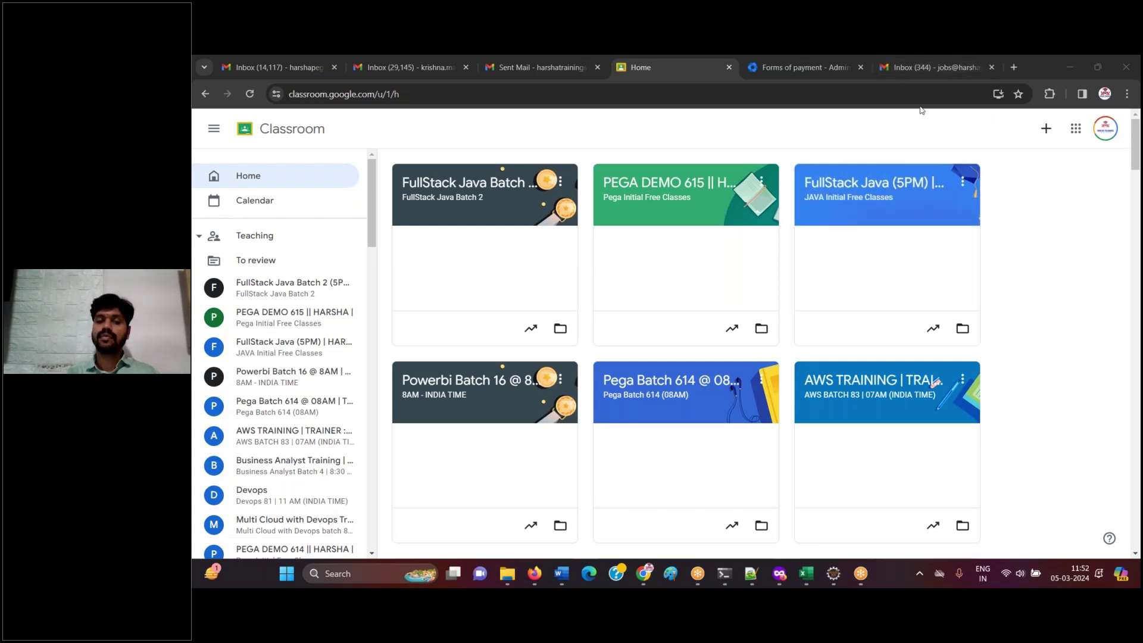
# - Minimise Chrome to the desktop with Win+D
pyautogui.press('super+d')
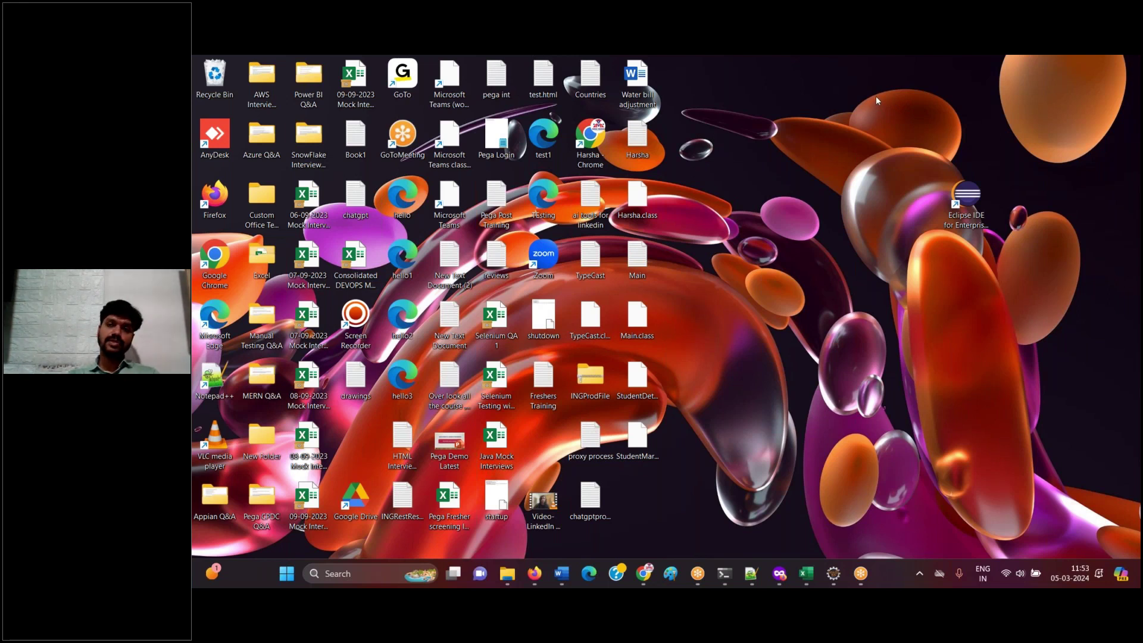
# - Append a dashed separator line to the Notepad++ class notes and save
pyautogui.click(749, 581)
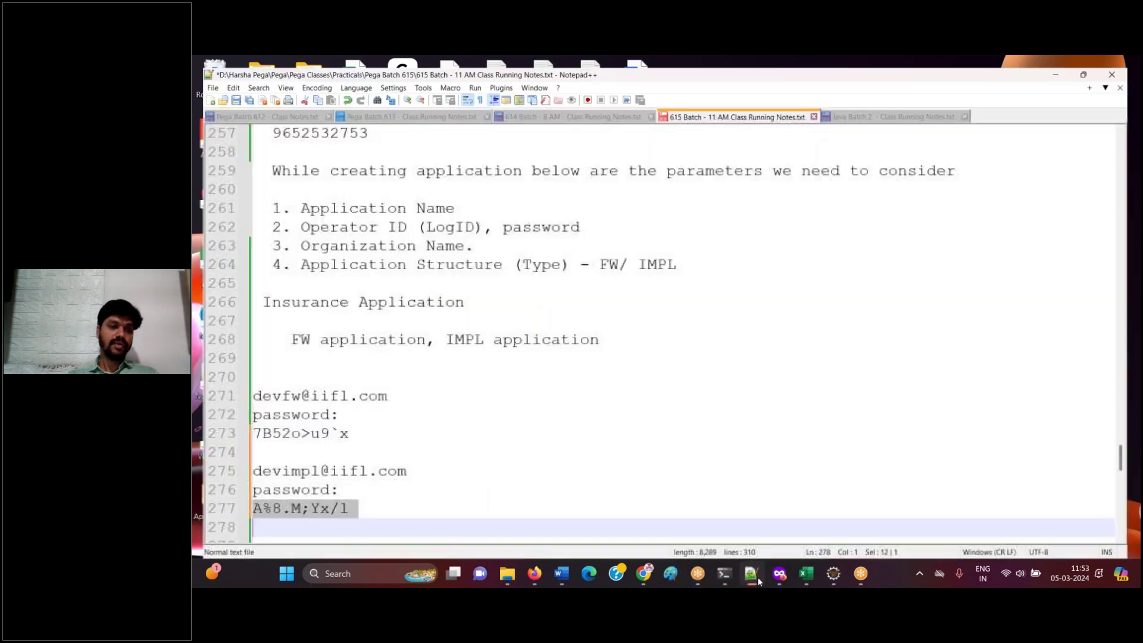
pyautogui.press('Return')
pyautogui.press('Return')
pyautogui.write('-')
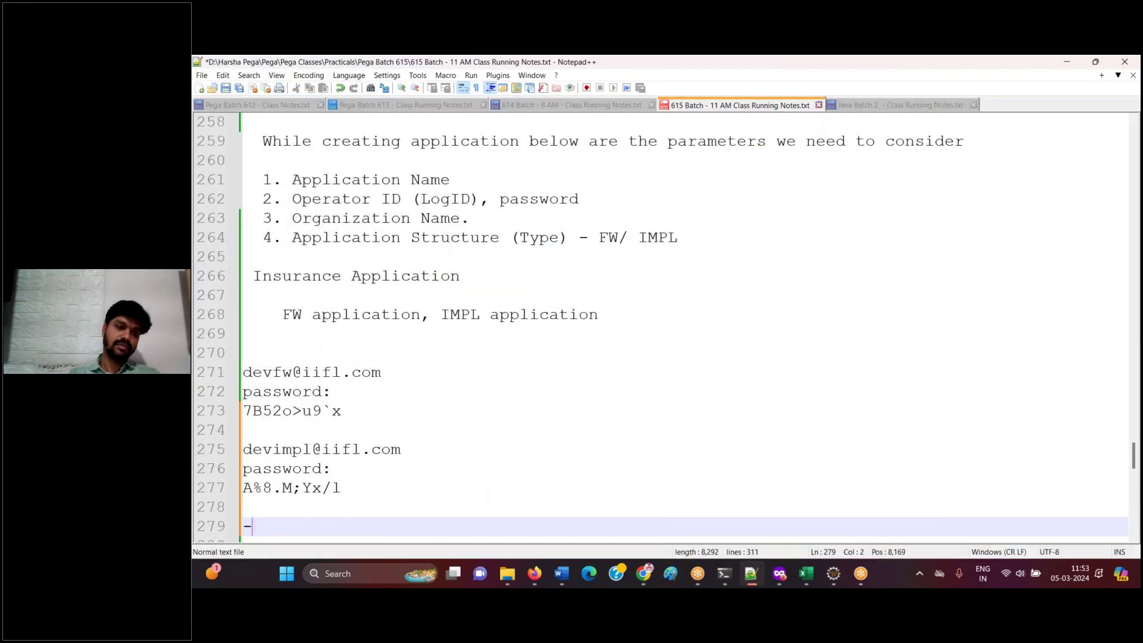
pyautogui.write('-----------------------------------------------------------------')
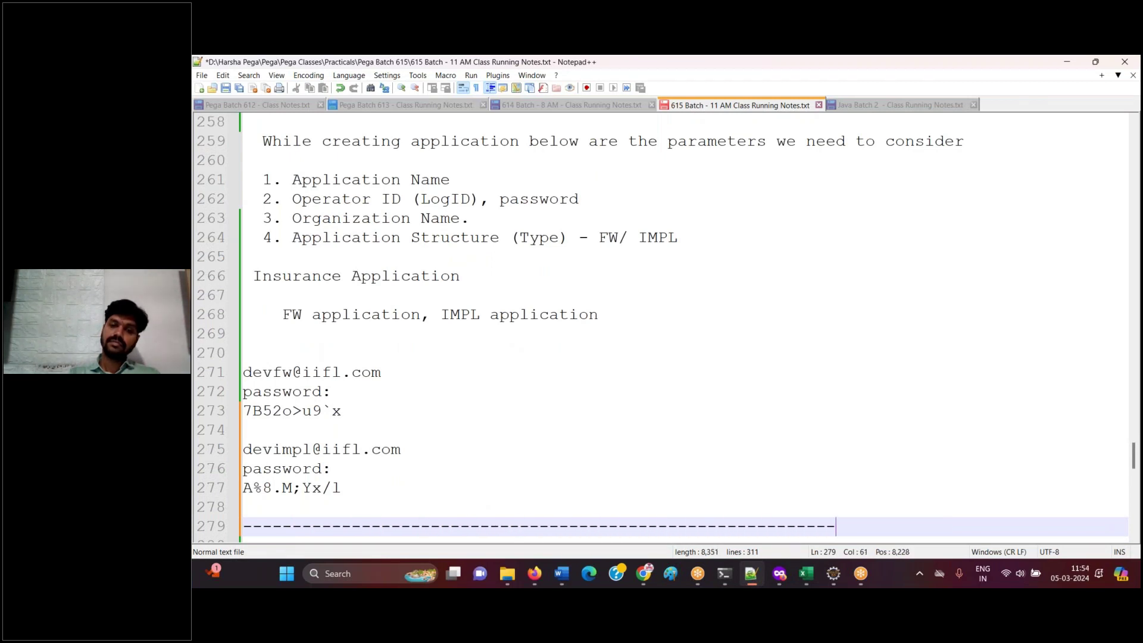
pyautogui.click(226, 88)
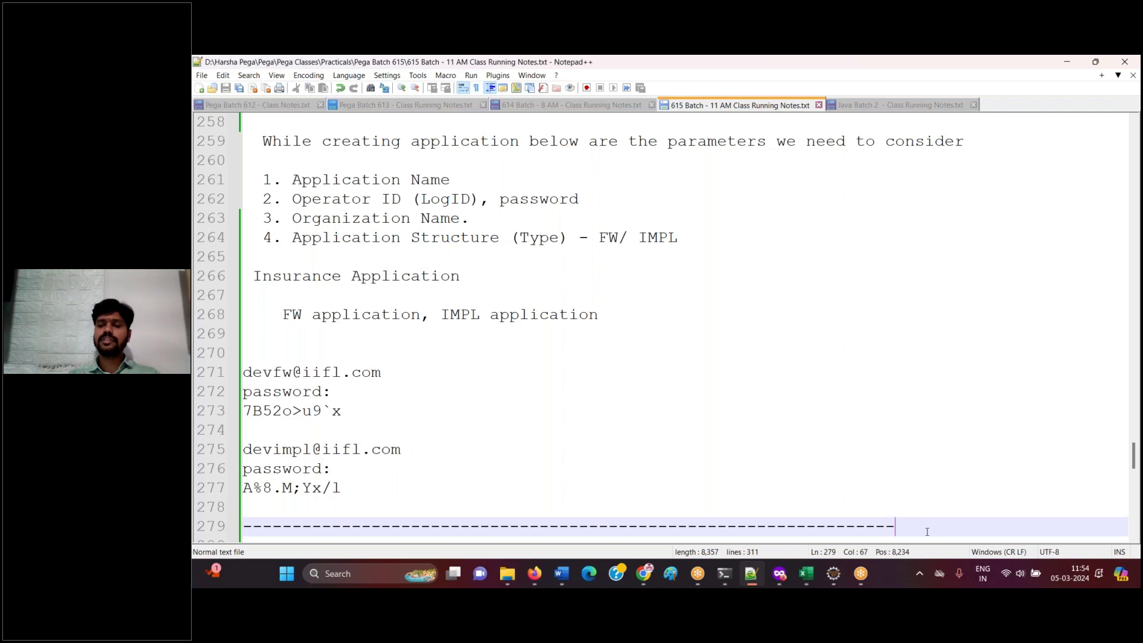
# - Add a 'March 06 2024' heading underlined with dashes, plus blank lines, and save
pyautogui.press('Return')
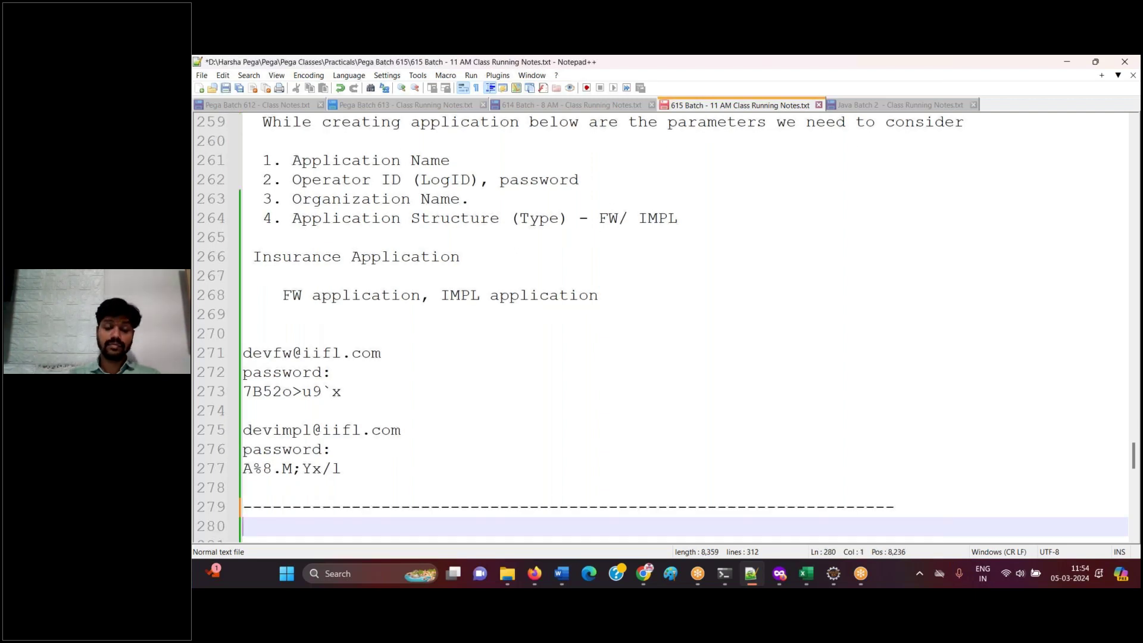
pyautogui.write('Ma')
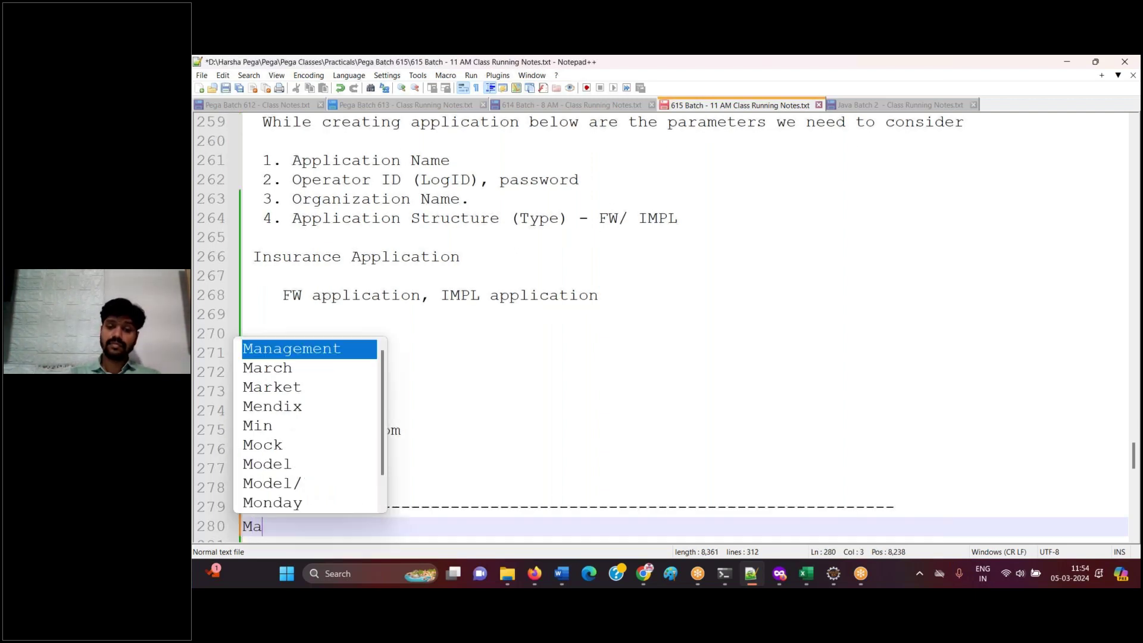
pyautogui.press('BackSpace')
pyautogui.press('BackSpace')
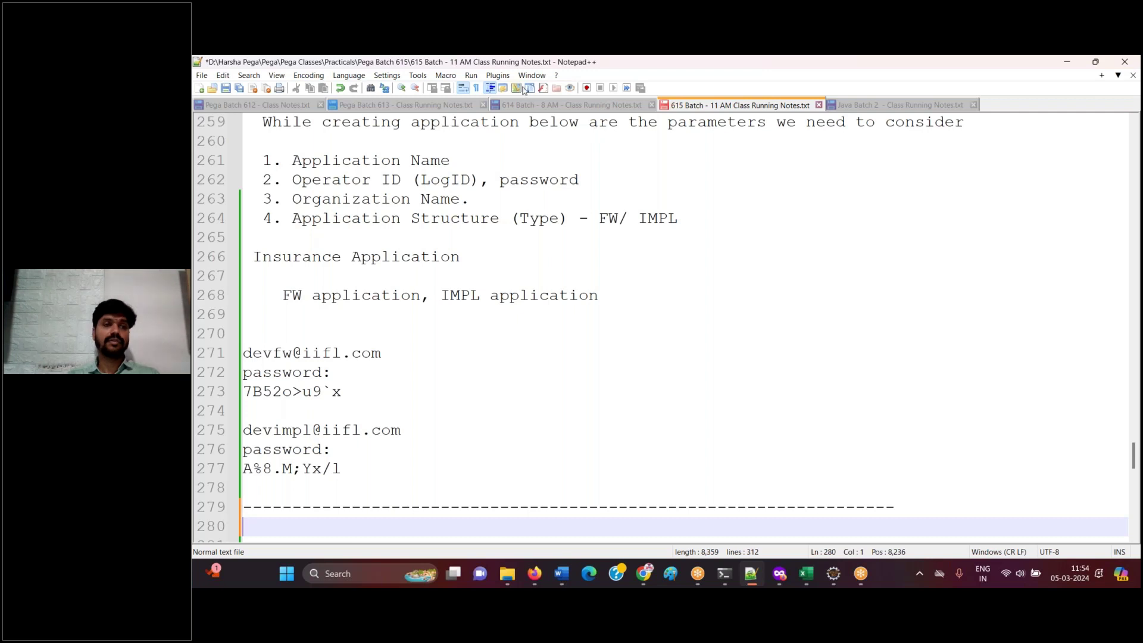
pyautogui.write('March 06 2024')
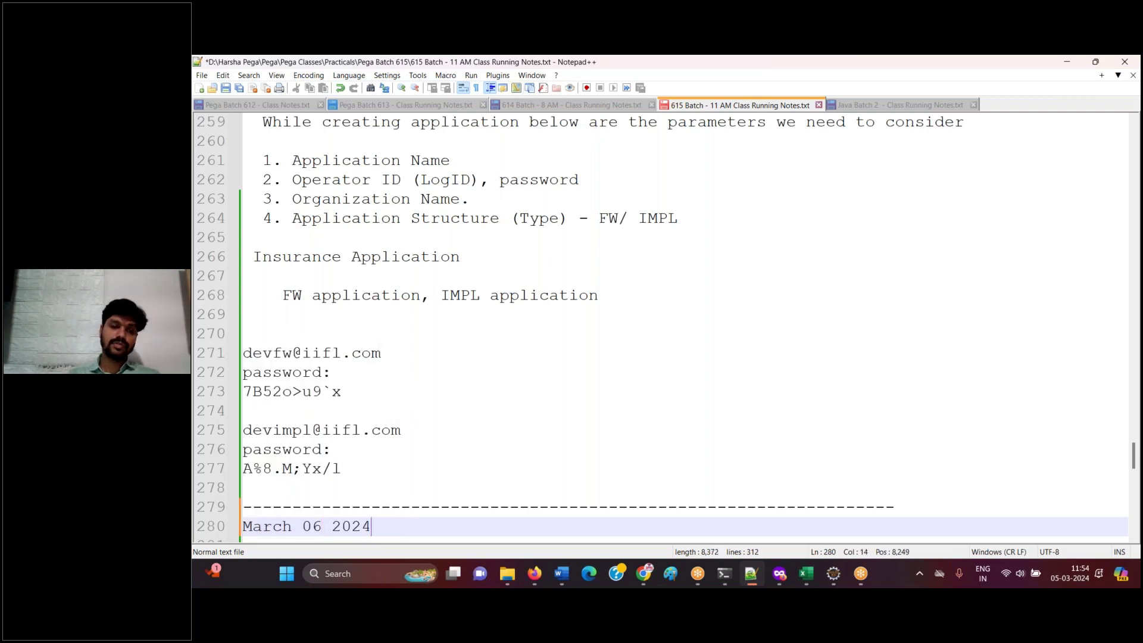
pyautogui.press('Return')
pyautogui.write('-------------')
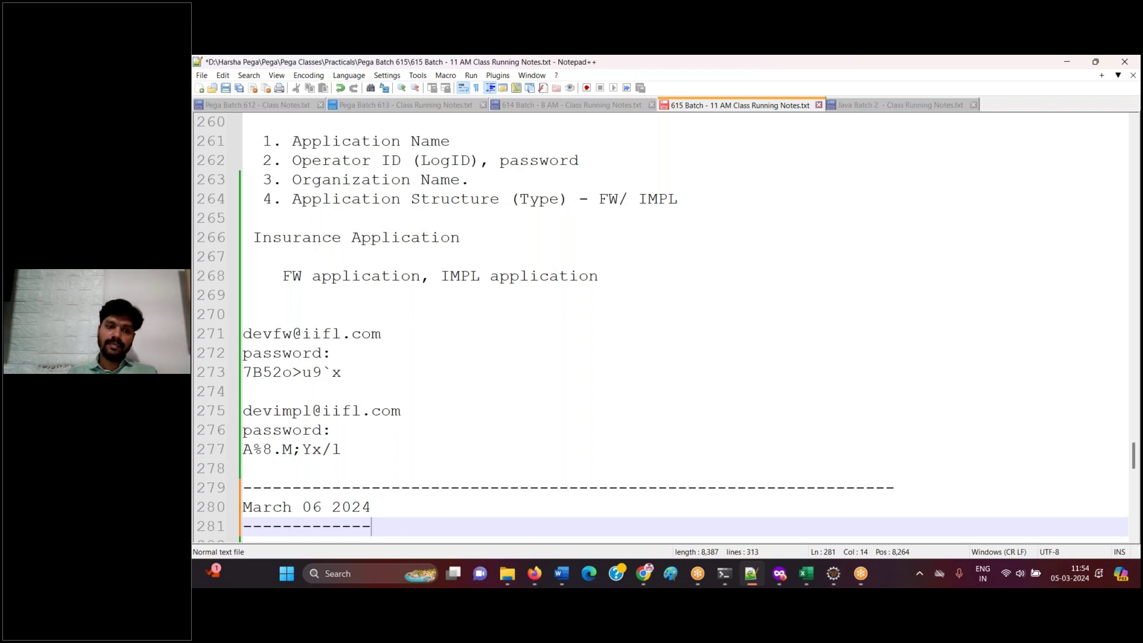
pyautogui.press('Return')
pyautogui.click(227, 89)
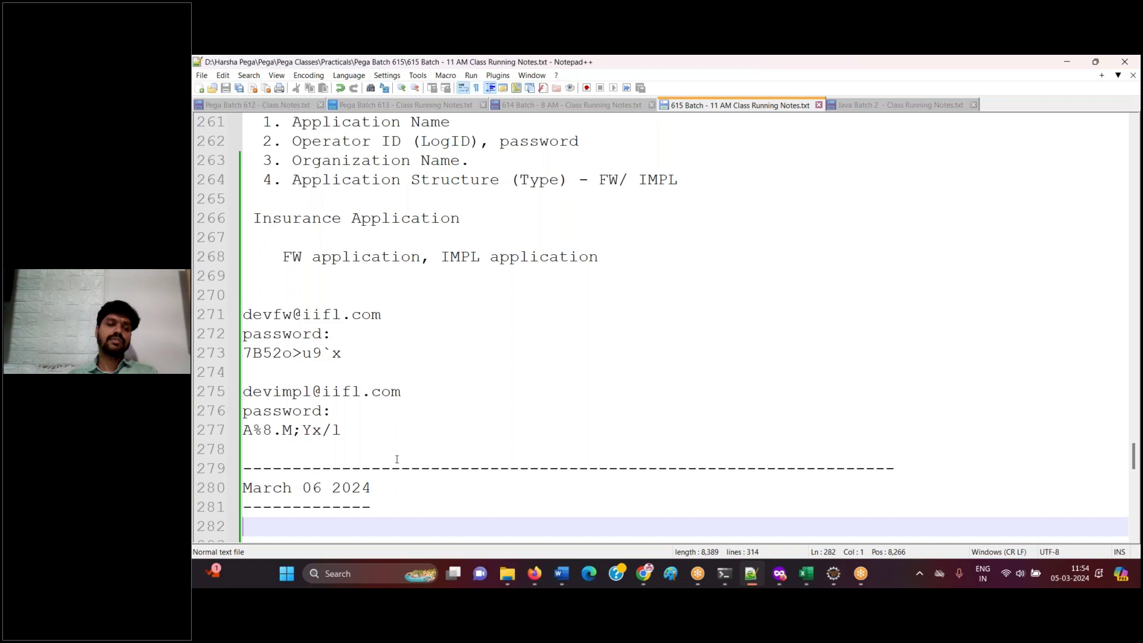
pyautogui.press('Return')
pyautogui.press('Return')
pyautogui.press('Return')
pyautogui.press('Return')
pyautogui.press('Return')
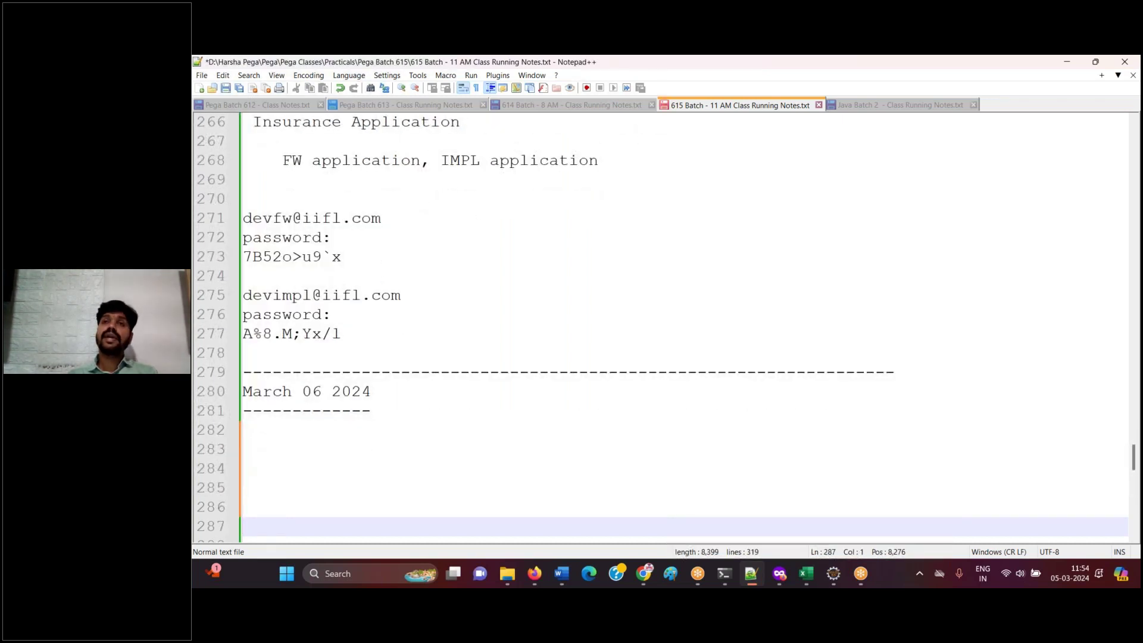